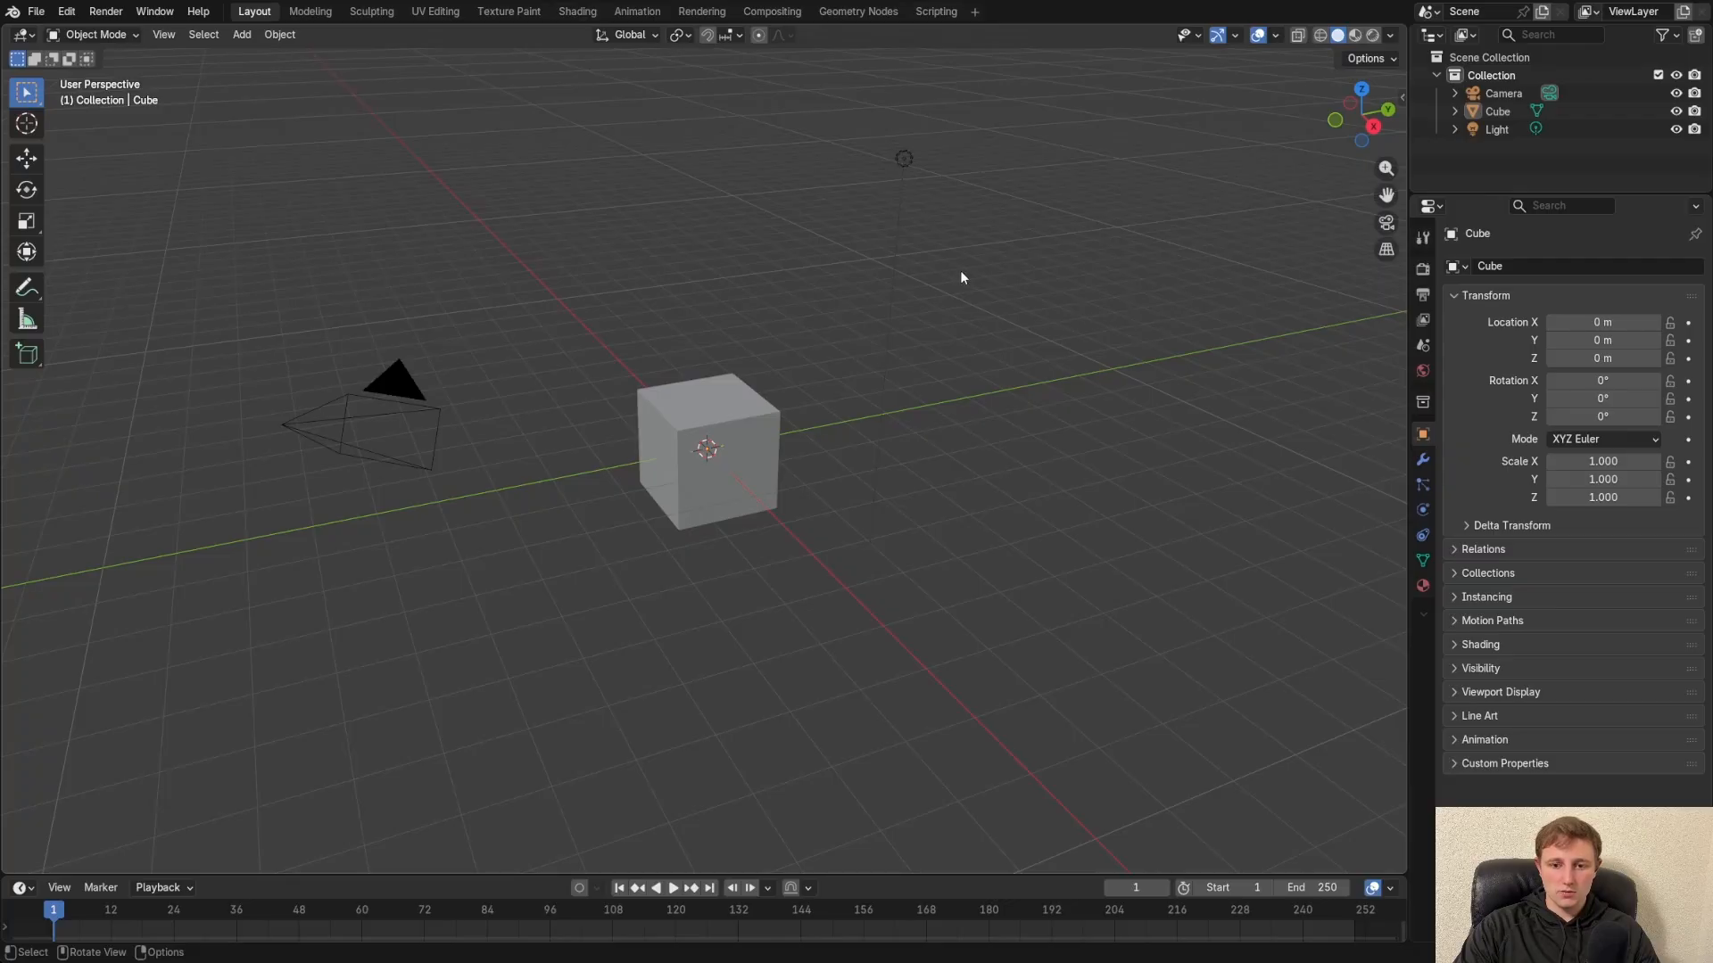
Delete all the default objects (camera, cube and light) from the scene
{"action": "key", "text": "a"}
{"action": "key", "text": "x"}
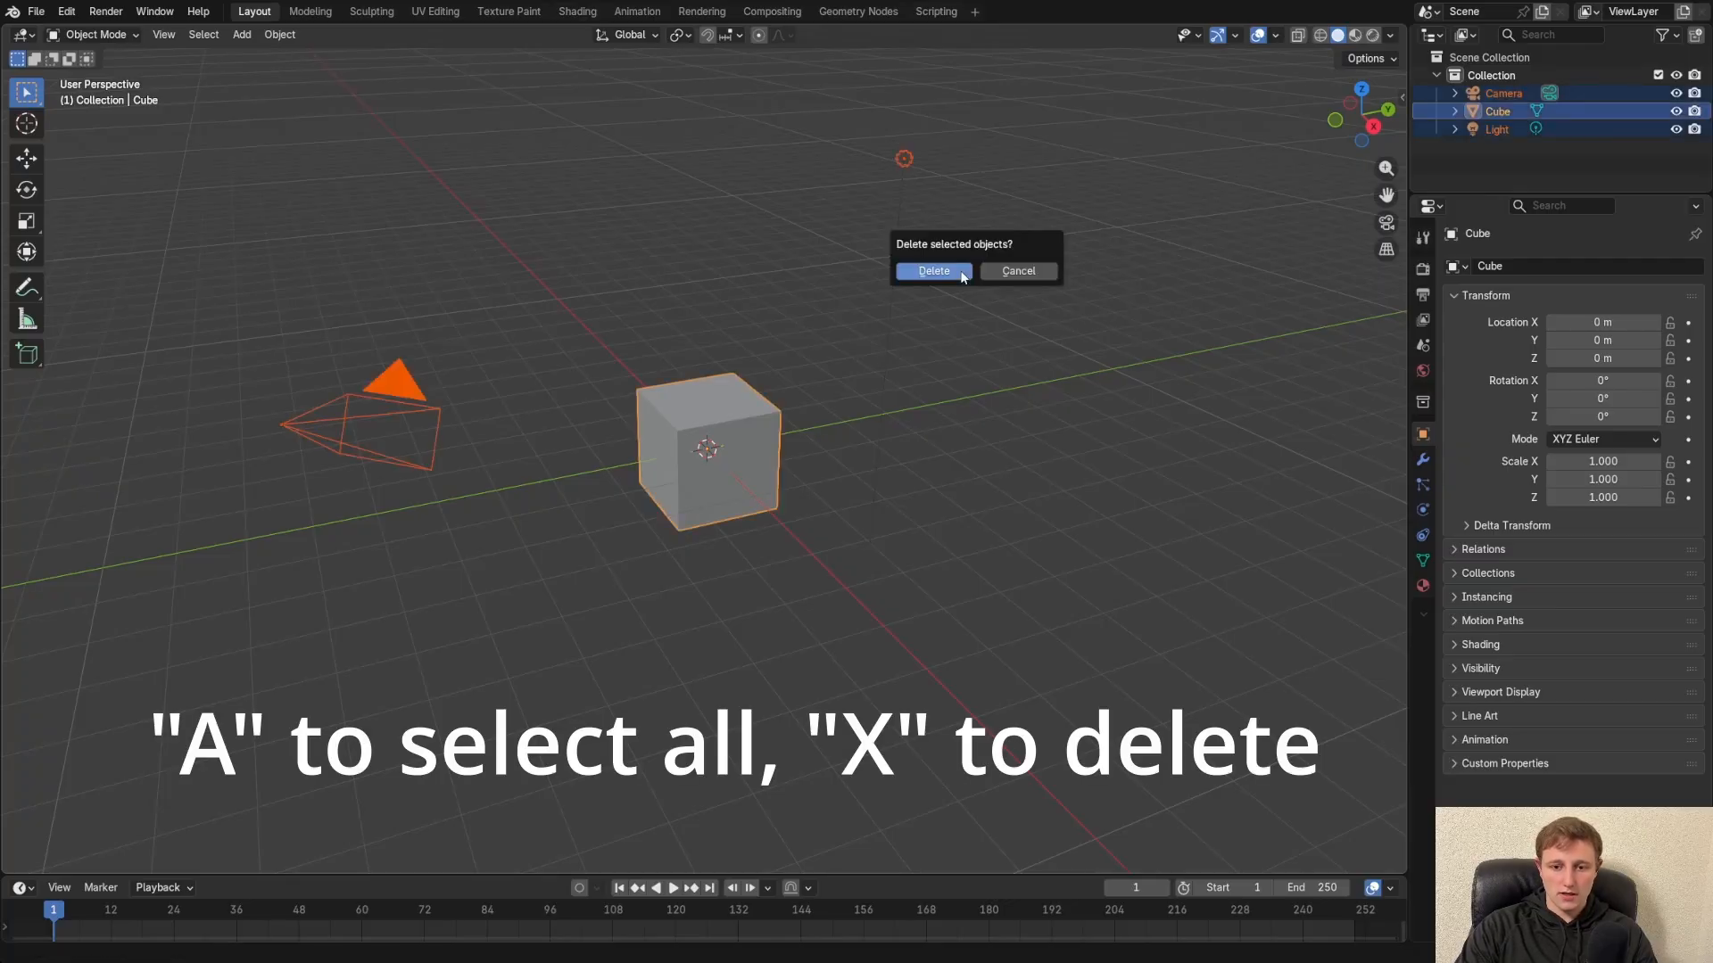
{"action": "left_click", "coordinate": [961, 274]}
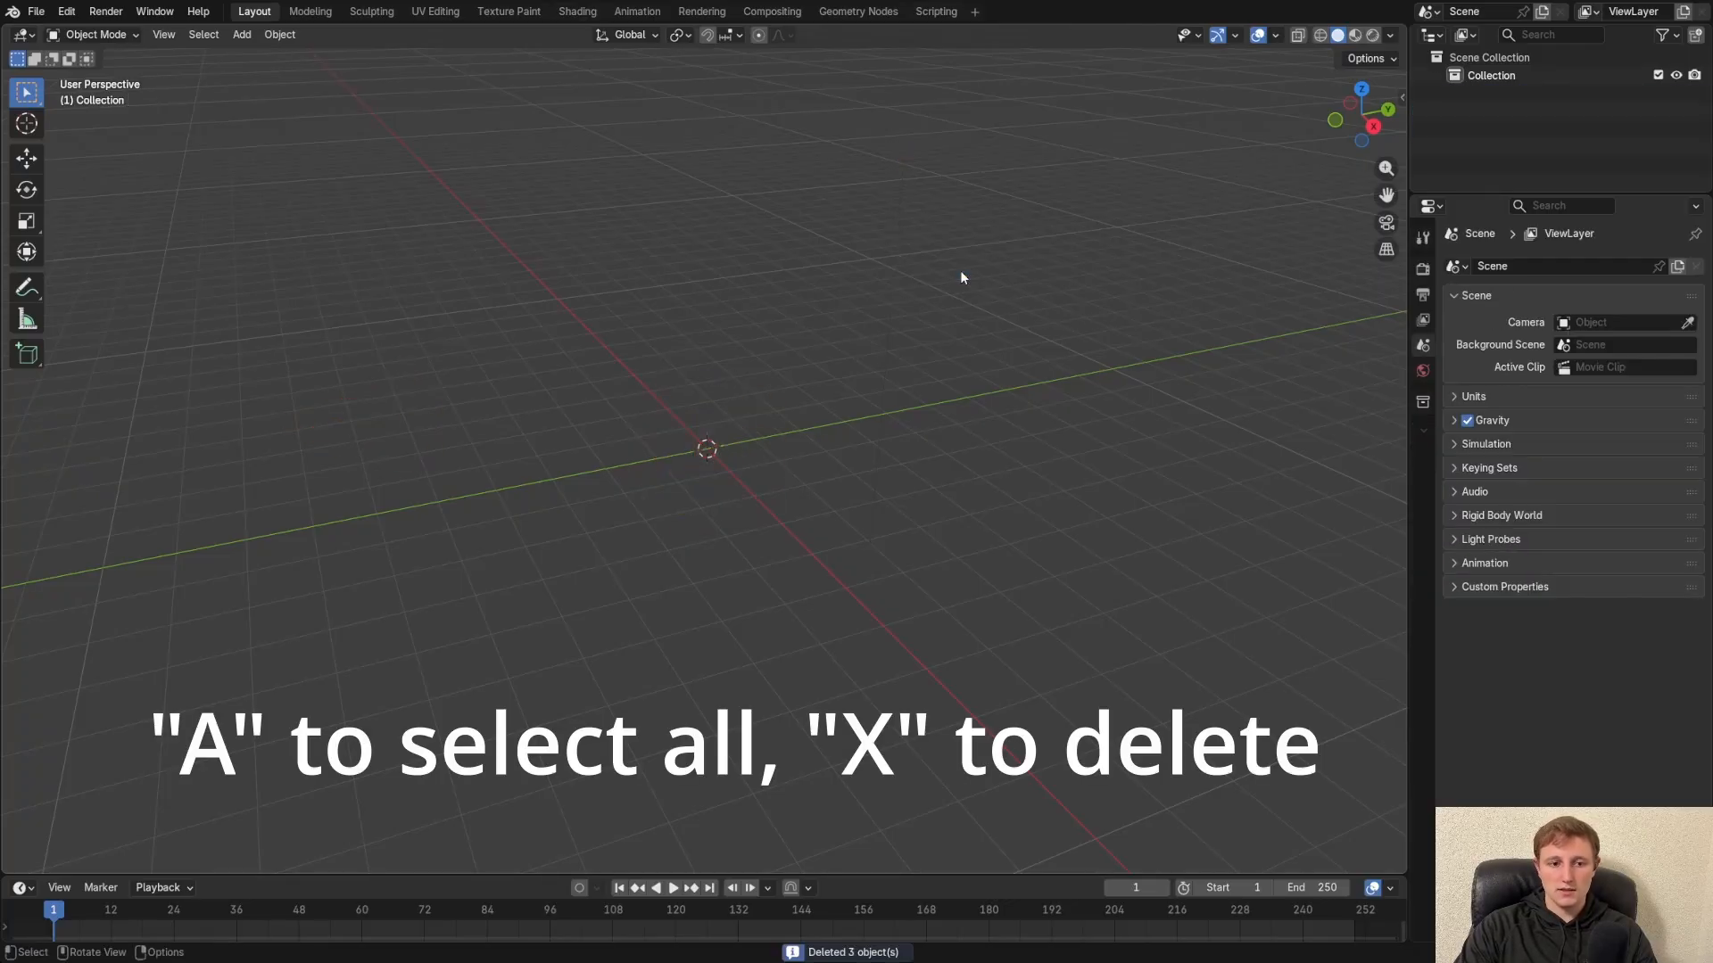
Allow online access for extensions in the preferences and install the Lightsaber VFX extension
{"action": "left_click", "coordinate": [67, 15]}
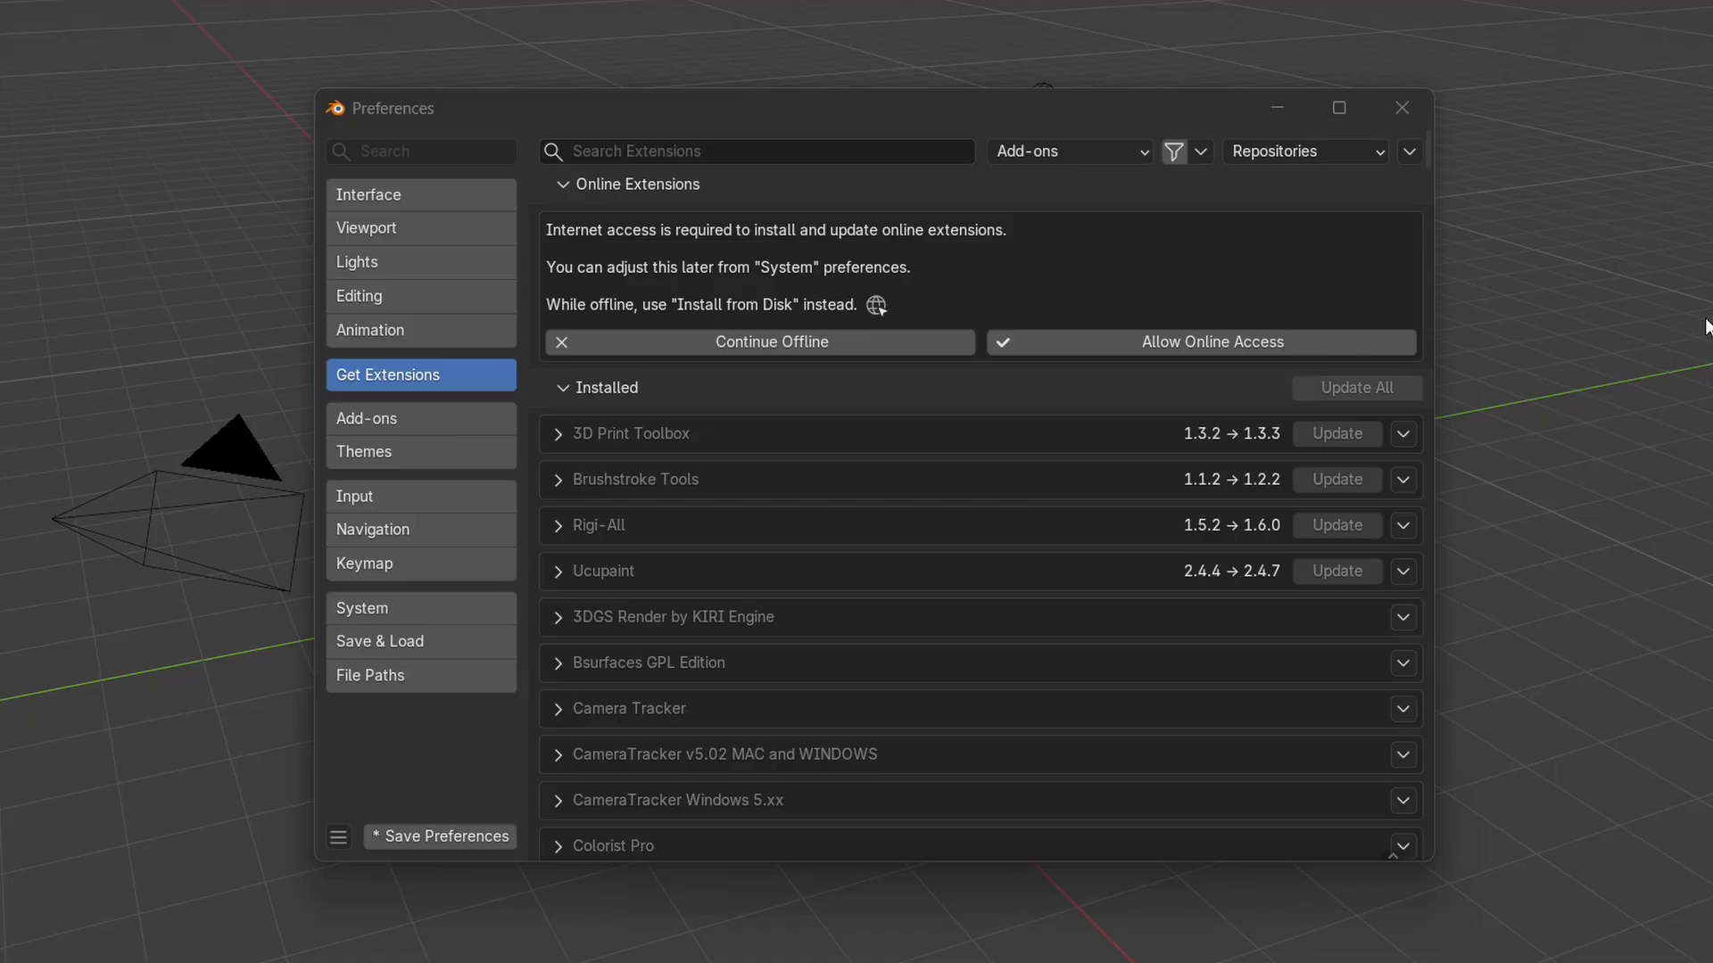
{"action": "left_click", "coordinate": [1247, 346]}
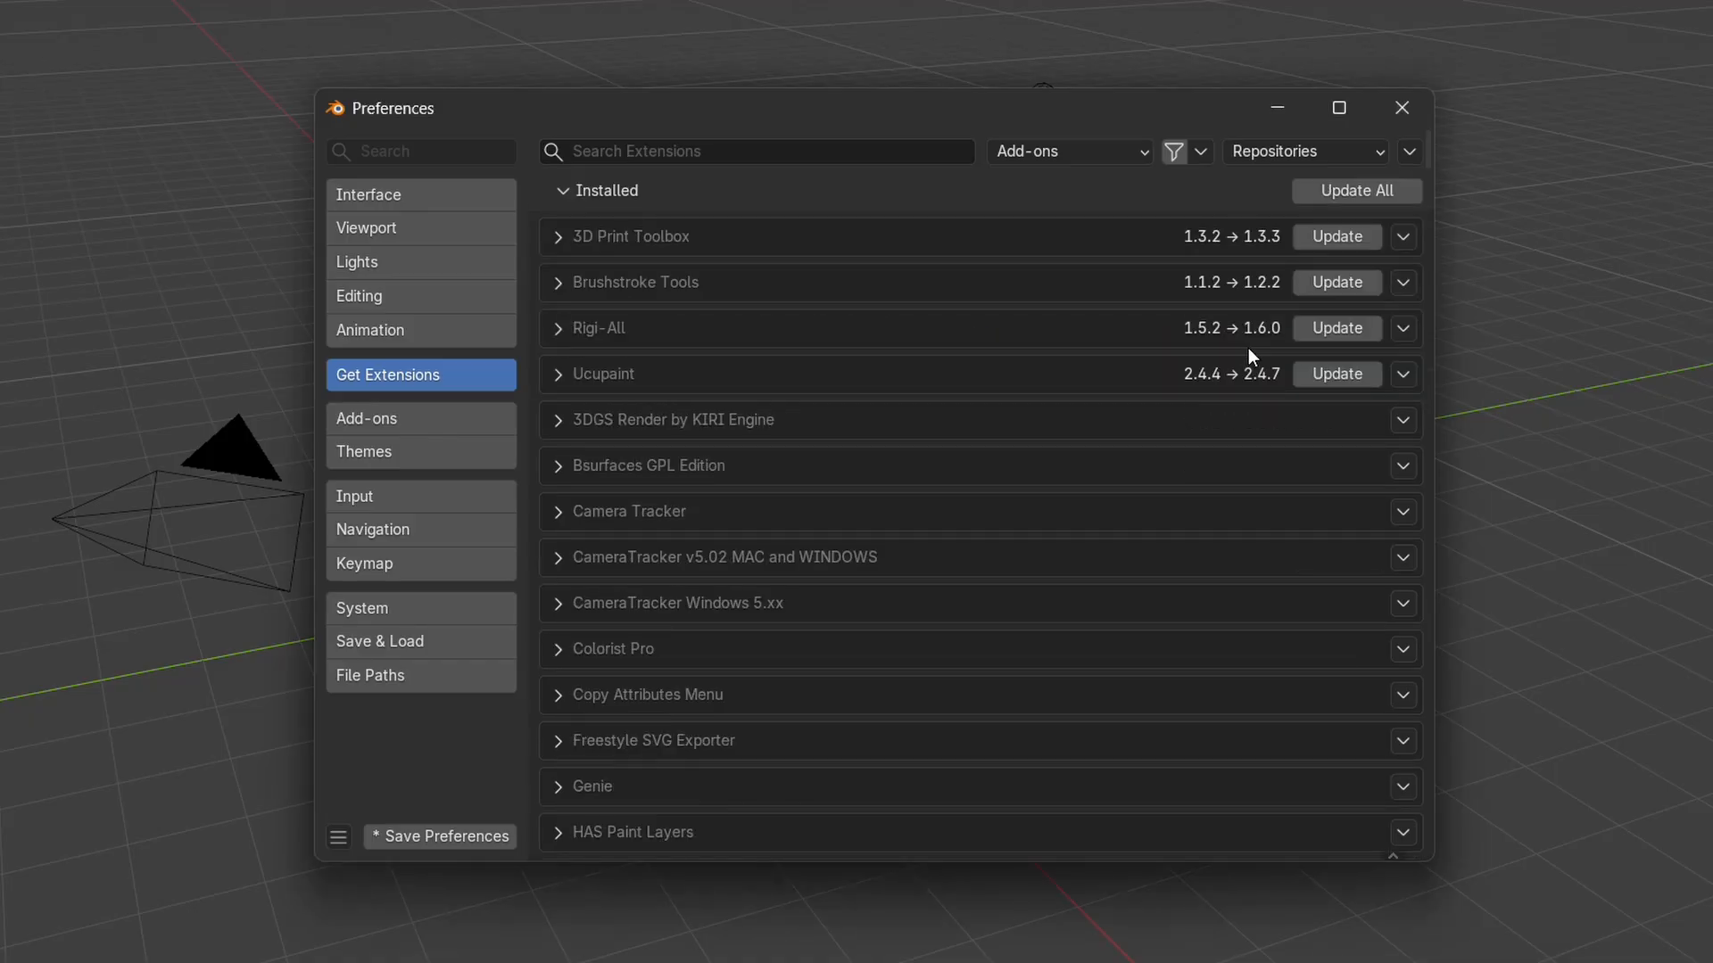
{"action": "left_click", "coordinate": [904, 152]}
{"action": "type", "text": "lightsaber"}
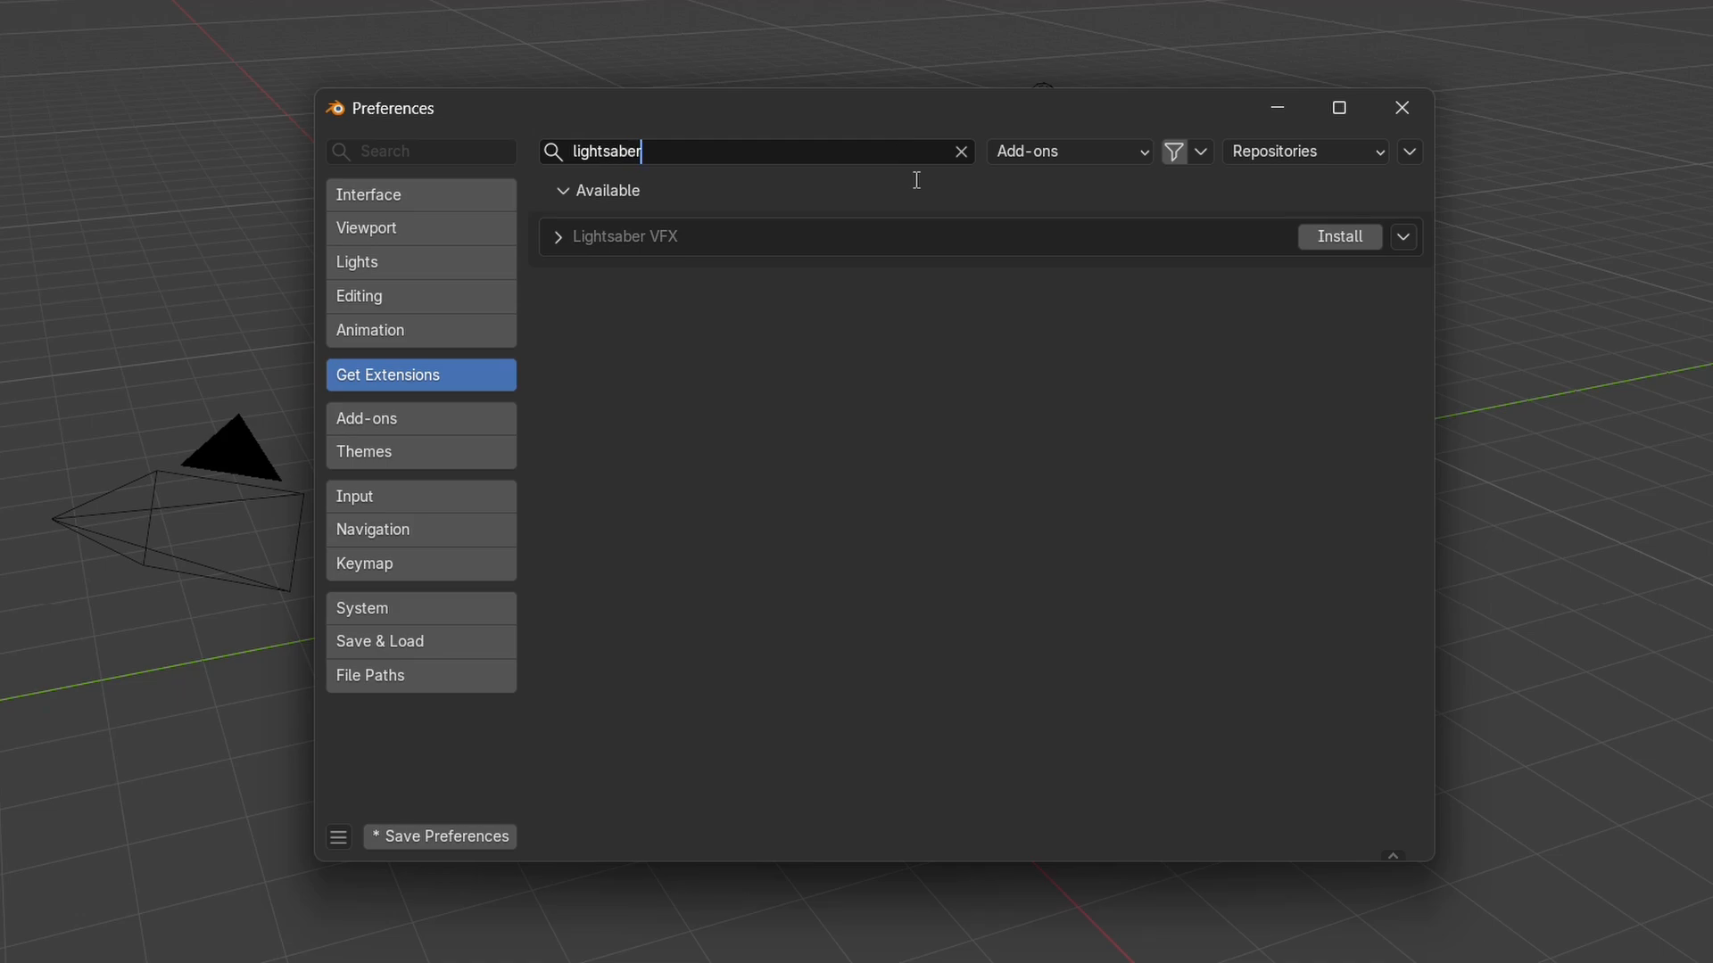
{"action": "left_click", "coordinate": [1336, 239]}
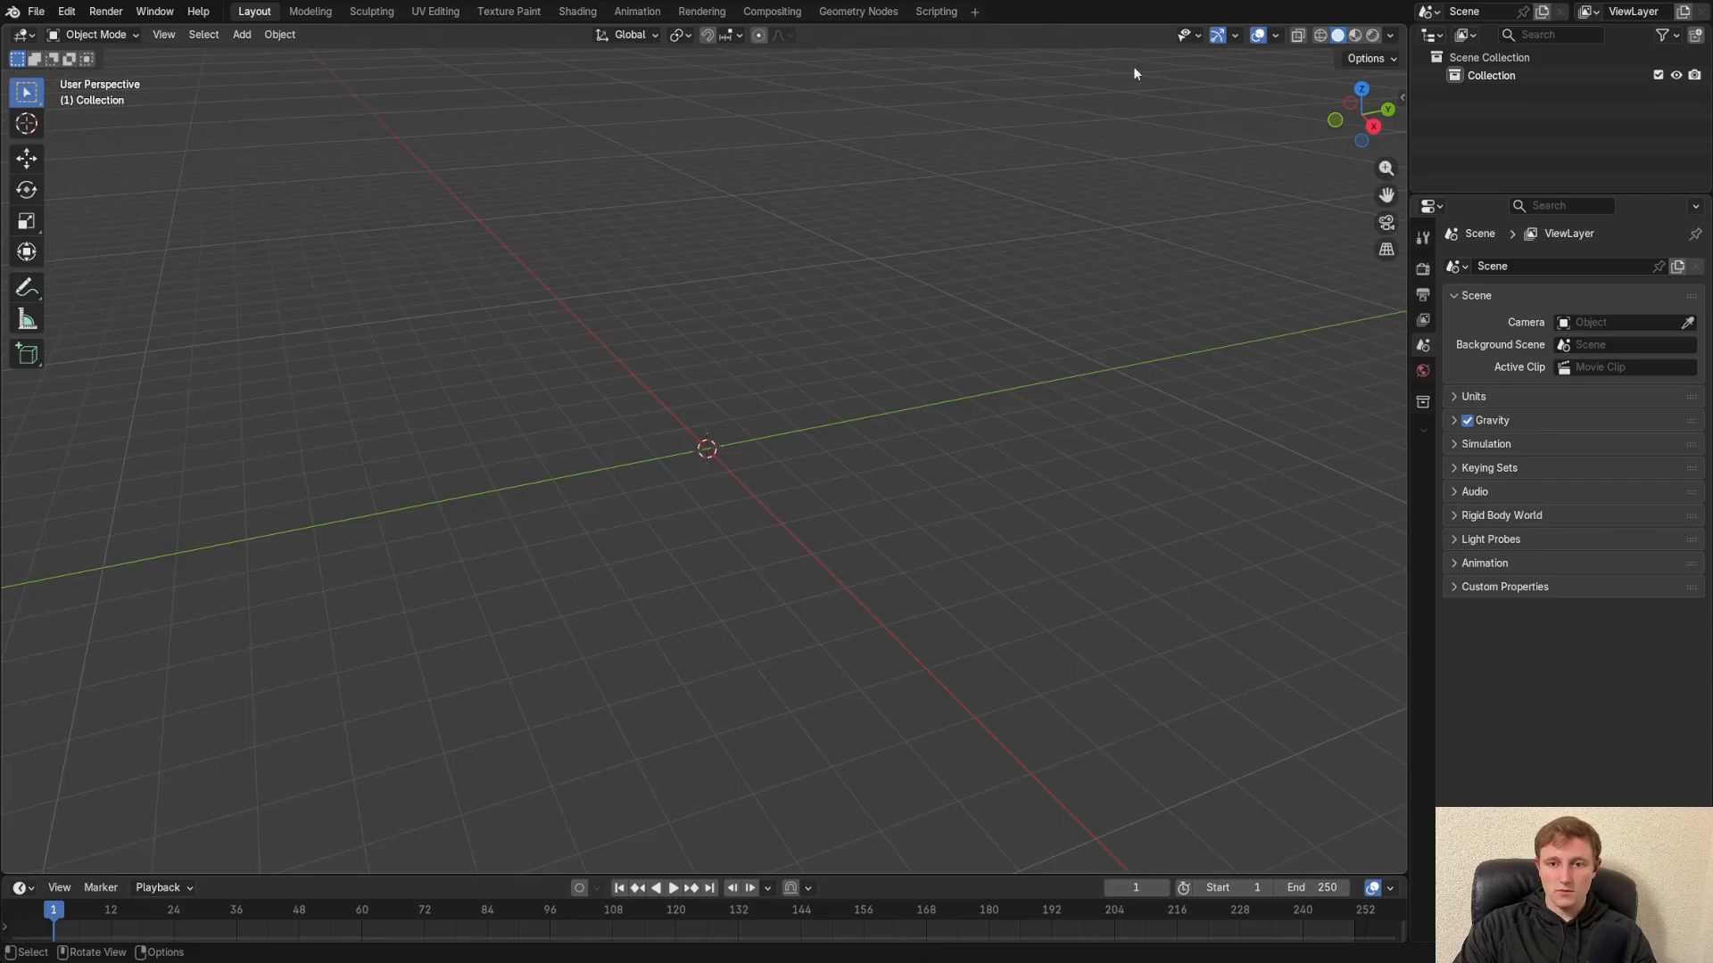
Load "Color Graded final Clip.mov" from D:\ as the background video of the Blender Saber Addon
{"action": "key", "text": "n"}
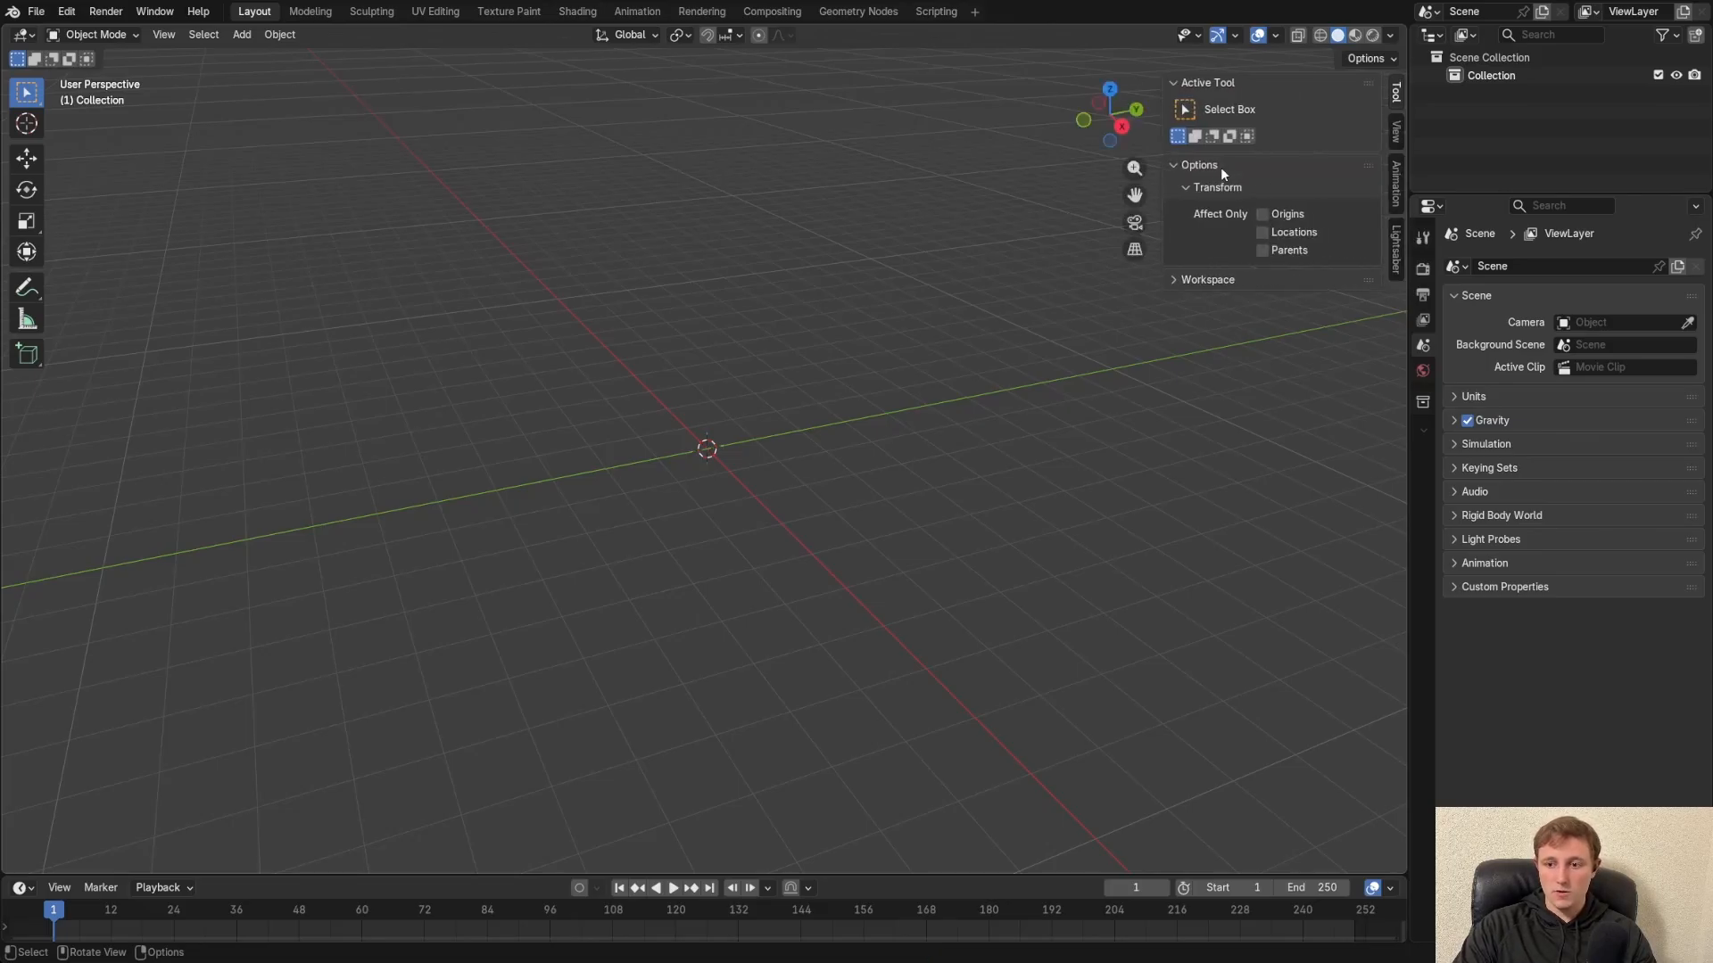
{"action": "left_click", "coordinate": [1395, 243]}
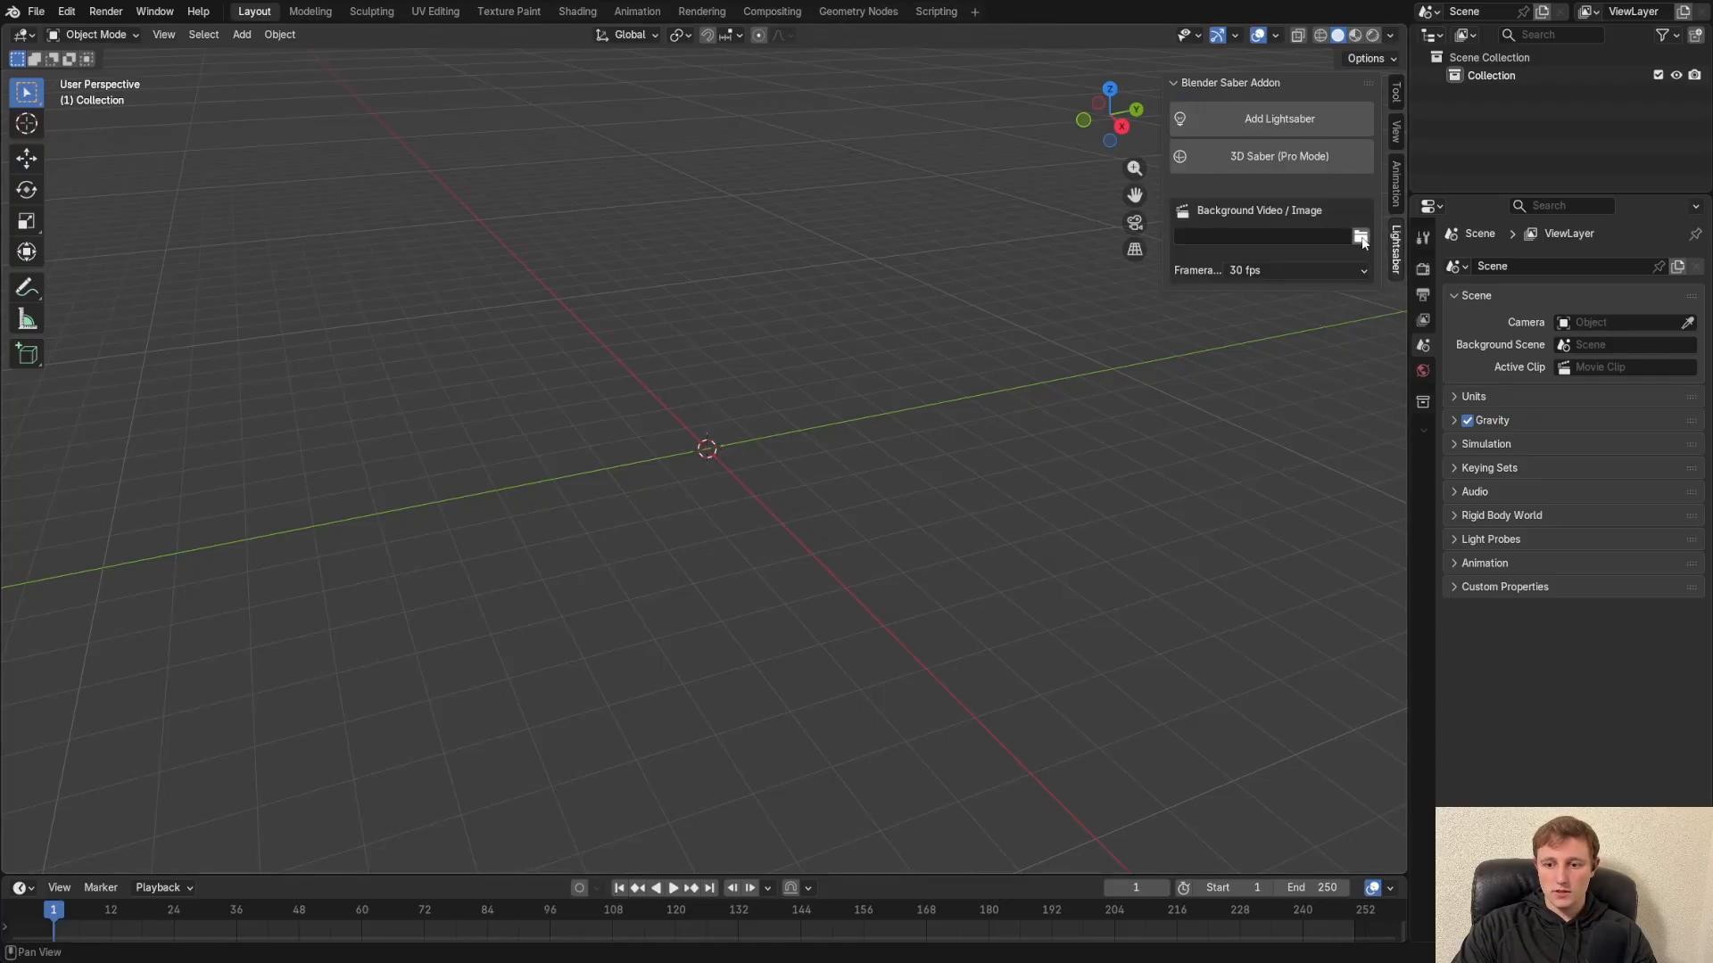
{"action": "left_click", "coordinate": [1359, 237]}
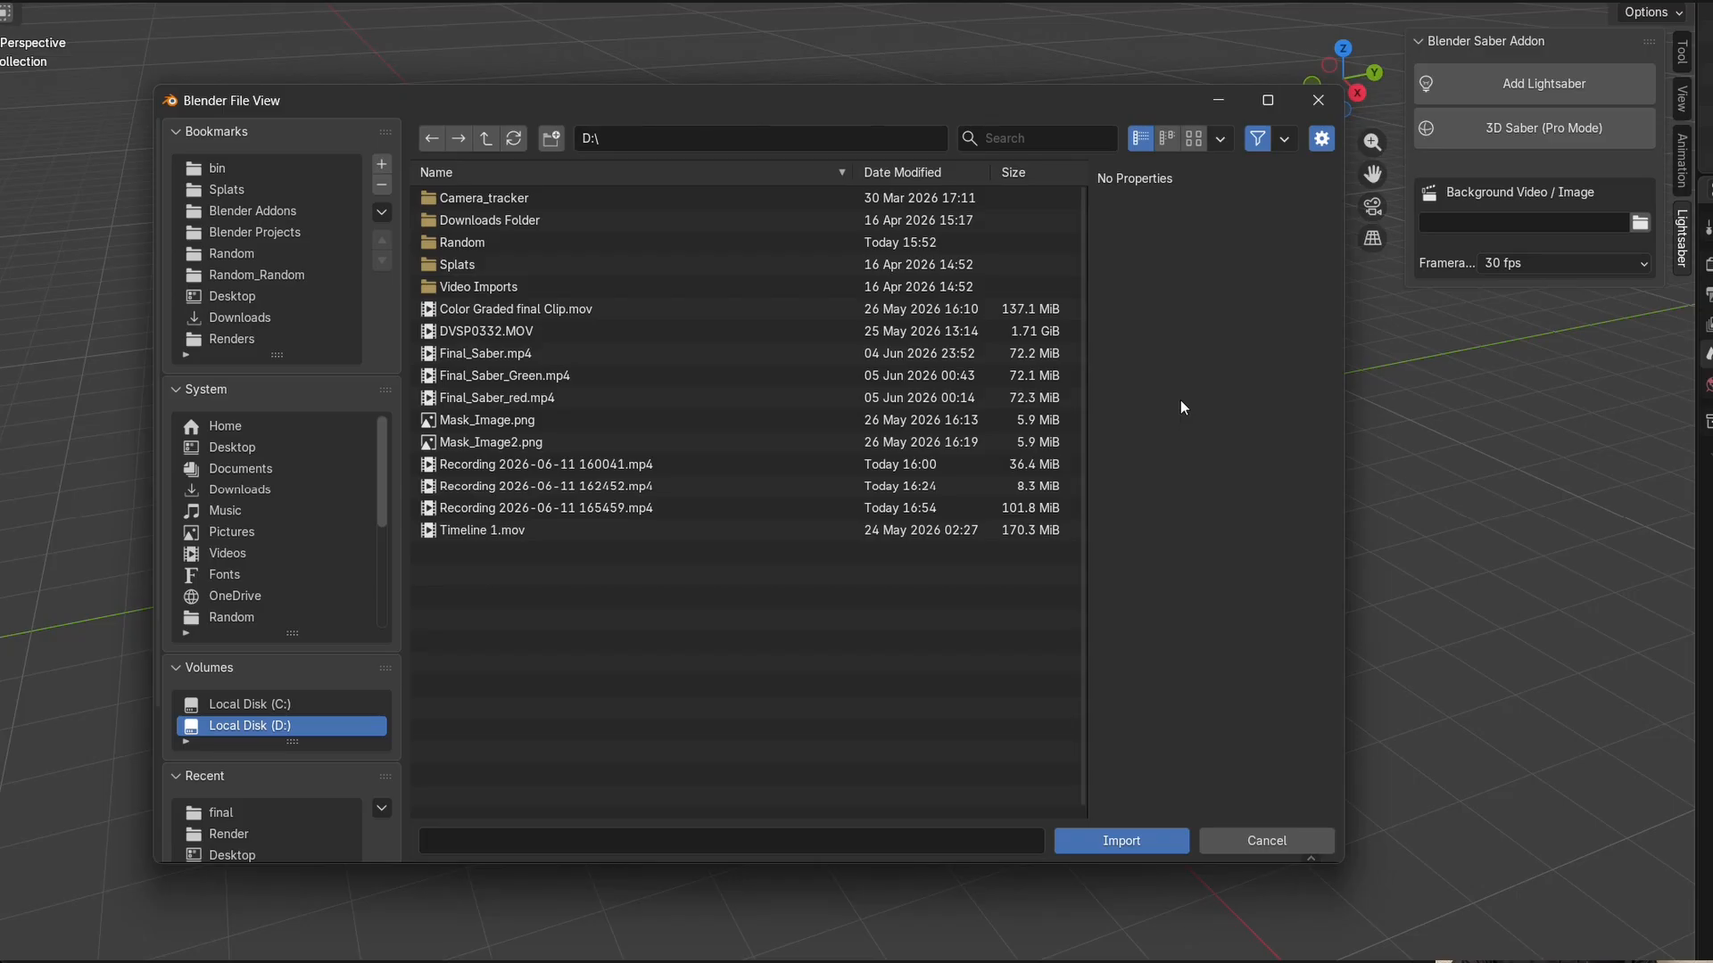
{"action": "left_click", "coordinate": [544, 308]}
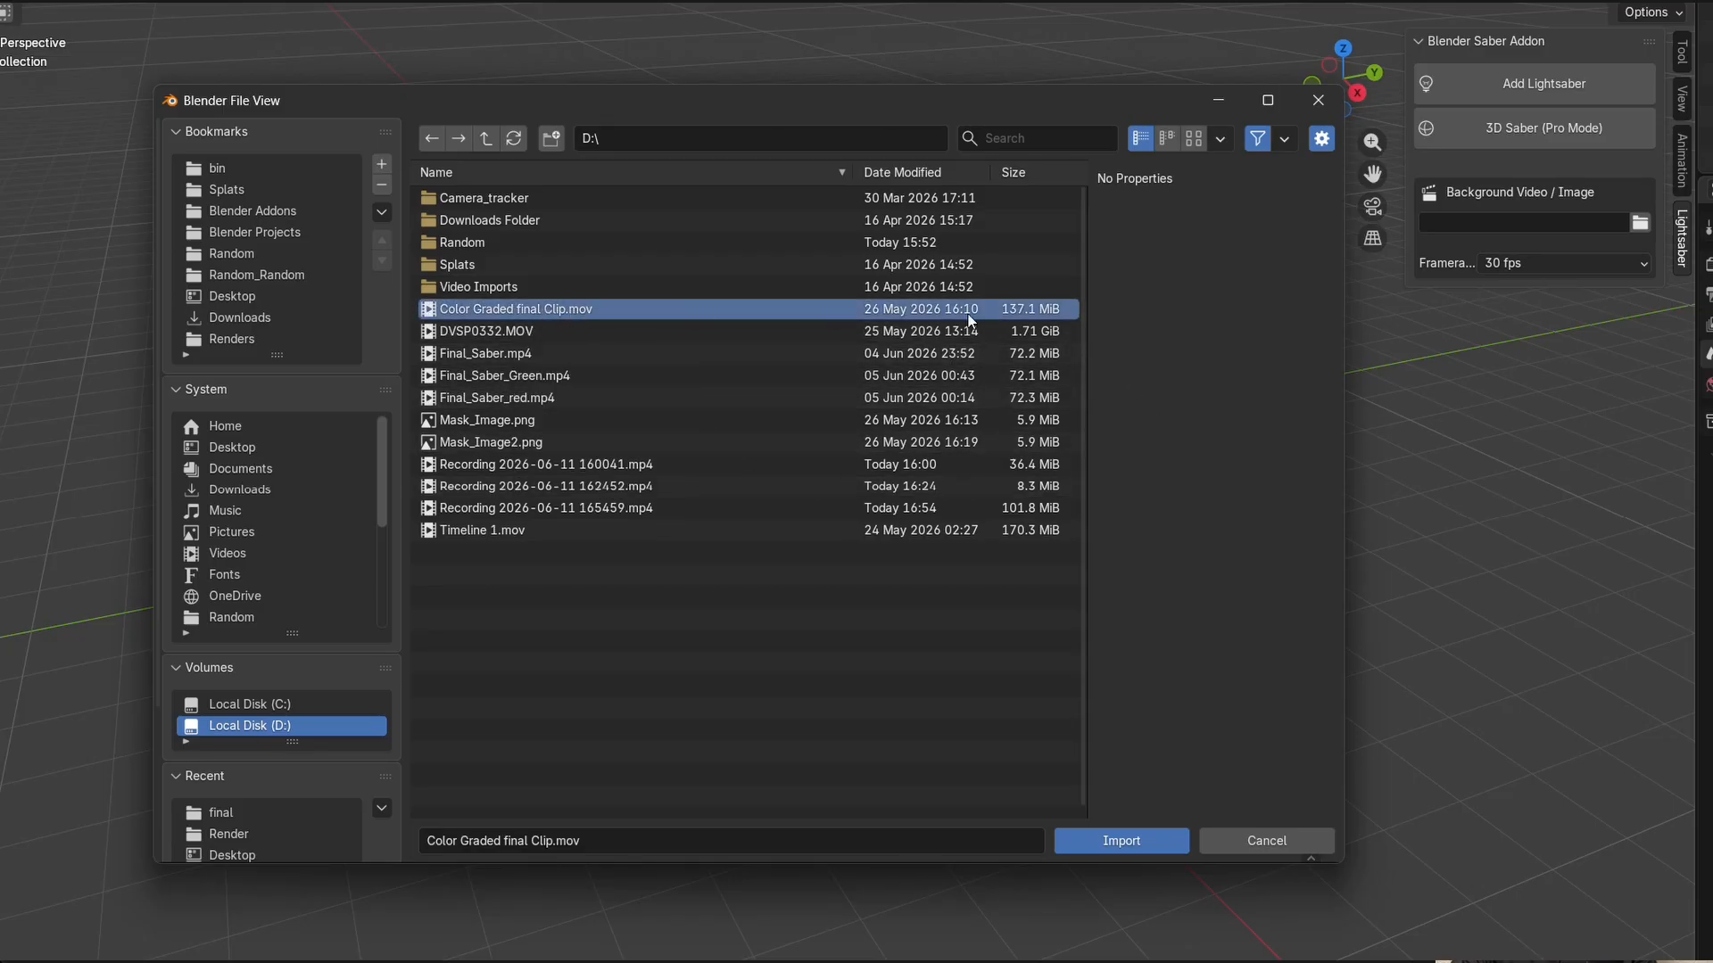
{"action": "left_click", "coordinate": [1115, 839]}
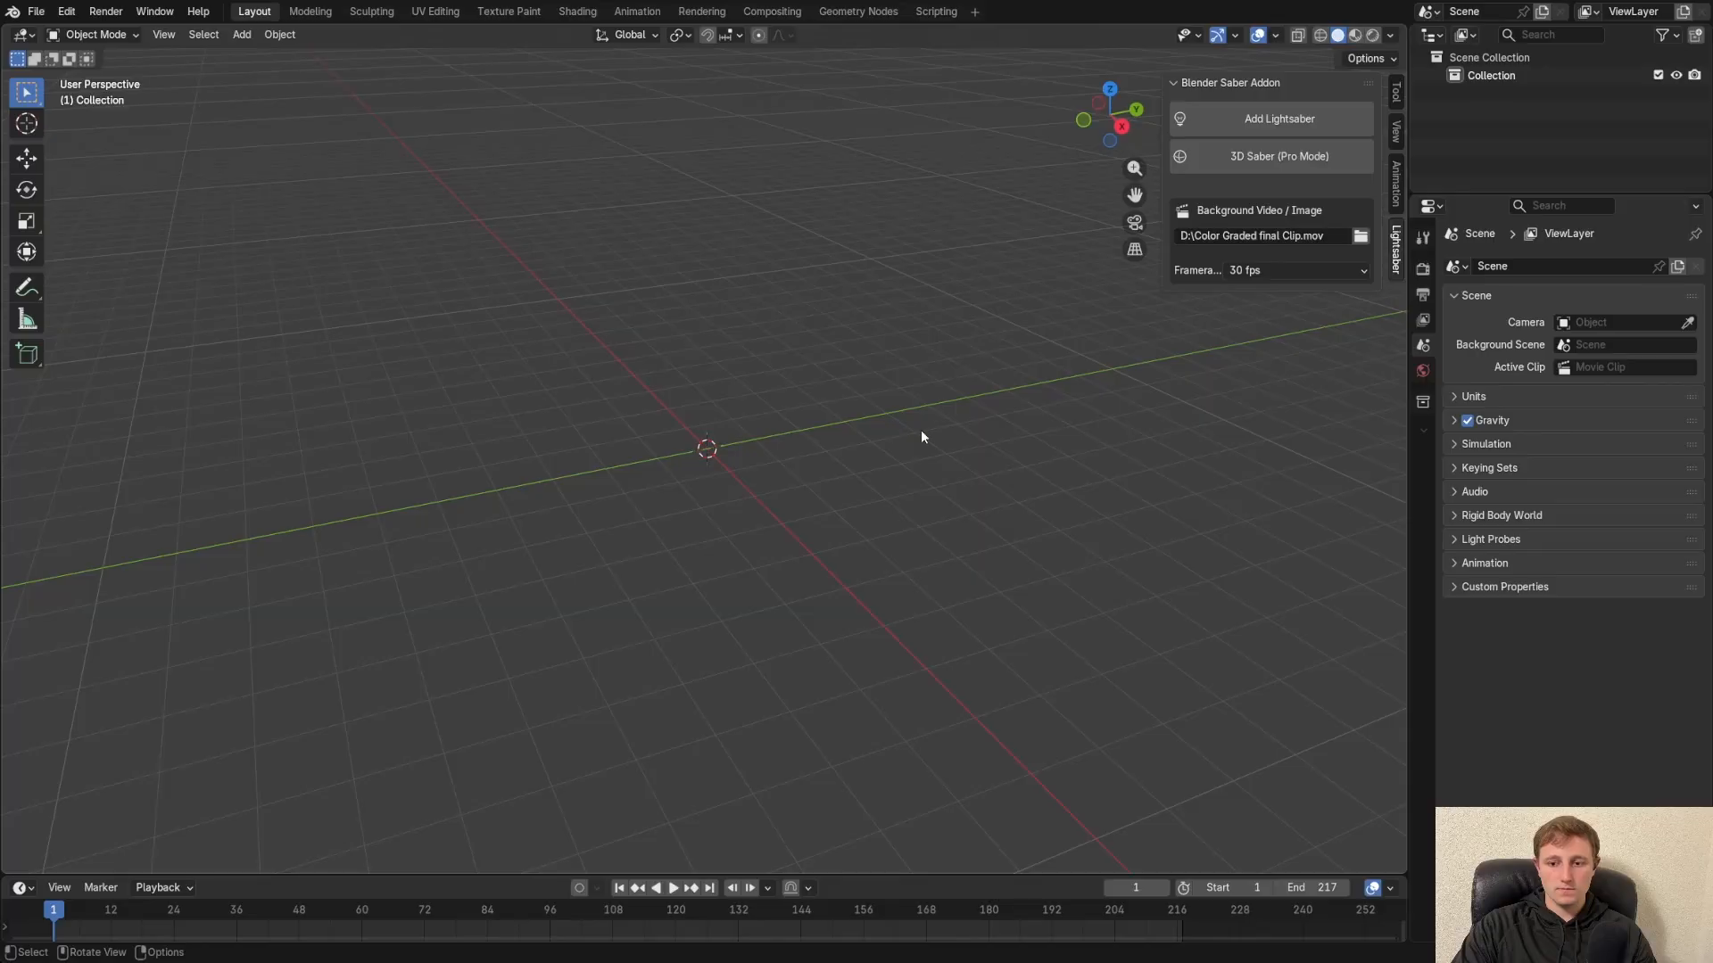
Add a lightsaber over the background footage and frame the whole shot in the camera view
{"action": "left_click", "coordinate": [1253, 127]}
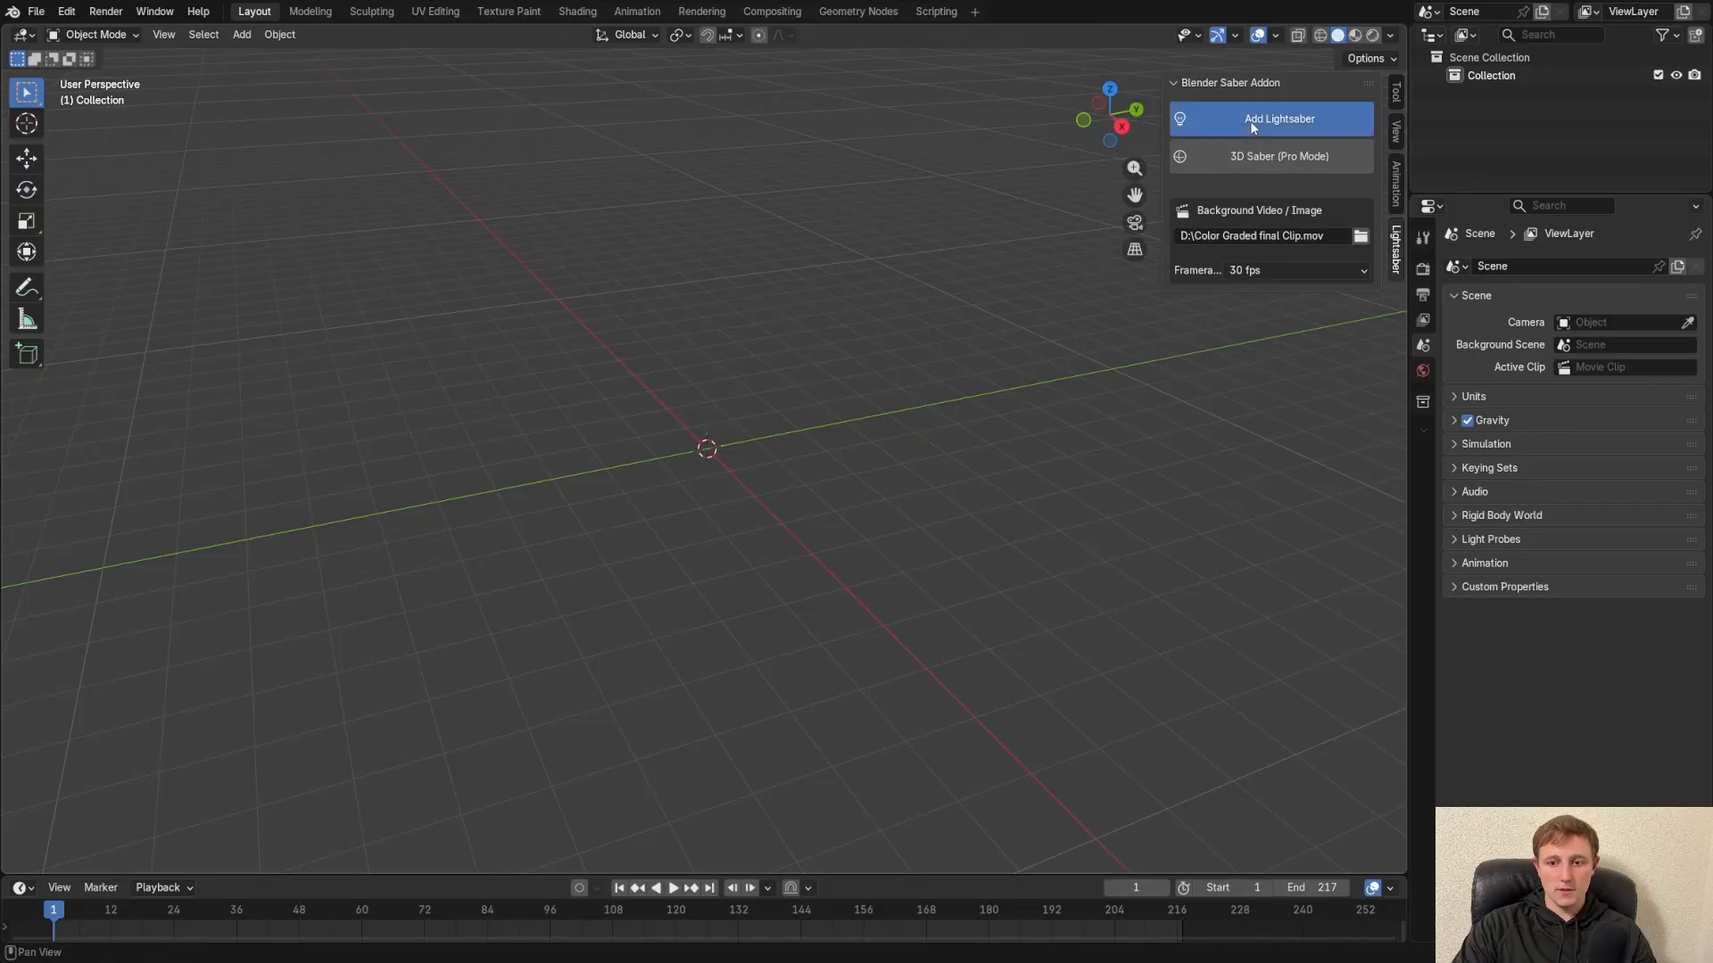
{"action": "scroll", "coordinate": [815, 355], "scroll_direction": "up", "scroll_amount": 5}
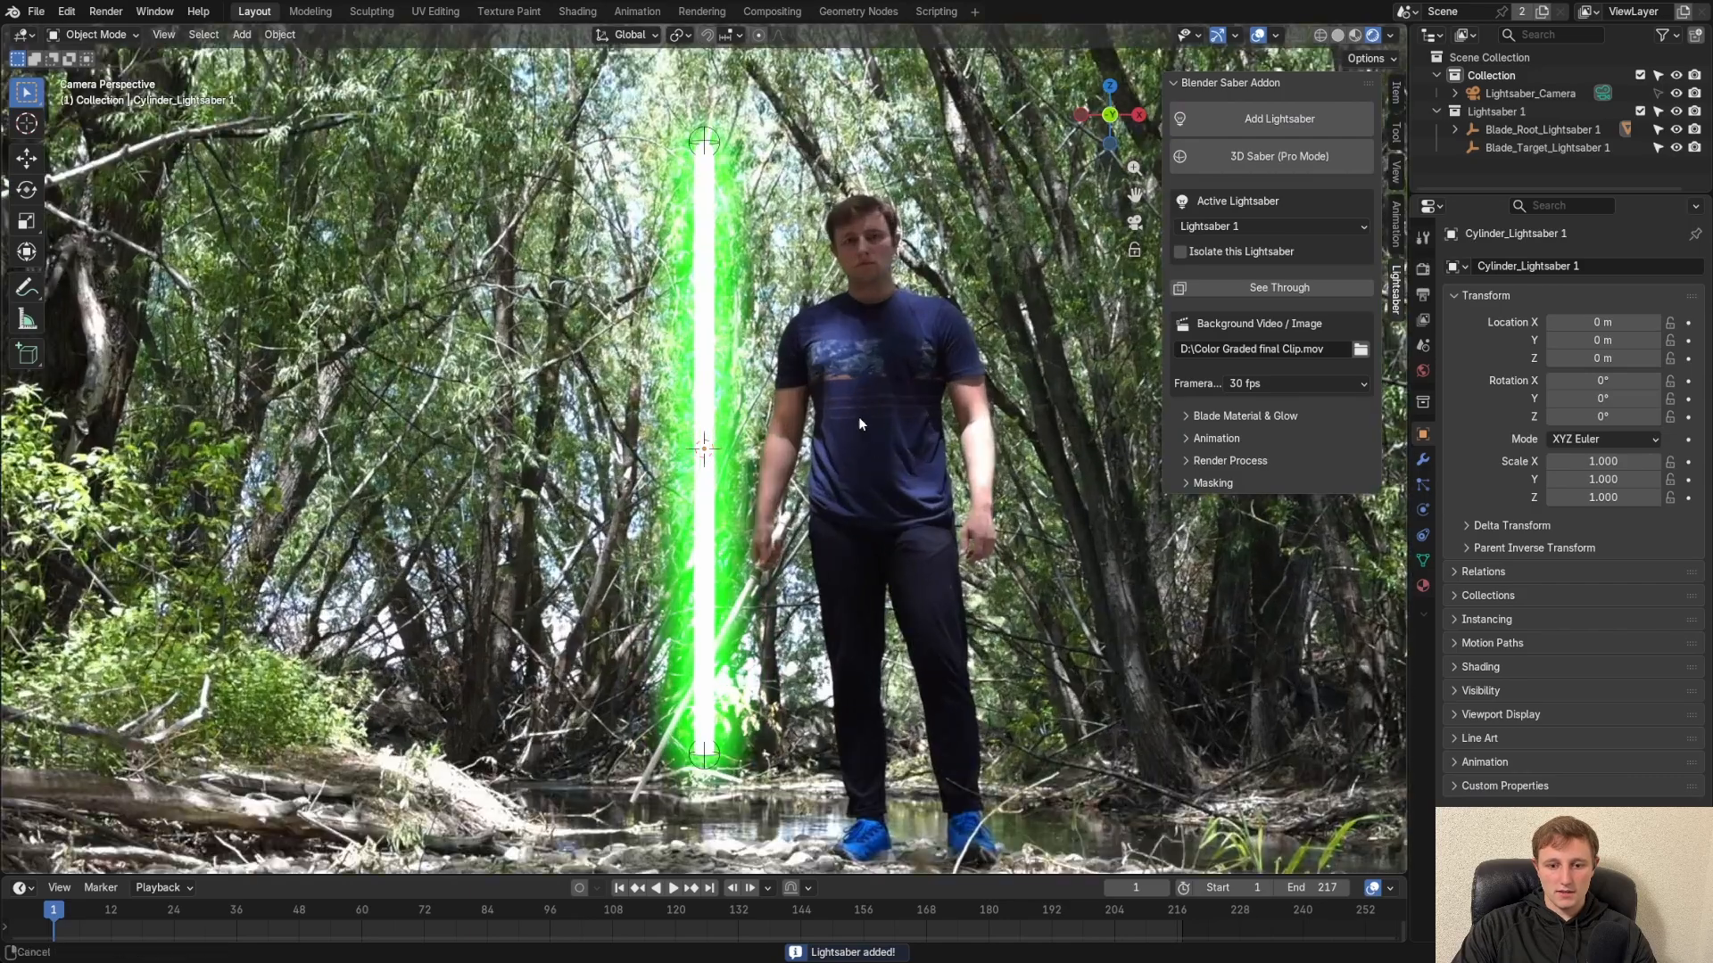
{"action": "scroll", "coordinate": [833, 343], "scroll_direction": "down", "scroll_amount": 2}
{"action": "middle_click_drag", "start_coordinate": [858, 416], "coordinate": [912, 323], "text": "shift"}
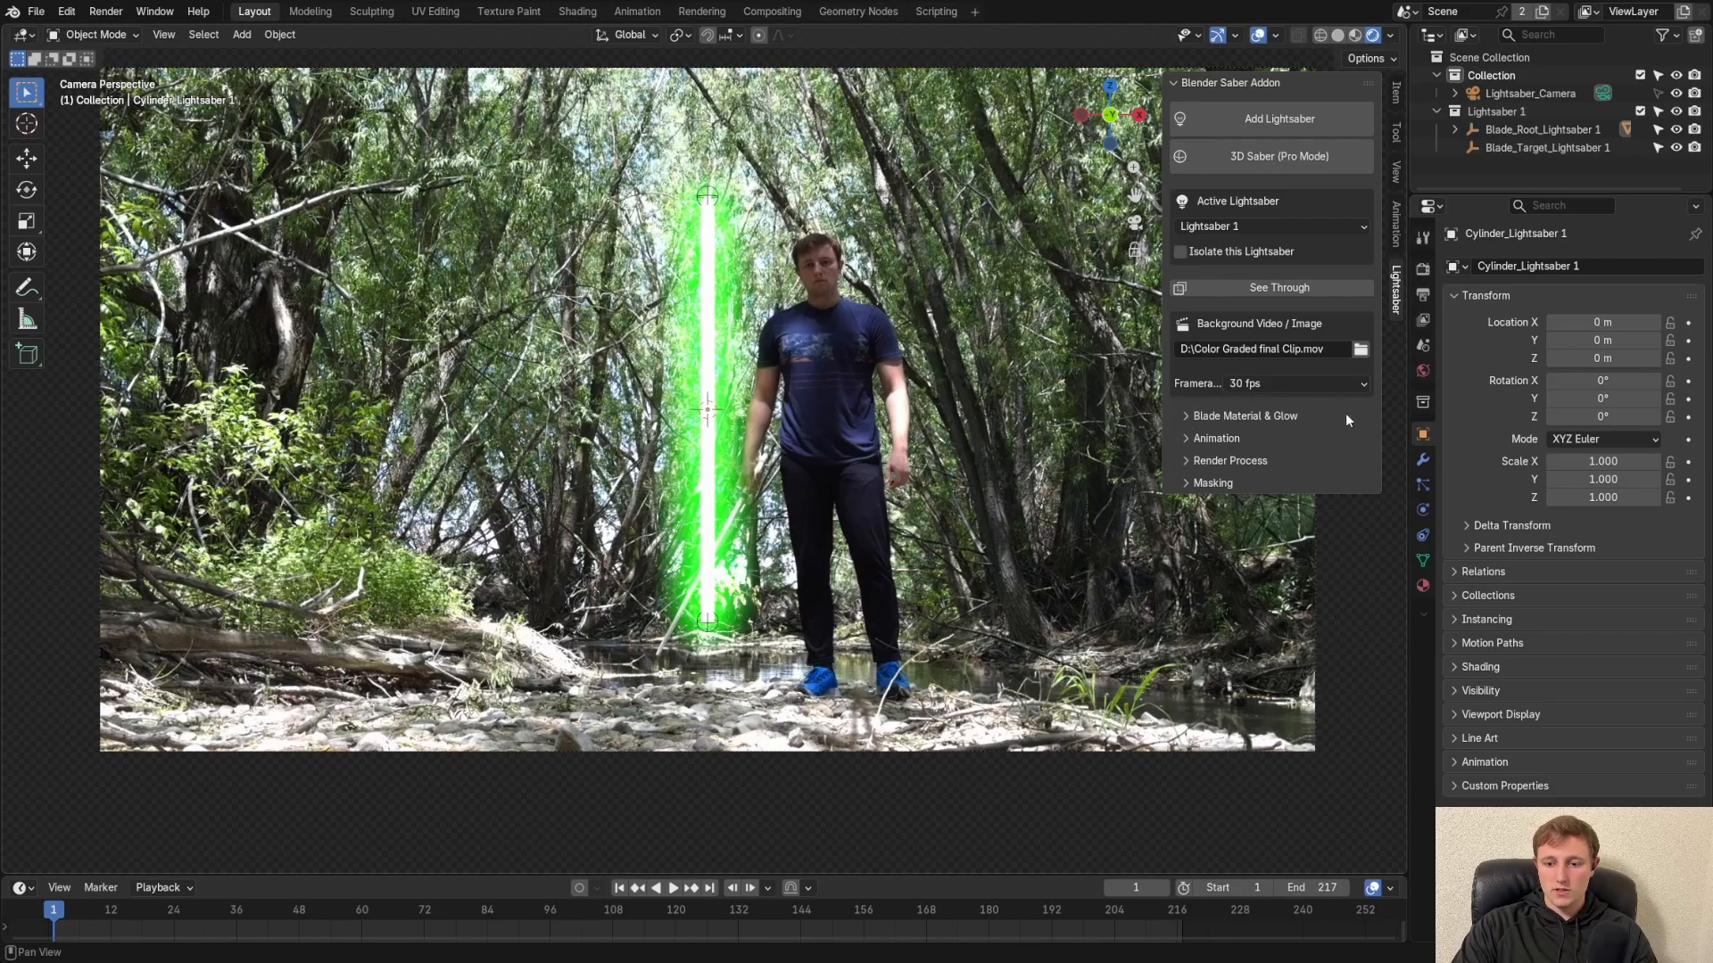
Change the blade's glow color to blue with a hue of about 0.564
{"action": "left_click", "coordinate": [1185, 414]}
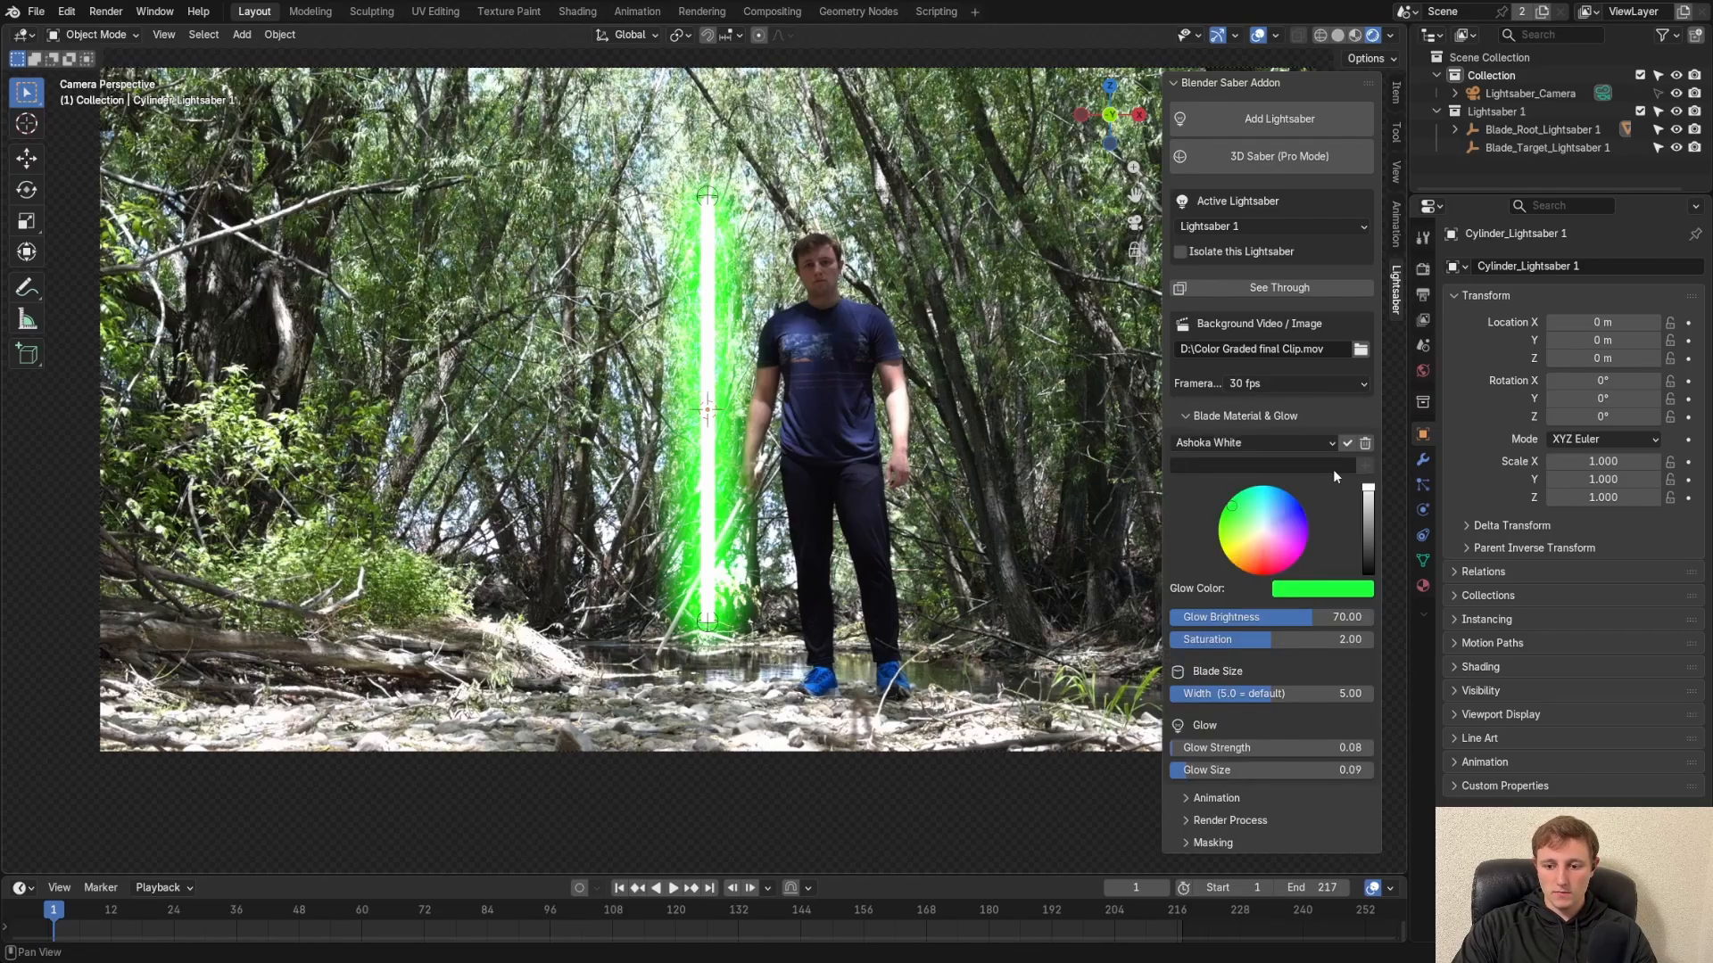
{"action": "left_click", "coordinate": [1356, 587]}
{"action": "left_click_drag", "start_coordinate": [1329, 484], "coordinate": [1362, 483]}
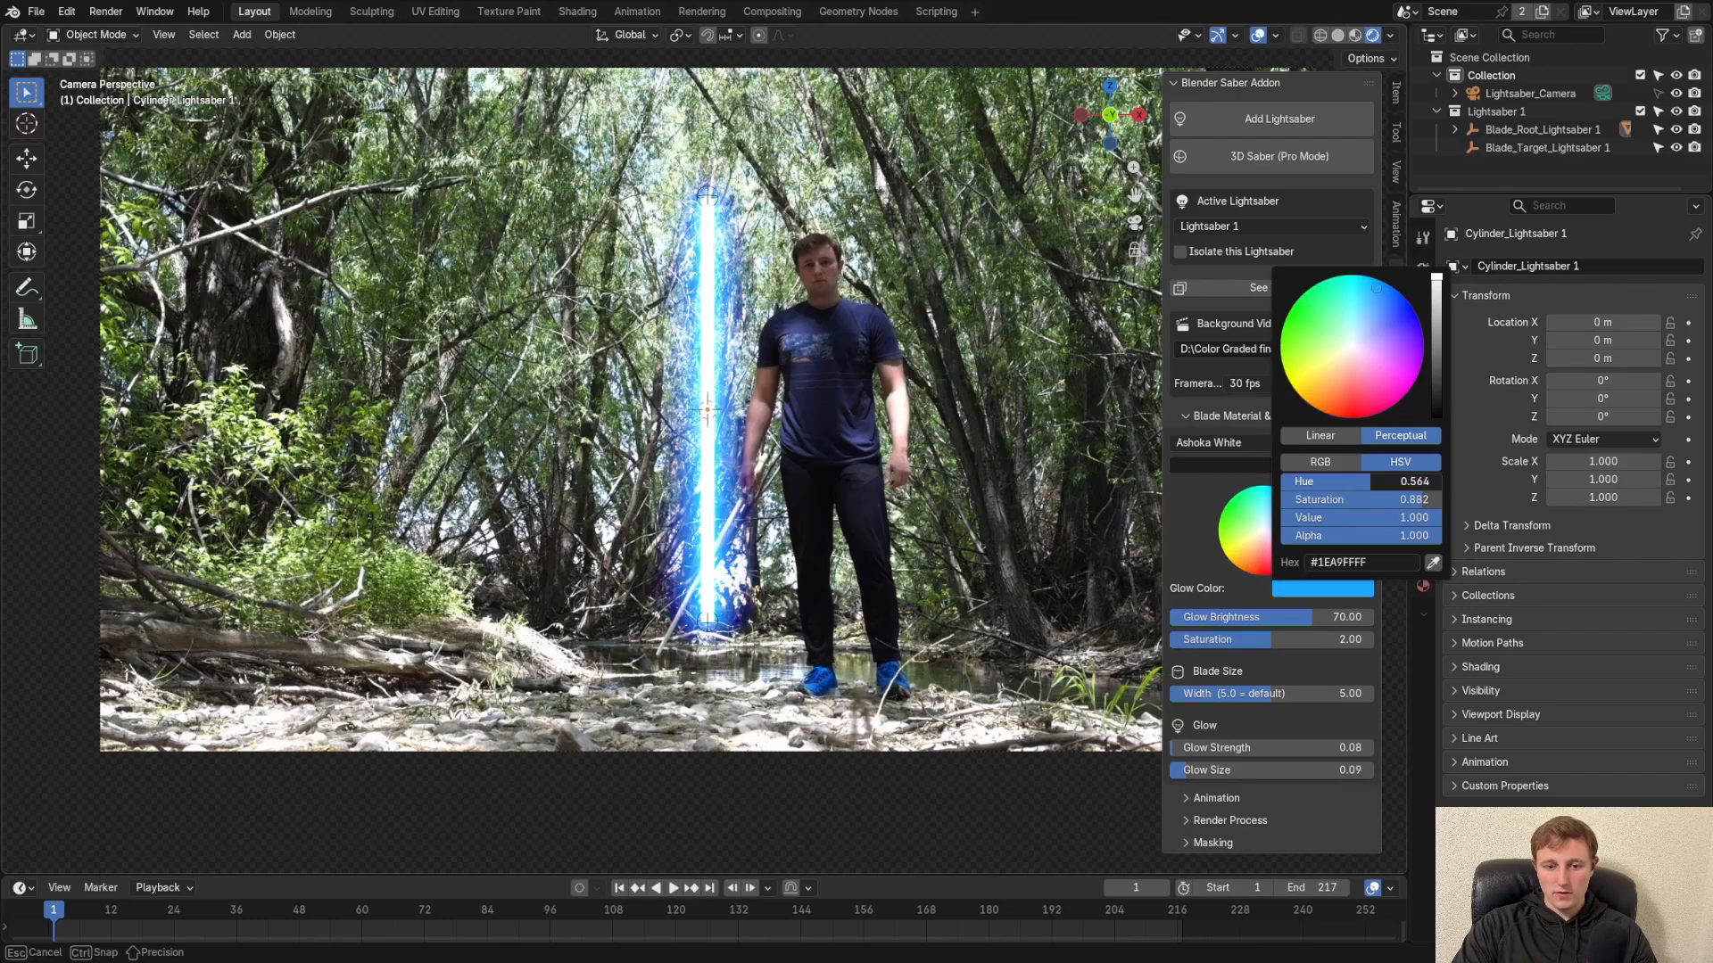
Set the blade's glow brightness to 200 and its saturation to about 2.59
{"action": "left_click", "coordinate": [1310, 614]}
{"action": "type", "text": "200"}
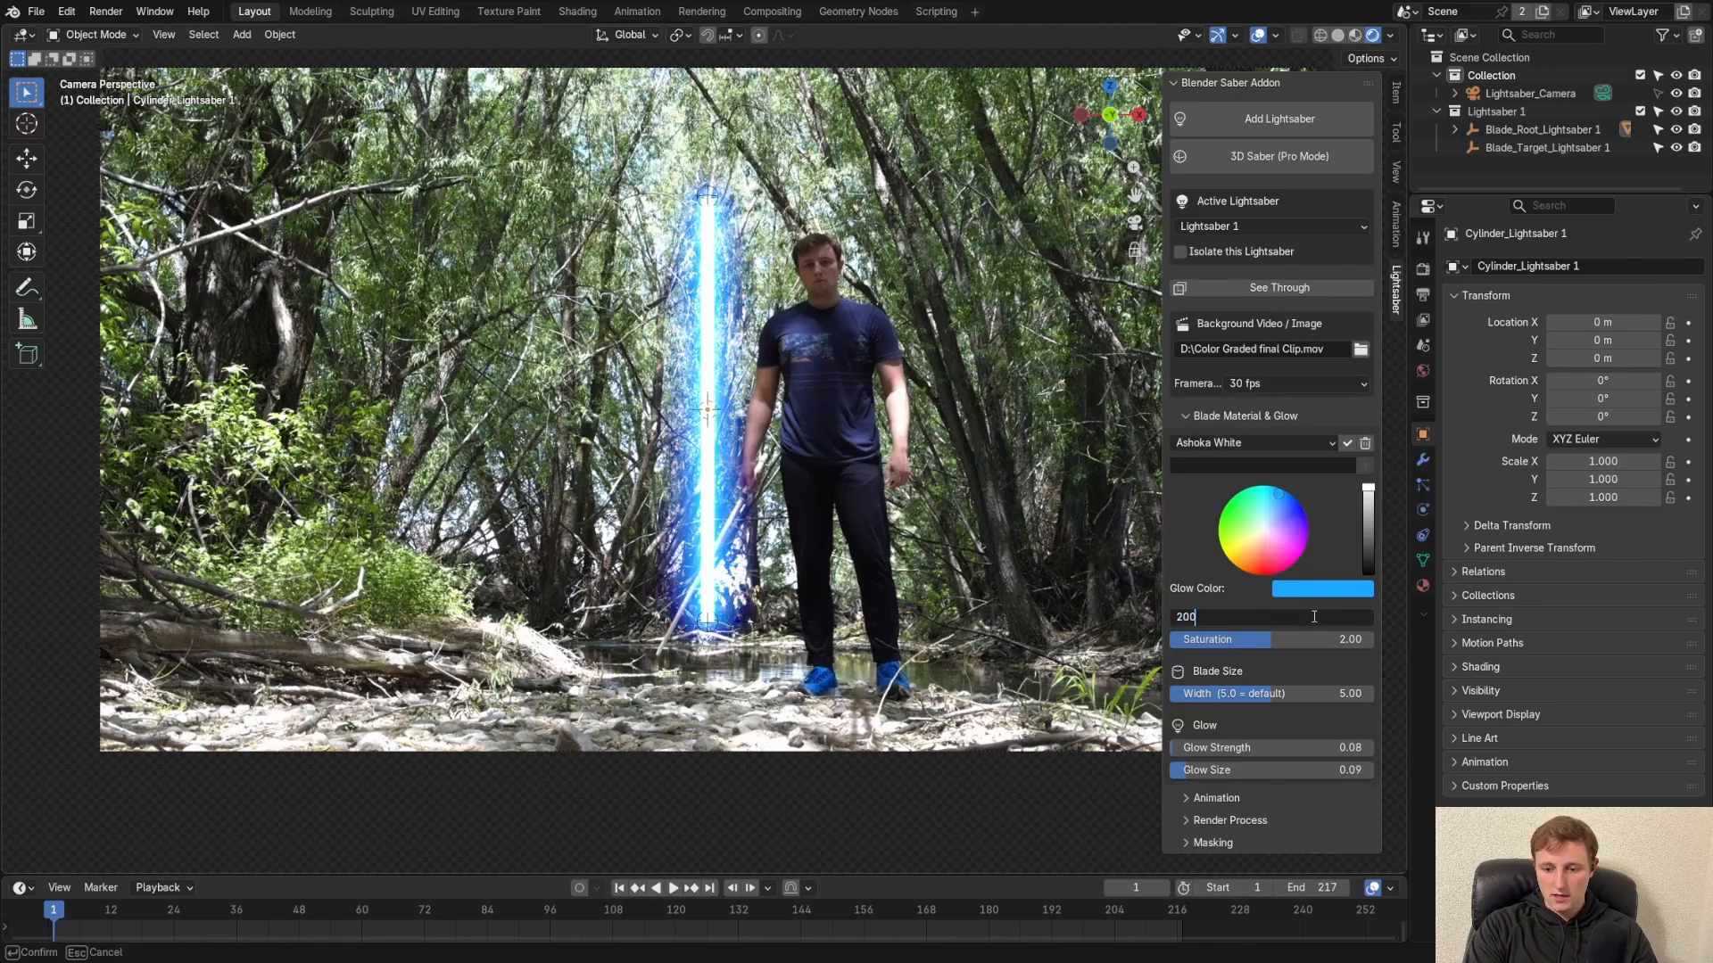
{"action": "key", "text": "Return"}
{"action": "left_click_drag", "start_coordinate": [1251, 642], "coordinate": [1281, 642]}
{"action": "left_click_drag", "start_coordinate": [1271, 703], "coordinate": [1231, 752]}
{"action": "key", "text": "alt+s"}
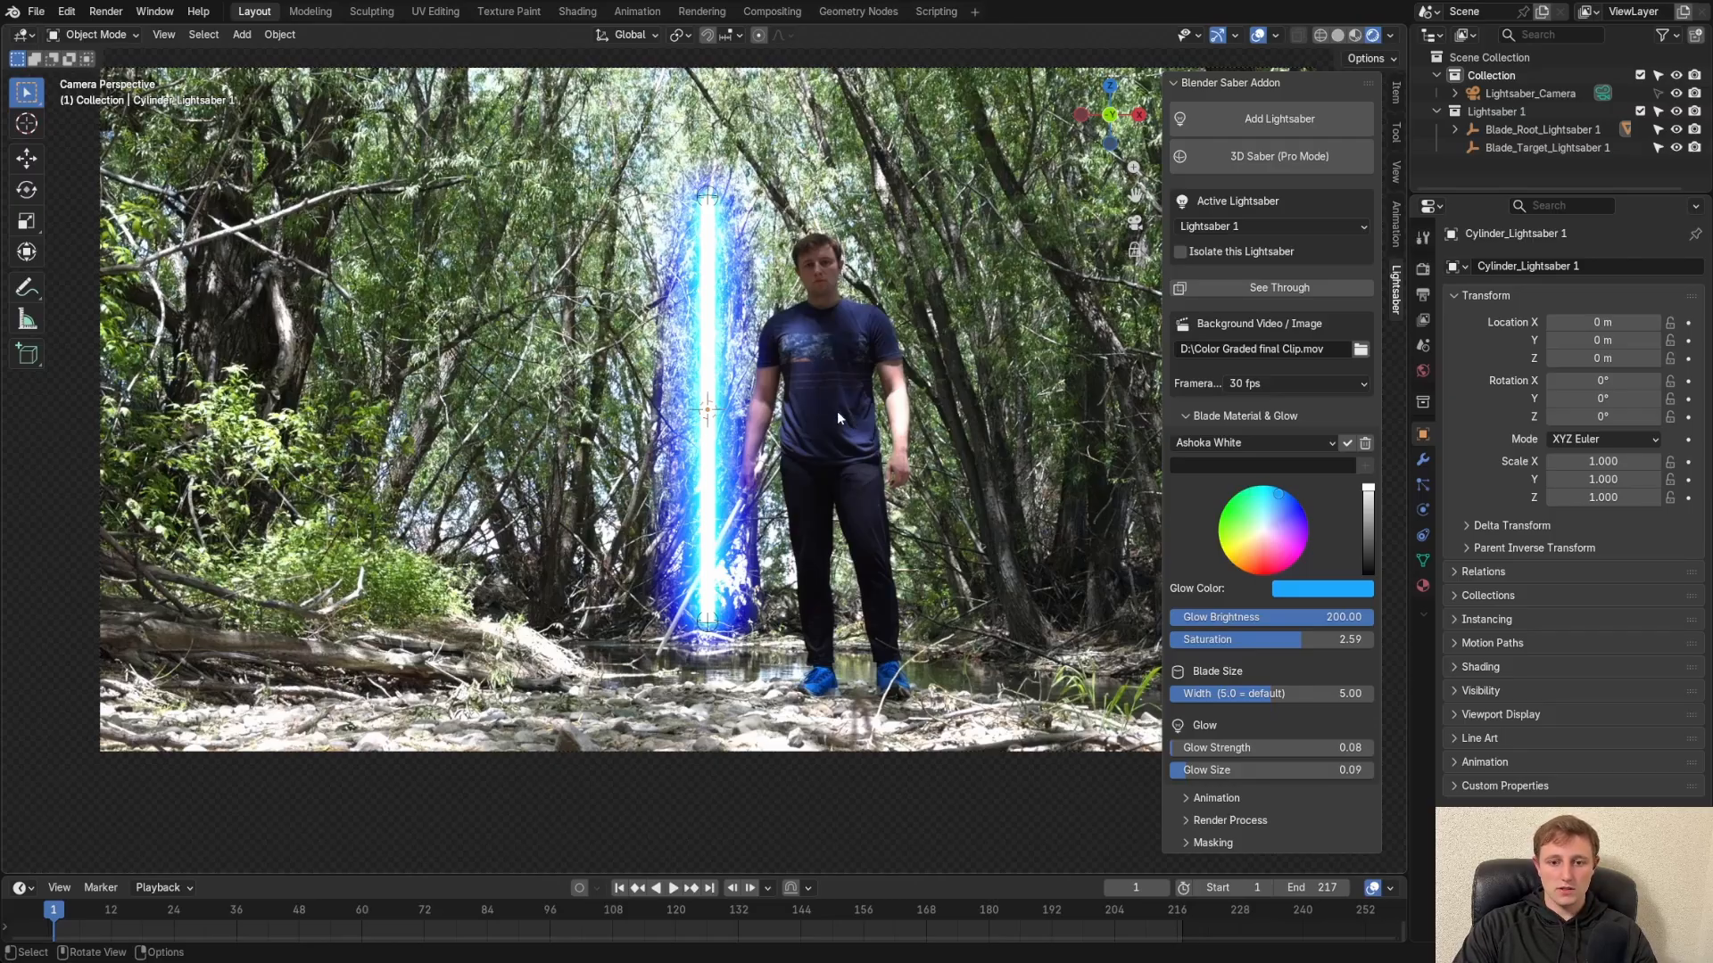
Raise the blade's base slightly and move its tip to about X -0.59 m, Z 1.49 m so the blade tilts
{"action": "key", "text": "Home"}
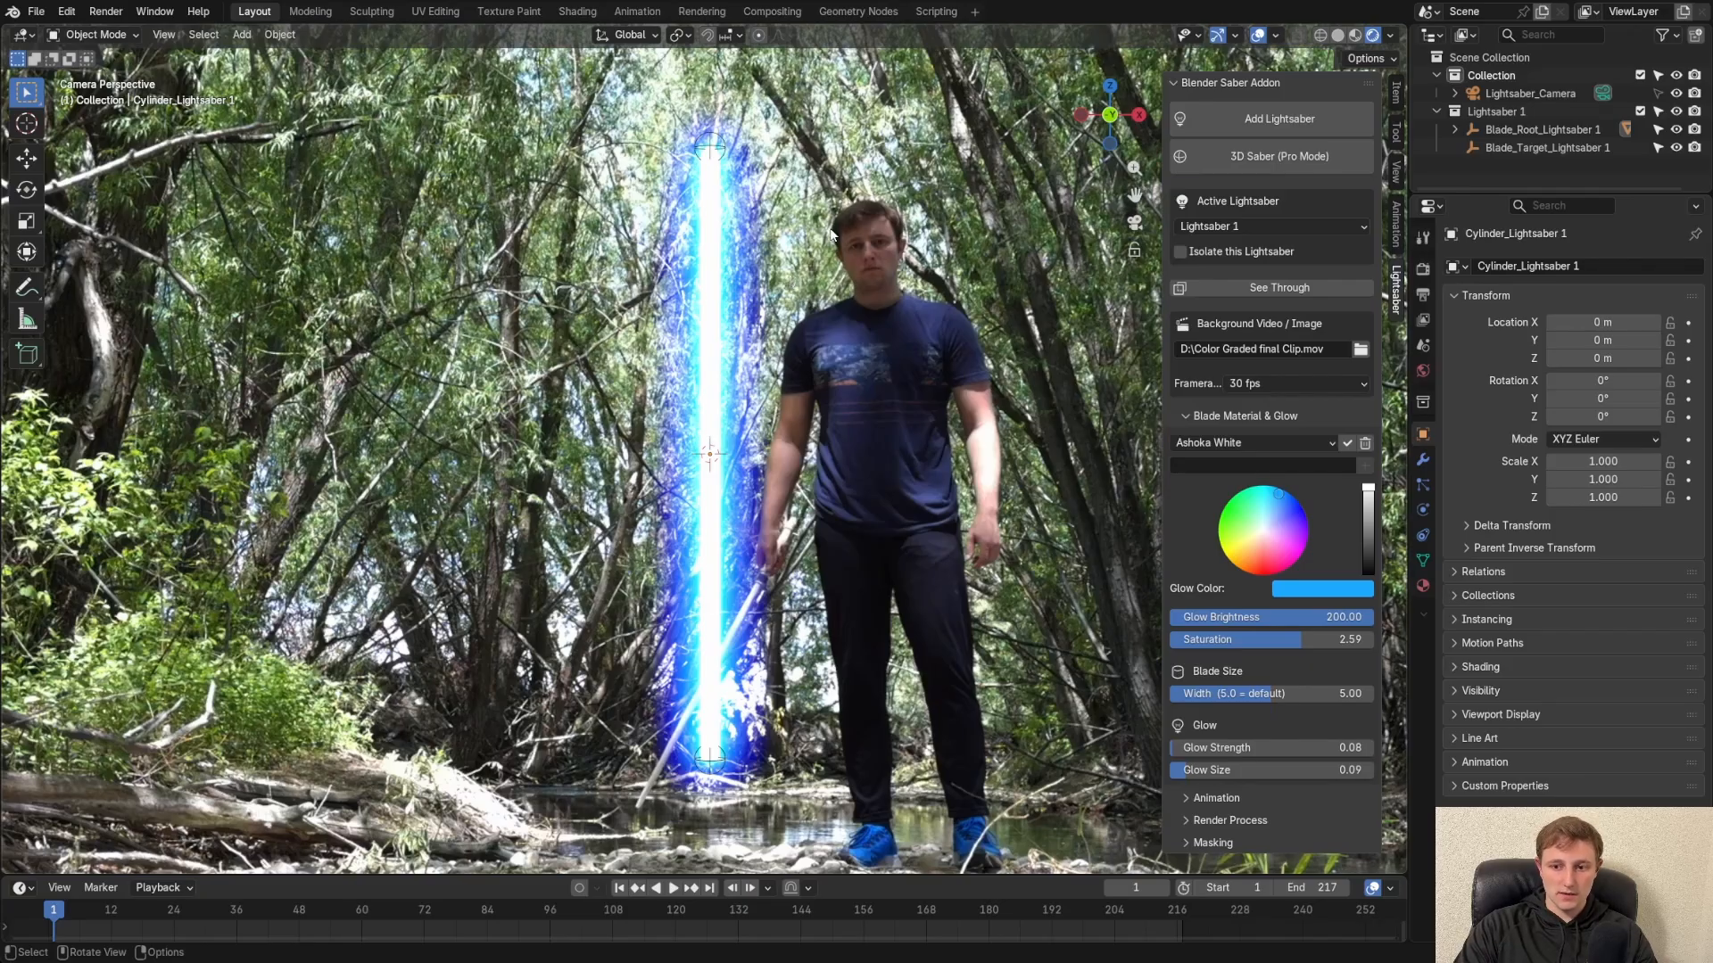
{"action": "scroll", "coordinate": [776, 250], "scroll_direction": "up", "scroll_amount": 1}
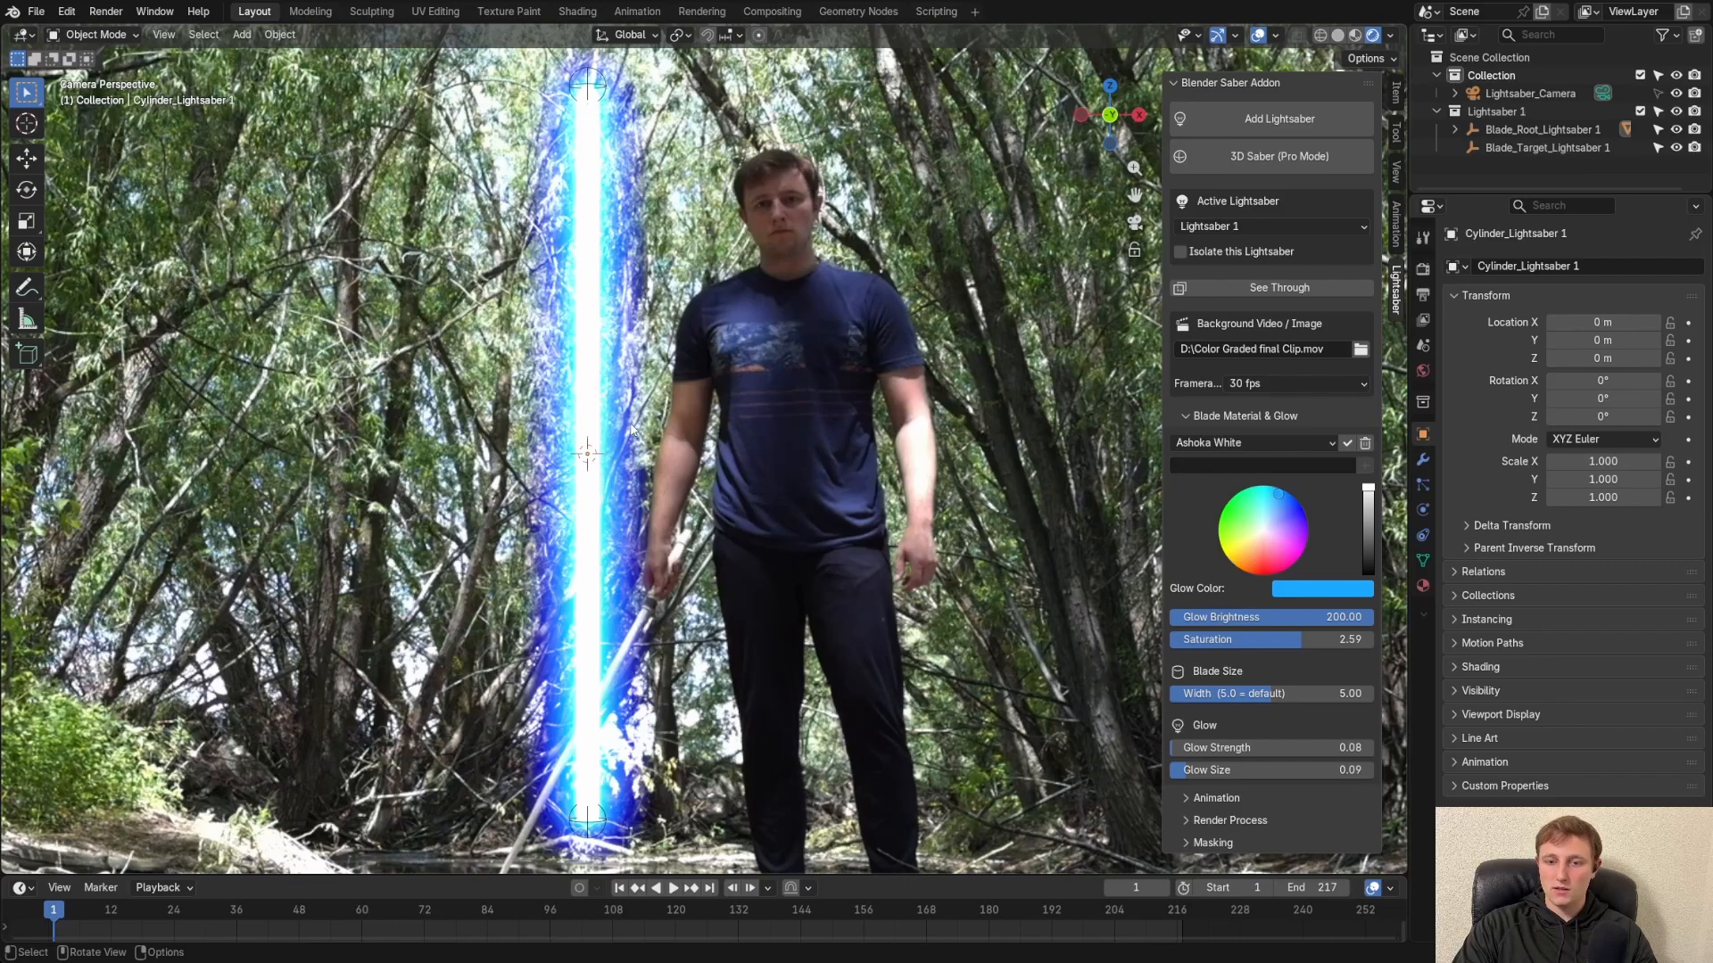
{"action": "left_click", "coordinate": [593, 86]}
{"action": "key", "text": "g"}
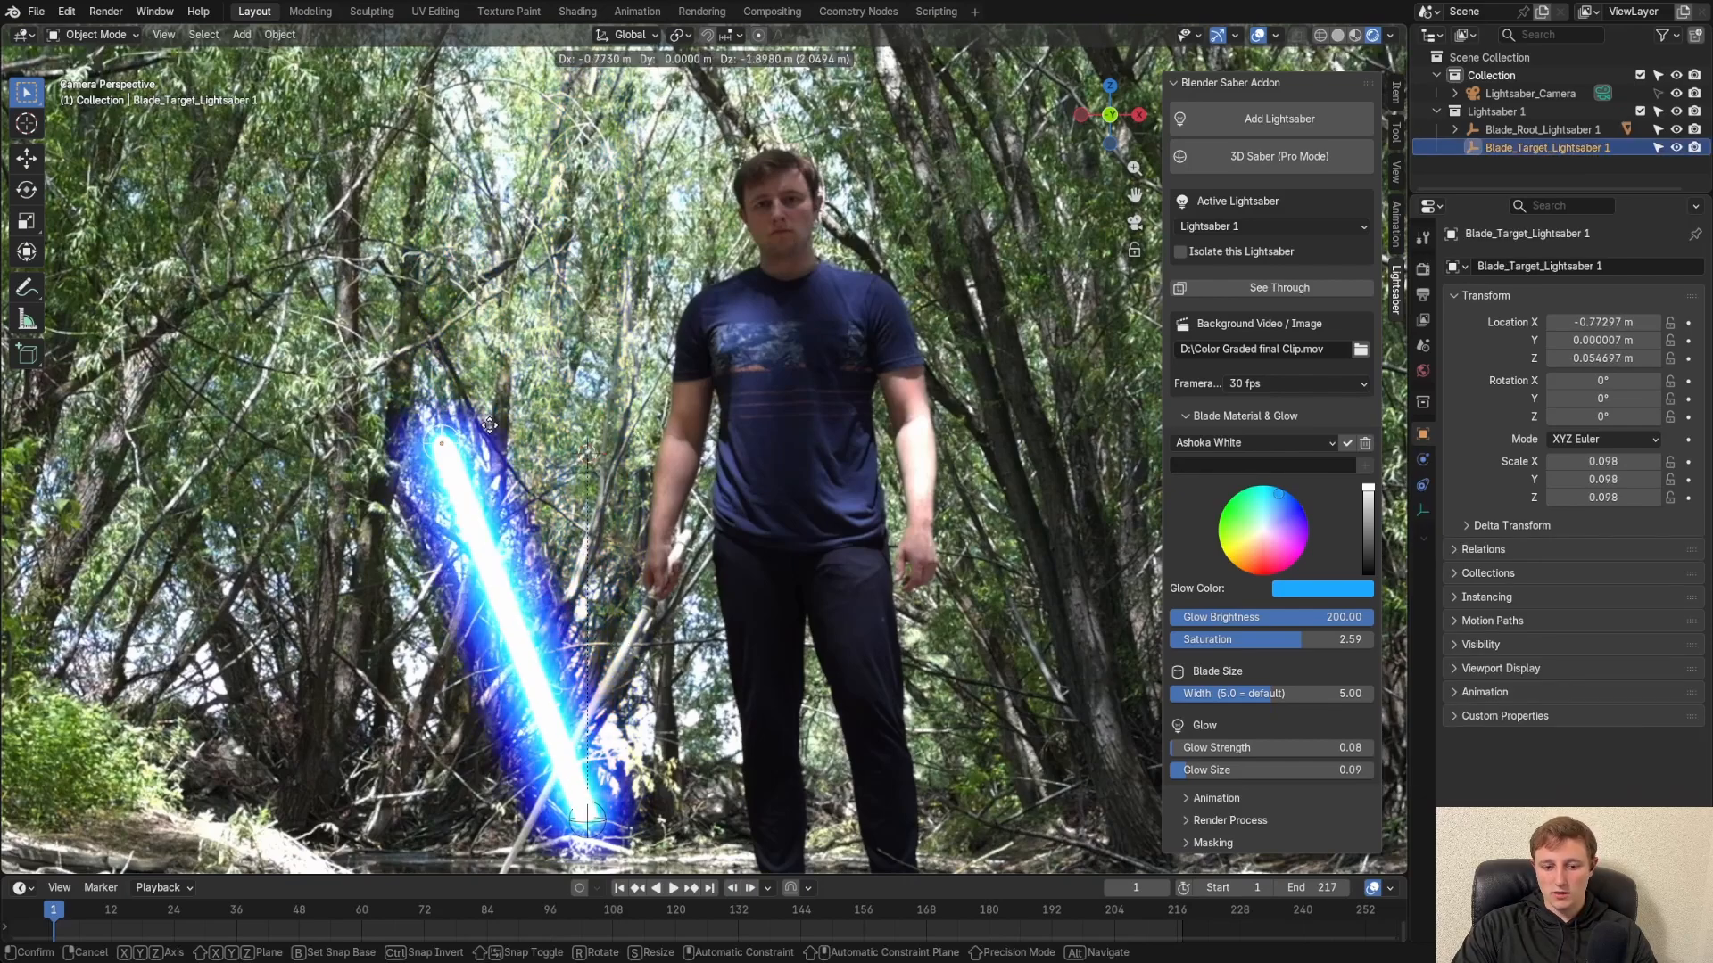
{"action": "left_click", "coordinate": [563, 194]}
{"action": "left_click", "coordinate": [596, 818]}
{"action": "key", "text": "g"}
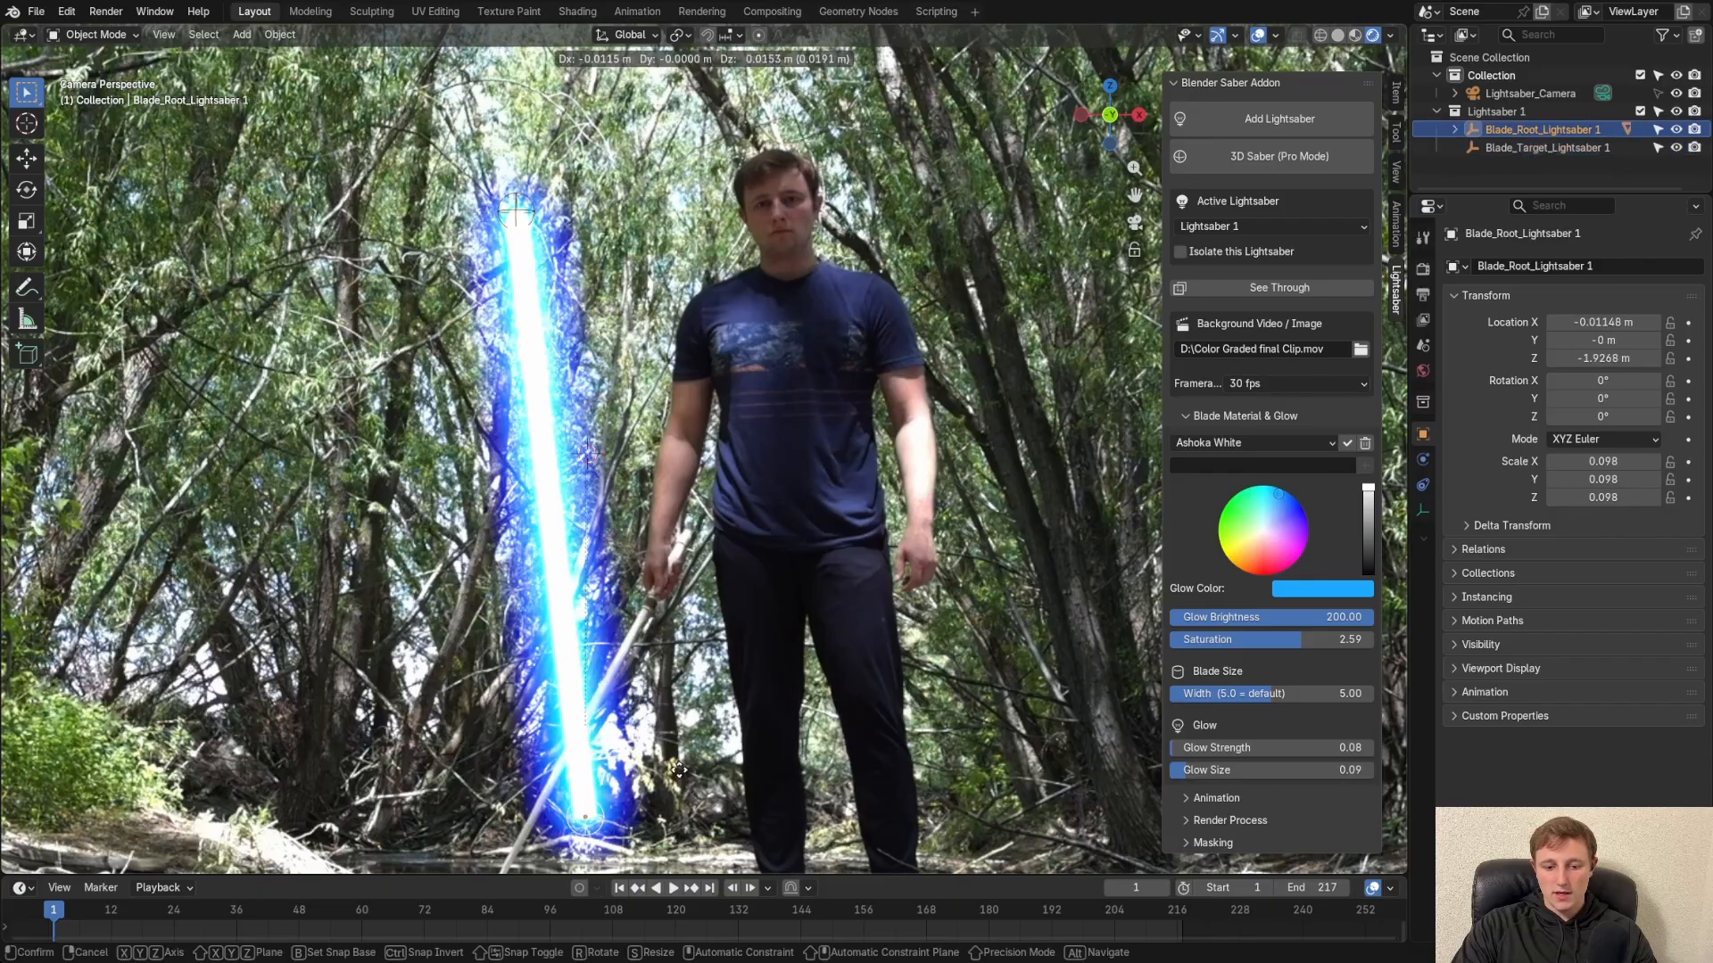
{"action": "left_click", "coordinate": [666, 709]}
{"action": "left_click", "coordinate": [521, 205]}
{"action": "key", "text": "g"}
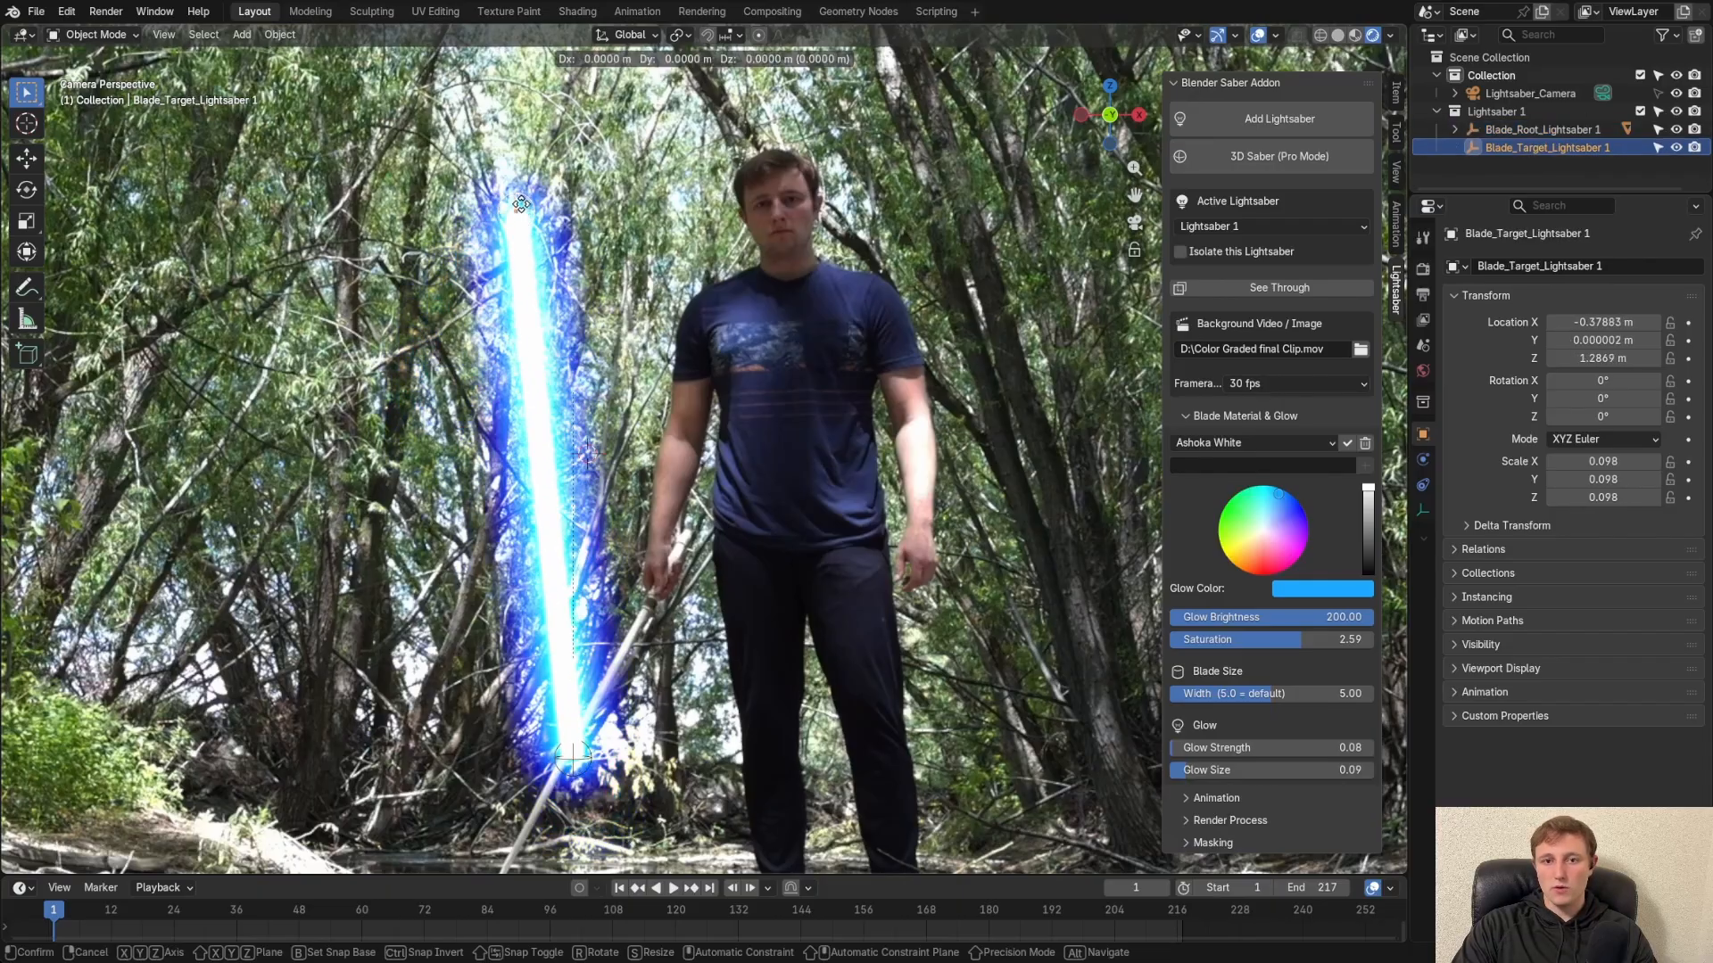
{"action": "left_click", "coordinate": [482, 166]}
{"action": "scroll", "coordinate": [731, 250], "scroll_direction": "down", "scroll_amount": 1}
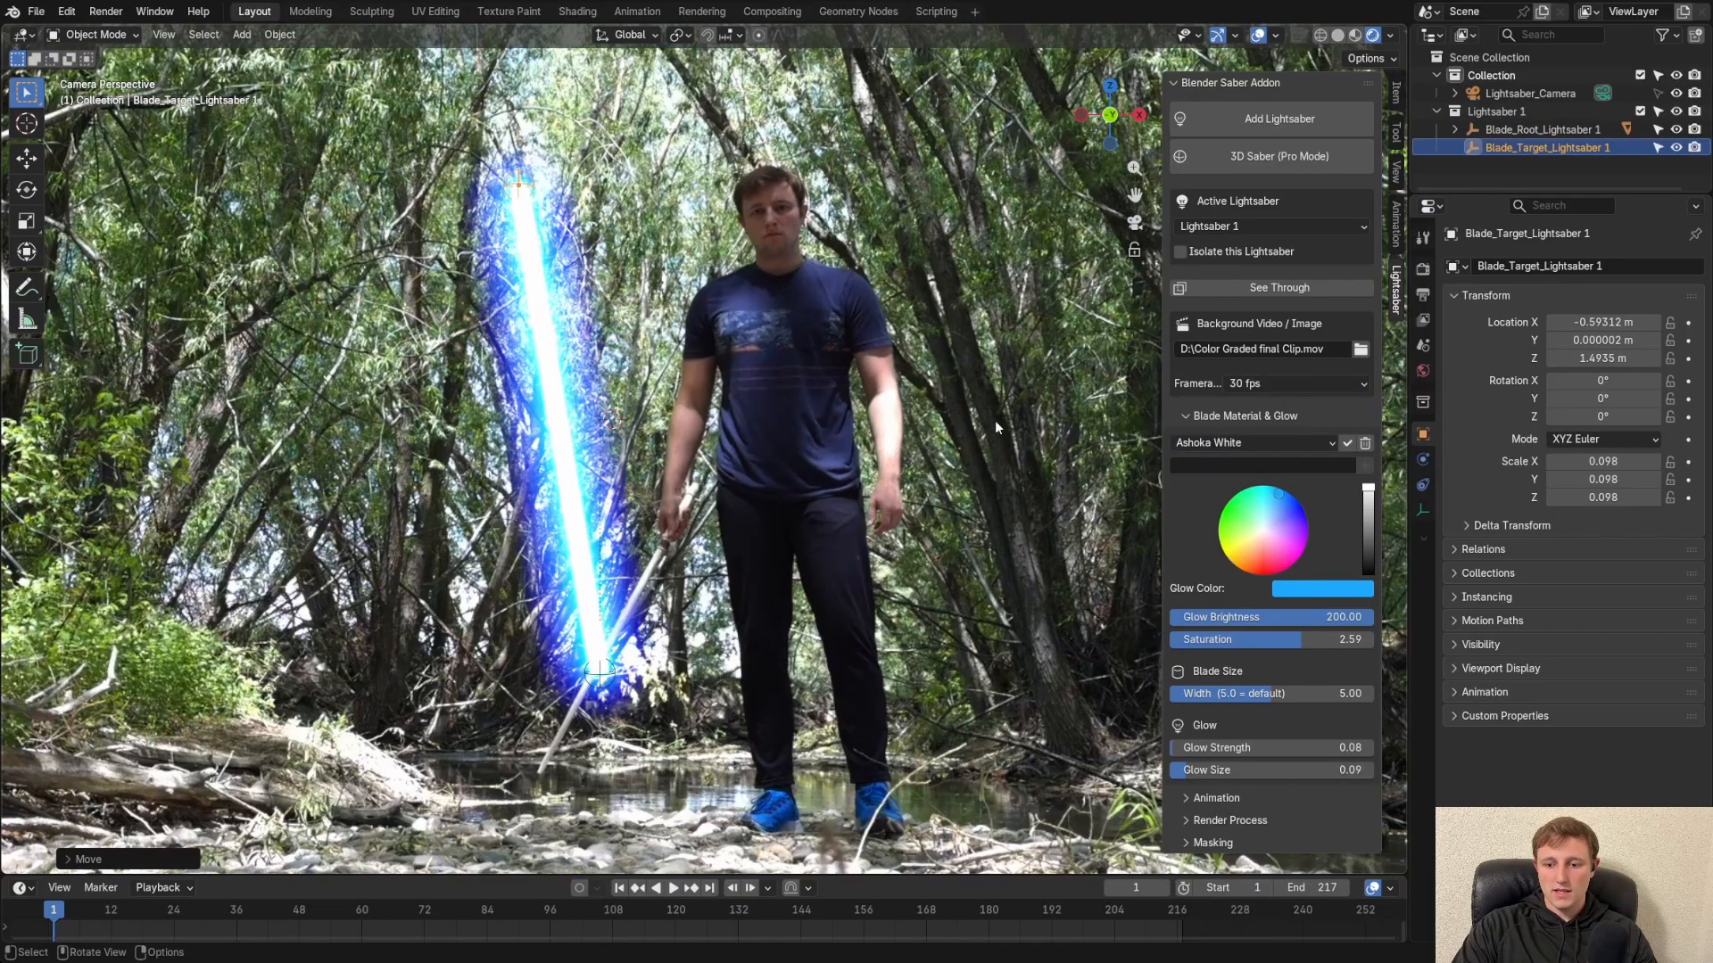
Load the "Dr. Strange Orange" preset onto the blade's material and glow
{"action": "left_click", "coordinate": [1315, 442]}
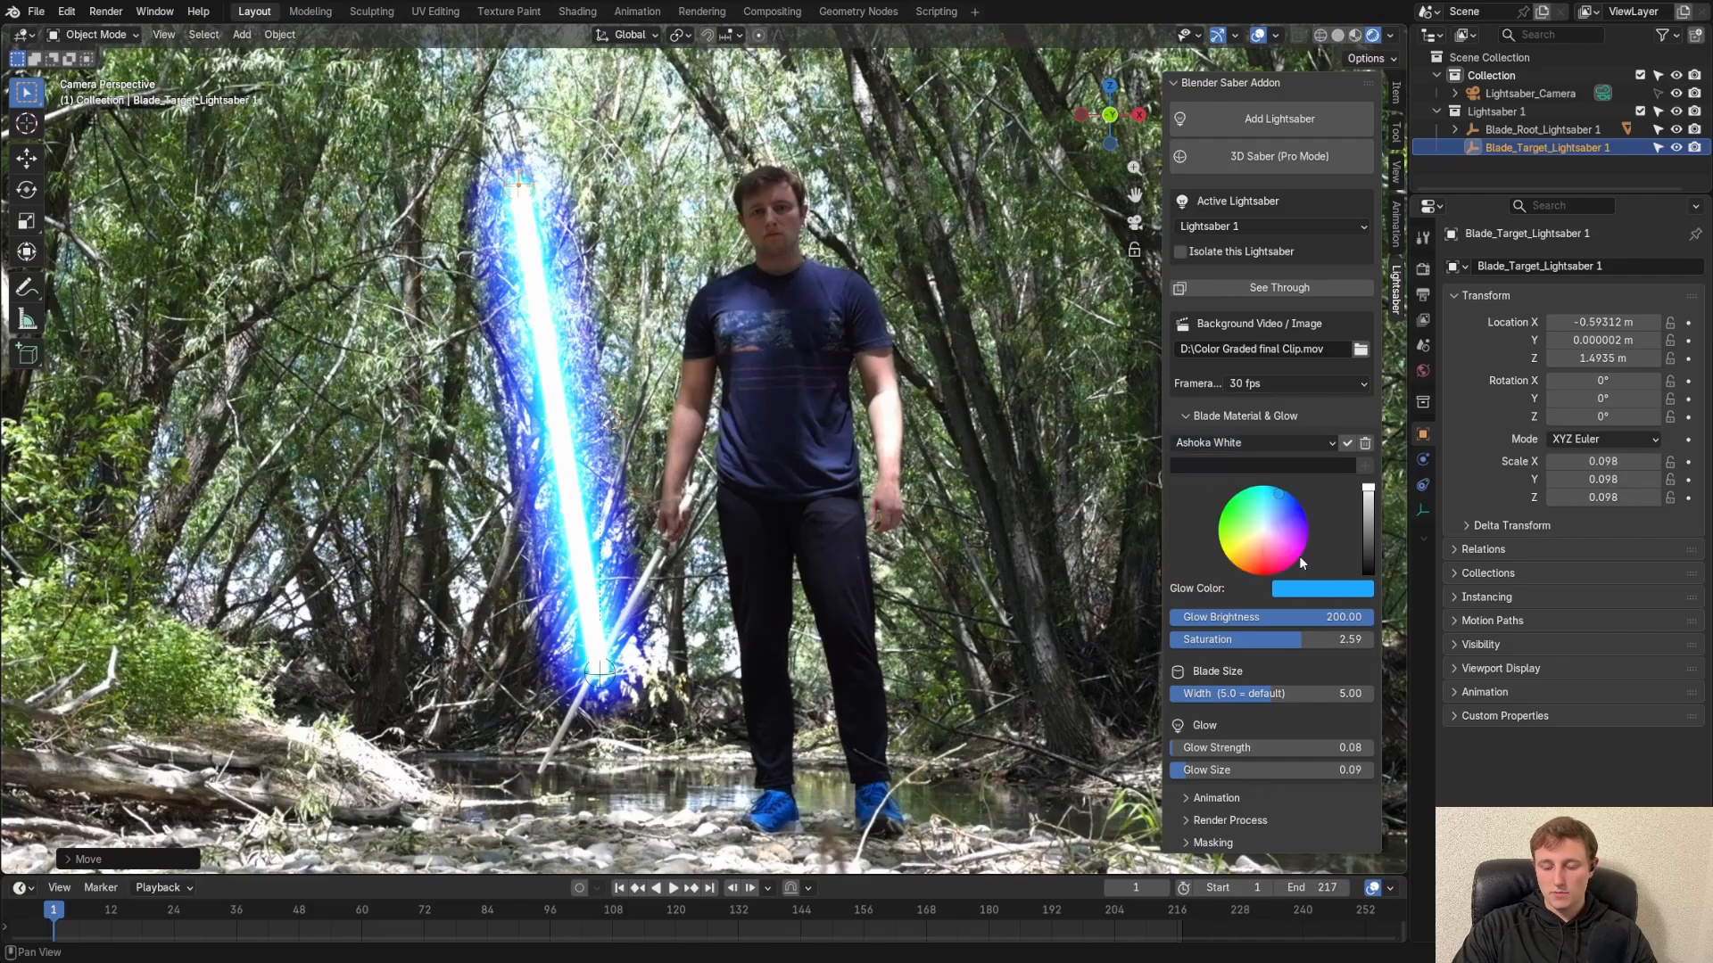
{"action": "left_click", "coordinate": [1300, 442]}
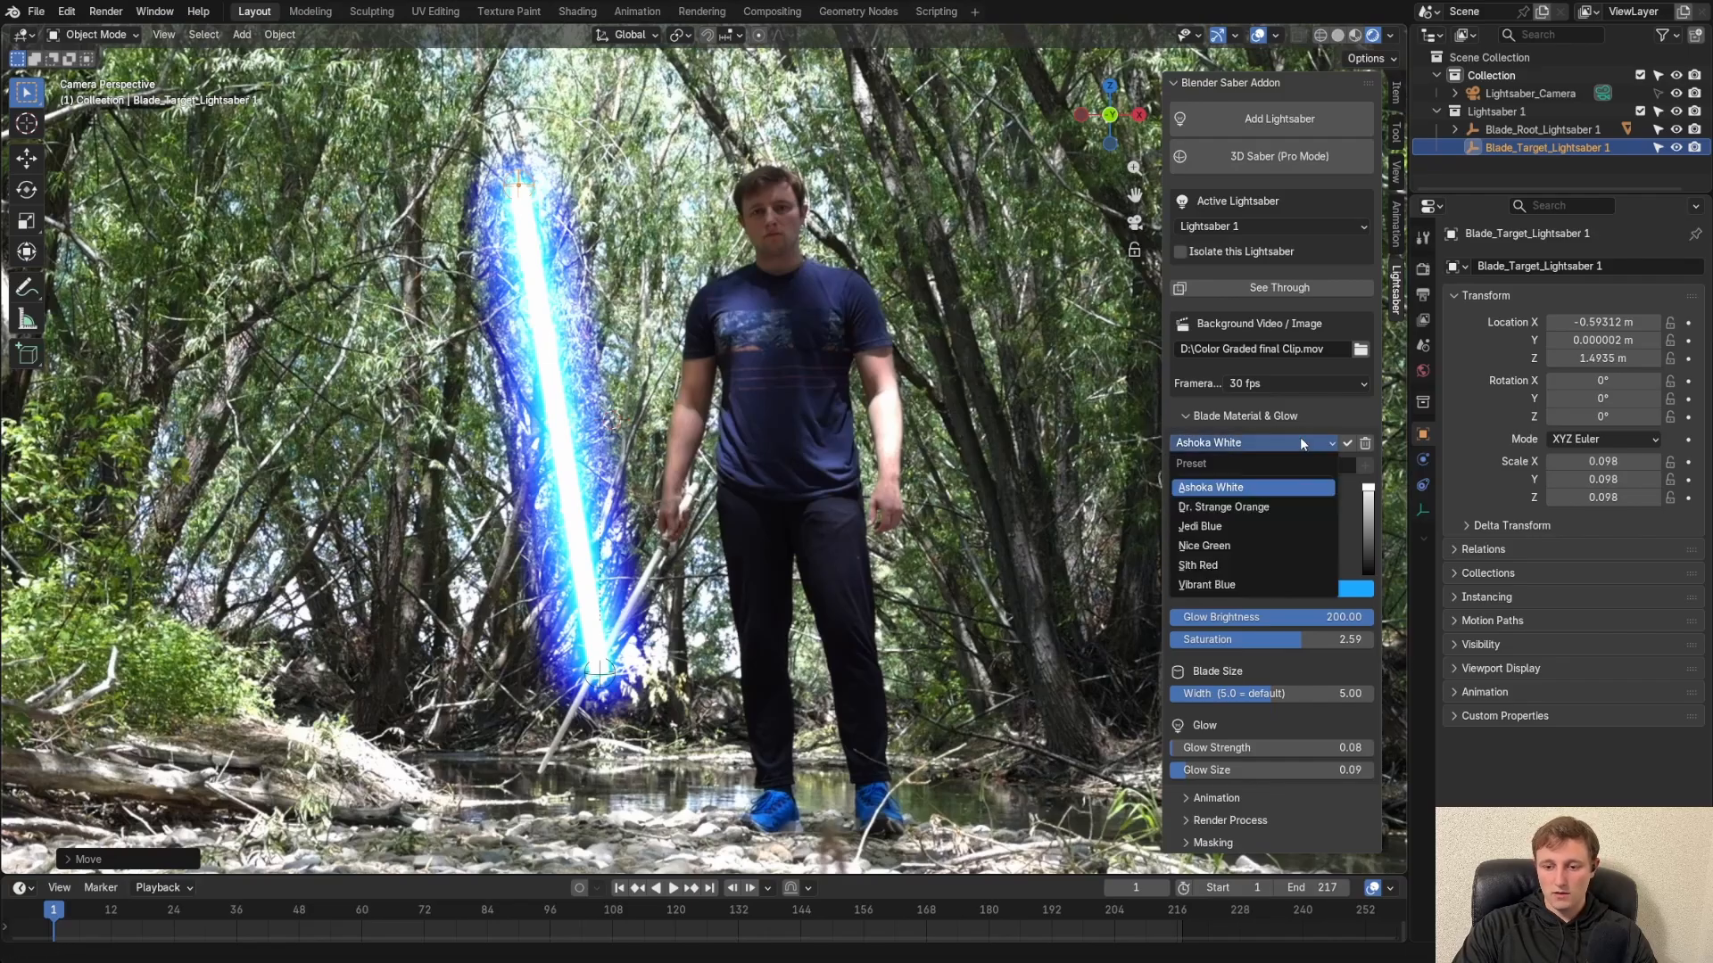
{"action": "left_click", "coordinate": [1229, 508]}
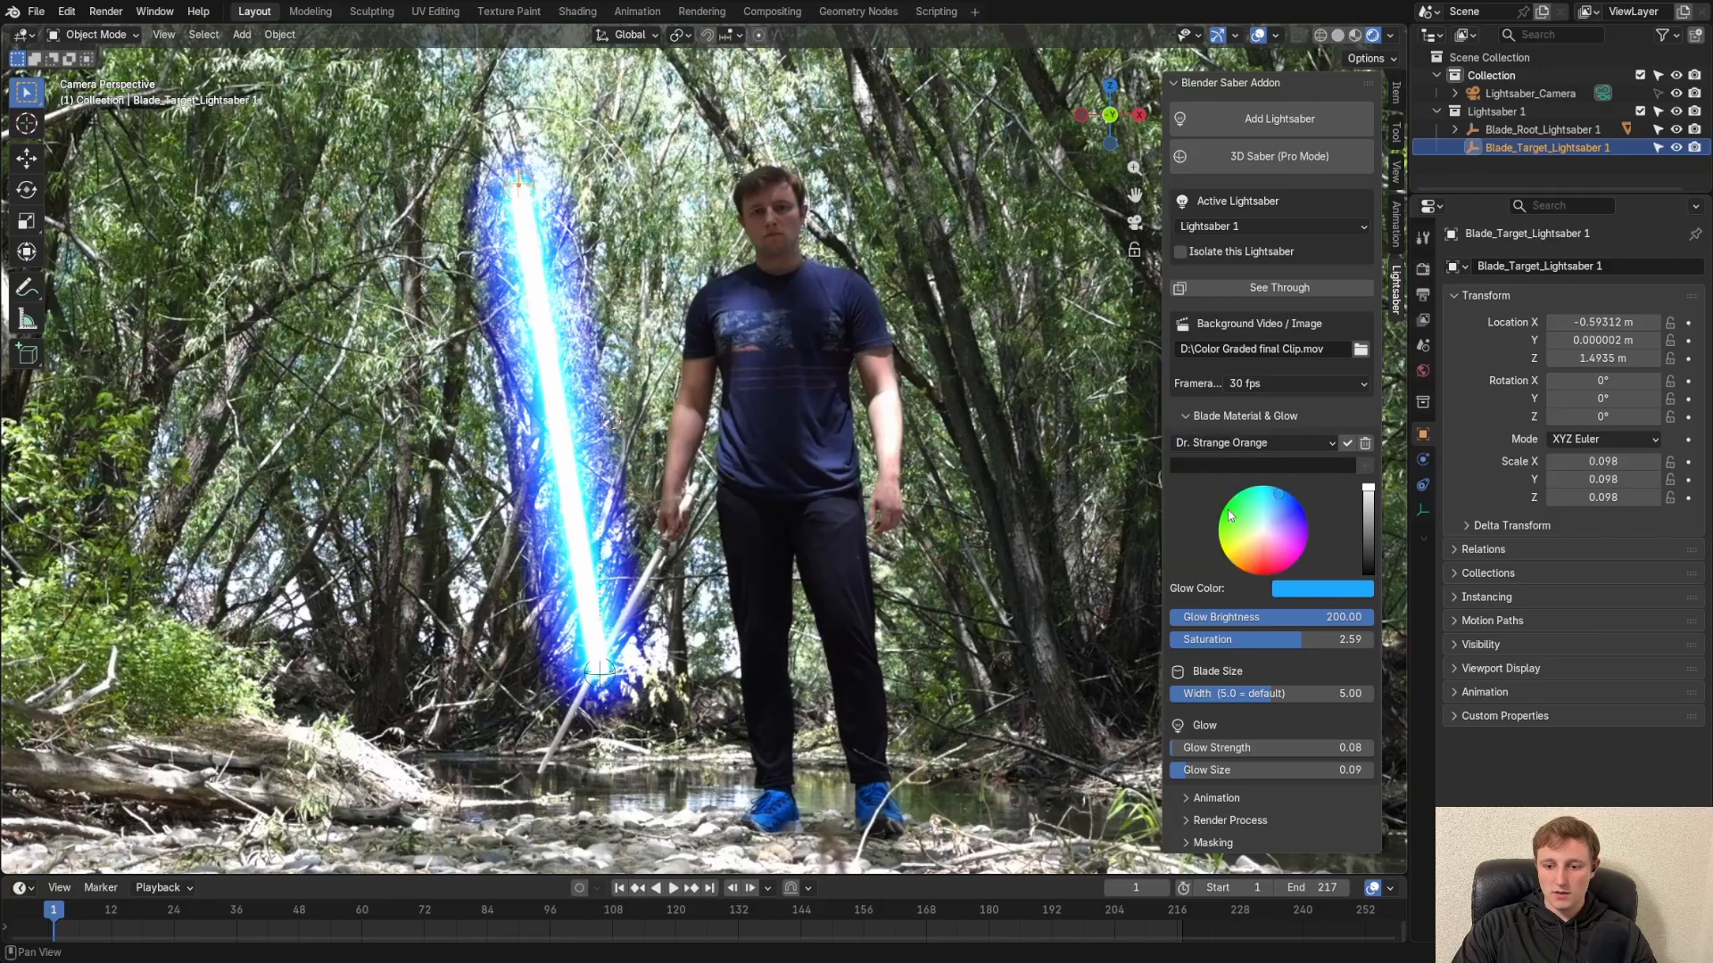
{"action": "left_click", "coordinate": [1347, 444]}
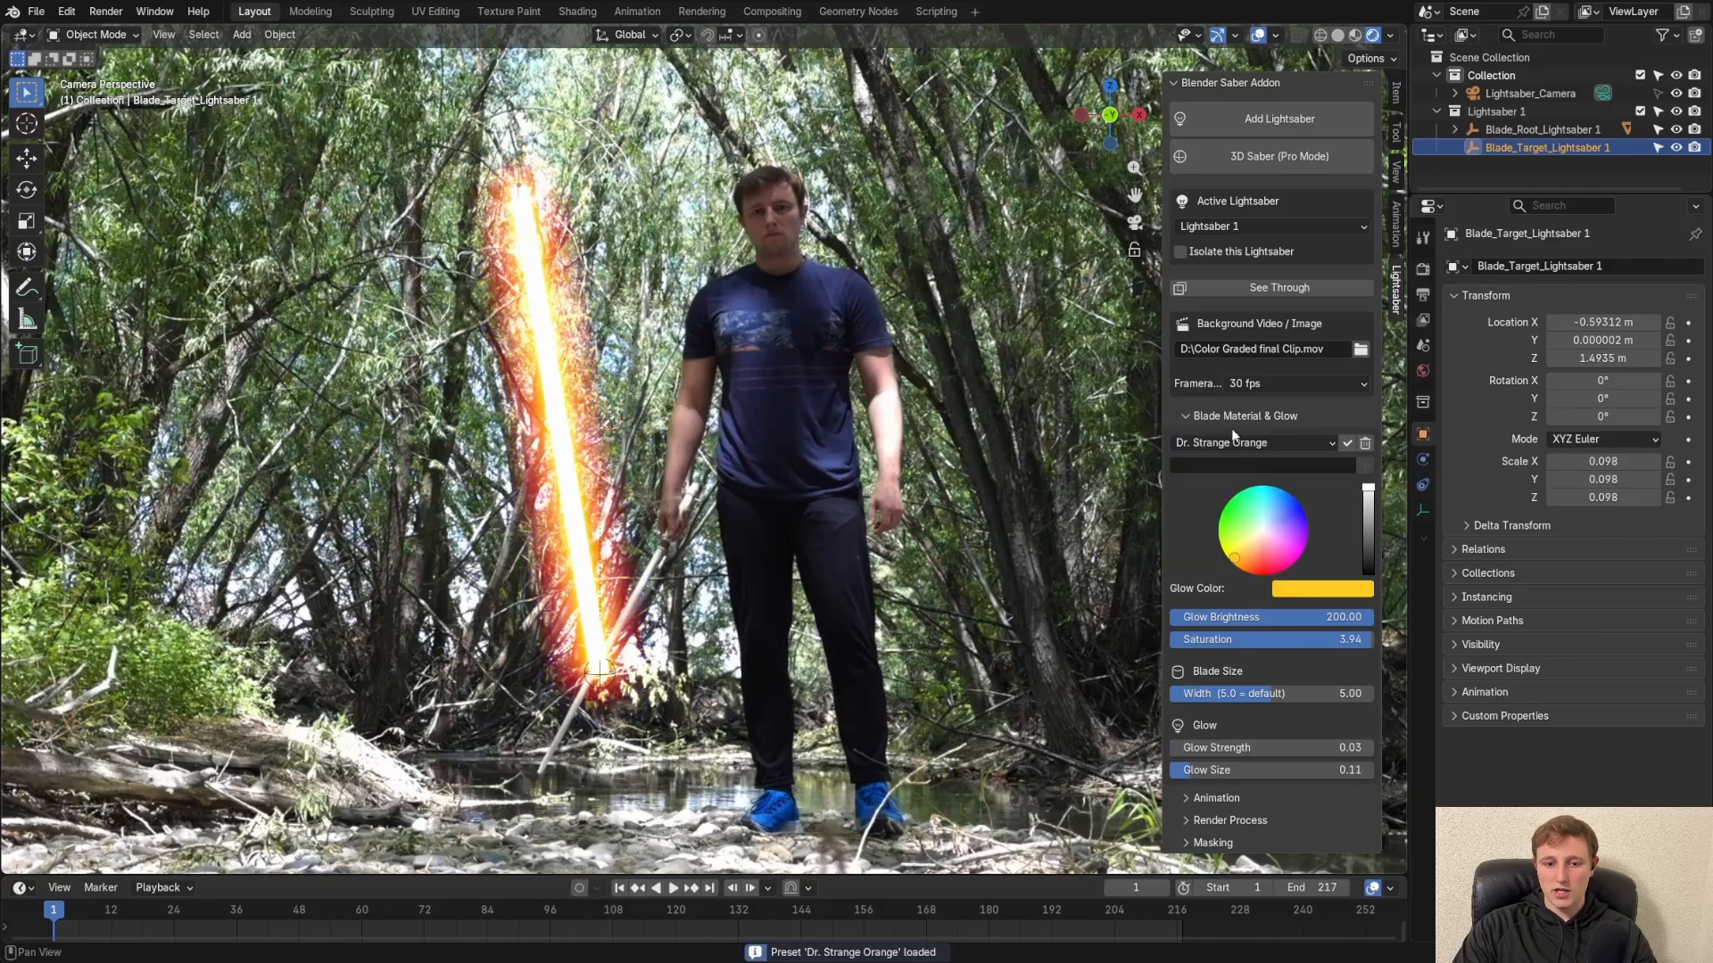
{"action": "scroll", "coordinate": [767, 529], "scroll_direction": "up", "scroll_amount": 3}
{"action": "scroll", "coordinate": [768, 529], "scroll_direction": "down", "scroll_amount": 4}
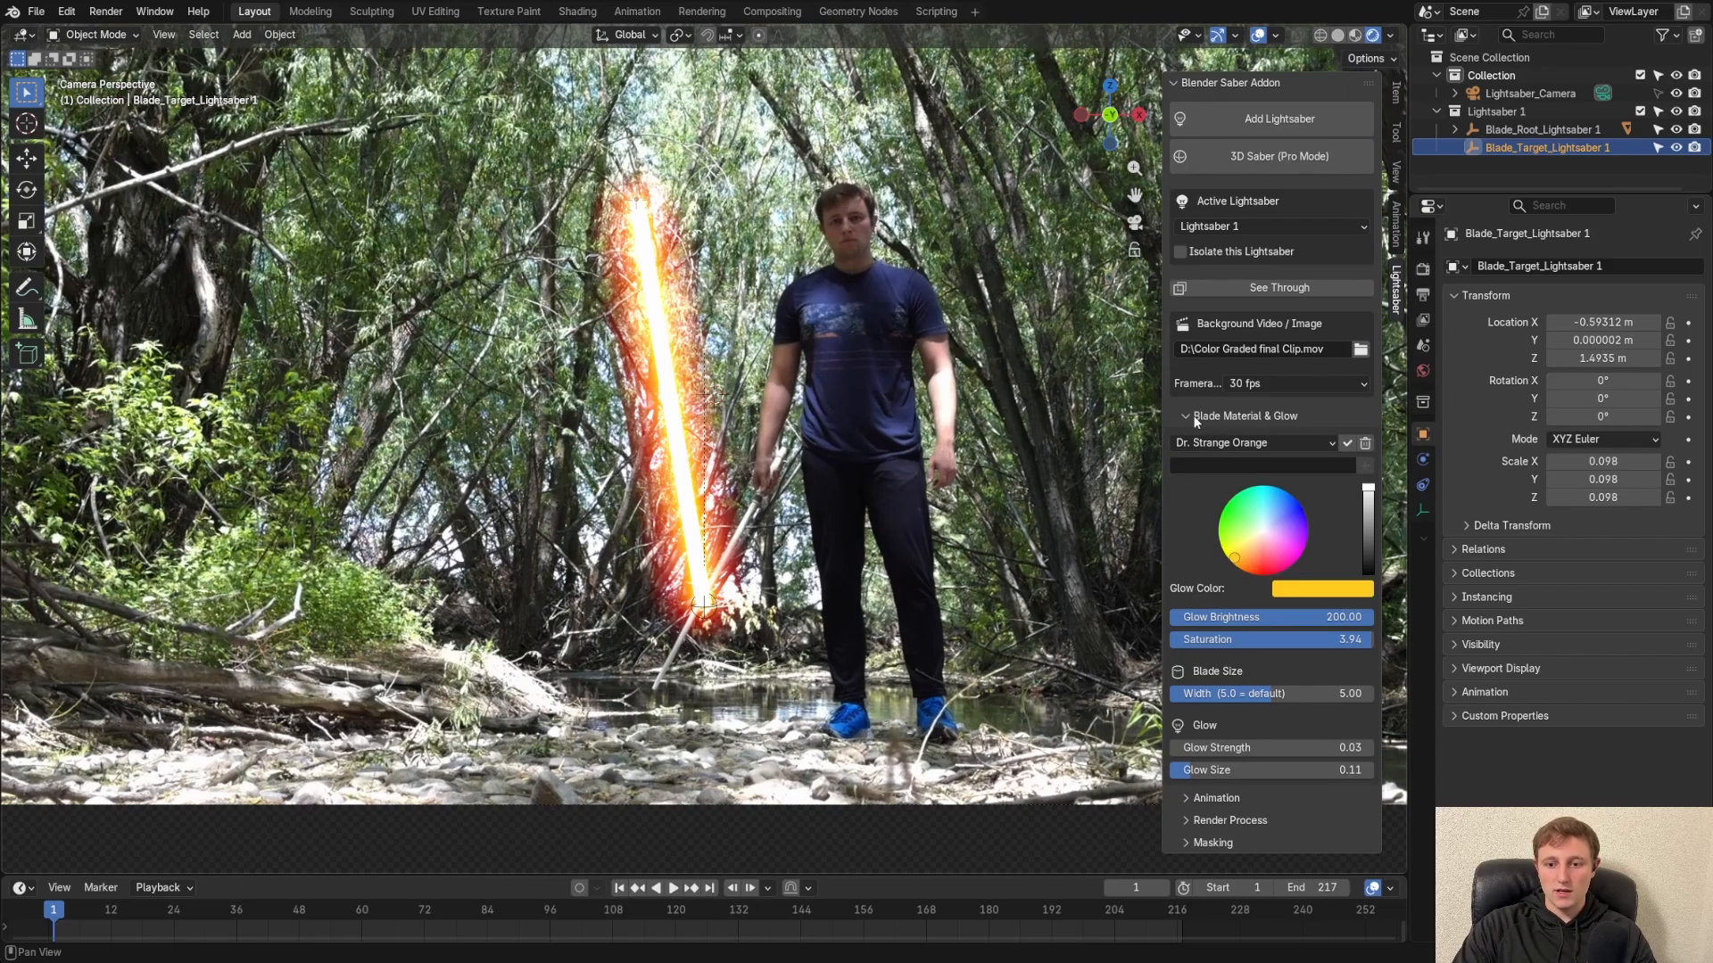
Turn on Auto Keyframe in the lightsaber add-on's animation settings
{"action": "left_click", "coordinate": [1189, 416]}
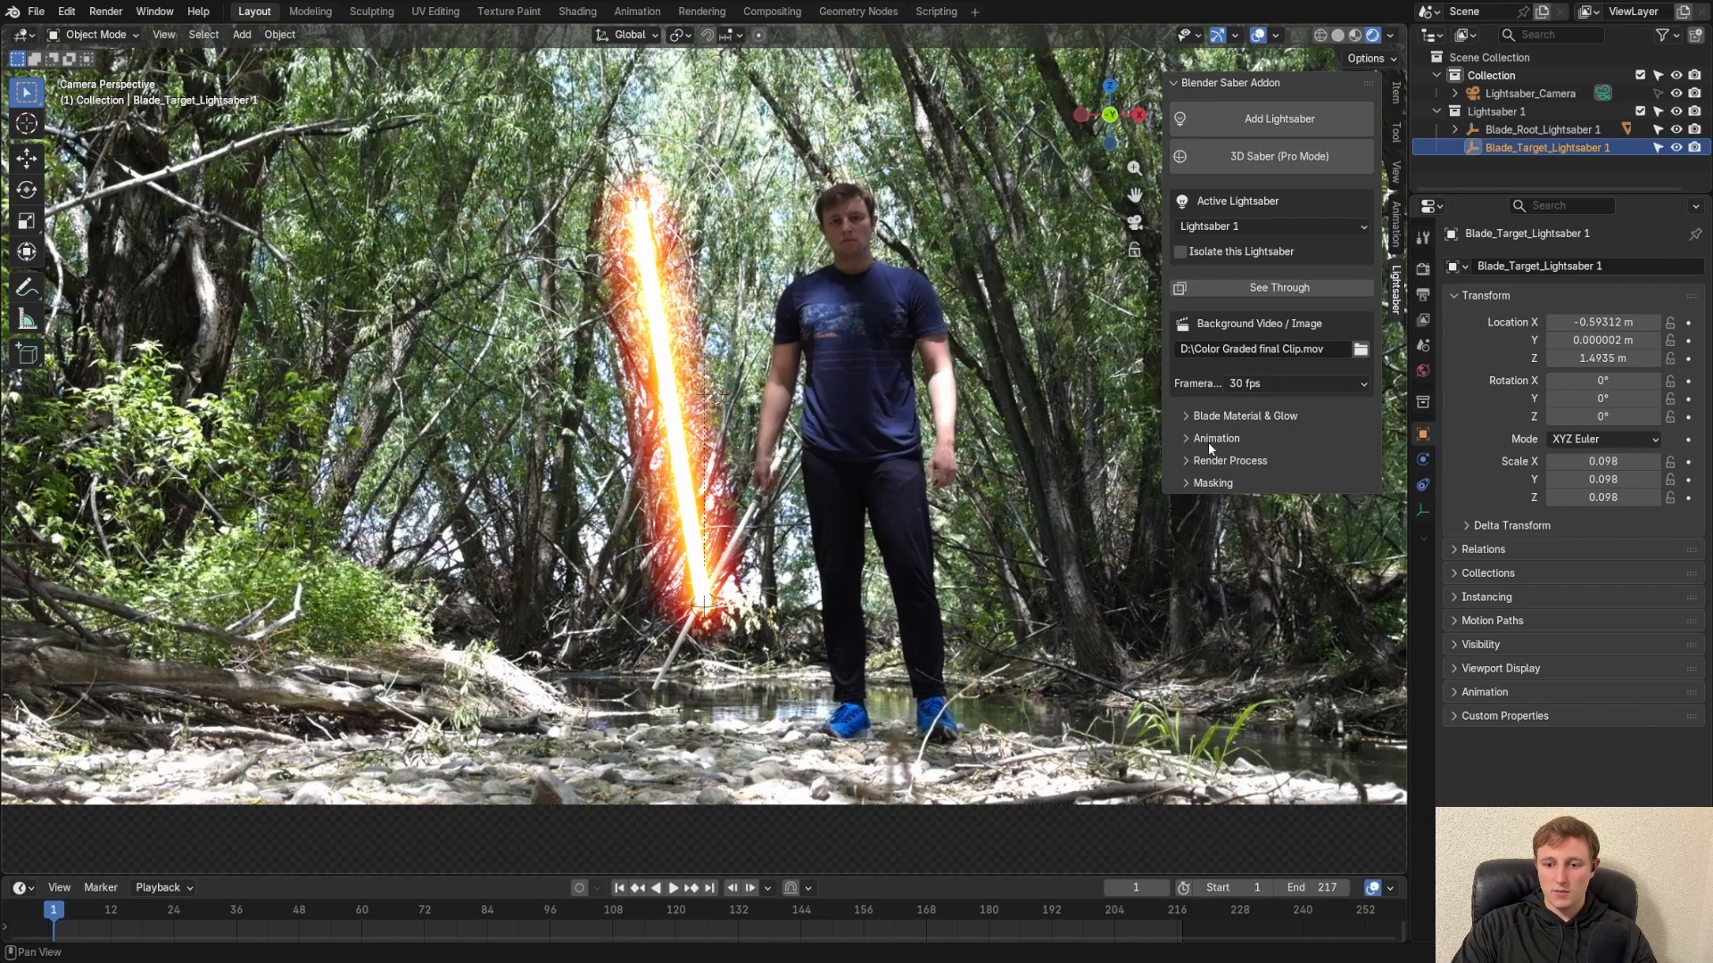
{"action": "left_click", "coordinate": [1186, 439]}
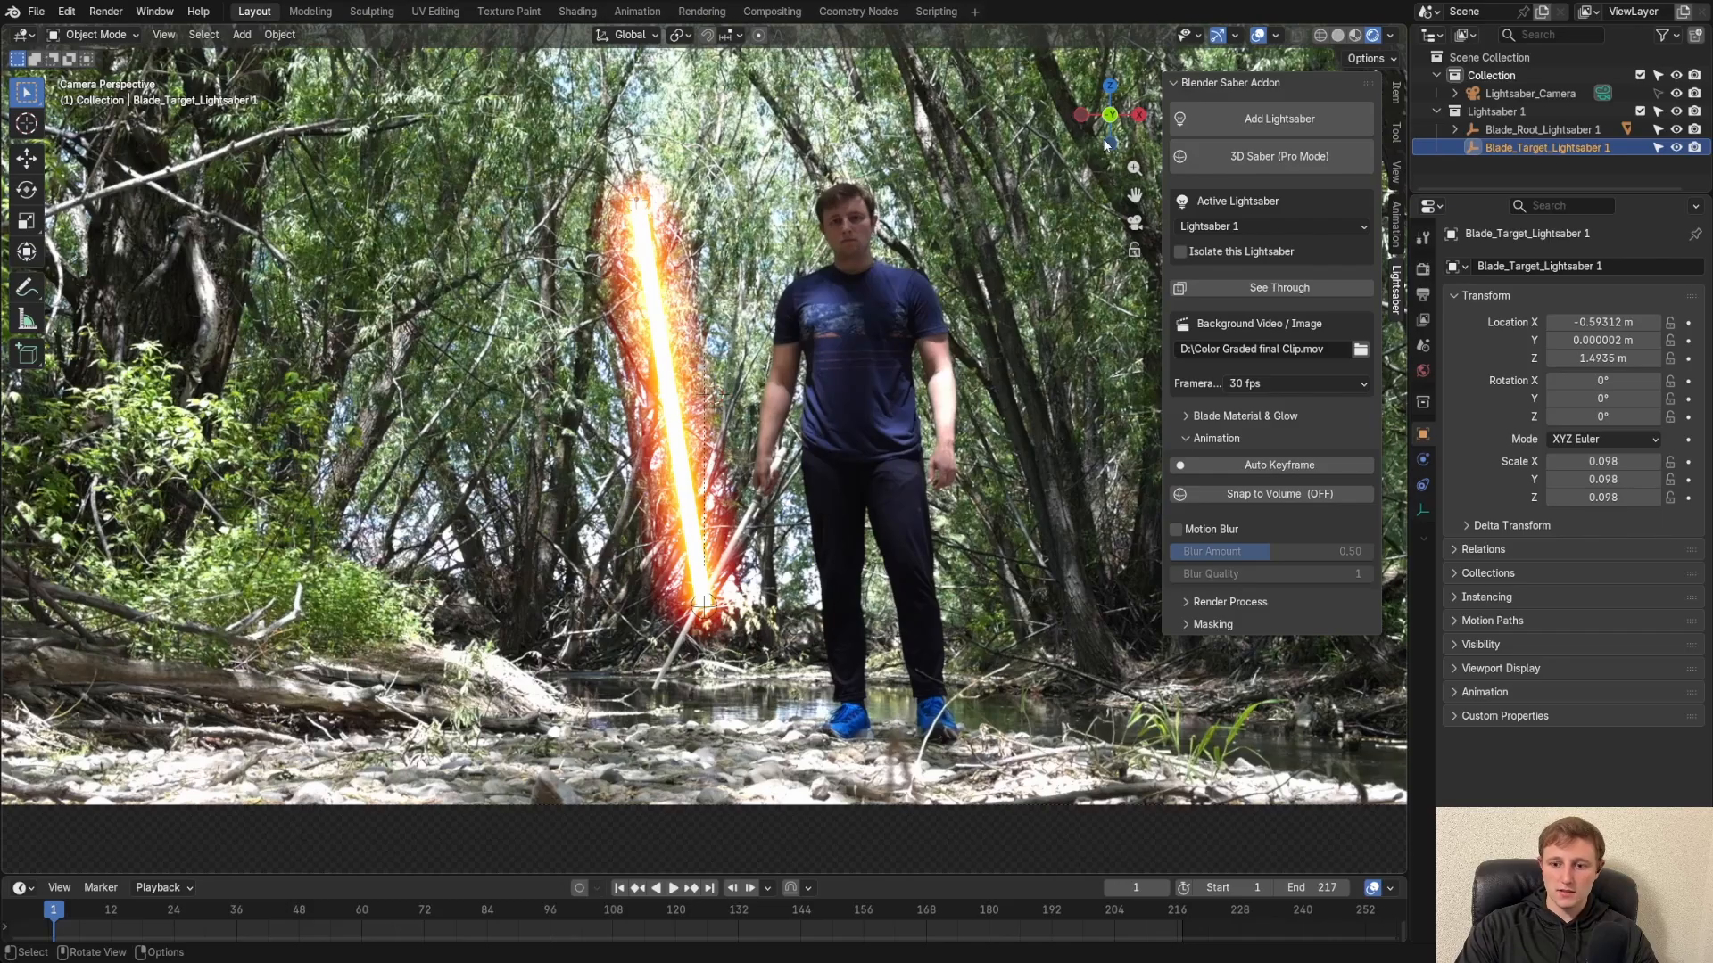
{"action": "left_click", "coordinate": [1297, 464]}
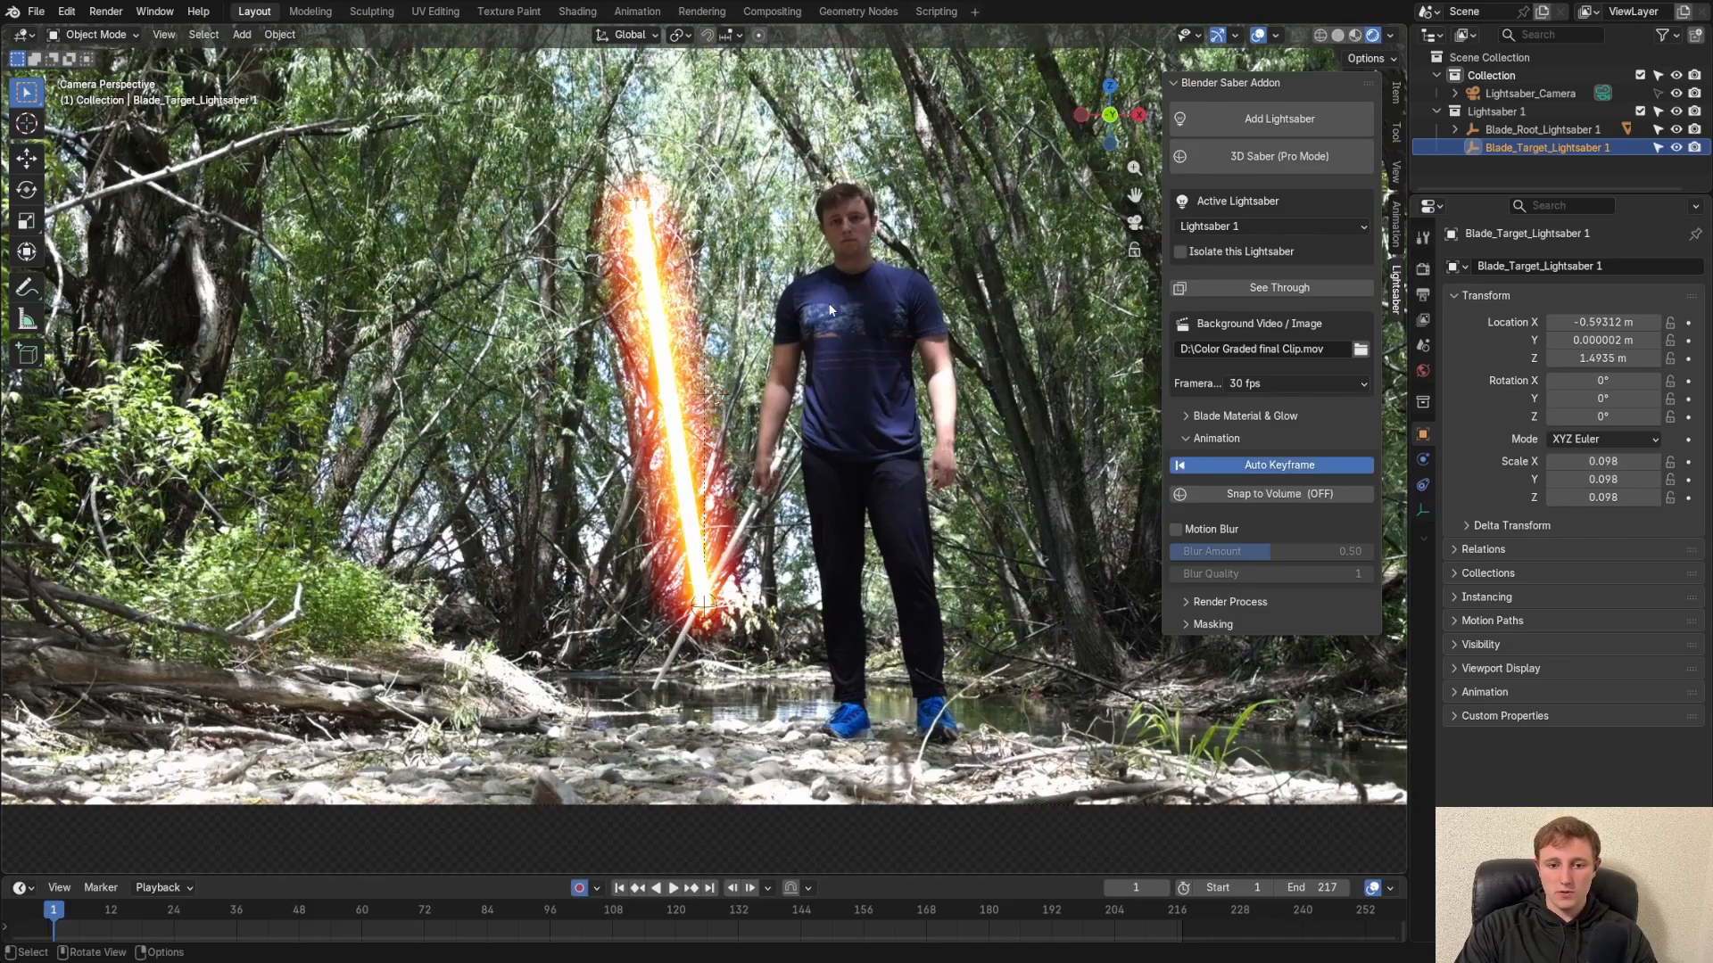
Keyframe the blade on frame 1 with its root at about X 0.50 m, Z 0.20 m and its target at about X -0.47 m, Z -2.26 m
{"action": "key", "text": "g"}
{"action": "left_click", "coordinate": [709, 450]}
{"action": "left_click", "coordinate": [714, 608]}
{"action": "key", "text": "g"}
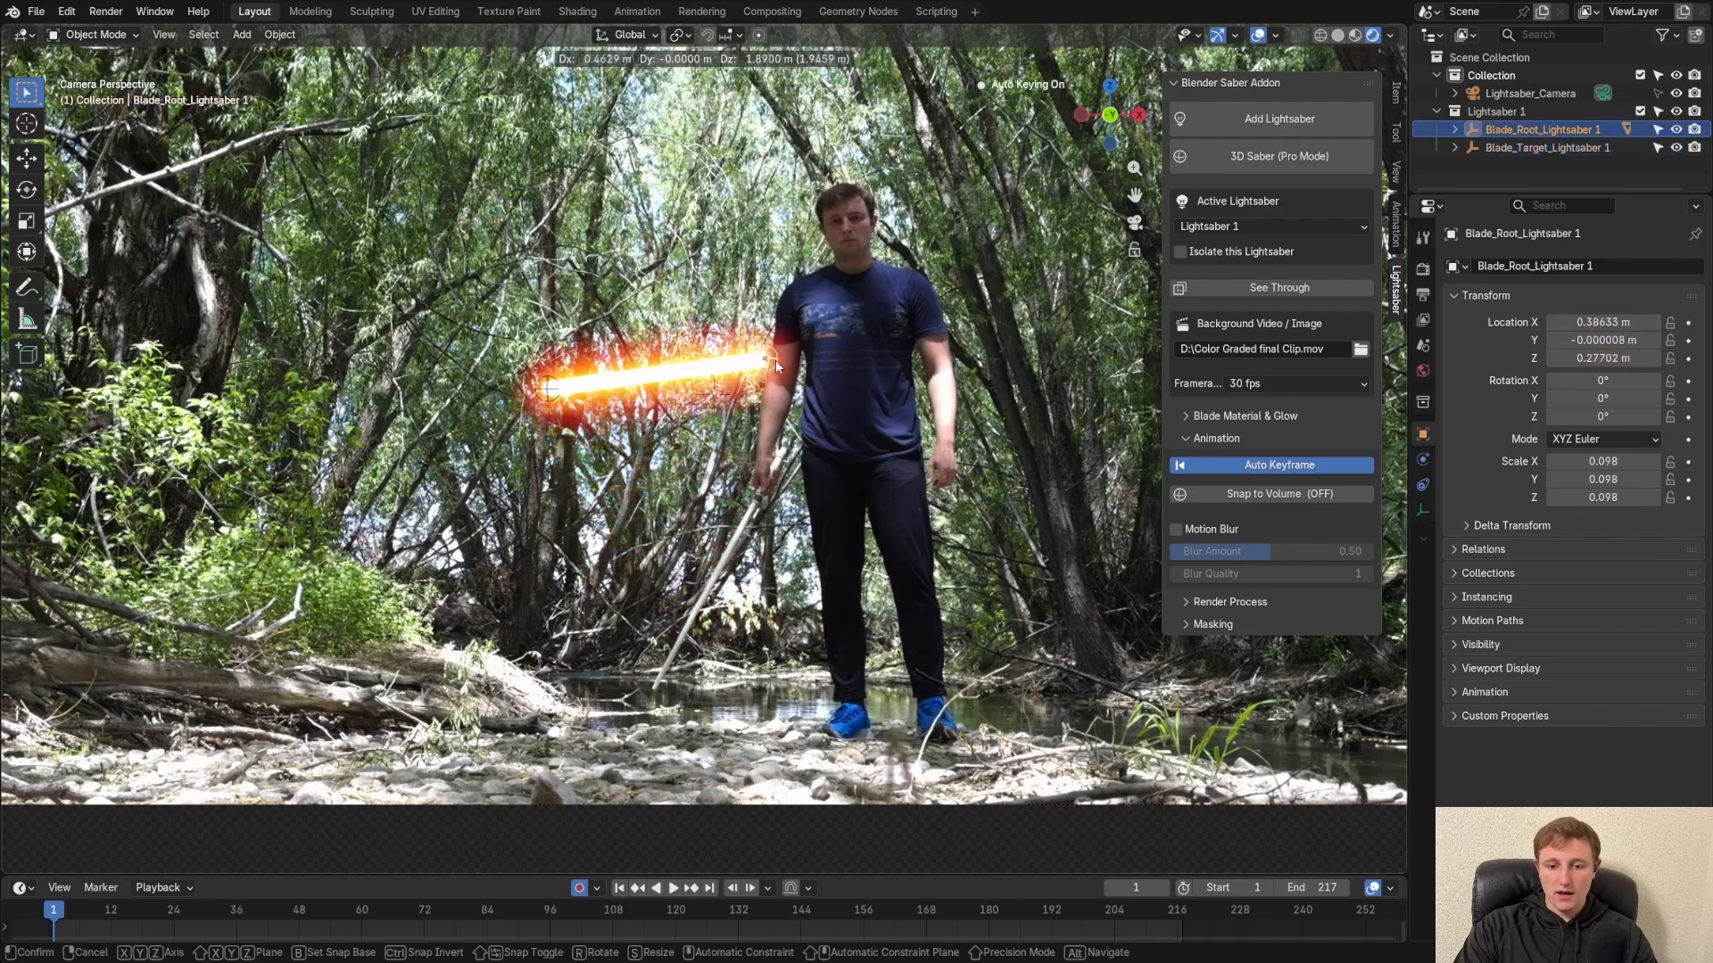
{"action": "left_click", "coordinate": [774, 360]}
{"action": "left_click", "coordinate": [546, 392]}
{"action": "key", "text": "g"}
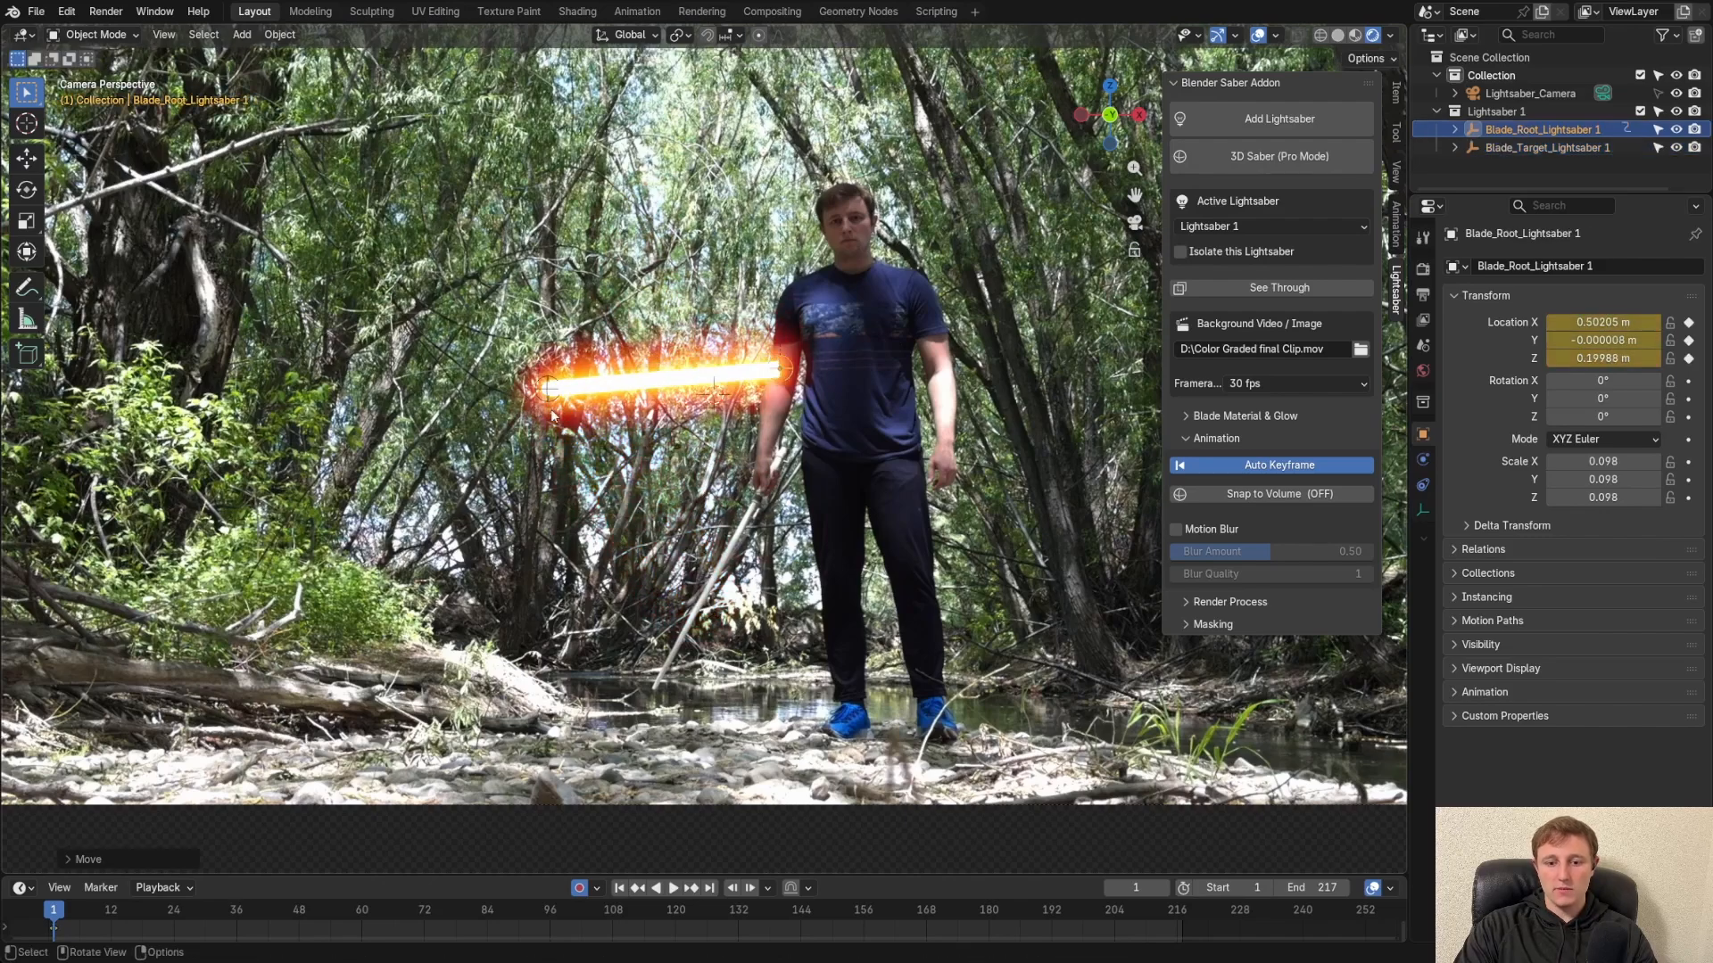
{"action": "left_click", "coordinate": [681, 749]}
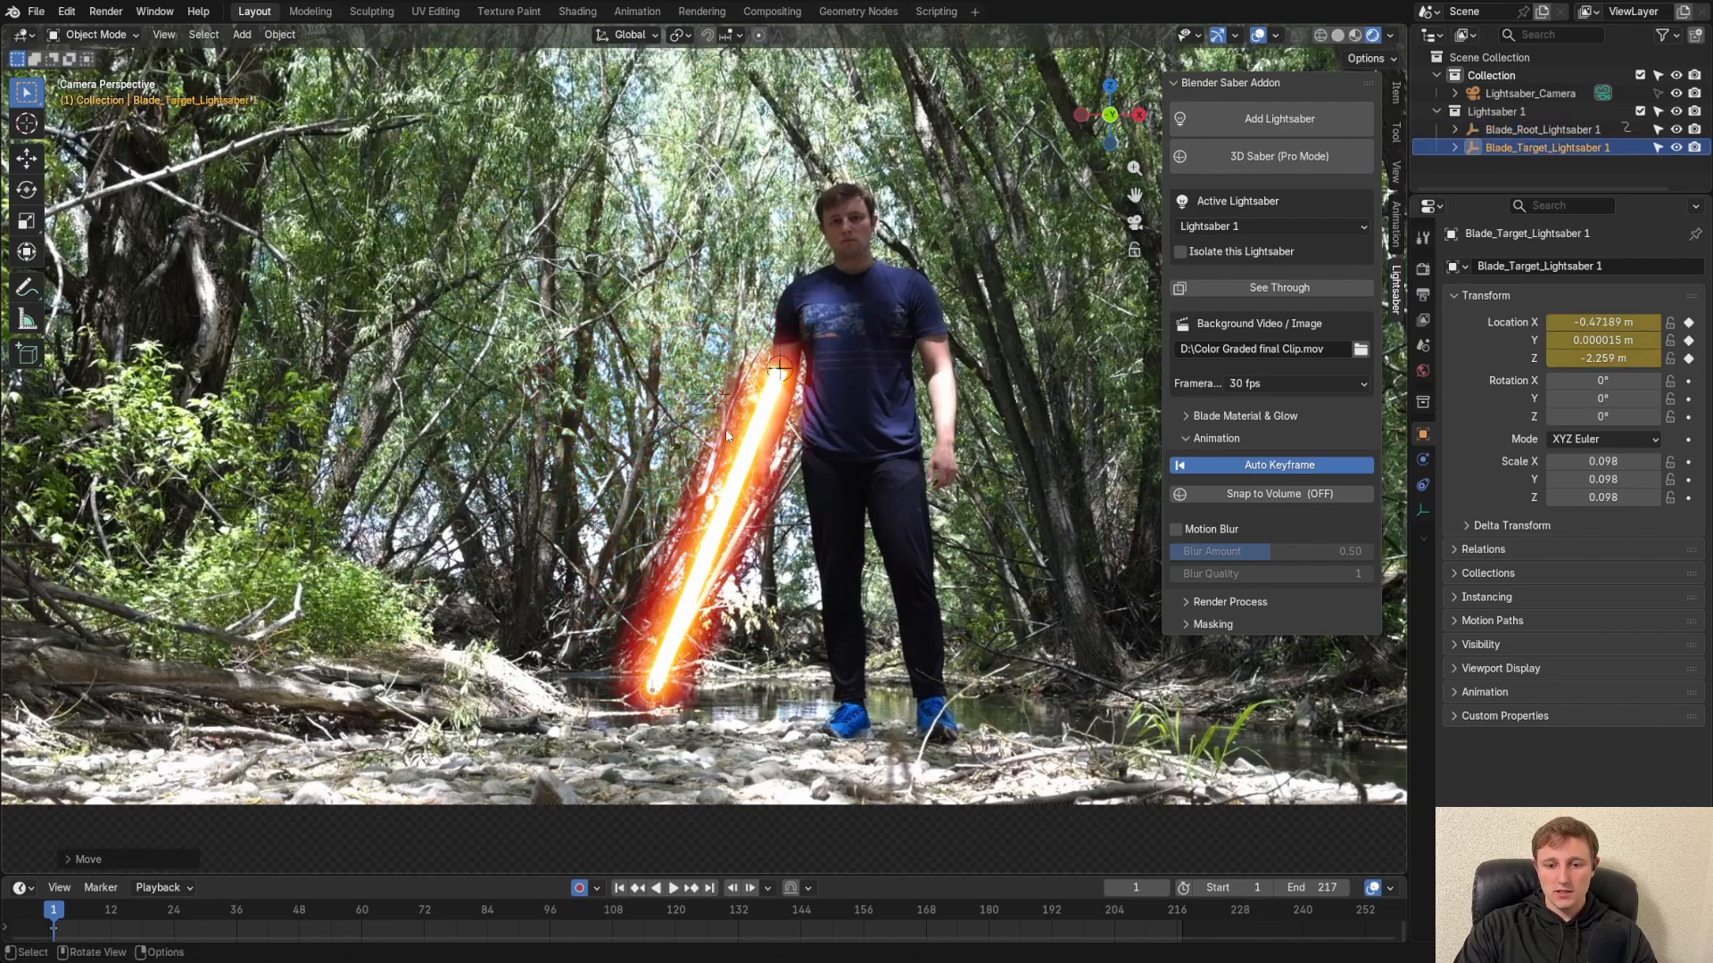
Move the blade's root down to the hand on frame 1, at about X 0.37 m, Z -0.75 m
{"action": "left_click", "coordinate": [779, 382]}
{"action": "key", "text": "g"}
{"action": "left_click", "coordinate": [764, 505]}
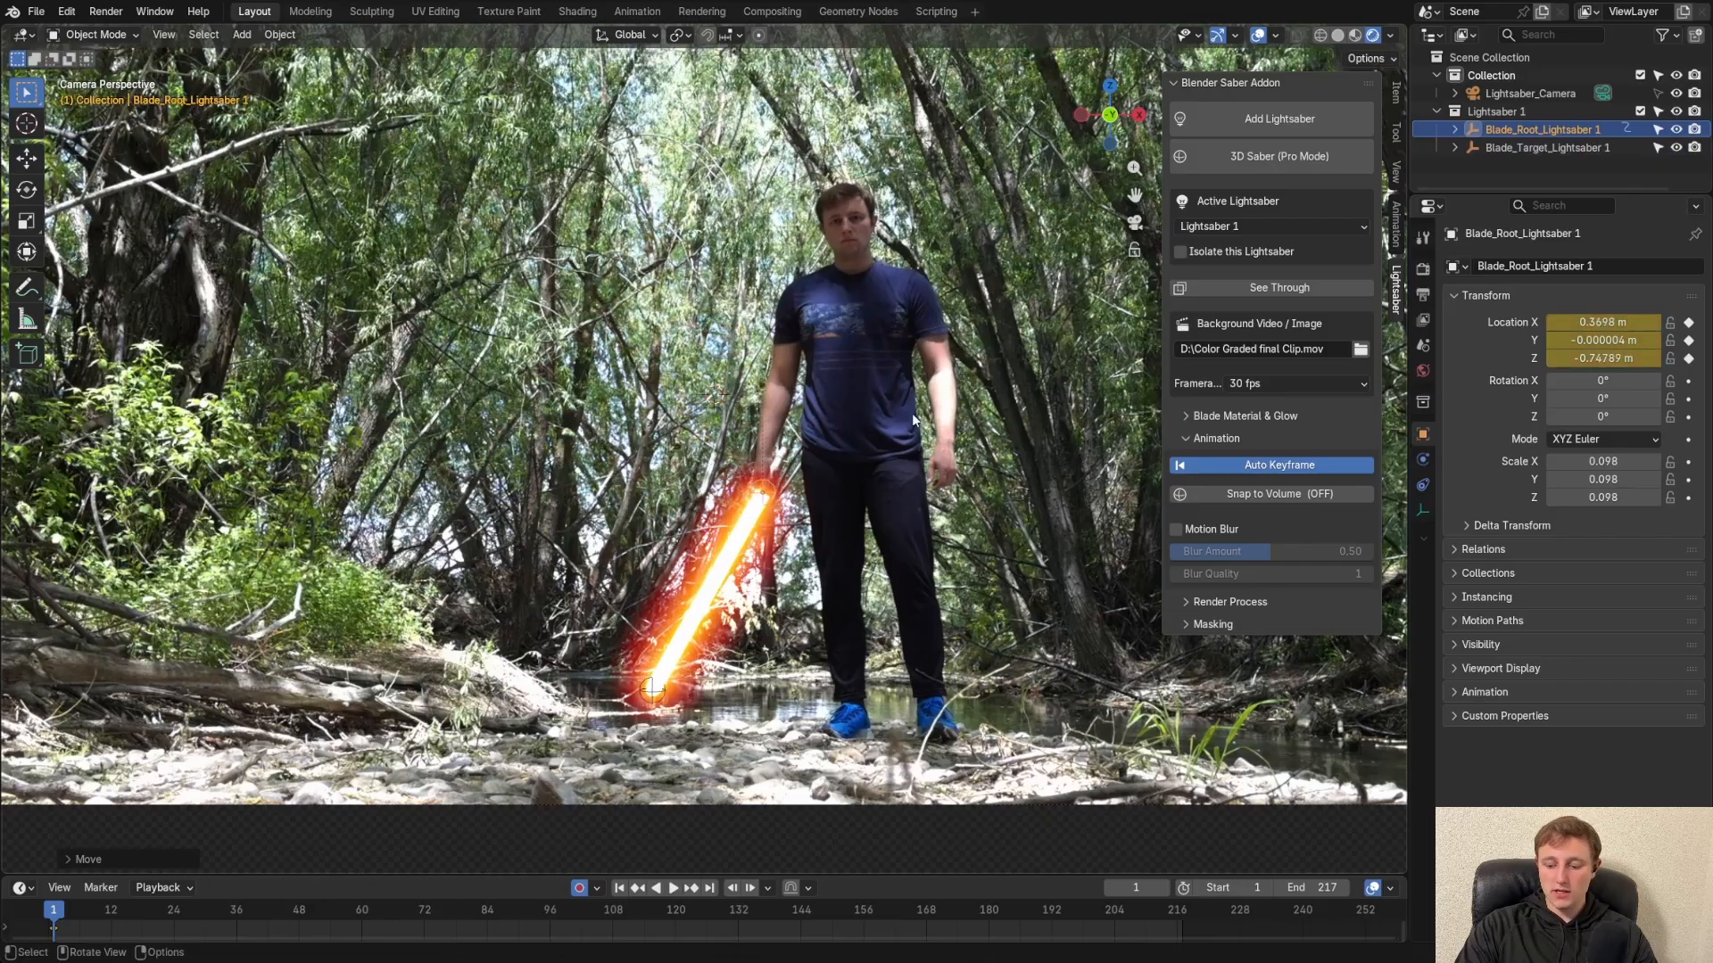
Keyframe the blade on frame 4 with its root at about X -0.04 m, Z -0.12 m and its target at about X -2.03 m, Z -0.88 m
{"action": "key", "text": "Right"}
{"action": "key", "text": "Right"}
{"action": "key", "text": "Right"}
{"action": "key", "text": "g"}
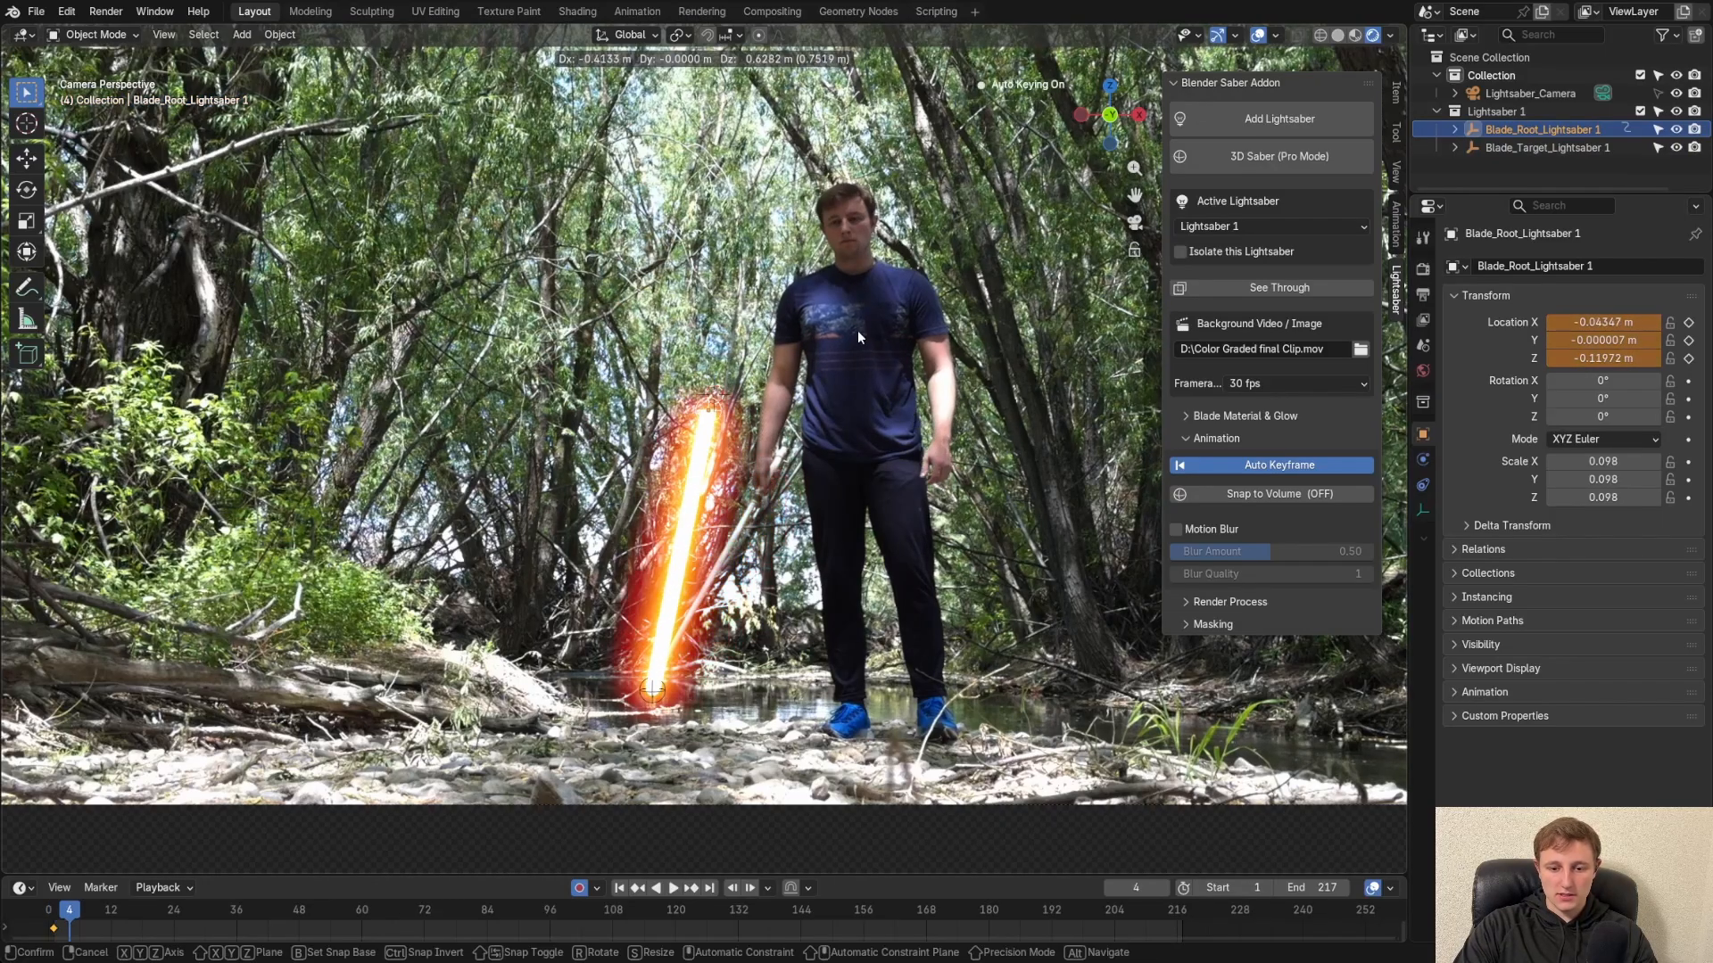
{"action": "left_click", "coordinate": [858, 330]}
{"action": "left_click", "coordinate": [663, 707]}
{"action": "key", "text": "g"}
{"action": "left_click", "coordinate": [434, 519]}
Review the blade's movement between frames 1 and 4 and return to frame 1
{"action": "key", "text": "Left"}
{"action": "key", "text": "Left"}
{"action": "key", "text": "Left"}
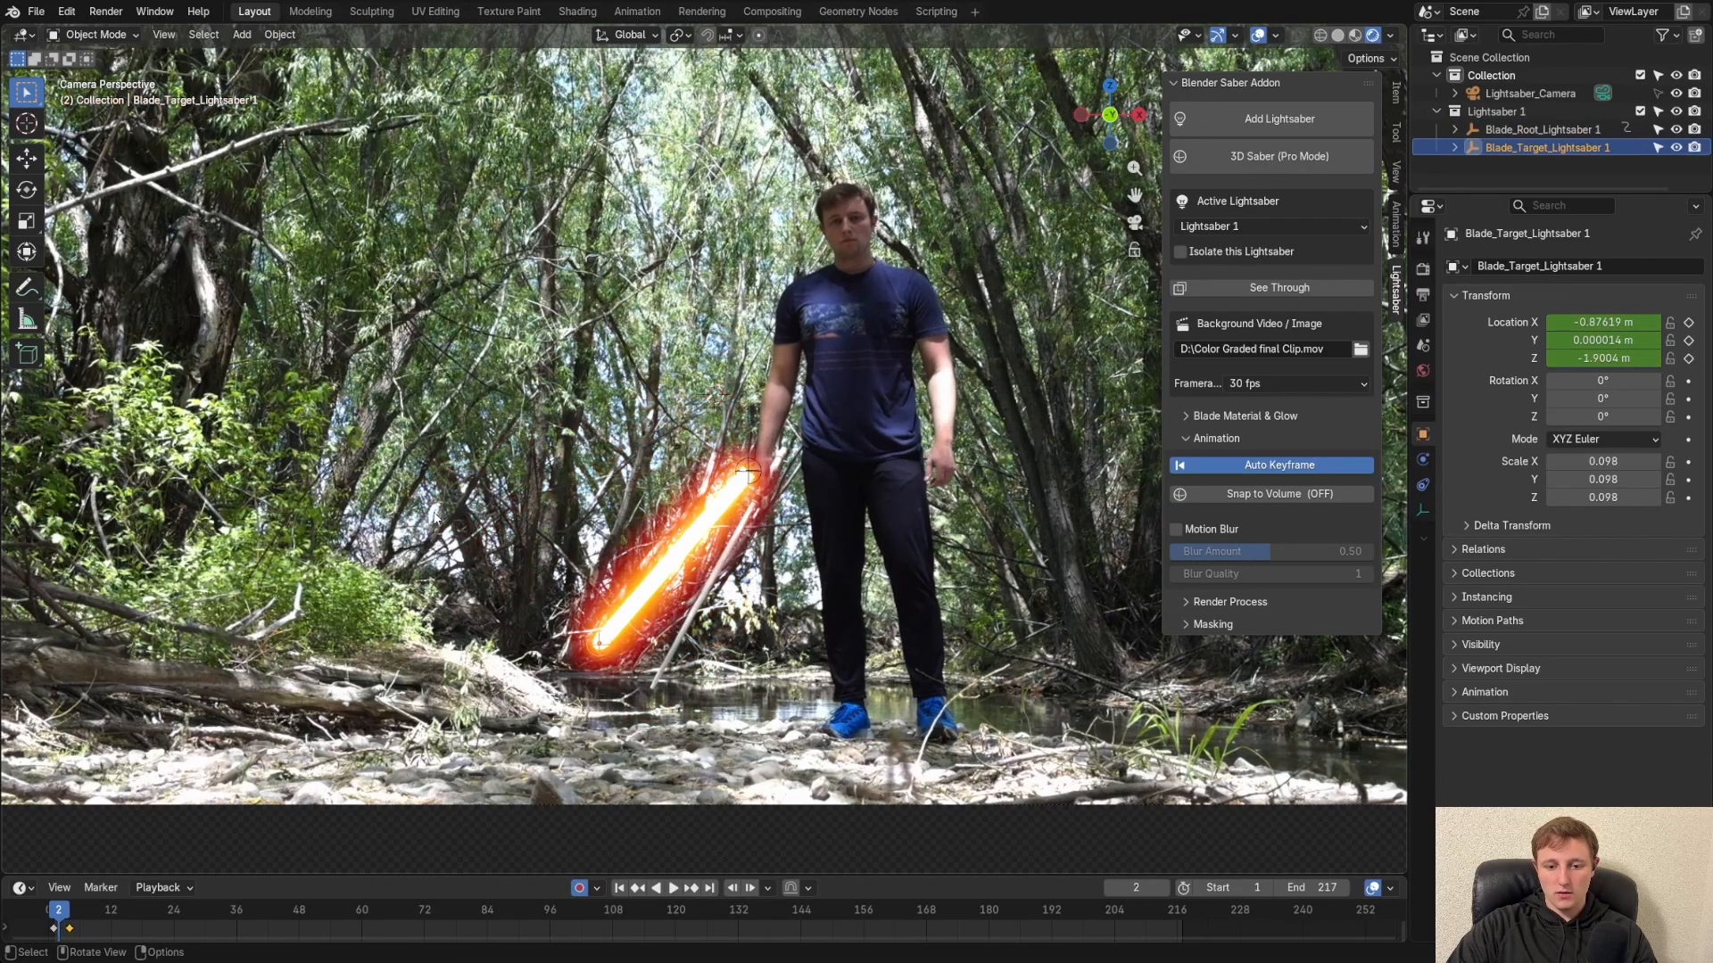
{"action": "key", "text": "space"}
{"action": "key", "text": "space"}
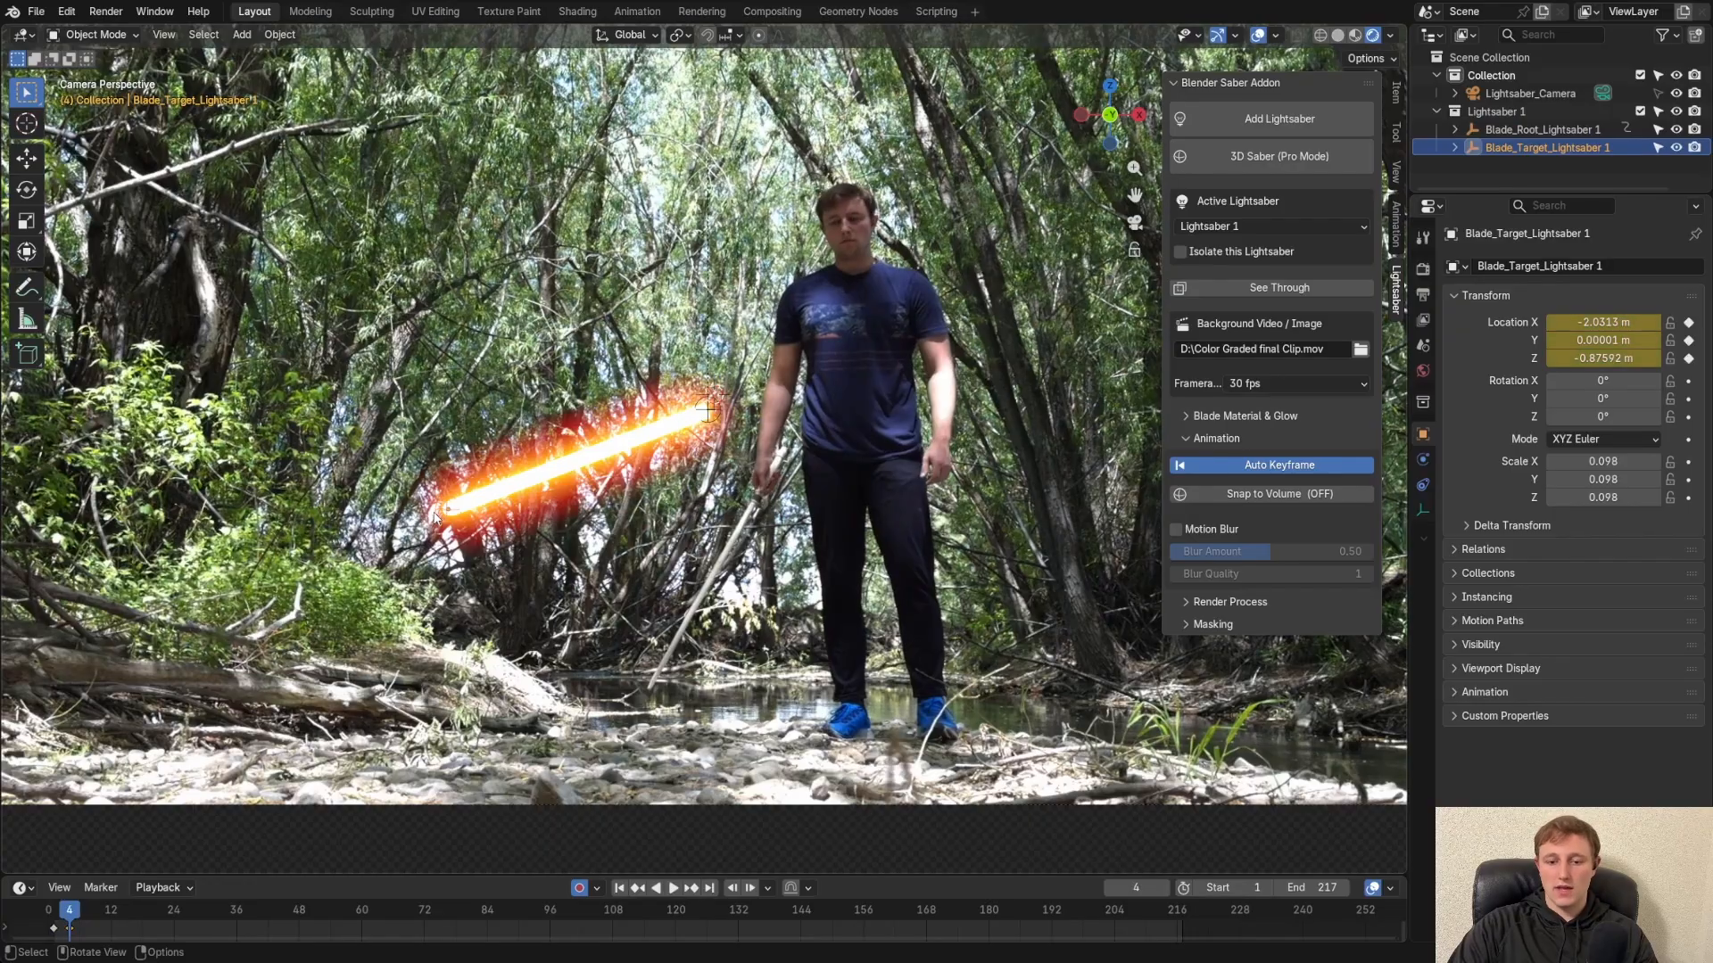
{"action": "key", "text": "Left"}
{"action": "key", "text": "Left"}
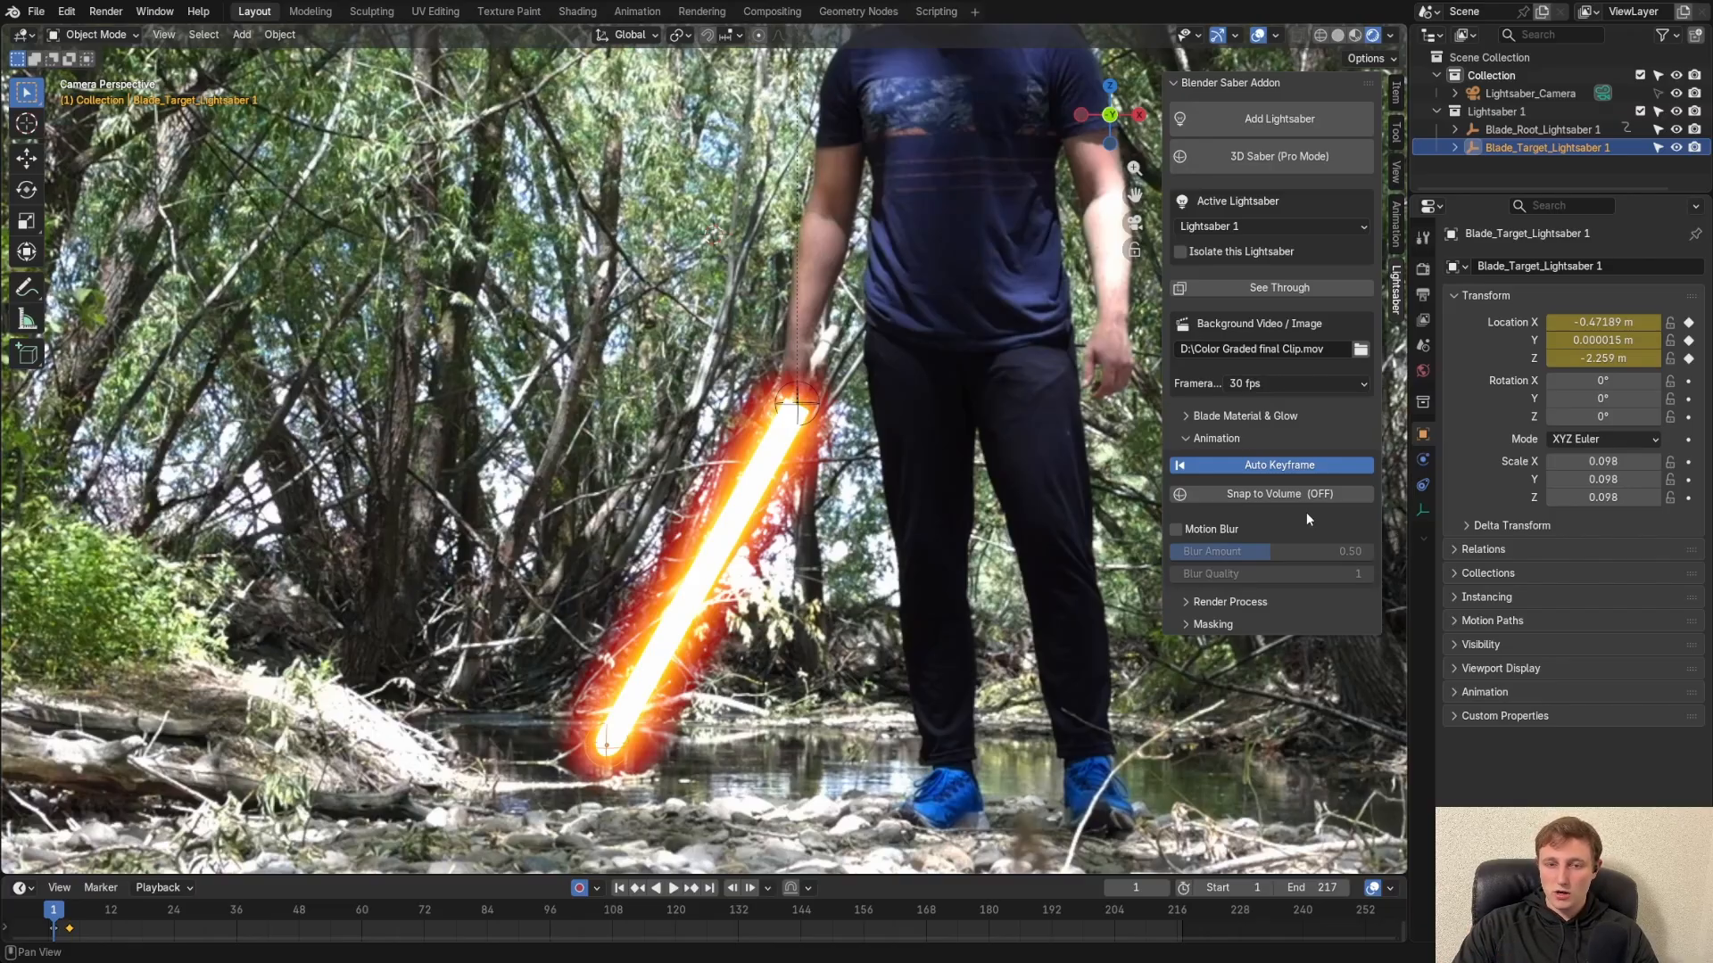
Enable Motion Blur in the lightsaber add-on's animation settings and play the animation
{"action": "left_click", "coordinate": [1175, 530]}
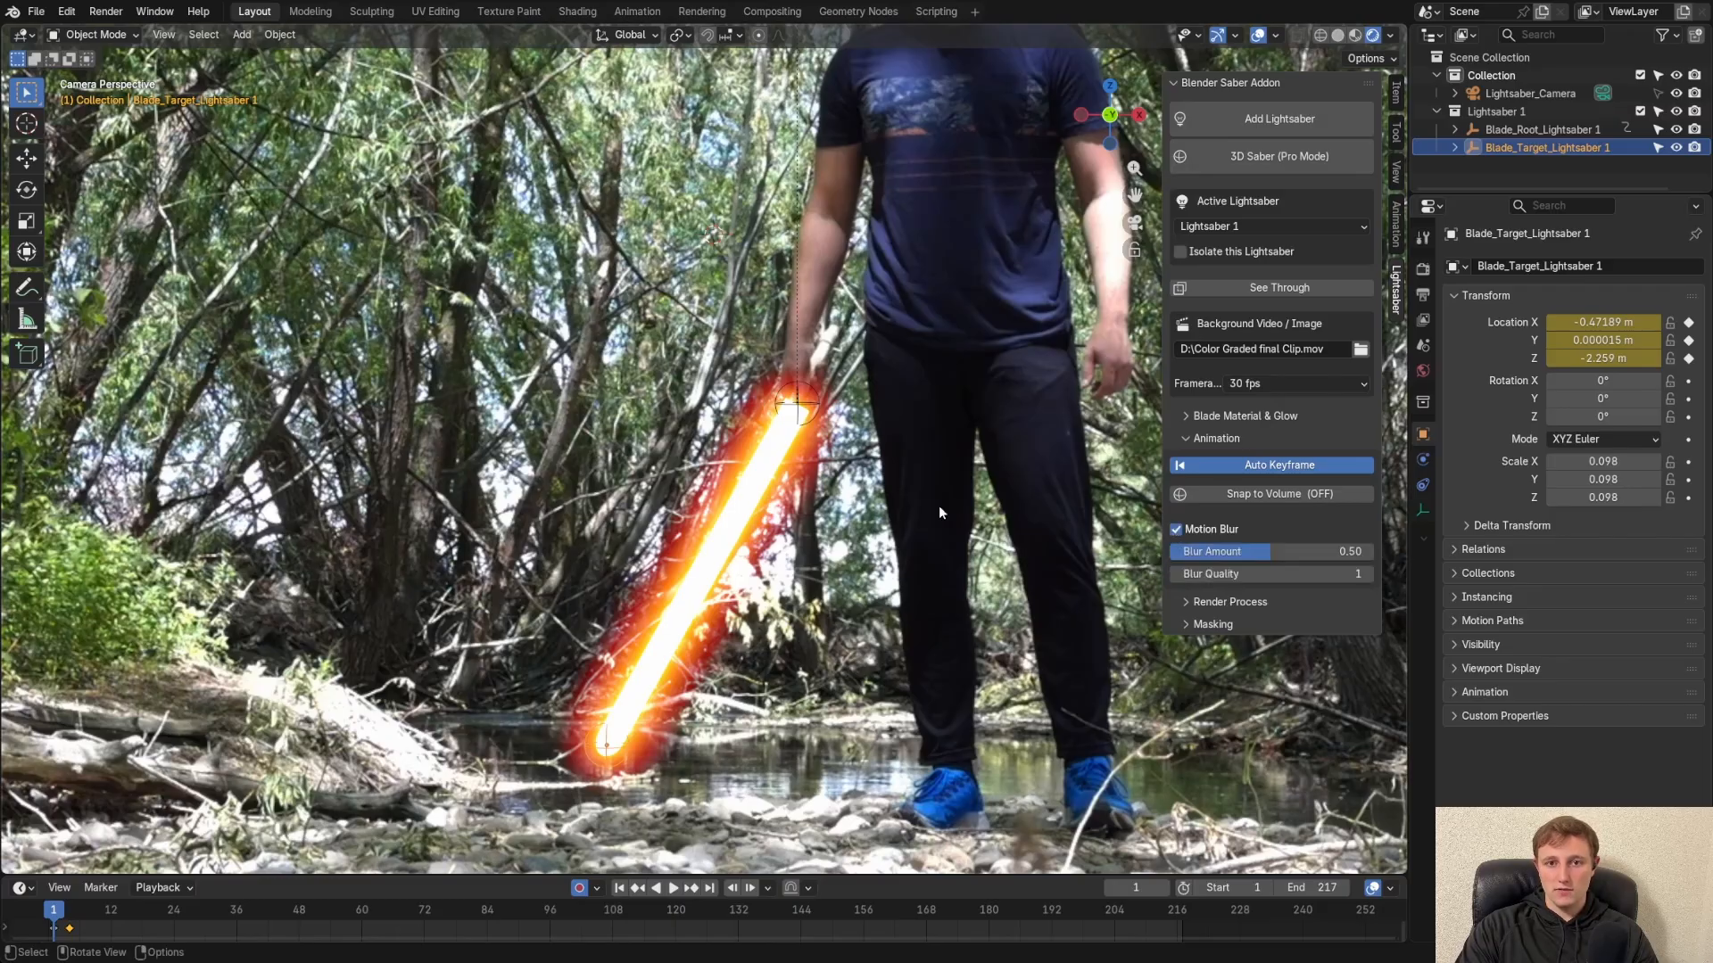
{"action": "scroll", "coordinate": [969, 482], "scroll_direction": "down", "scroll_amount": 3}
{"action": "key", "text": "space"}
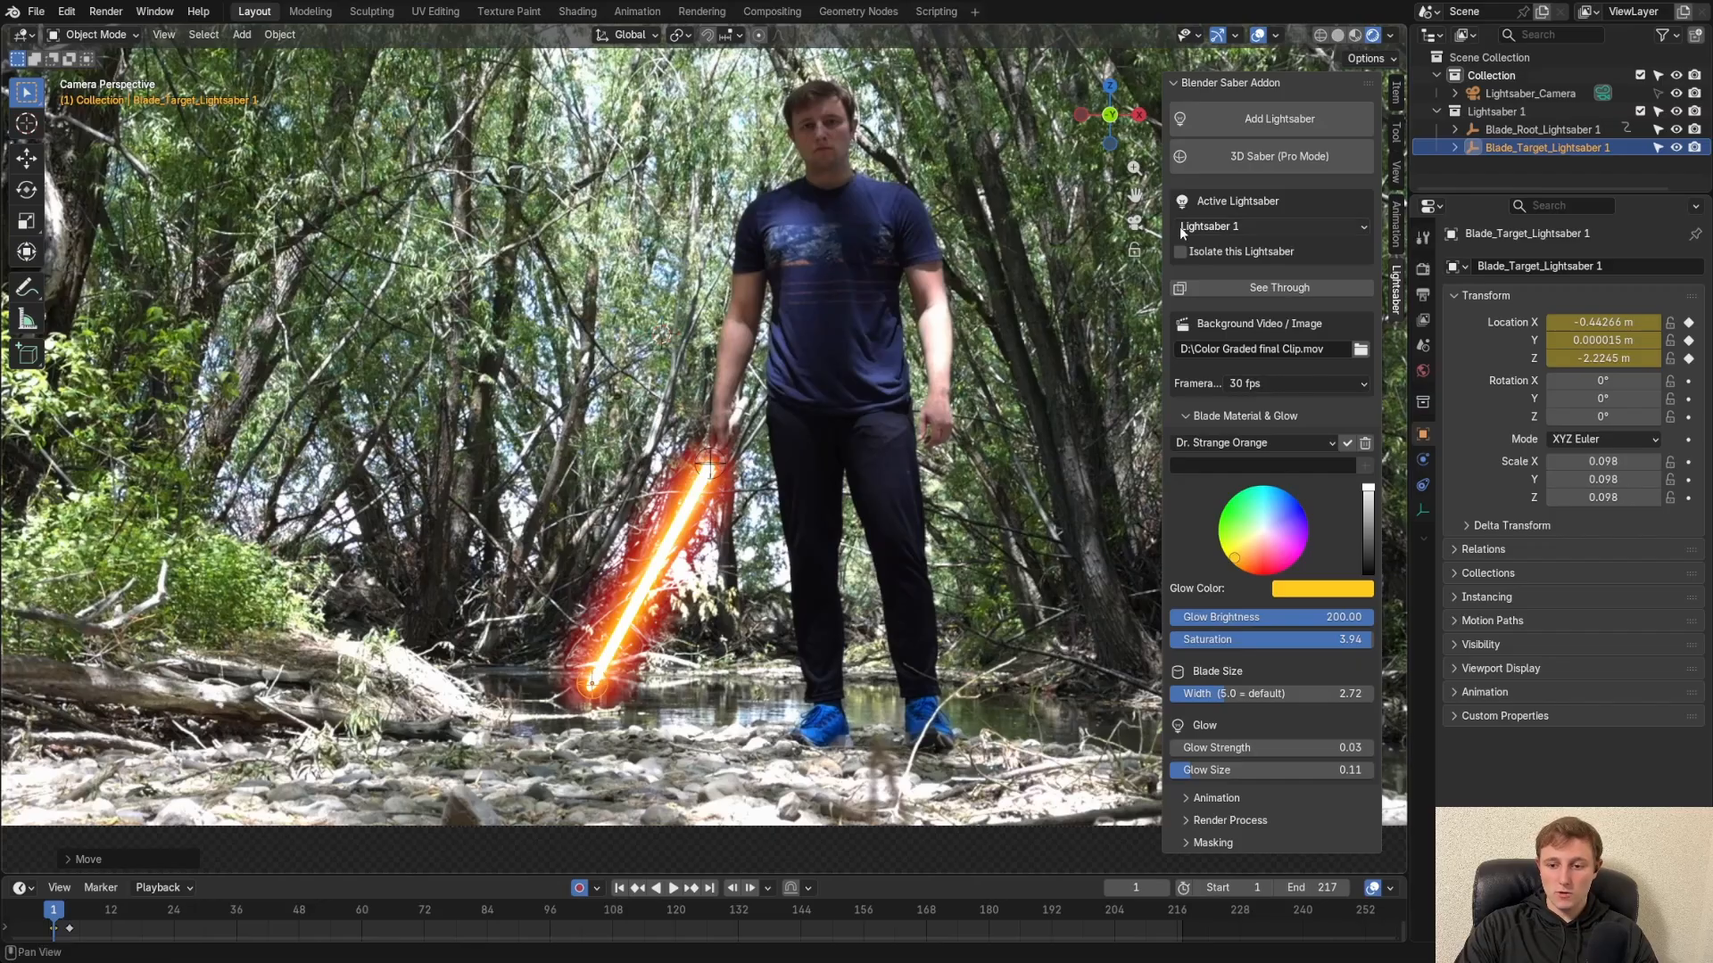
Turn on See Through and inspect how the blade lines up with the stick on frame 1
{"action": "left_click", "coordinate": [1228, 293]}
{"action": "scroll", "coordinate": [812, 516], "scroll_direction": "up", "scroll_amount": 3}
{"action": "scroll", "coordinate": [831, 373], "scroll_direction": "up", "scroll_amount": 4}
{"action": "middle_click_drag", "start_coordinate": [813, 513], "coordinate": [849, 477], "text": "shift"}
{"action": "scroll", "coordinate": [849, 476], "scroll_direction": "down", "scroll_amount": 6}
{"action": "scroll", "coordinate": [849, 477], "scroll_direction": "up", "scroll_amount": 3}
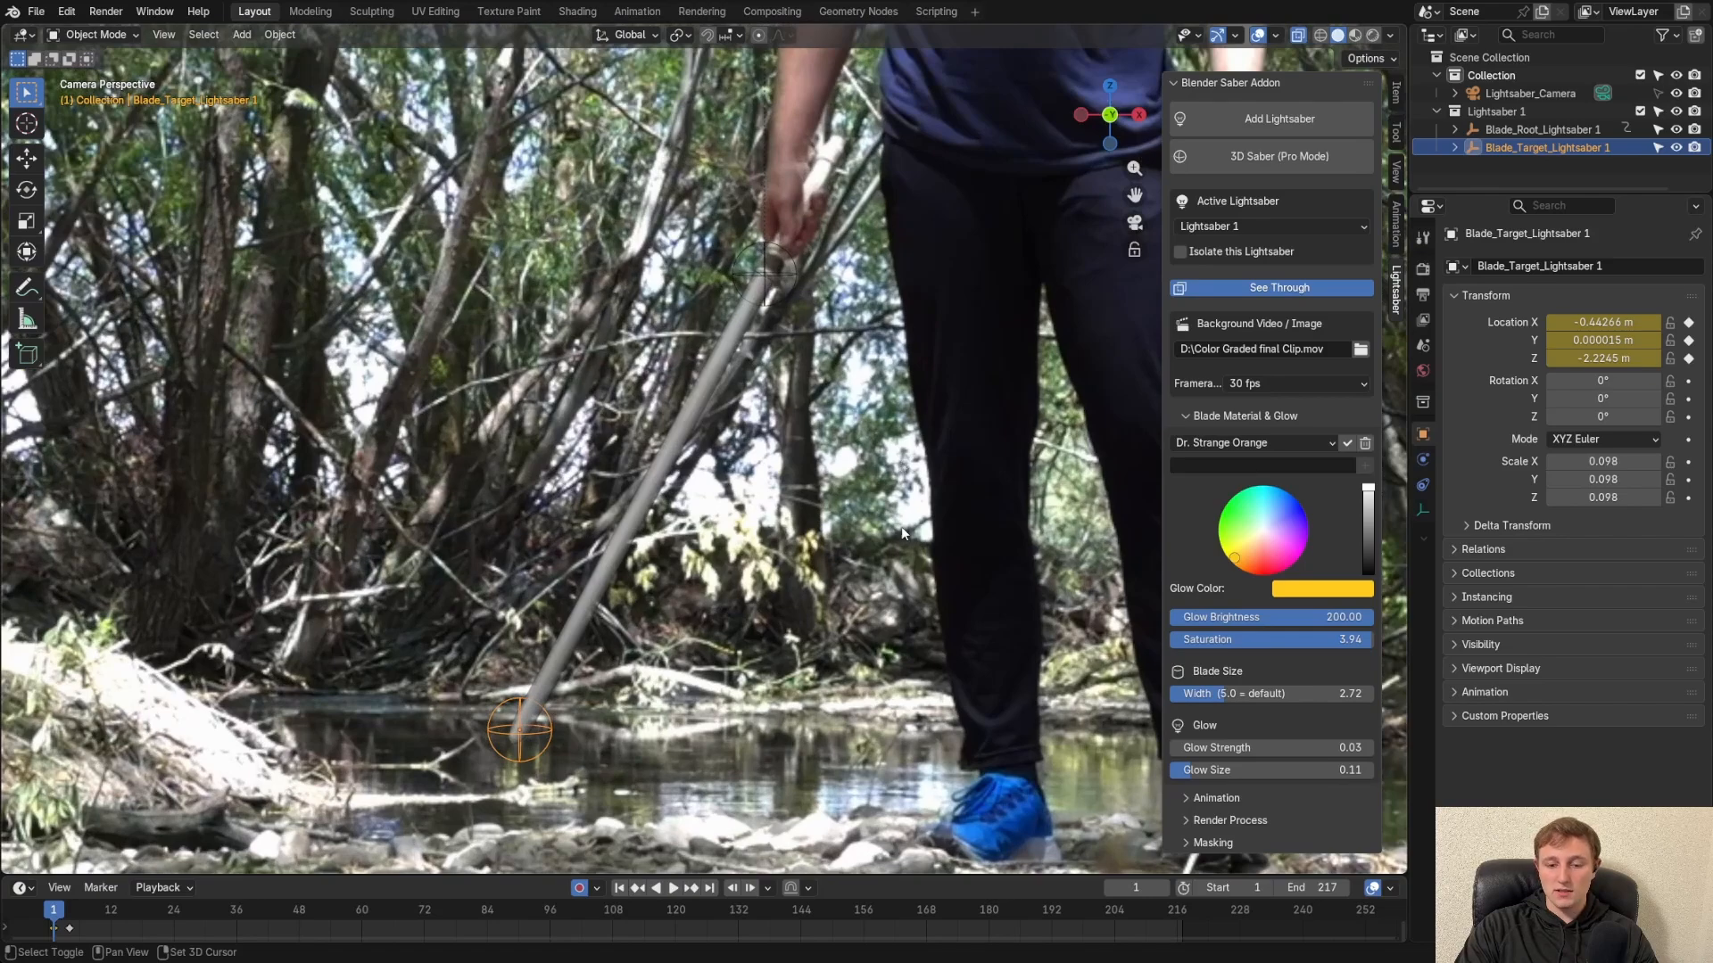
{"action": "middle_click_drag", "start_coordinate": [901, 527], "coordinate": [909, 455], "text": "shift"}
{"action": "scroll", "coordinate": [661, 366], "scroll_direction": "down", "scroll_amount": 3}
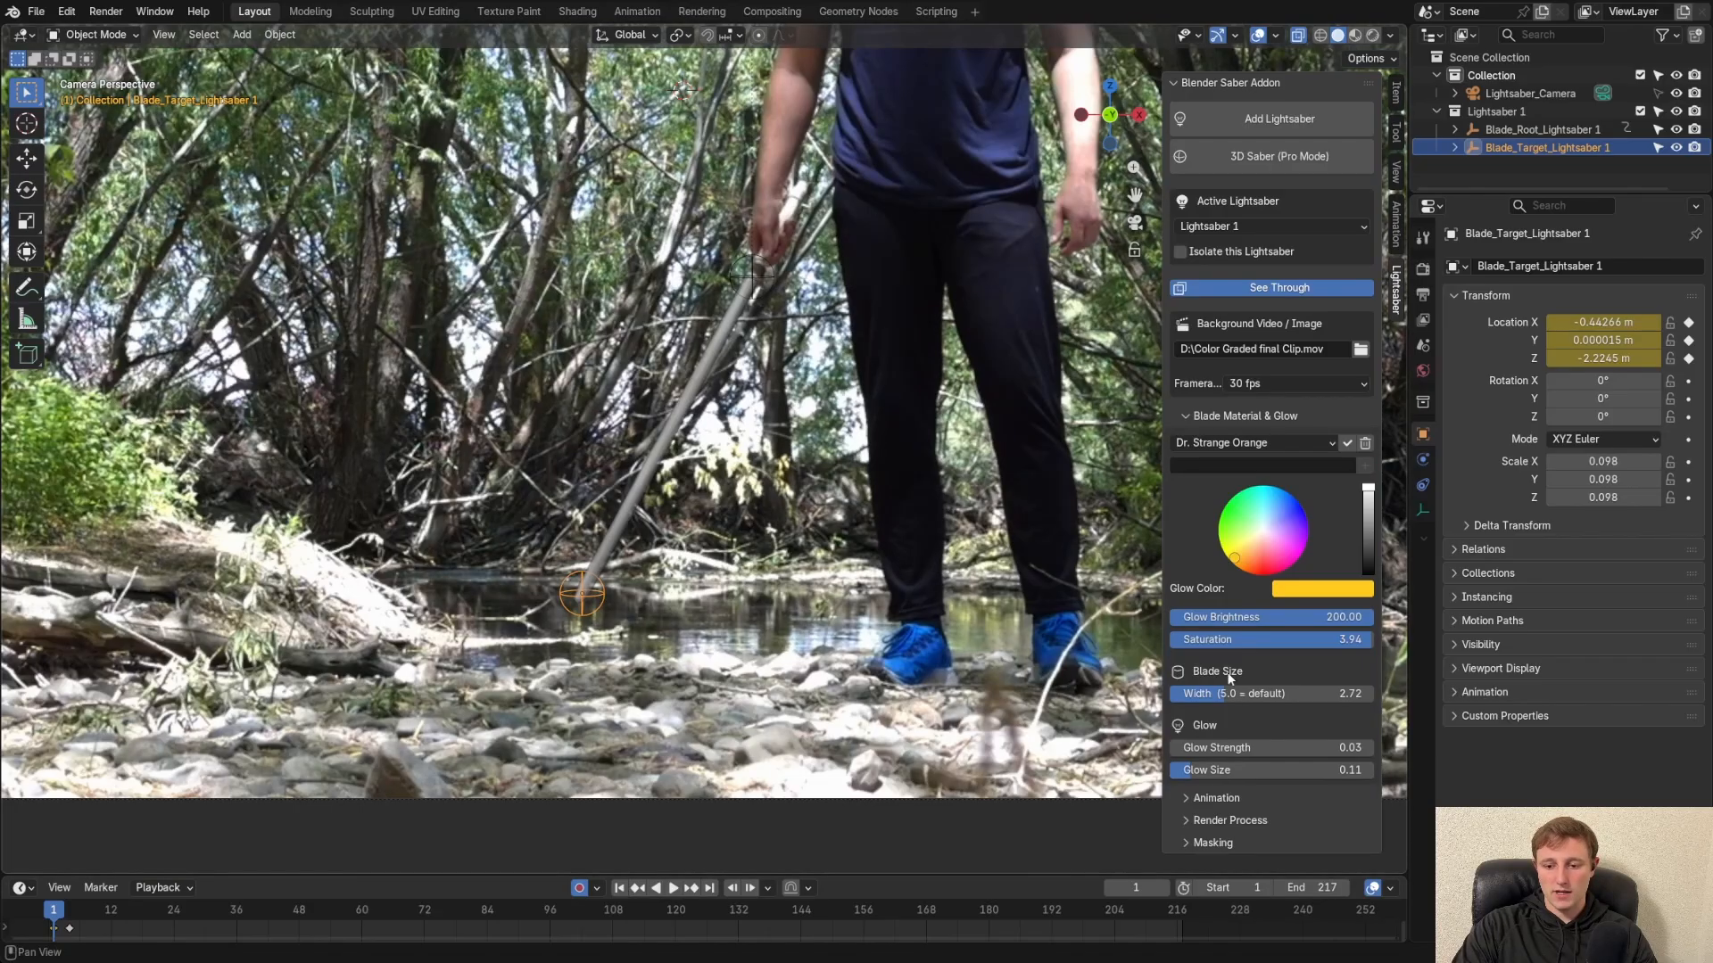
Try a wider blade with a width of about 6.58 and compare it with the stick
{"action": "left_click_drag", "start_coordinate": [1234, 694], "coordinate": [1302, 694]}
{"action": "scroll", "coordinate": [640, 334], "scroll_direction": "up", "scroll_amount": 3}
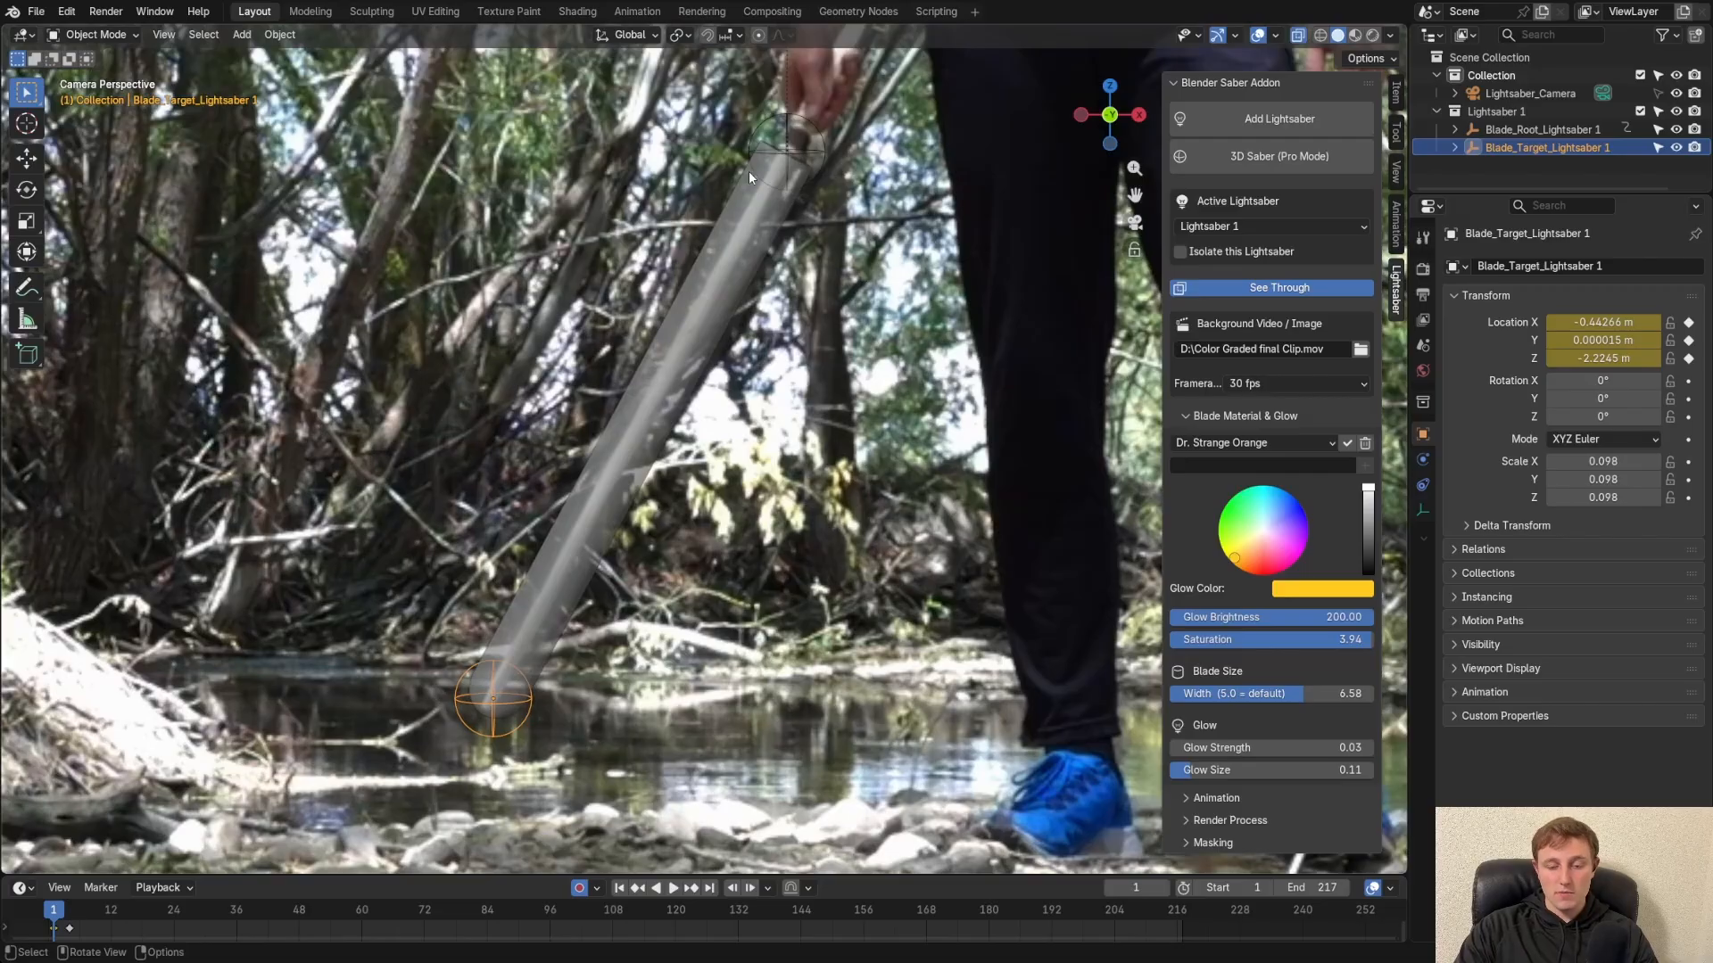
{"action": "scroll", "coordinate": [721, 199], "scroll_direction": "down", "scroll_amount": 5}
{"action": "middle_click_drag", "start_coordinate": [719, 379], "coordinate": [799, 387], "text": "shift"}
{"action": "scroll", "coordinate": [660, 406], "scroll_direction": "up", "scroll_amount": 4}
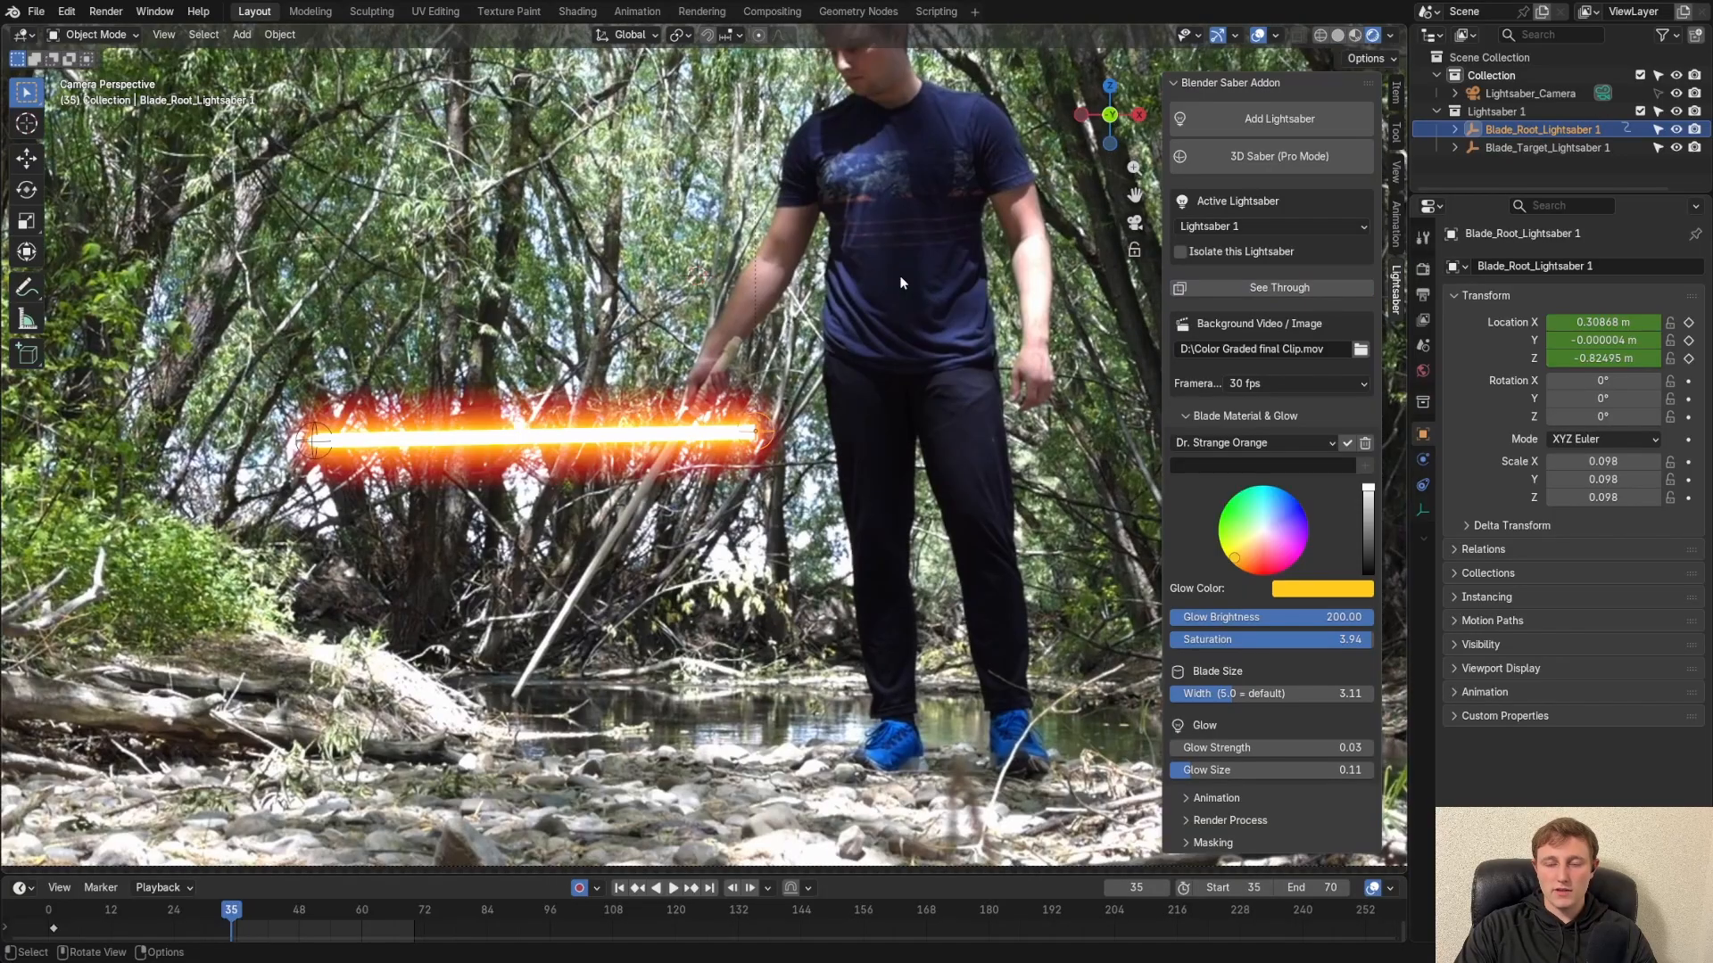
Keyframe the blade on frame 35 with its root at about X -0.07 m, Z -0.79 m and its target at about X -0.96 m, Z -2.22 m
{"action": "middle_click_drag", "start_coordinate": [796, 431], "coordinate": [840, 415], "text": "shift"}
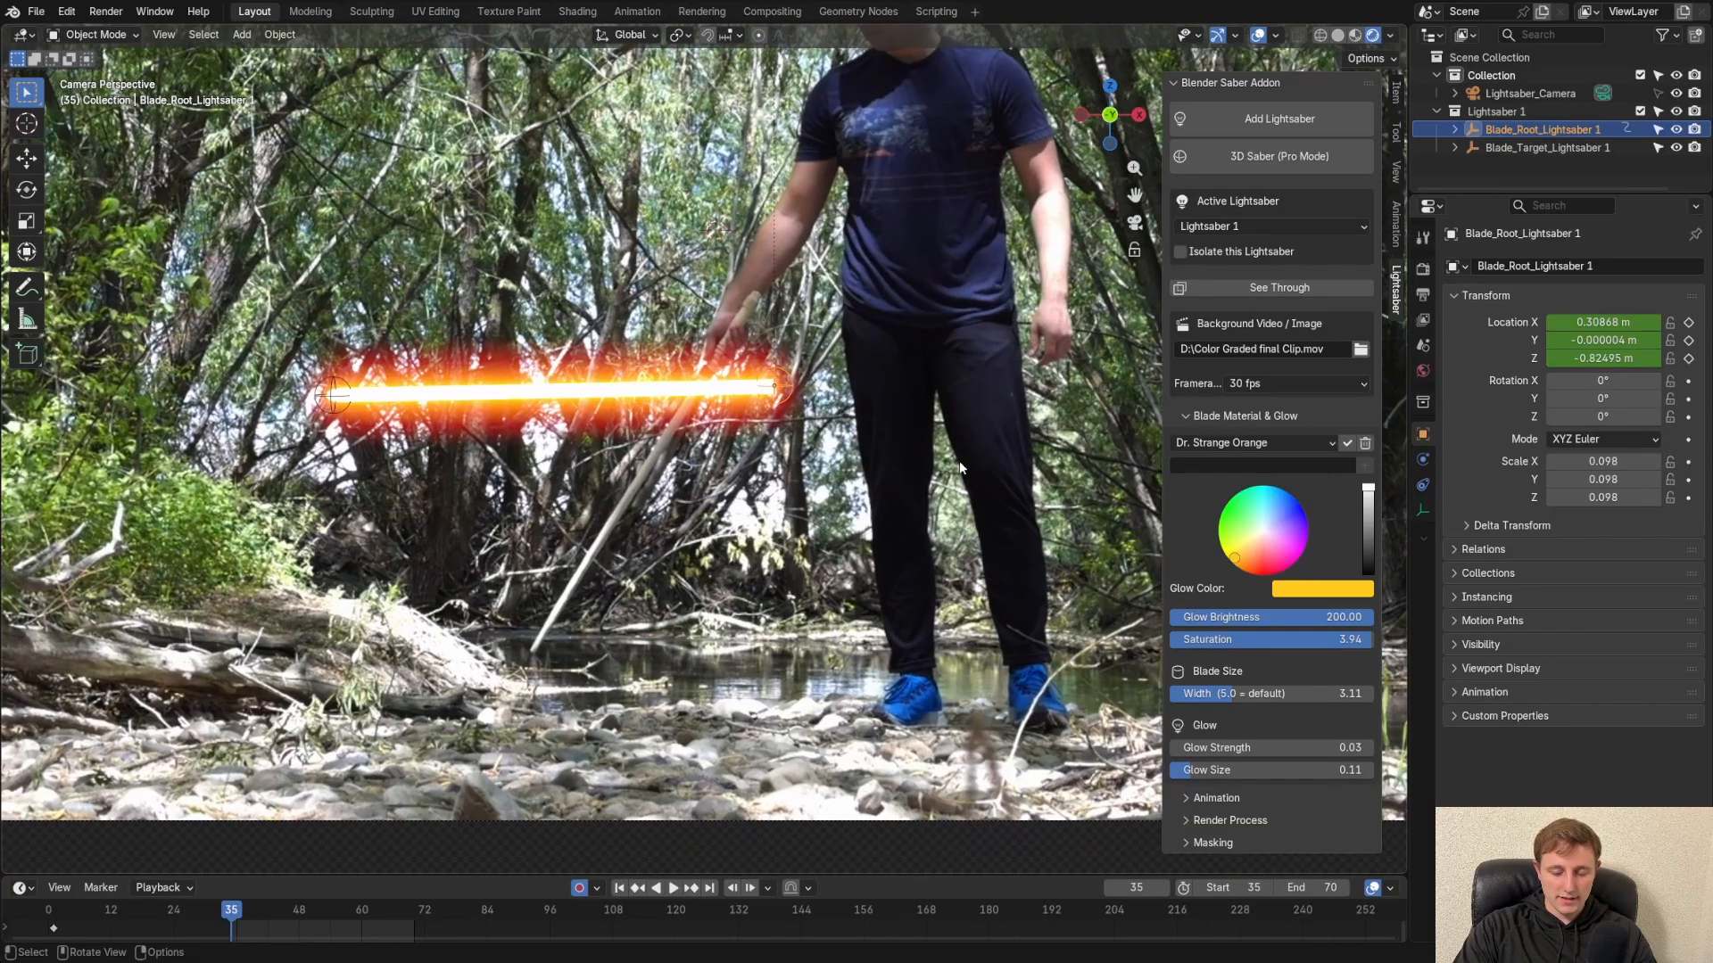
{"action": "key", "text": "g"}
{"action": "left_click", "coordinate": [879, 451]}
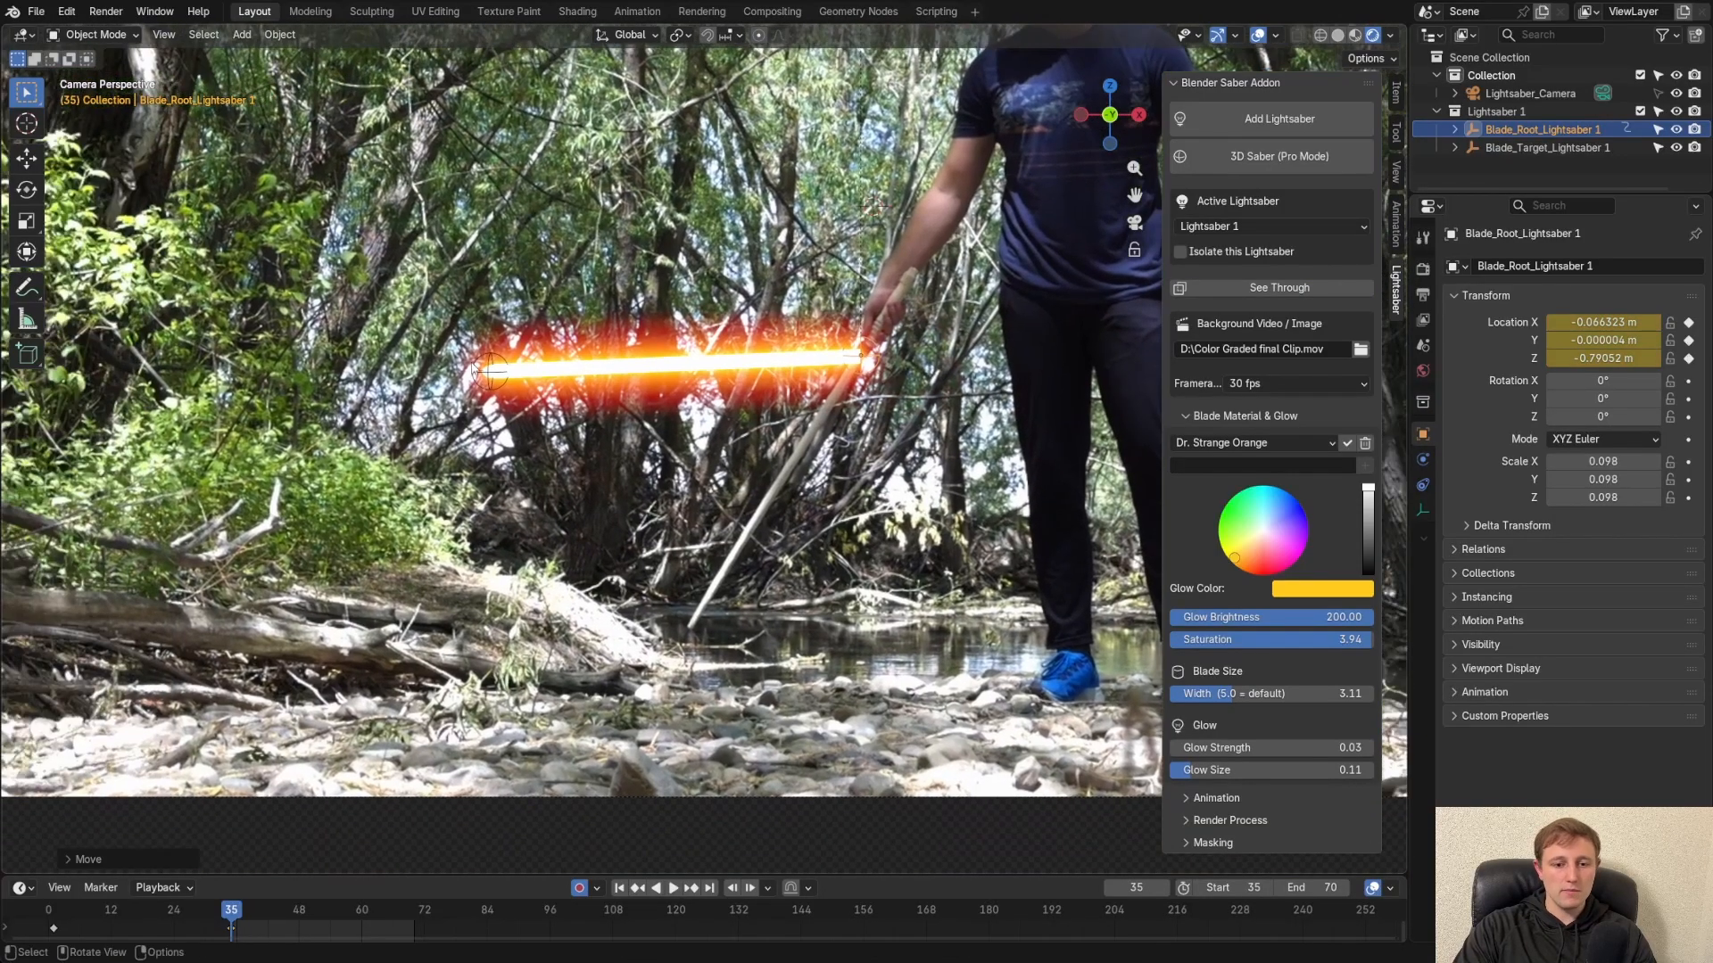
{"action": "left_click", "coordinate": [1546, 148]}
{"action": "key", "text": "g"}
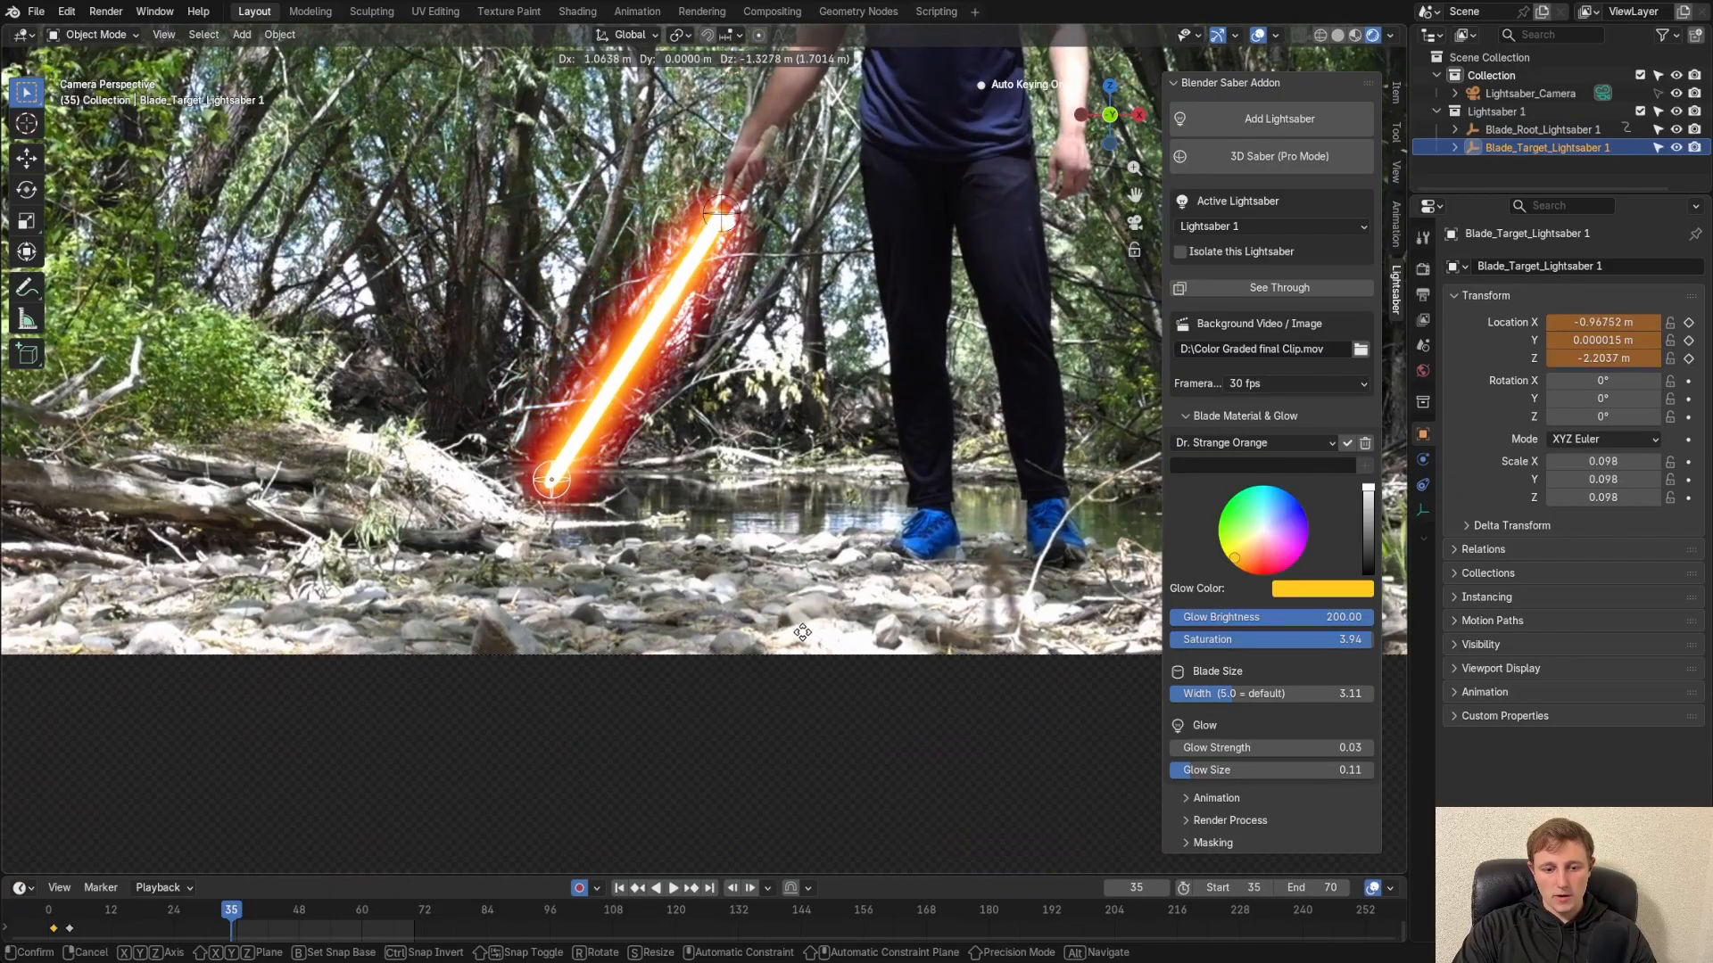
{"action": "left_click", "coordinate": [806, 639]}
{"action": "middle_click_drag", "start_coordinate": [793, 323], "coordinate": [762, 422], "text": "shift"}
{"action": "scroll", "coordinate": [762, 422], "scroll_direction": "down", "scroll_amount": 4}
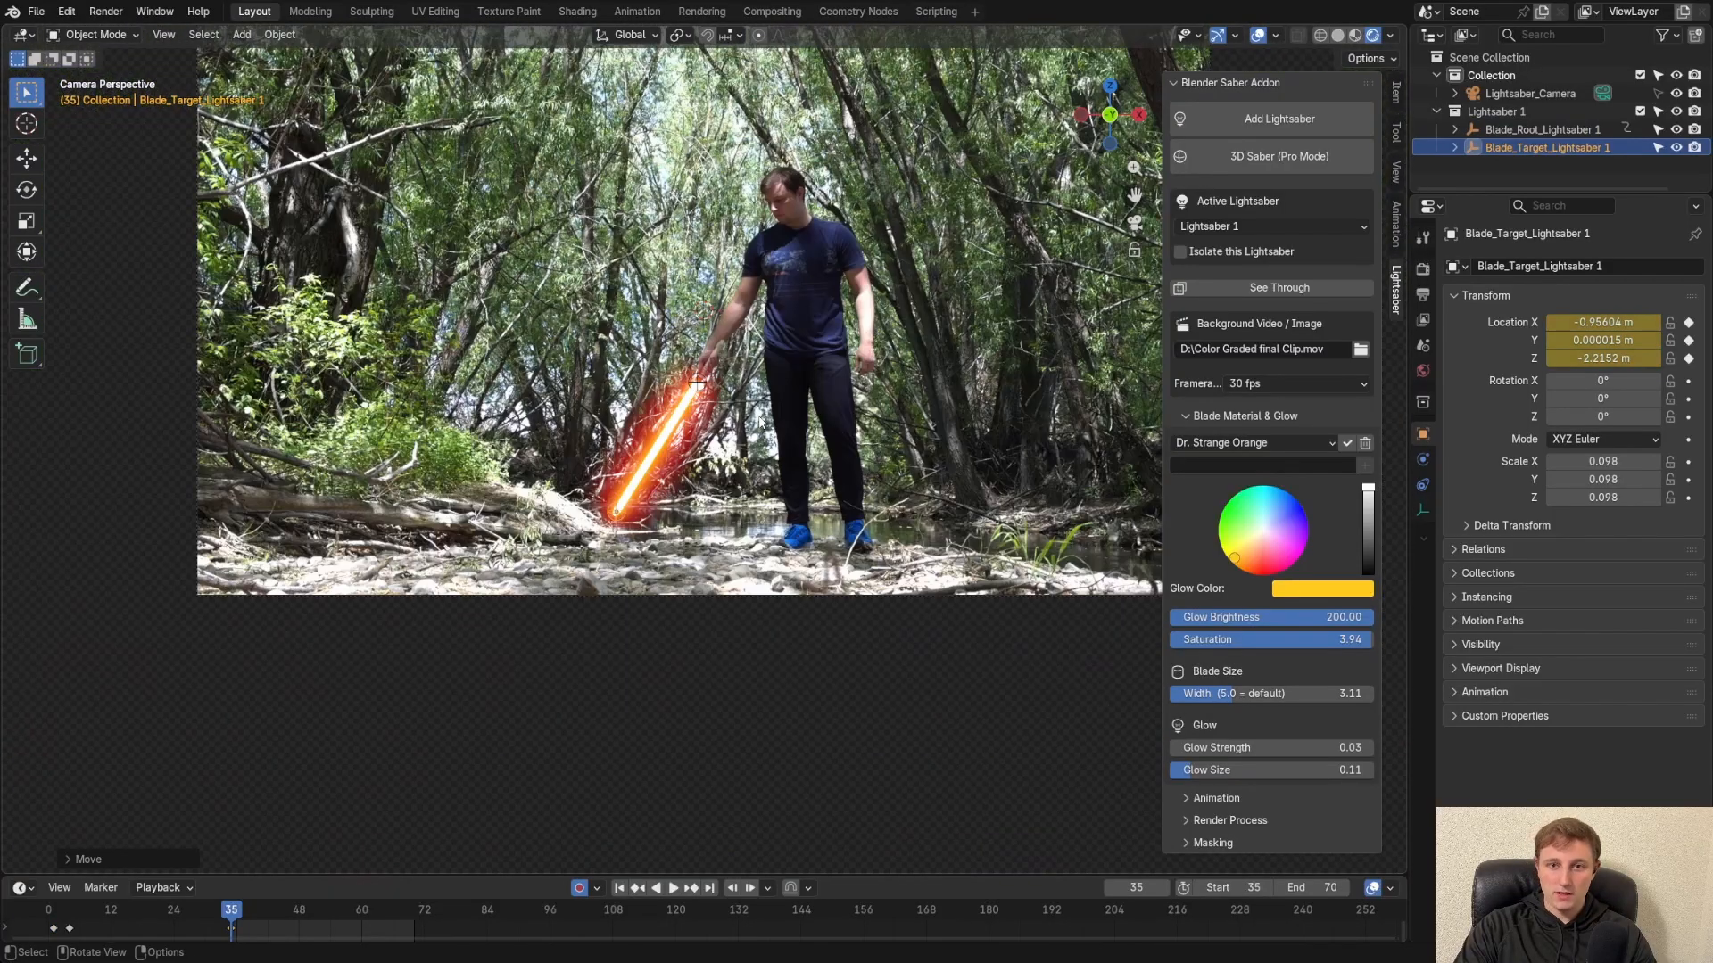
Advance to frame 37 and nudge the blade's root slightly toward the hand to keyframe it there
{"action": "scroll", "coordinate": [762, 422], "scroll_direction": "up", "scroll_amount": 11}
{"action": "middle_click_drag", "start_coordinate": [759, 291], "coordinate": [735, 420], "text": "shift"}
{"action": "scroll", "coordinate": [735, 420], "scroll_direction": "down", "scroll_amount": 5}
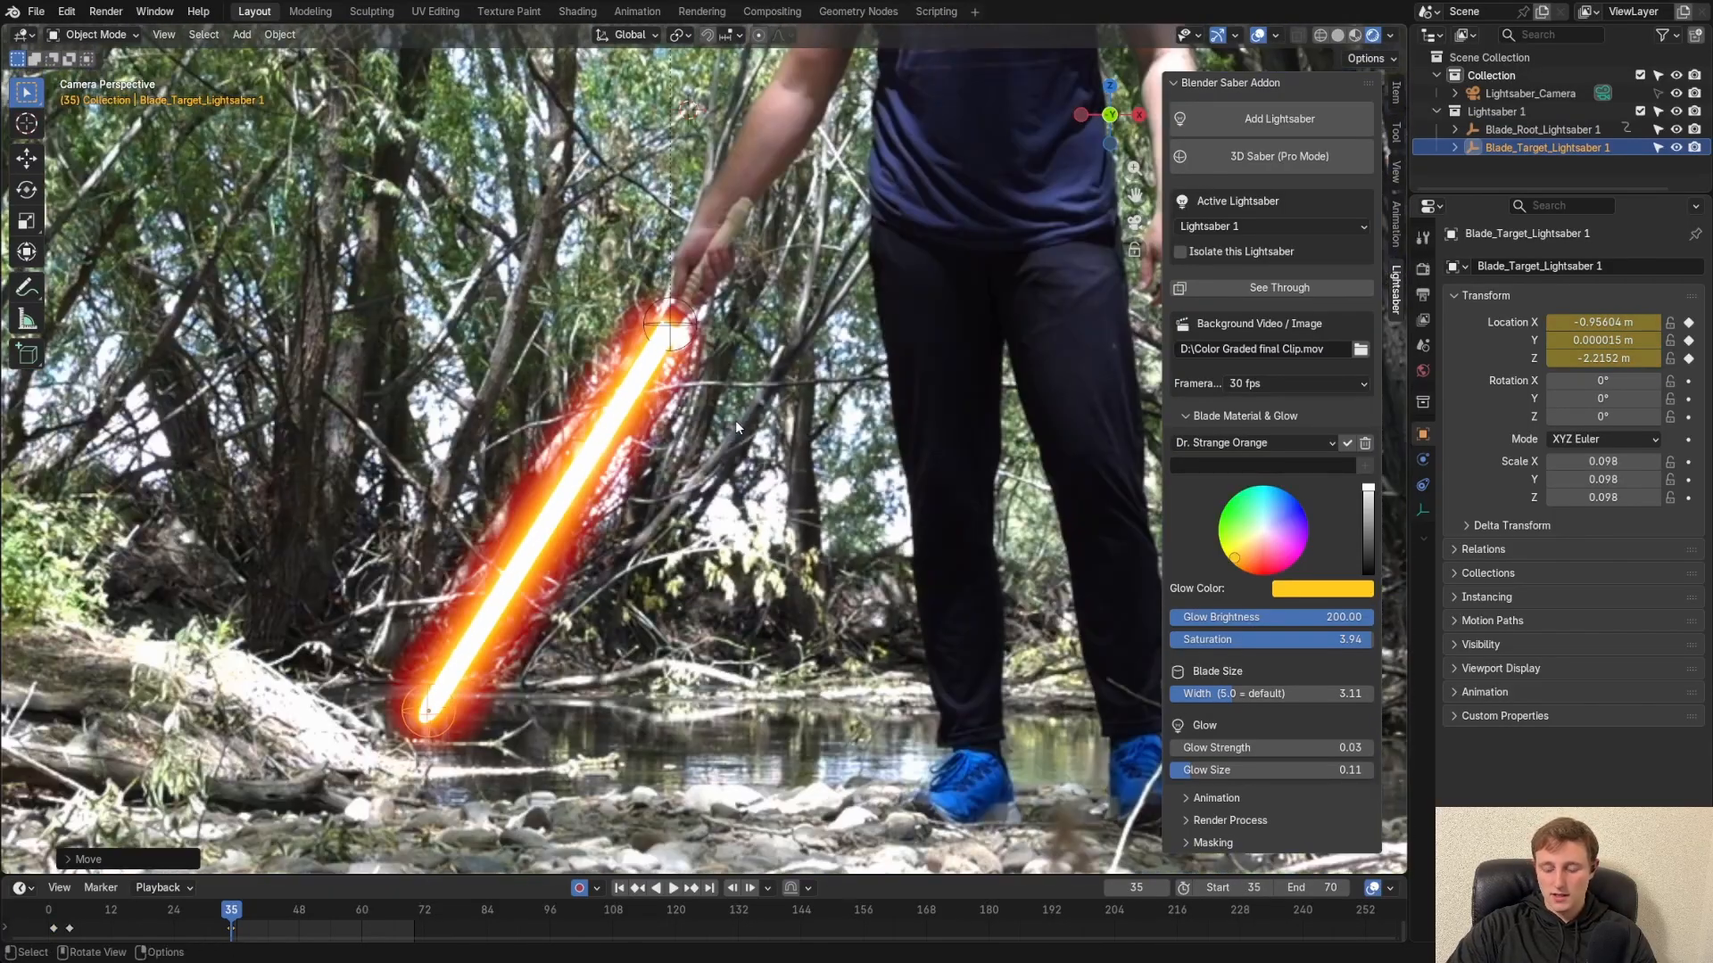
{"action": "key", "text": "Right"}
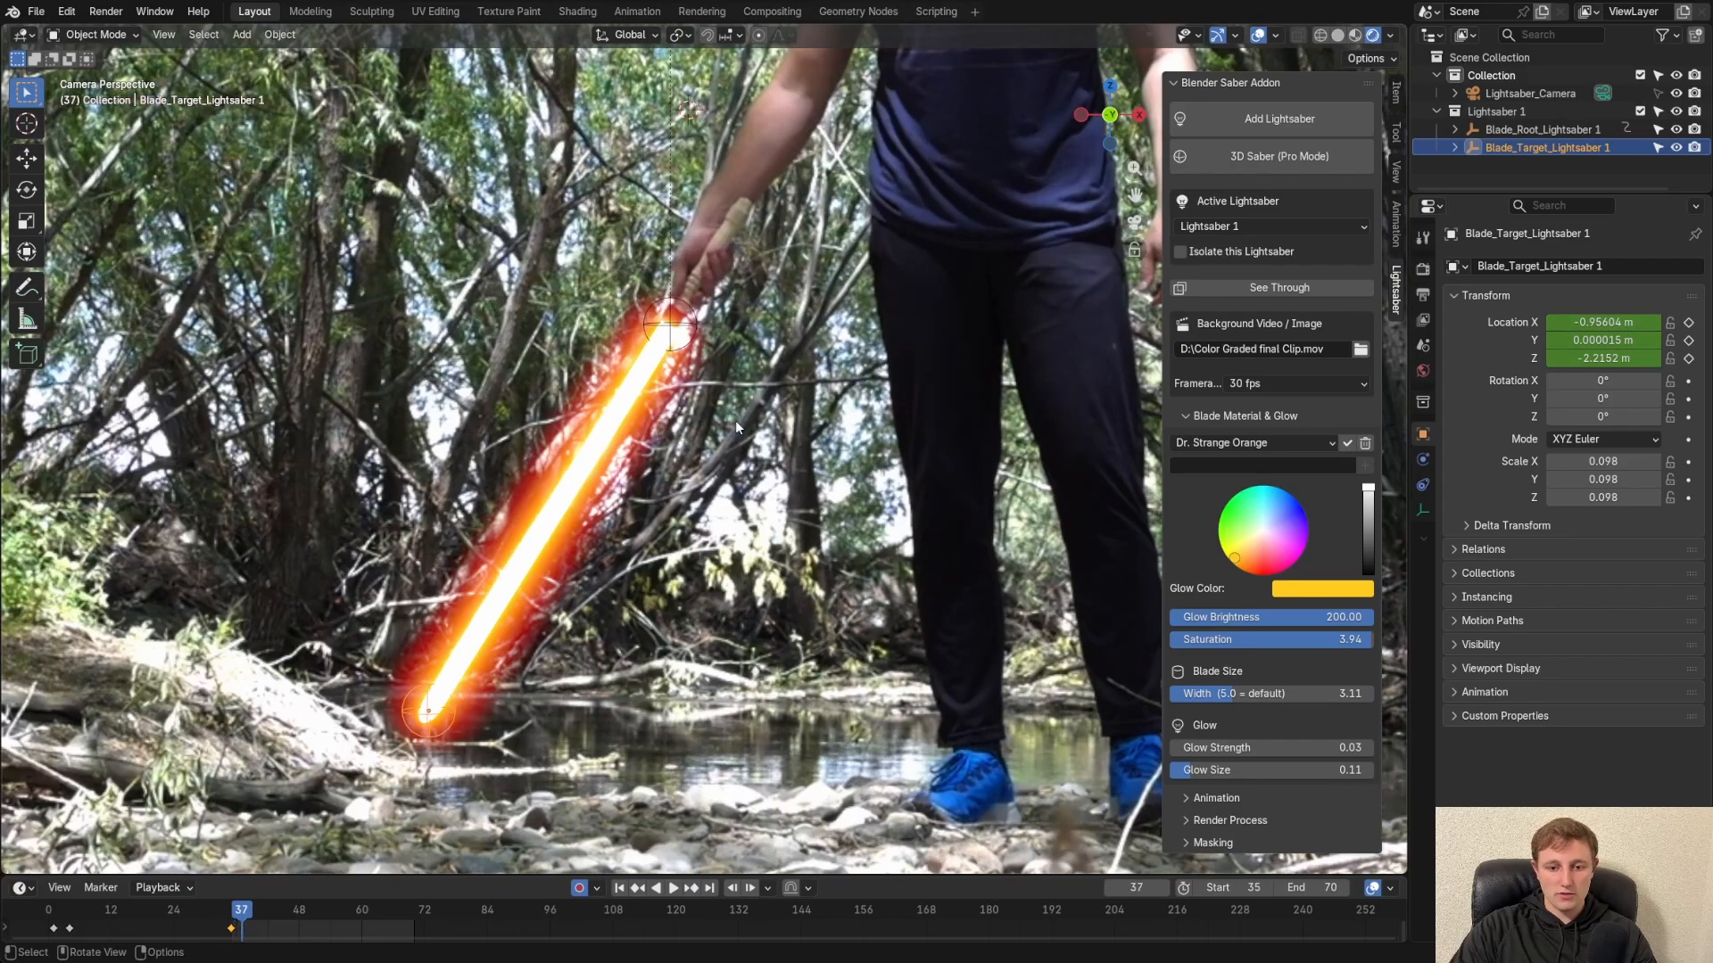
{"action": "scroll", "coordinate": [735, 420], "scroll_direction": "up", "scroll_amount": 2}
{"action": "key", "text": "Right"}
{"action": "left_click", "coordinate": [719, 302]}
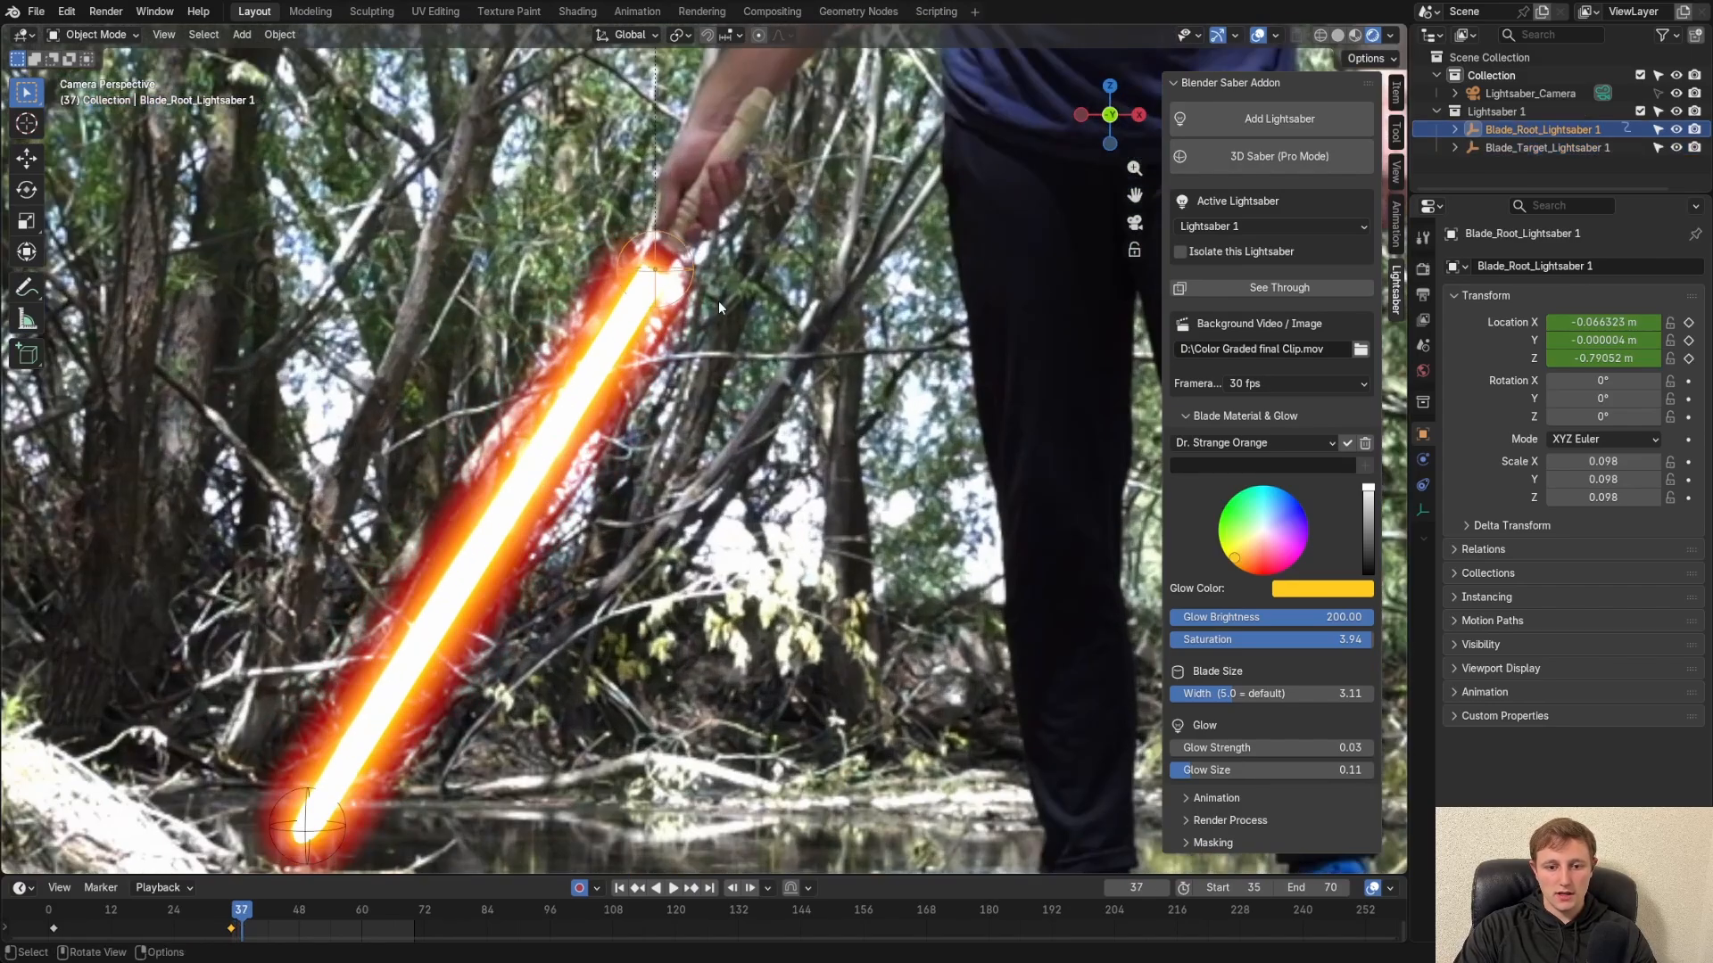
{"action": "key", "text": "g"}
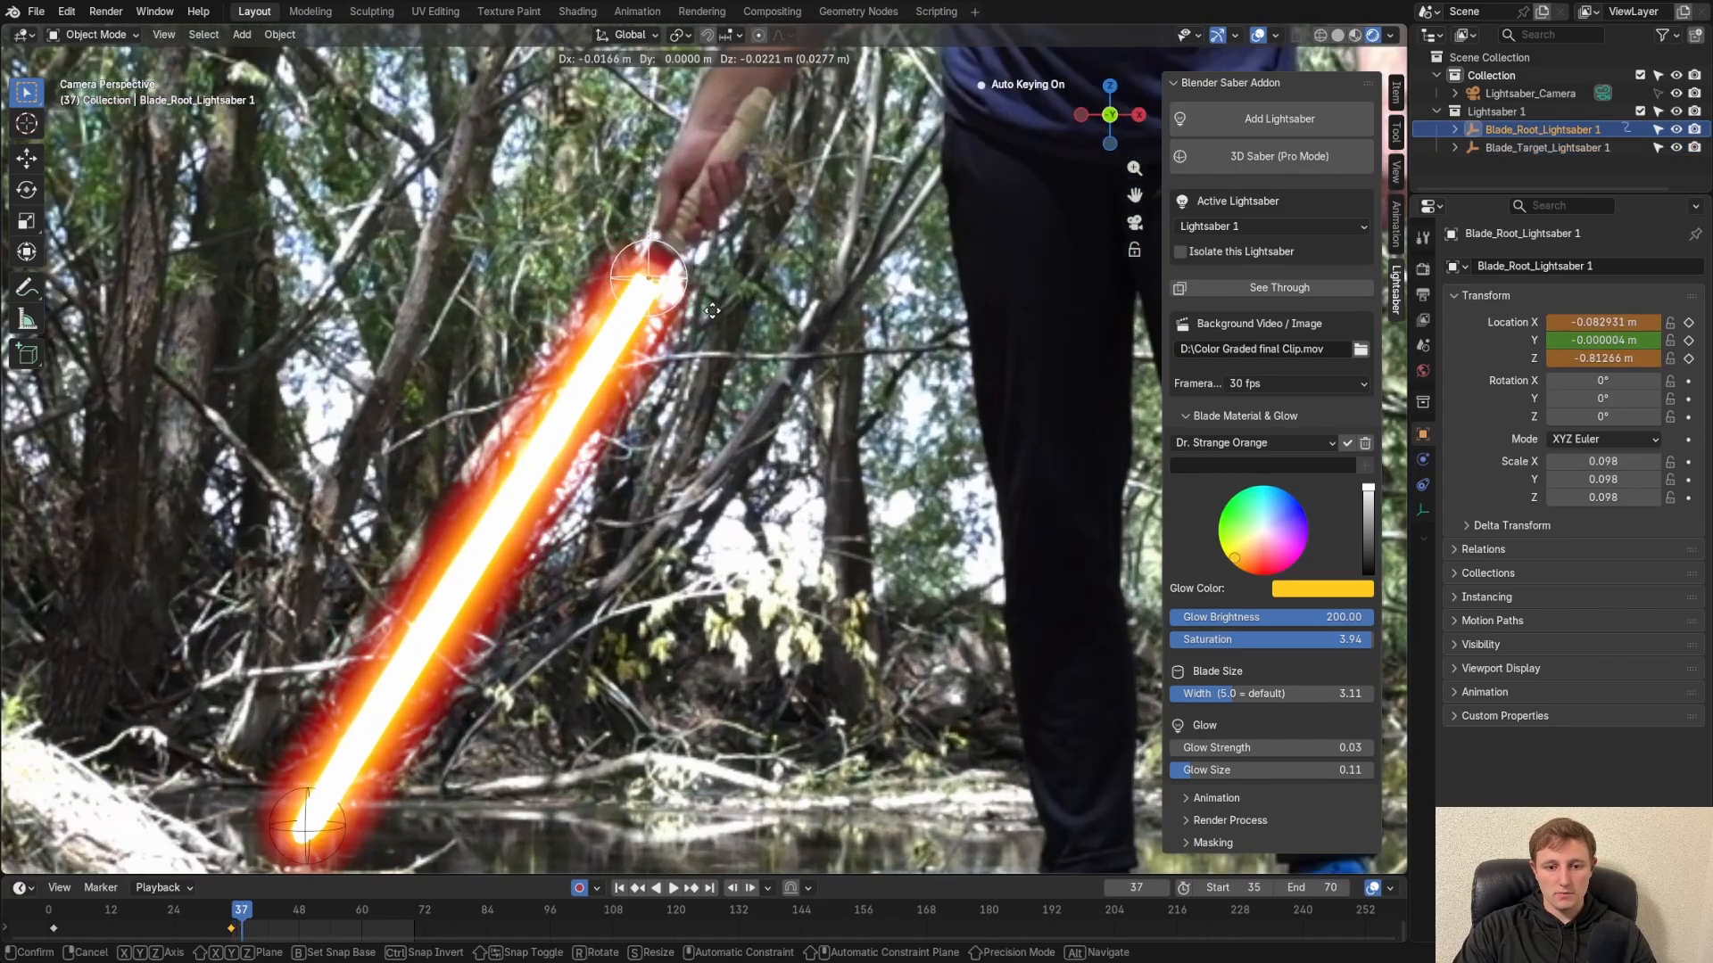
{"action": "left_click", "coordinate": [728, 297]}
{"action": "middle_click_drag", "start_coordinate": [709, 387], "coordinate": [978, 132], "text": "shift"}
{"action": "middle_click_drag", "start_coordinate": [978, 132], "coordinate": [994, 116], "text": "shift"}
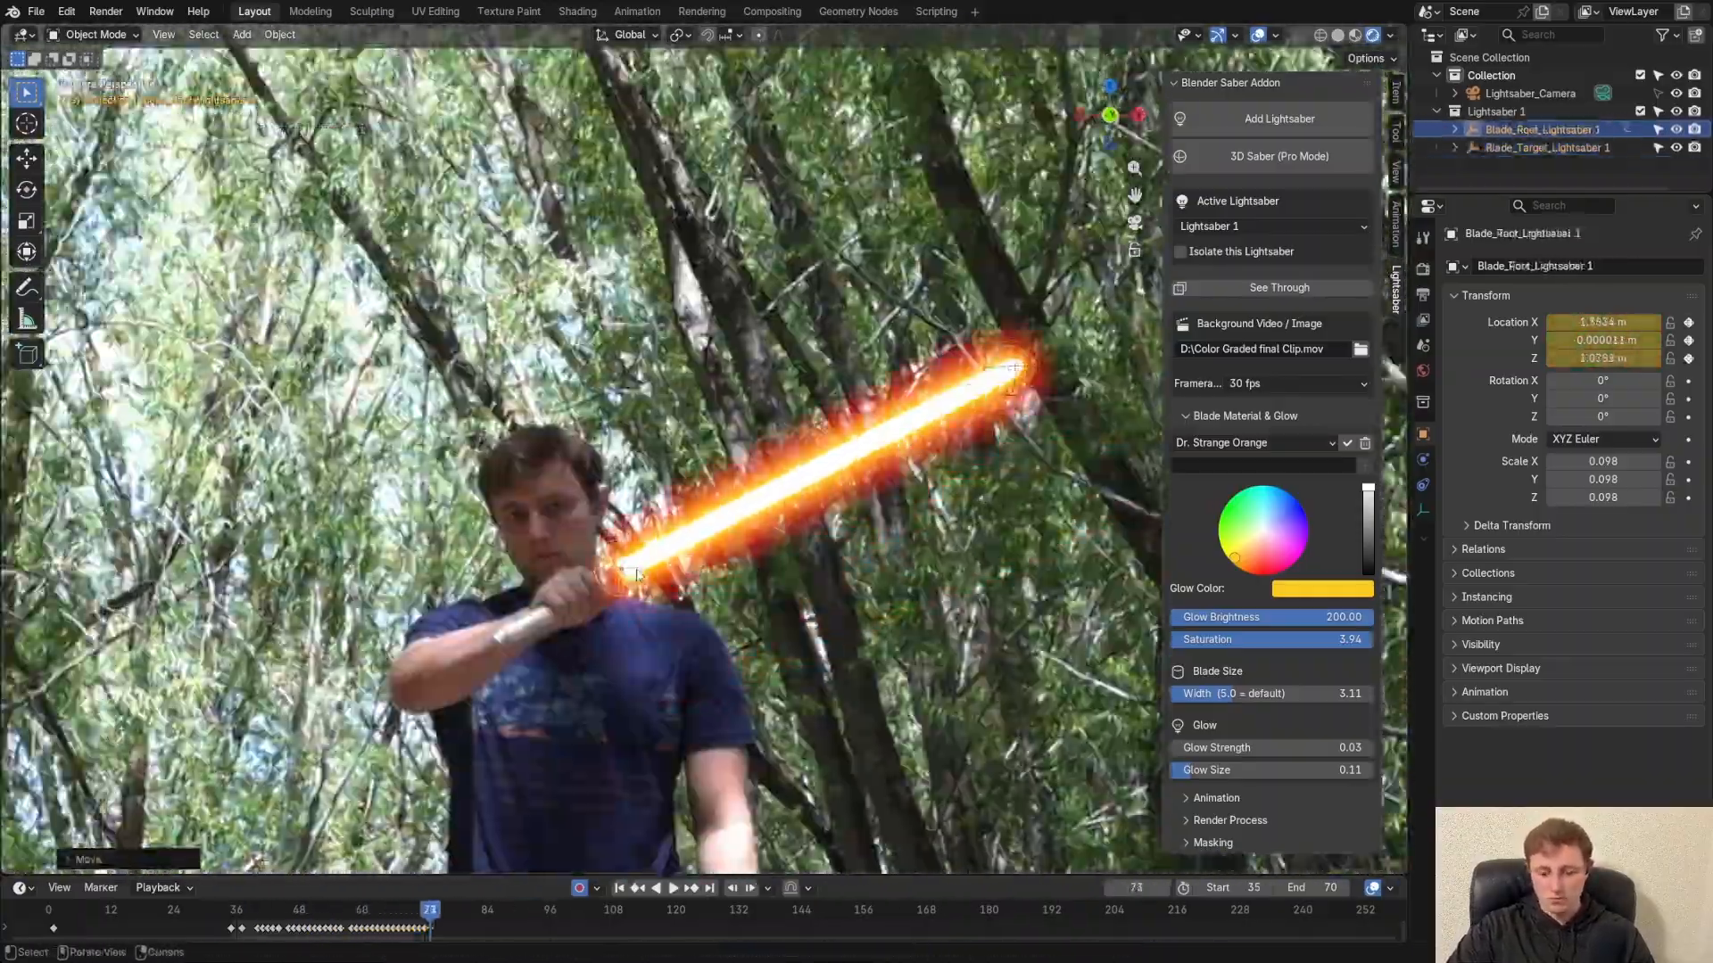
Set the timeline's end frame to 80 and play back the animated blade over the footage
{"action": "double_click", "coordinate": [1312, 887]}
{"action": "type", "text": "80"}
{"action": "key", "text": "Return"}
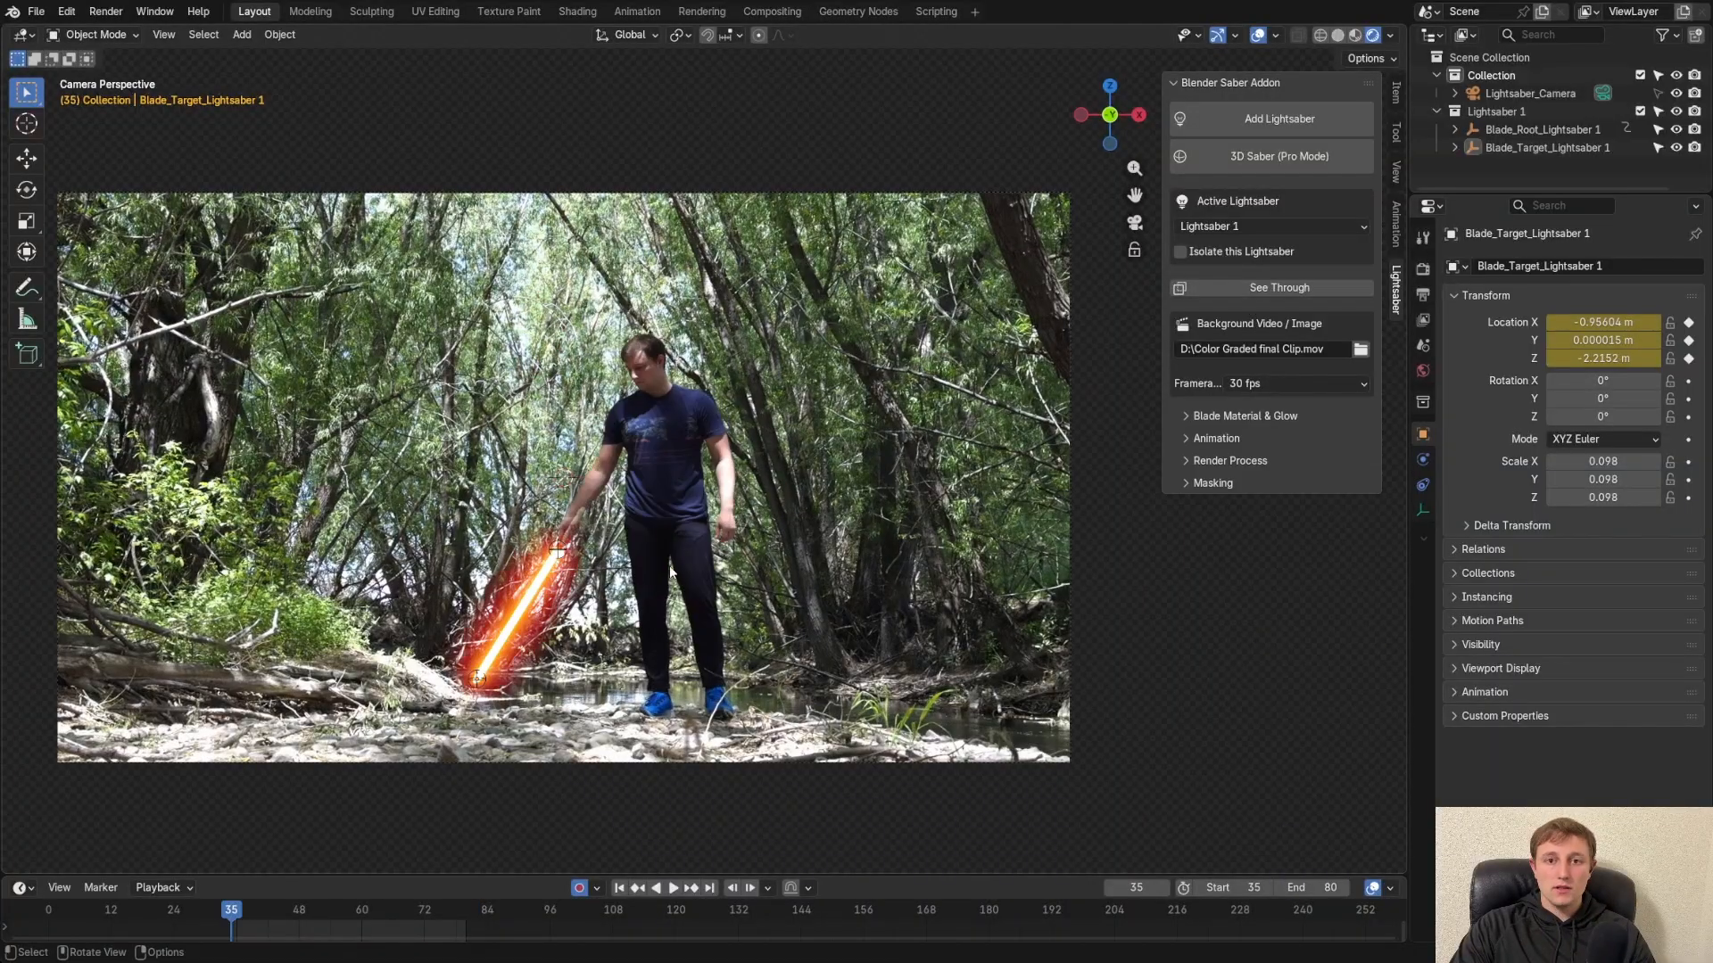
{"action": "key", "text": "space"}
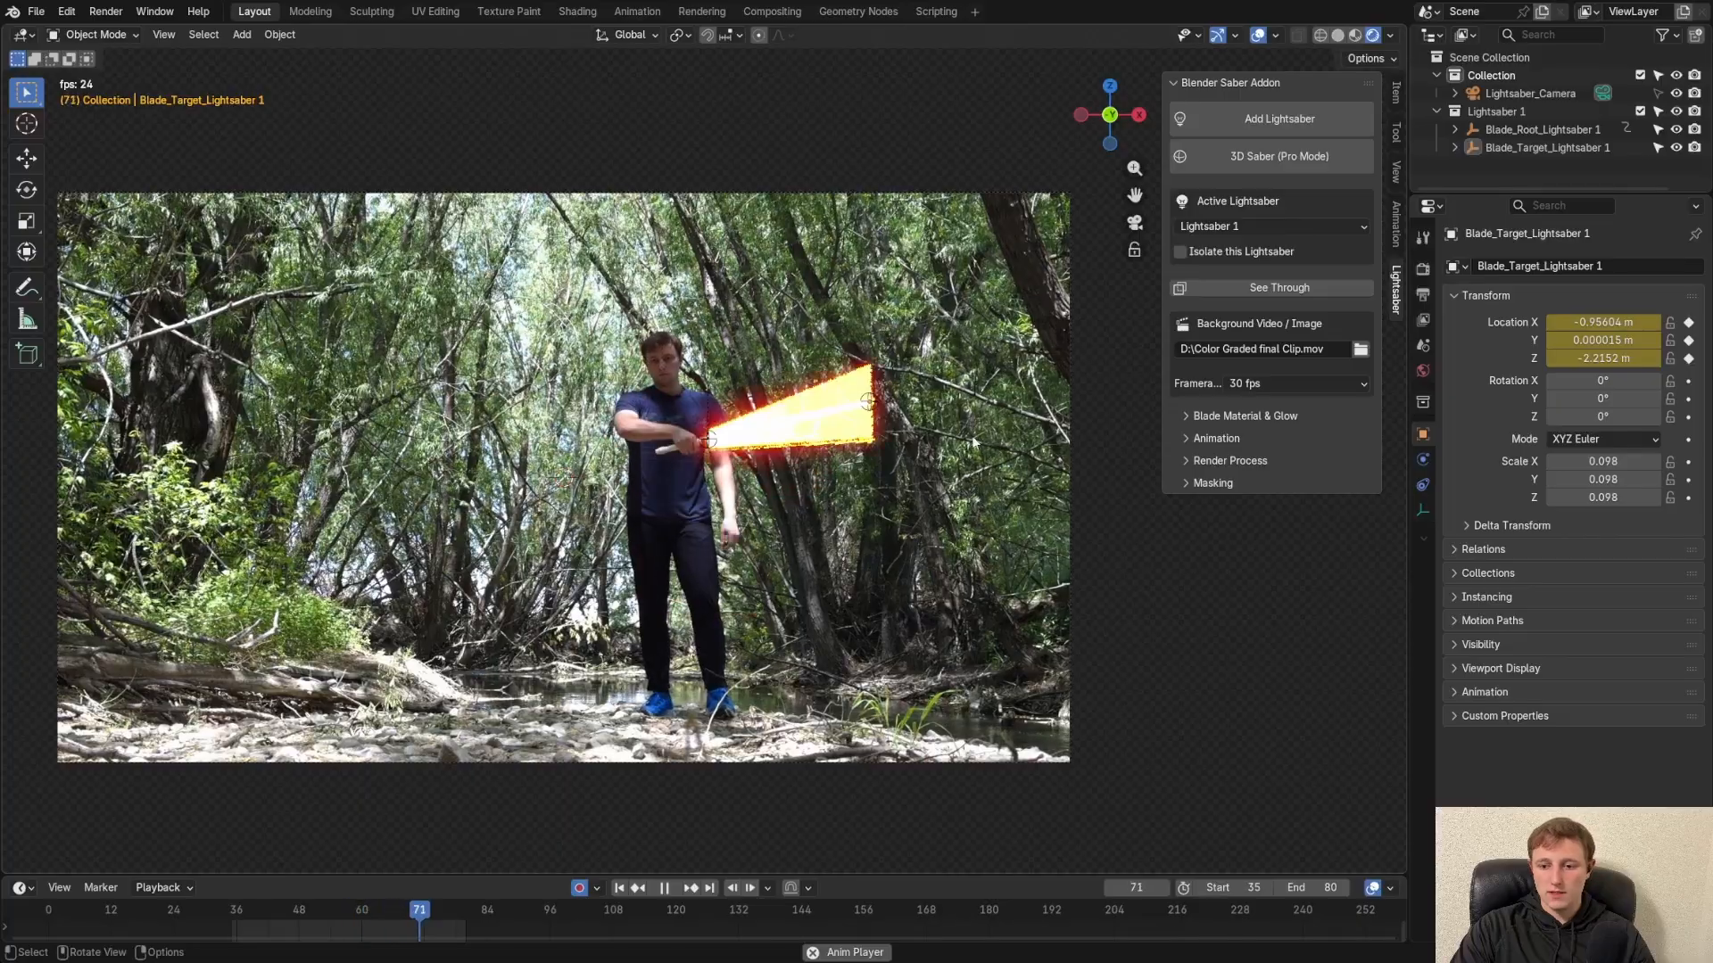
Stop the playback and run Step 1, Render Blade EXR, from the add-on's Render Process
{"action": "left_click", "coordinate": [1186, 460]}
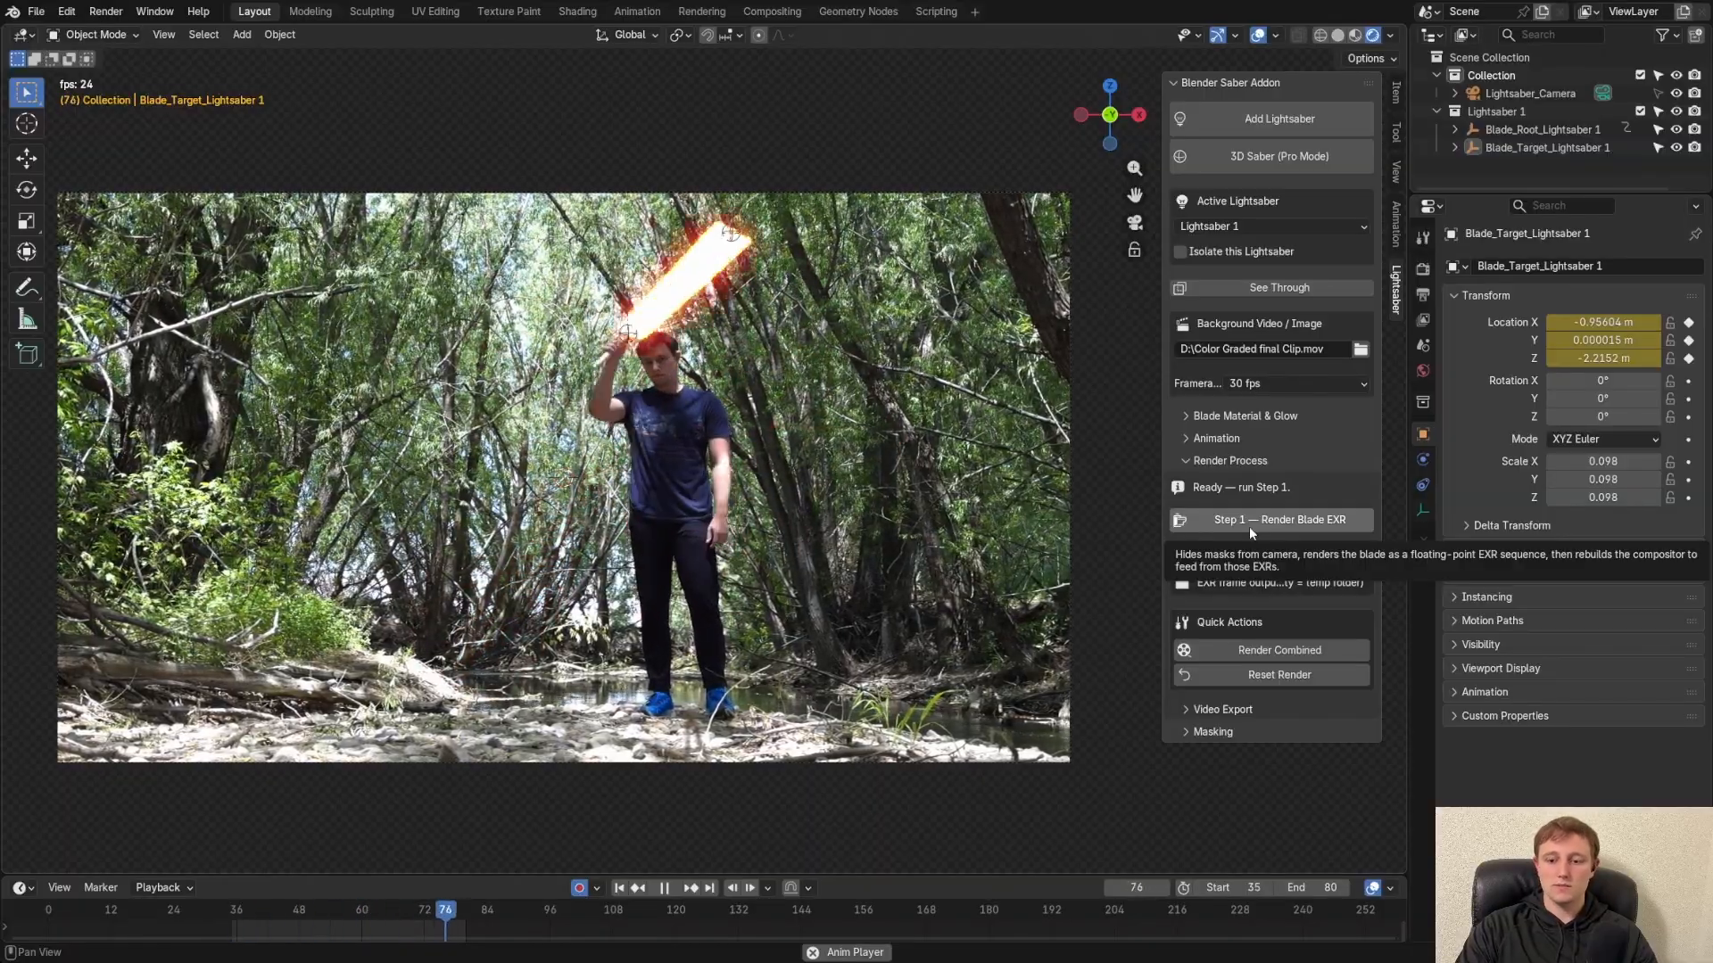
{"action": "key", "text": "Escape"}
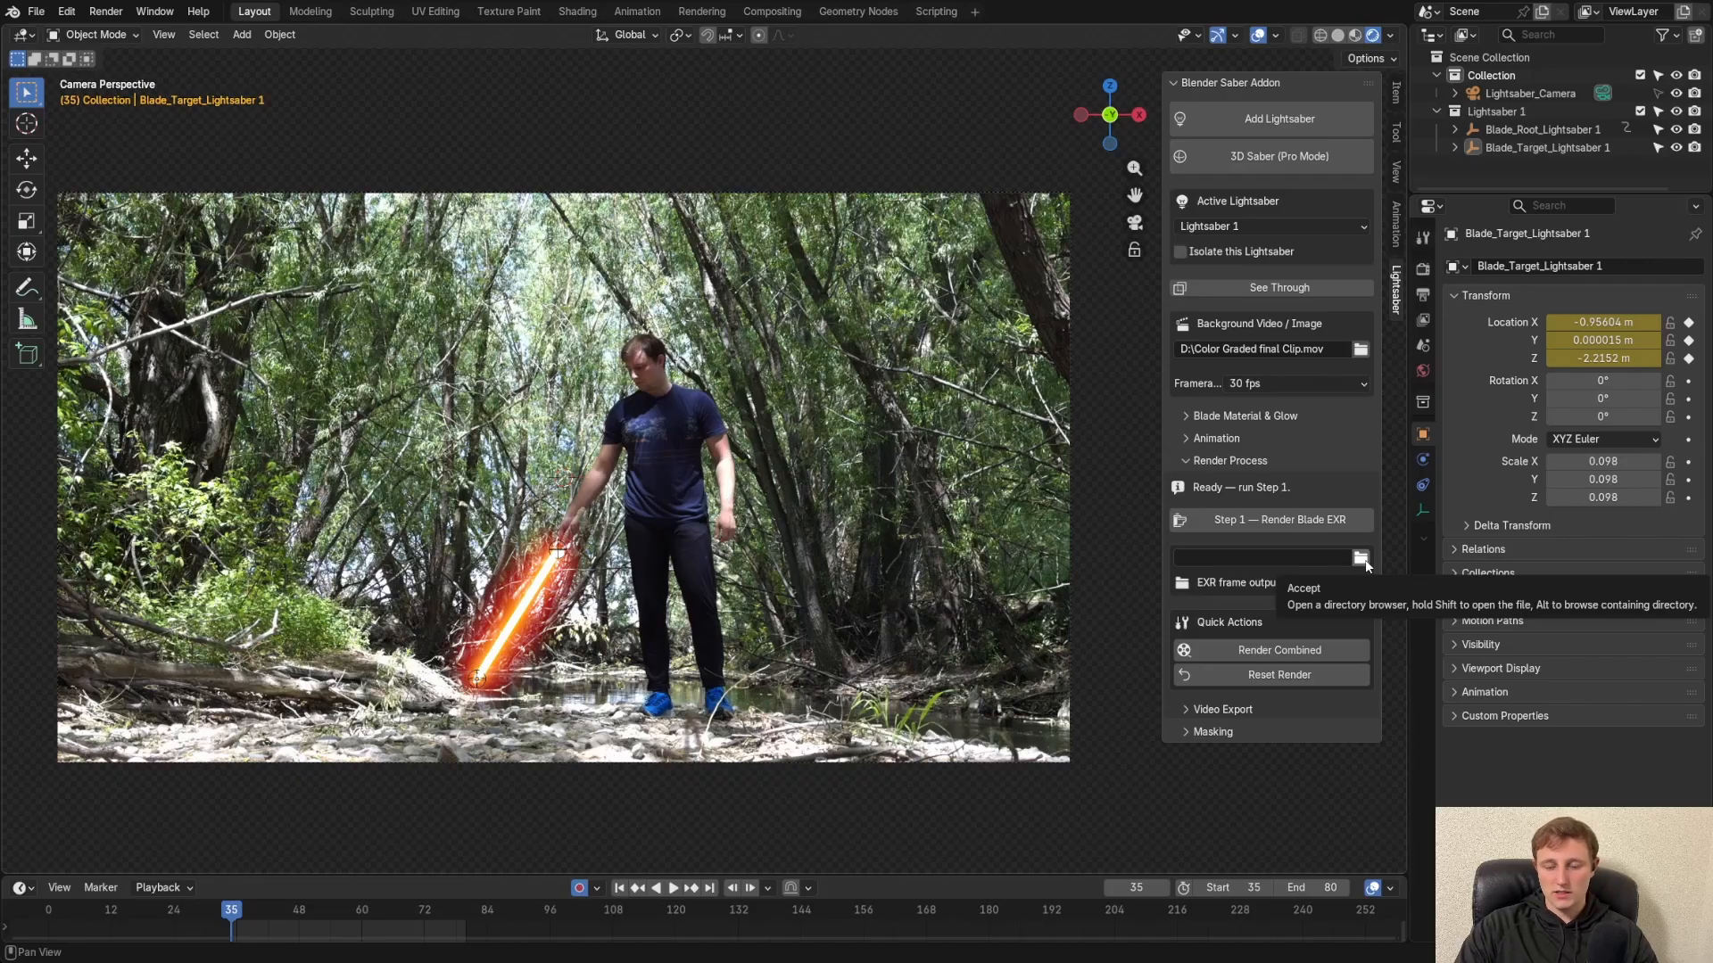
{"action": "scroll", "coordinate": [497, 480], "scroll_direction": "up", "scroll_amount": 1}
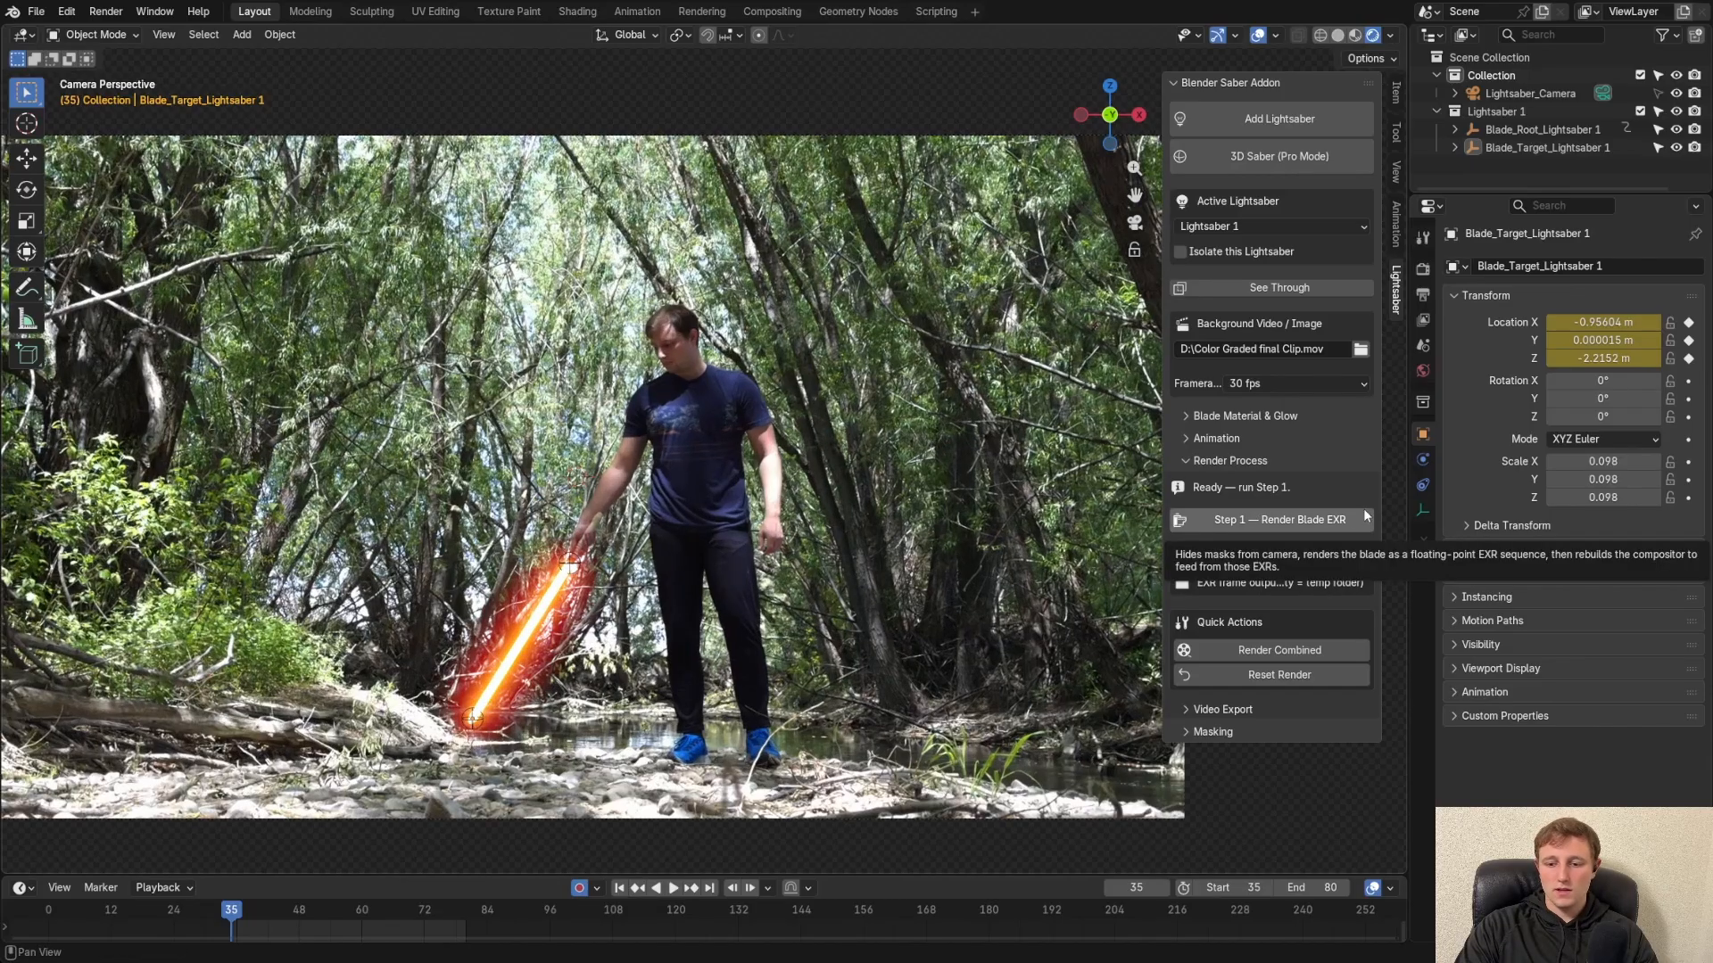
{"action": "left_click", "coordinate": [1267, 523]}
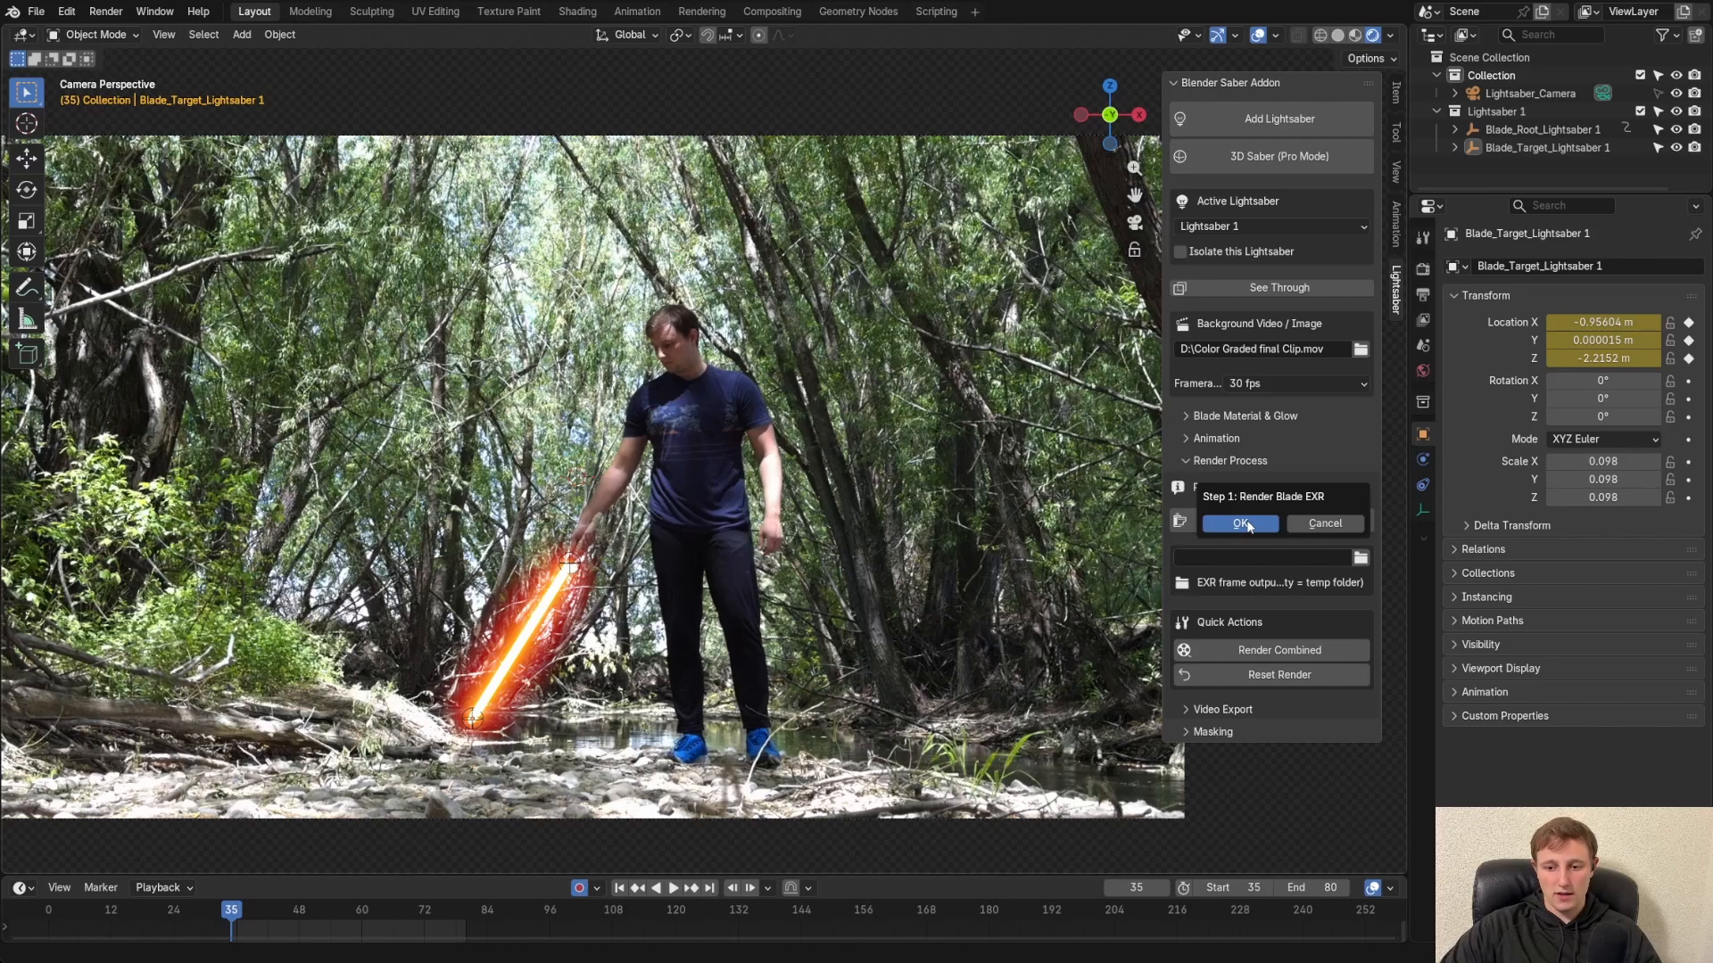
{"action": "left_click", "coordinate": [1240, 524]}
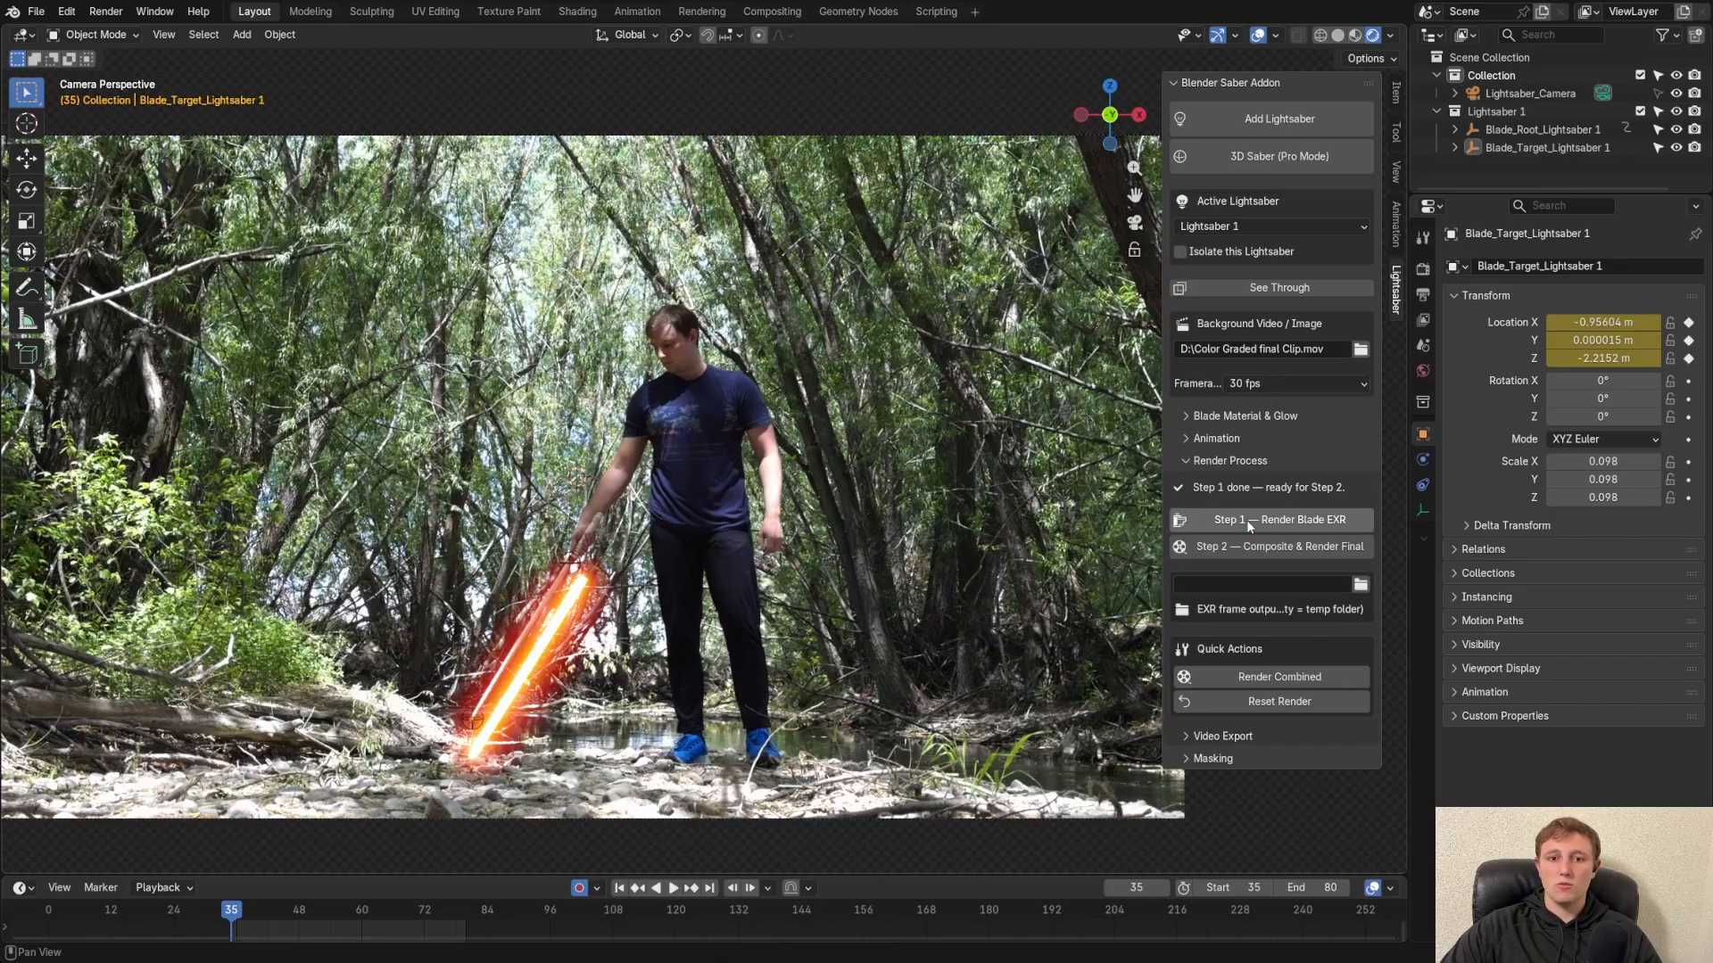
Examine how the rendered blade sits against the footage on frame 35, and play the animation to about frame 67
{"action": "middle_click_drag", "start_coordinate": [647, 573], "coordinate": [746, 577], "text": "shift"}
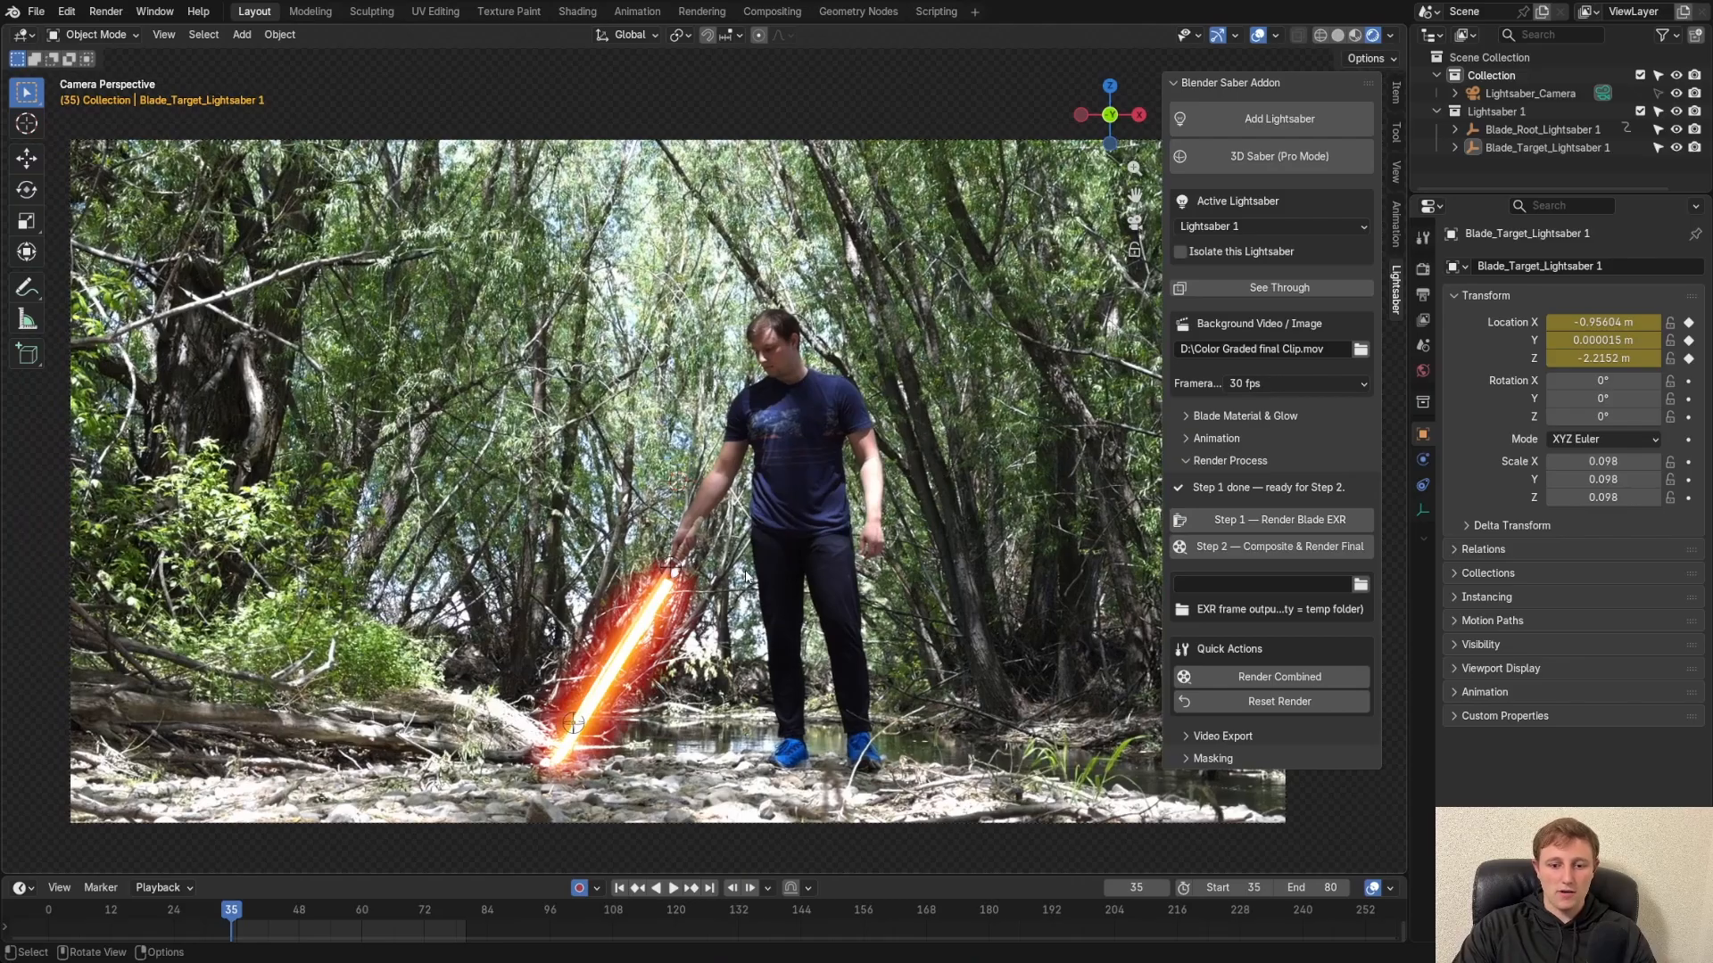
{"action": "middle_click_drag", "start_coordinate": [587, 584], "coordinate": [669, 592], "text": "shift"}
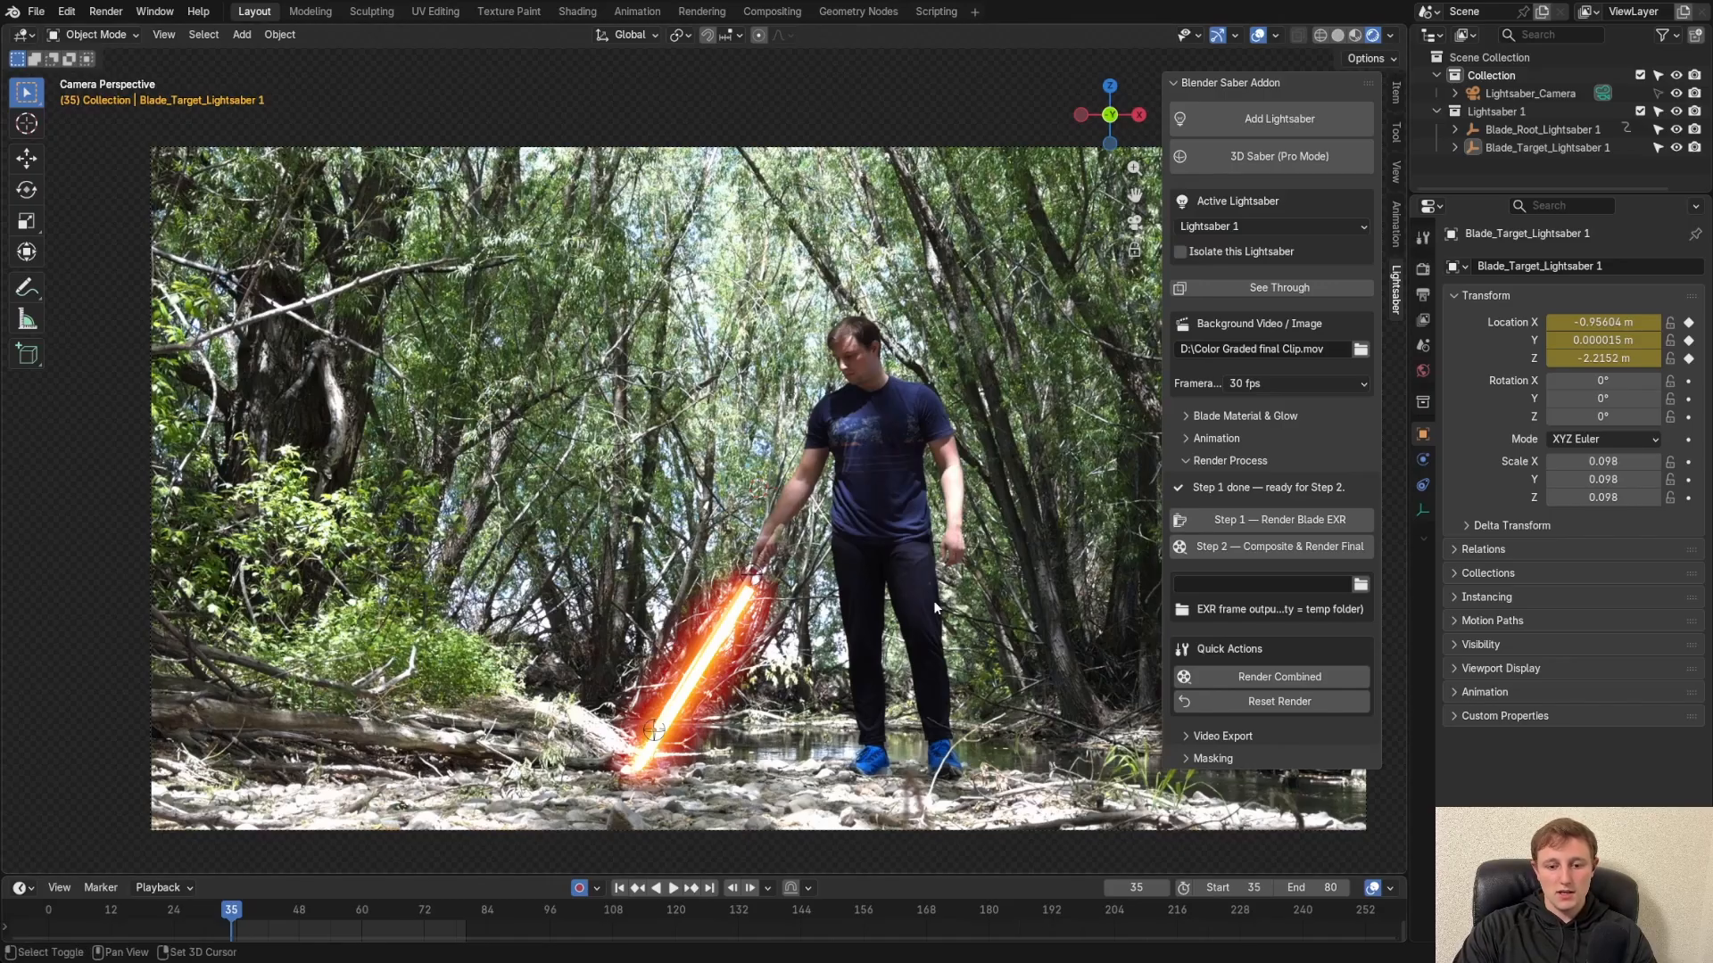
{"action": "middle_click_drag", "start_coordinate": [933, 601], "coordinate": [761, 510], "text": "shift"}
{"action": "middle_click_drag", "start_coordinate": [847, 581], "coordinate": [645, 580], "text": "shift"}
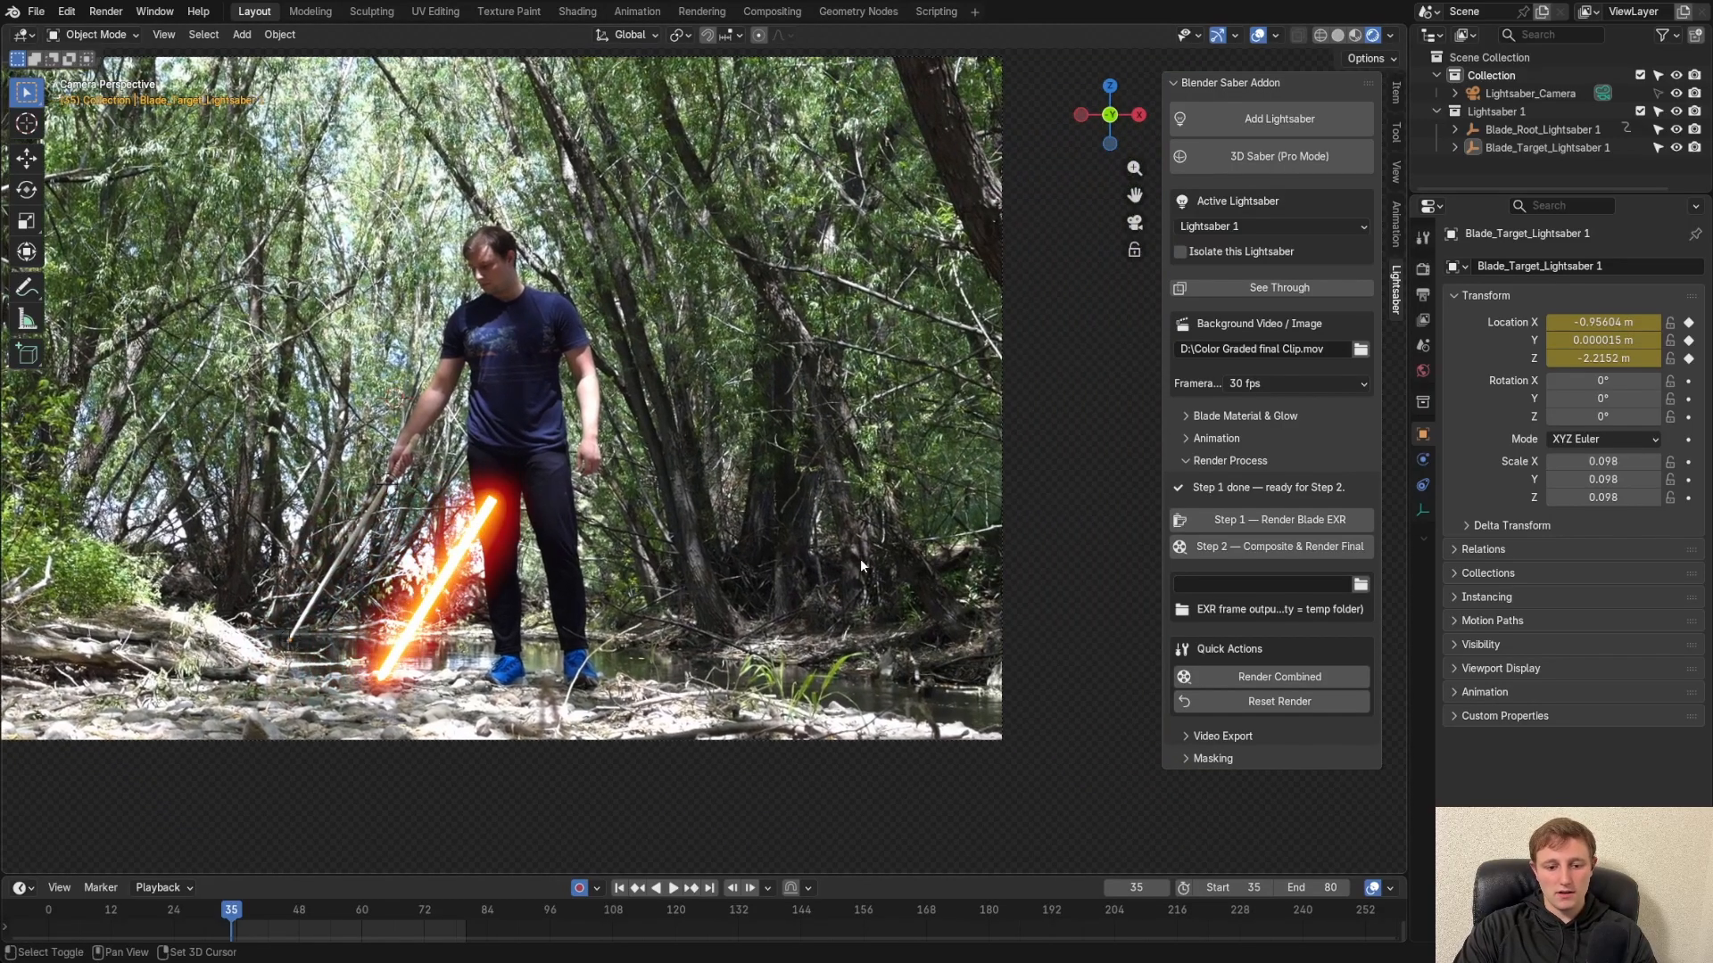
{"action": "middle_click_drag", "start_coordinate": [860, 562], "coordinate": [729, 601], "text": "shift"}
{"action": "middle_click_drag", "start_coordinate": [848, 475], "coordinate": [737, 510], "text": "shift"}
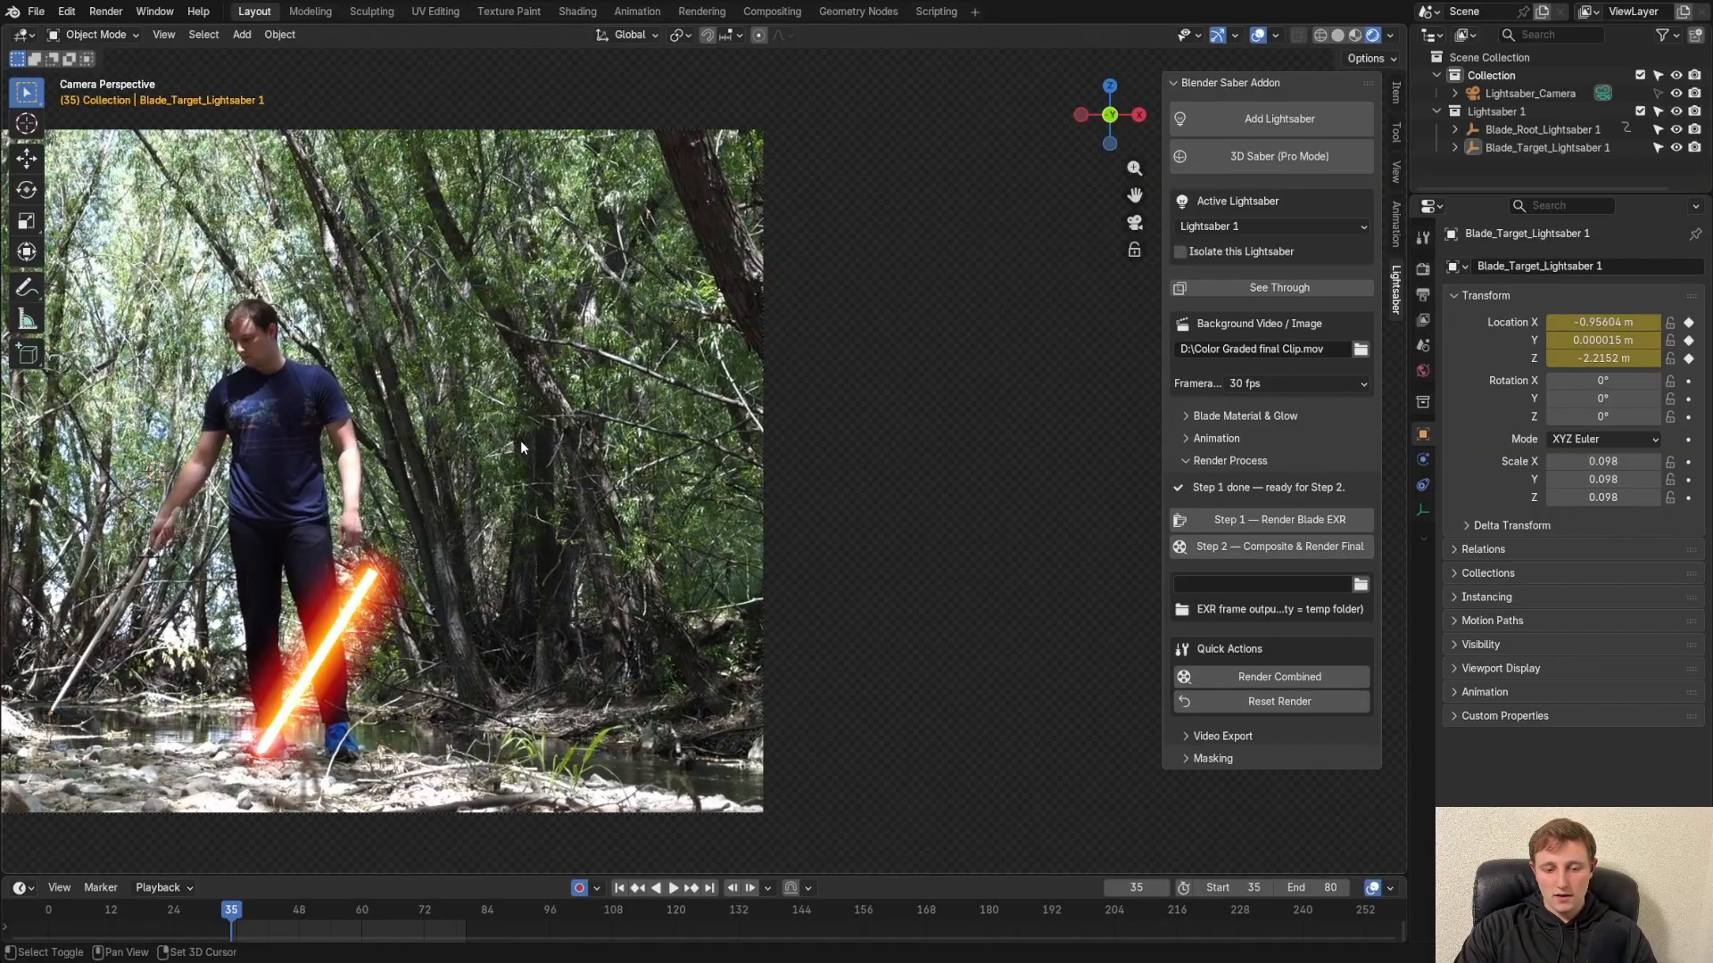
{"action": "middle_click_drag", "start_coordinate": [521, 441], "coordinate": [842, 483], "text": "shift"}
{"action": "middle_click_drag", "start_coordinate": [359, 464], "coordinate": [634, 489], "text": "shift"}
{"action": "middle_click_drag", "start_coordinate": [878, 558], "coordinate": [730, 389], "text": "shift"}
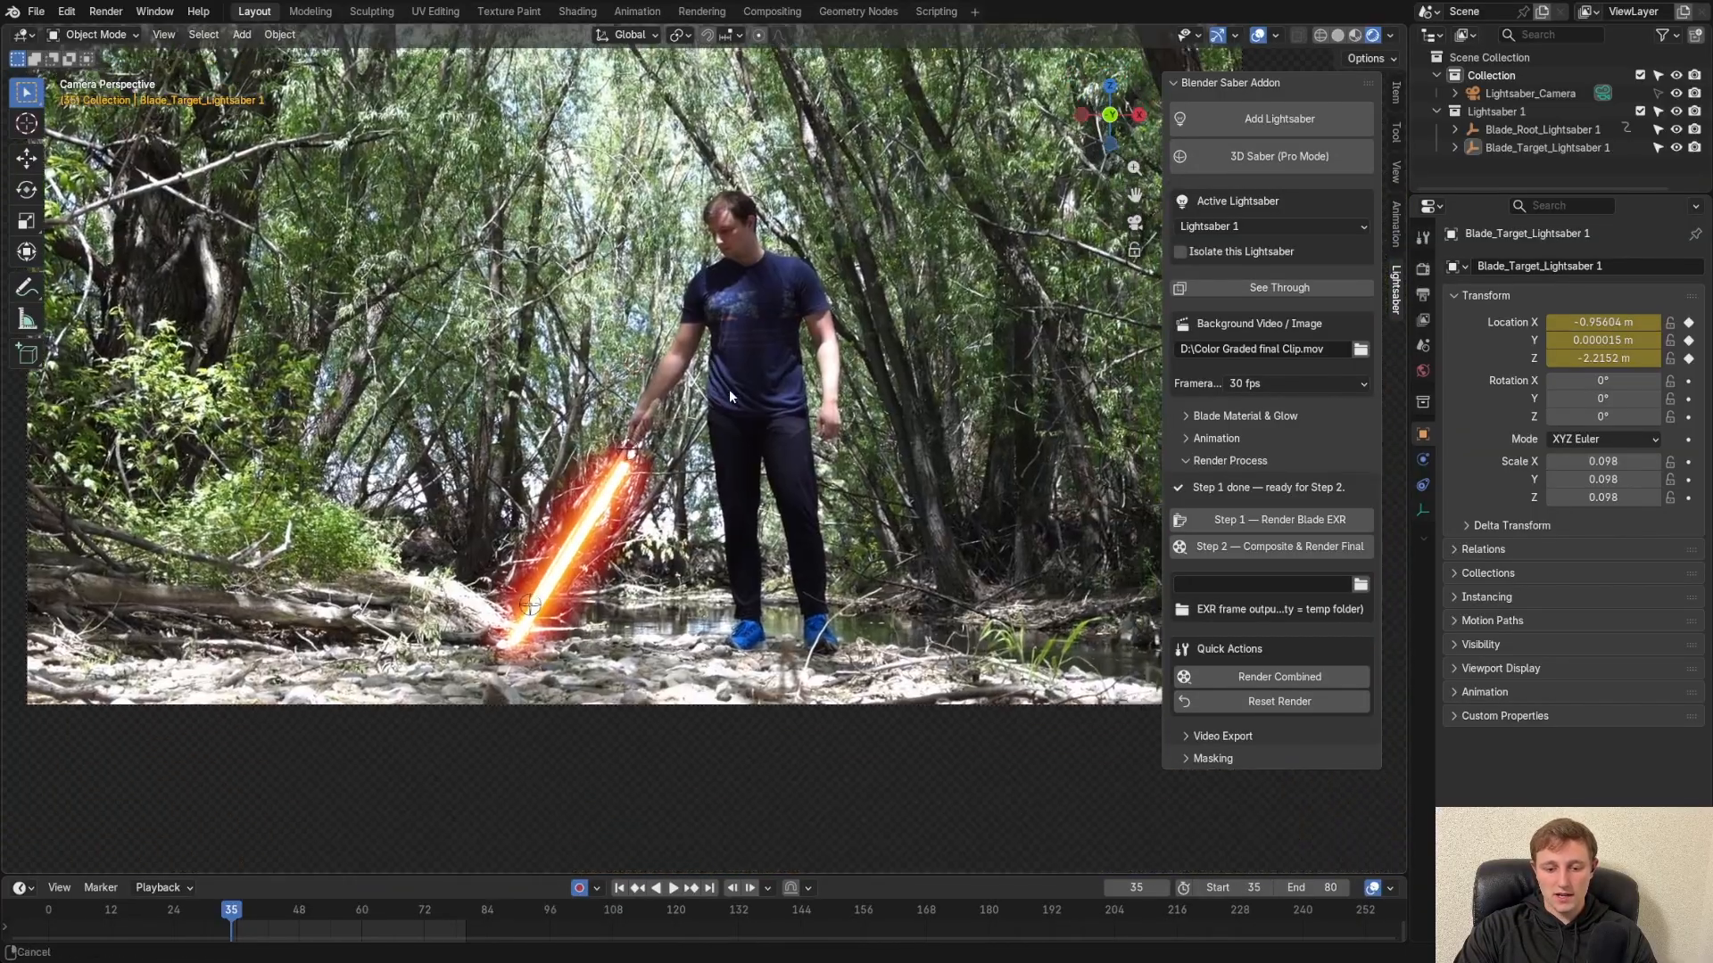
{"action": "middle_click_drag", "start_coordinate": [754, 530], "coordinate": [776, 474], "text": "shift"}
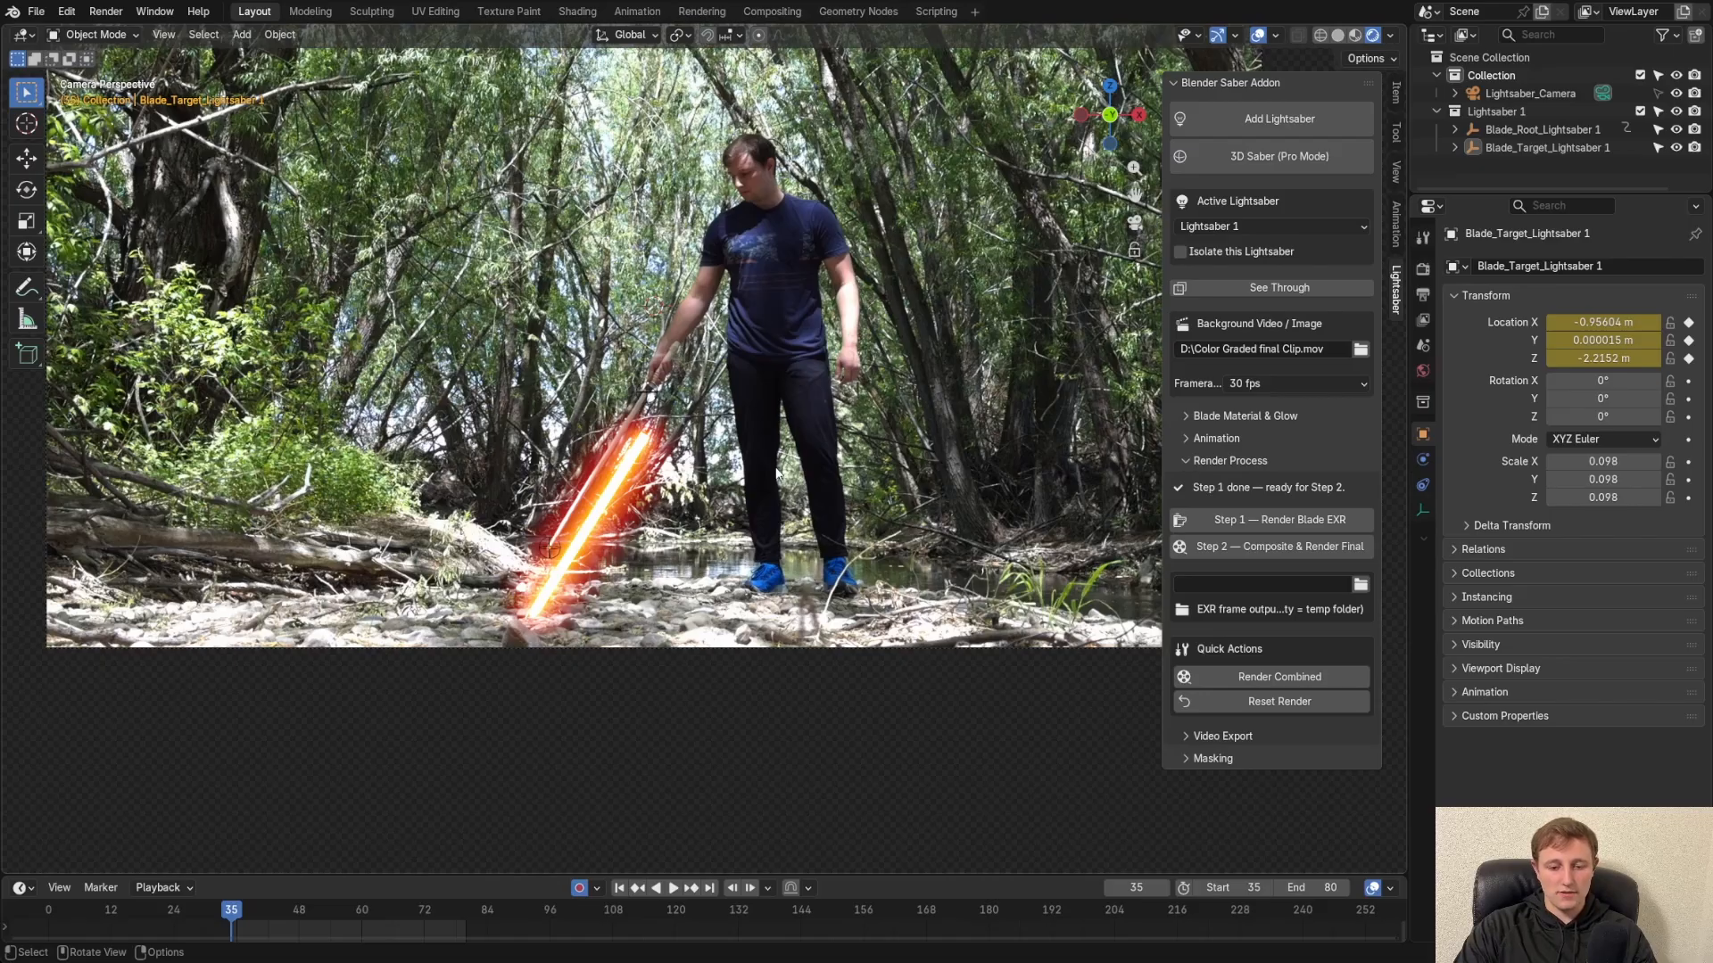
{"action": "middle_click_drag", "start_coordinate": [776, 473], "coordinate": [907, 557], "text": "shift"}
{"action": "key", "text": "space"}
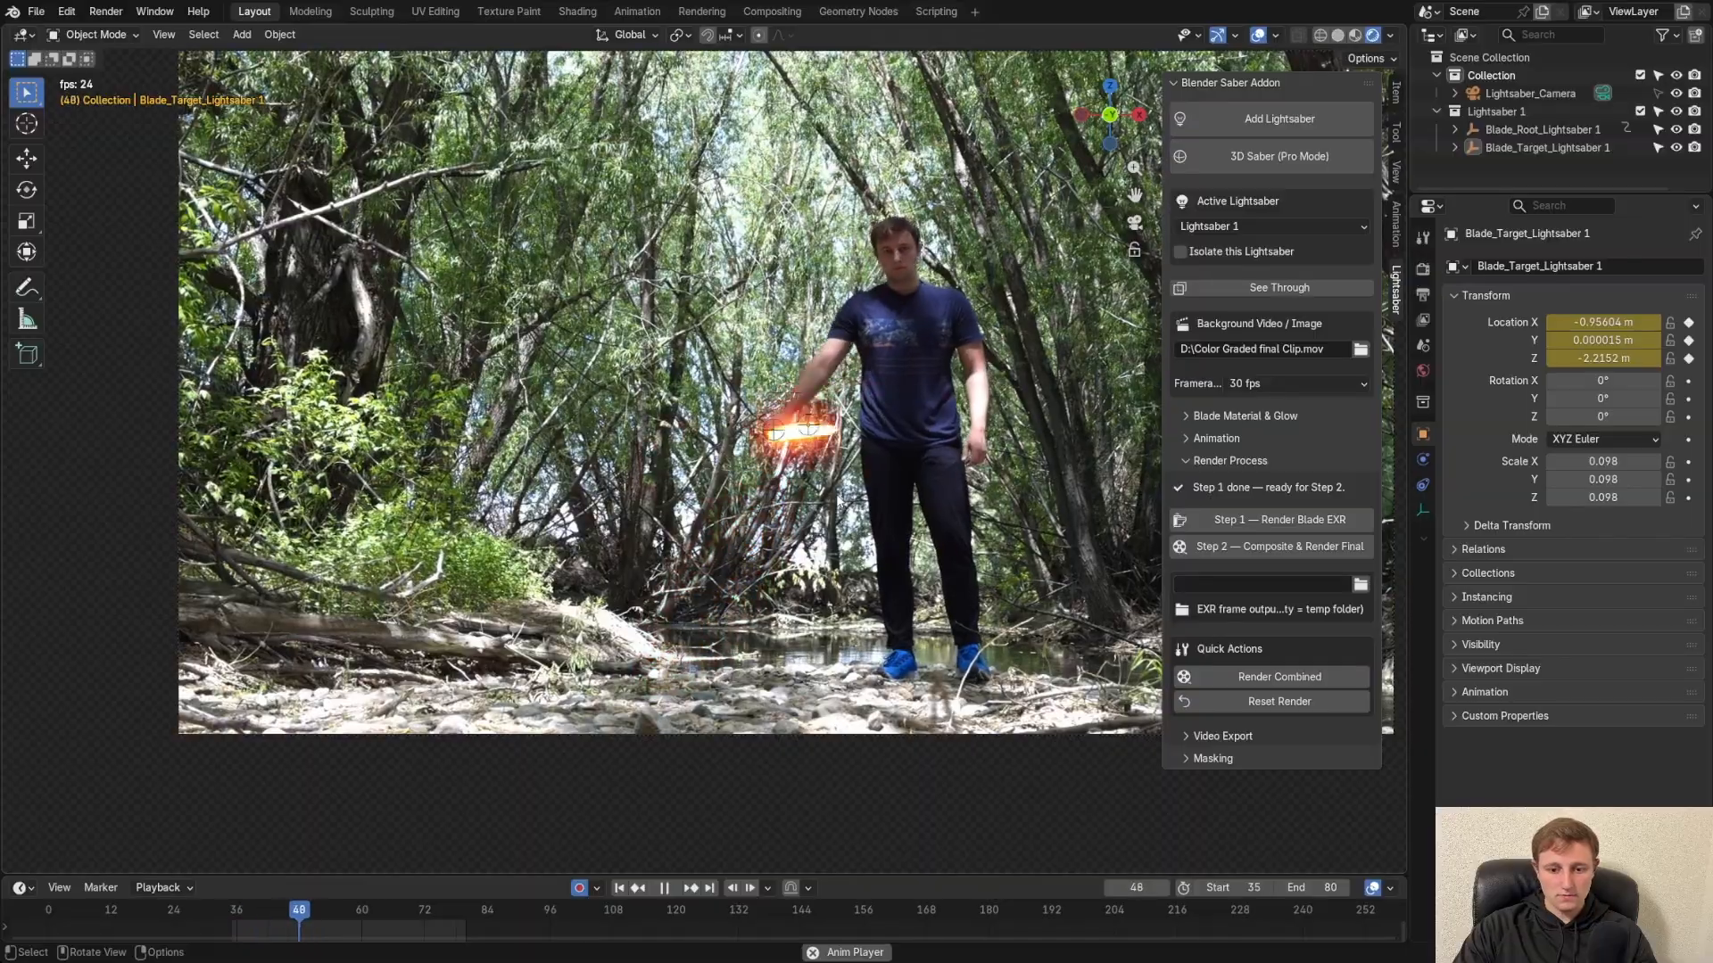
{"action": "key", "text": "space"}
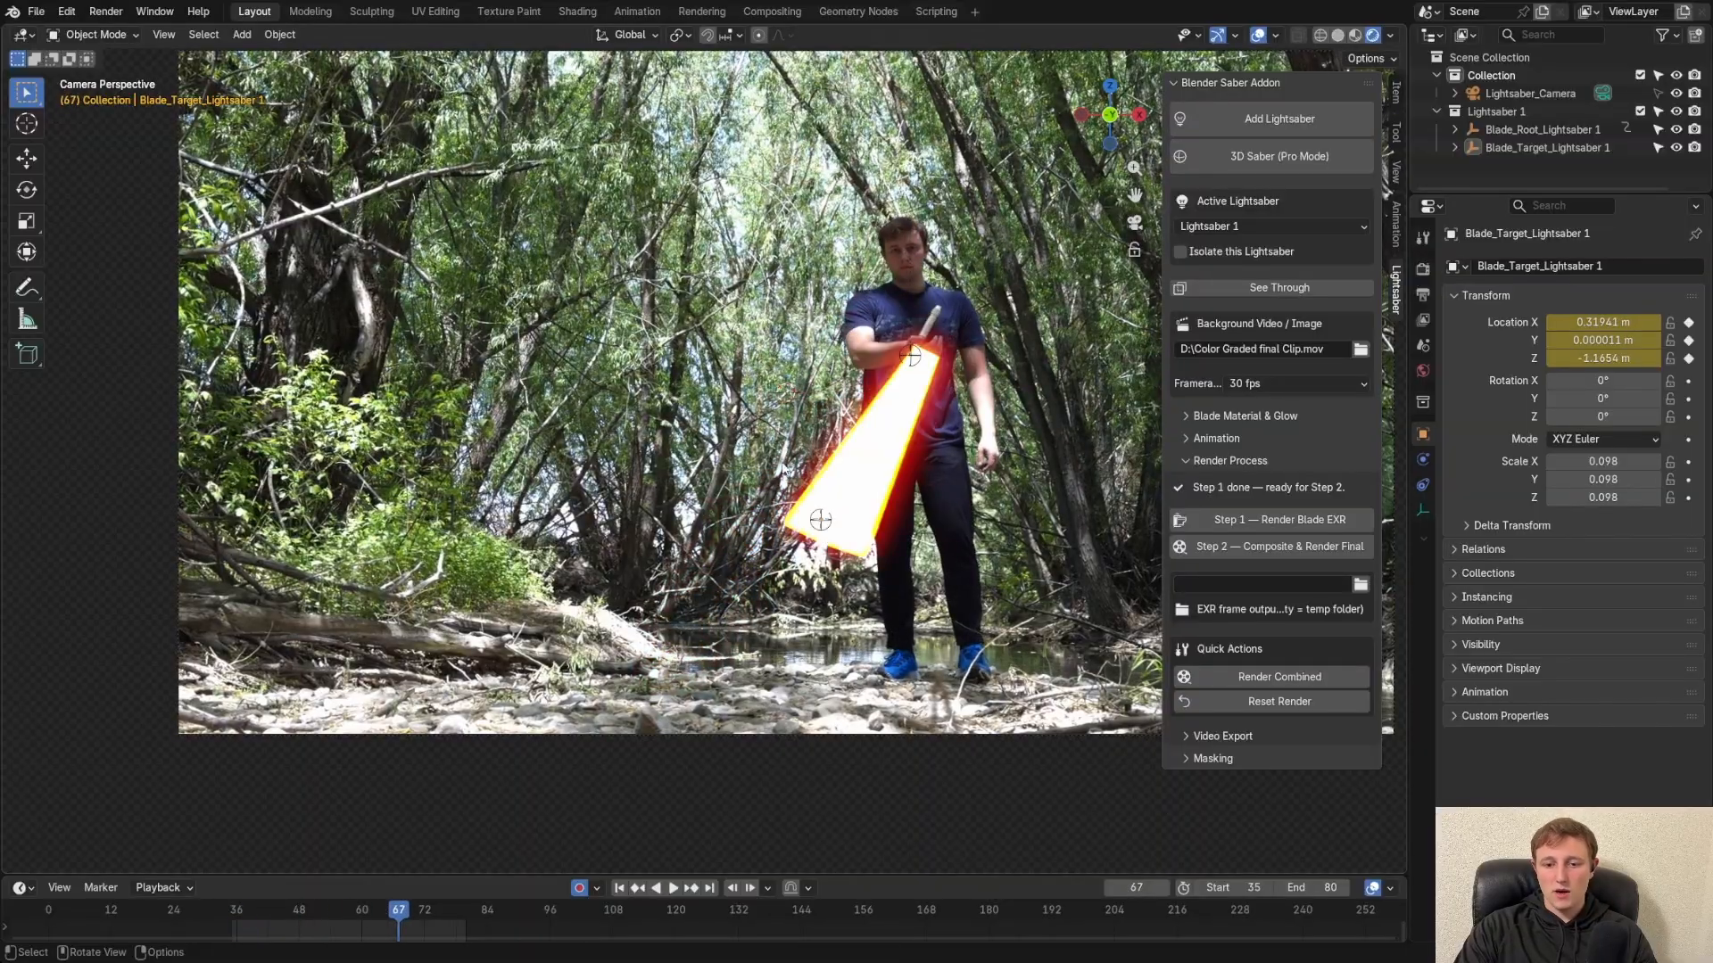
Set the blade's motion blur amount to 0.73 and the blur quality to 20
{"action": "scroll", "coordinate": [866, 415], "scroll_direction": "up", "scroll_amount": 2}
{"action": "middle_click_drag", "start_coordinate": [947, 361], "coordinate": [846, 420], "text": "shift"}
{"action": "scroll", "coordinate": [846, 420], "scroll_direction": "down", "scroll_amount": 2}
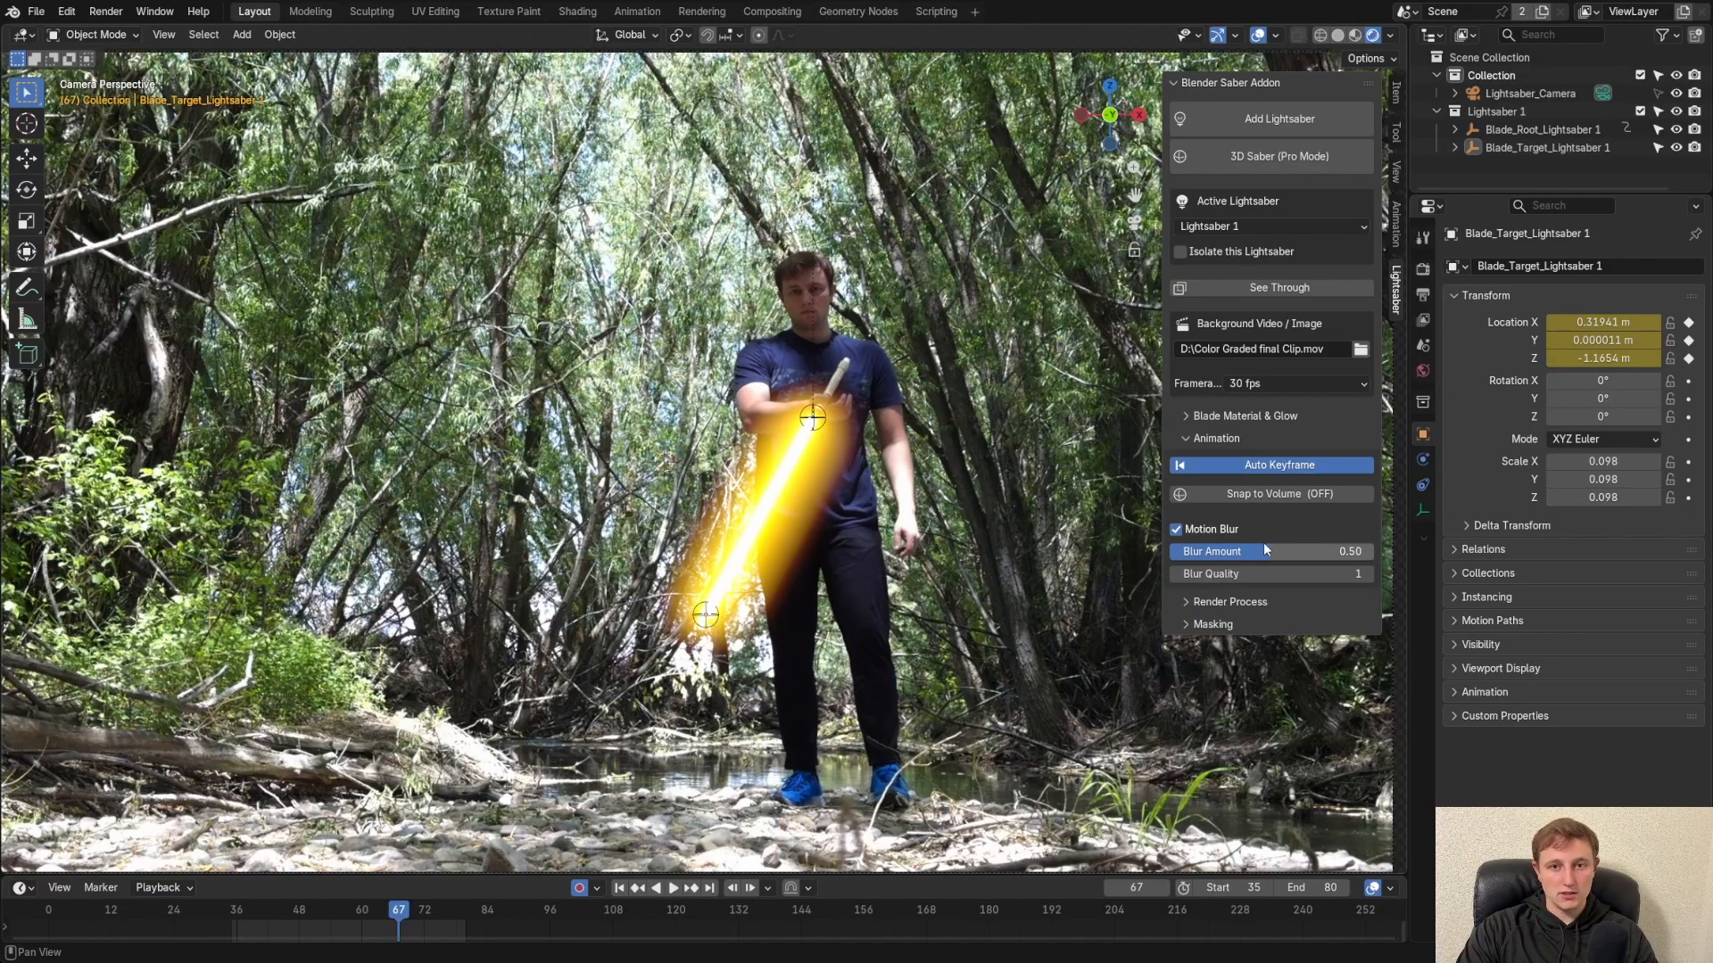
{"action": "left_click_drag", "start_coordinate": [1265, 548], "coordinate": [1319, 551]}
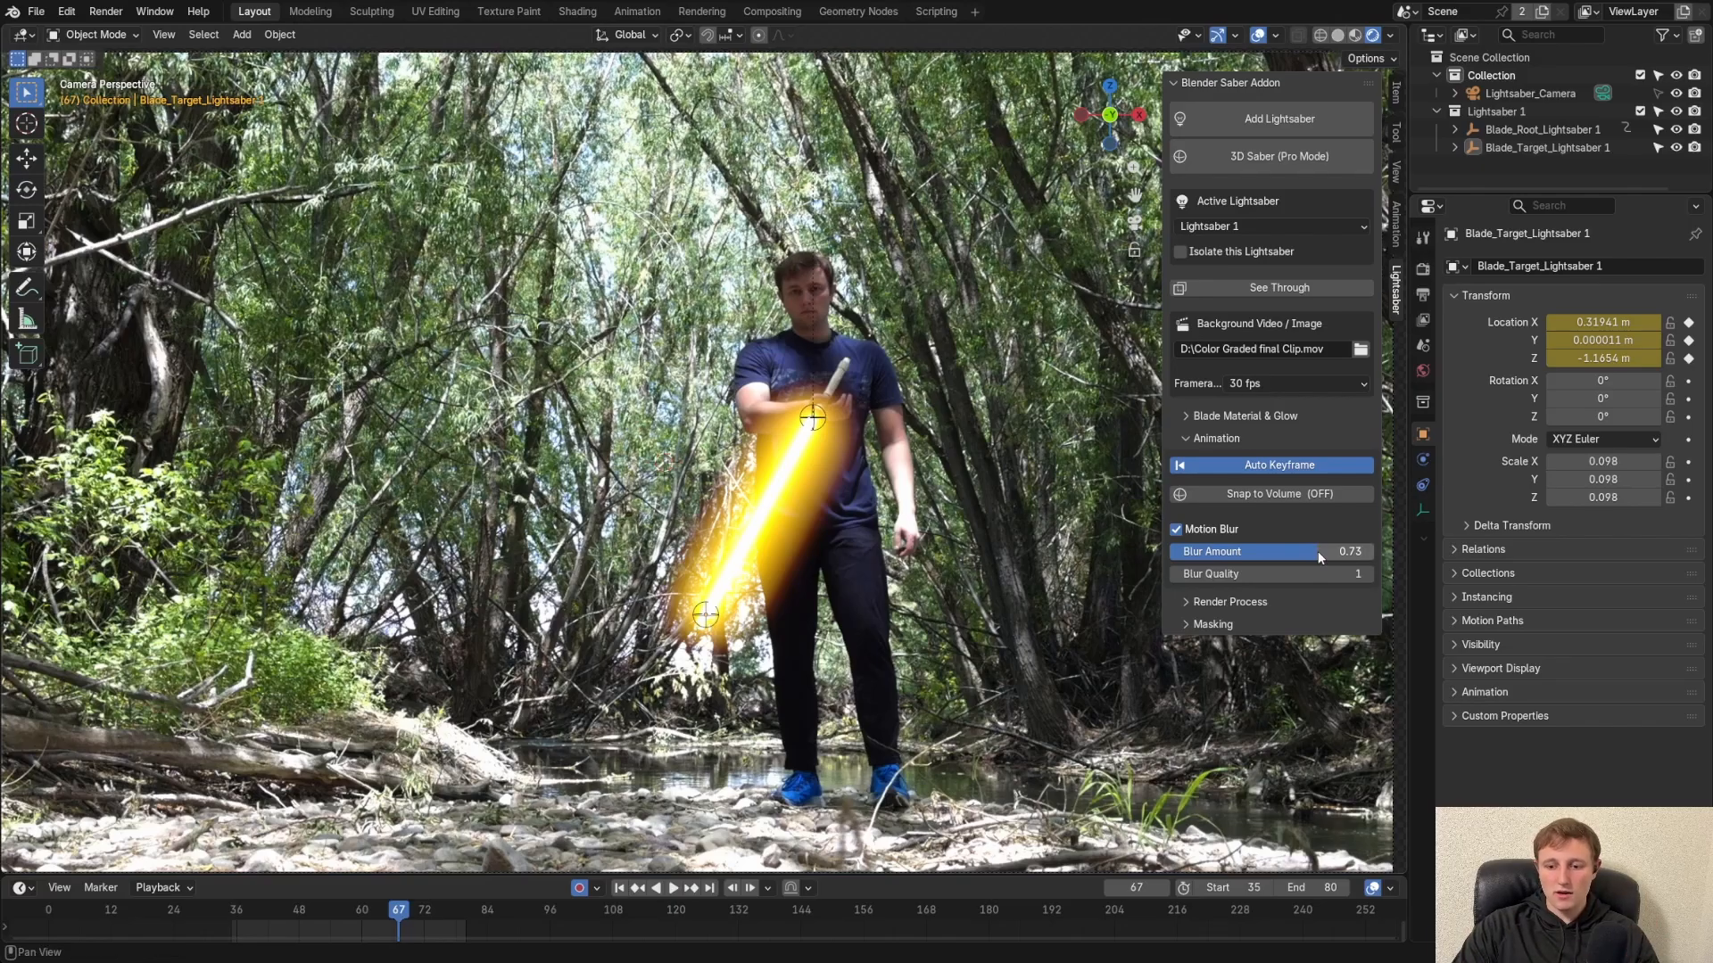
{"action": "mouse_move", "coordinate": [1310, 578]}
{"action": "left_mouse_down"}
{"action": "mouse_move", "coordinate": [1365, 571]}
{"action": "mouse_move", "coordinate": [1318, 578]}
{"action": "left_mouse_up"}
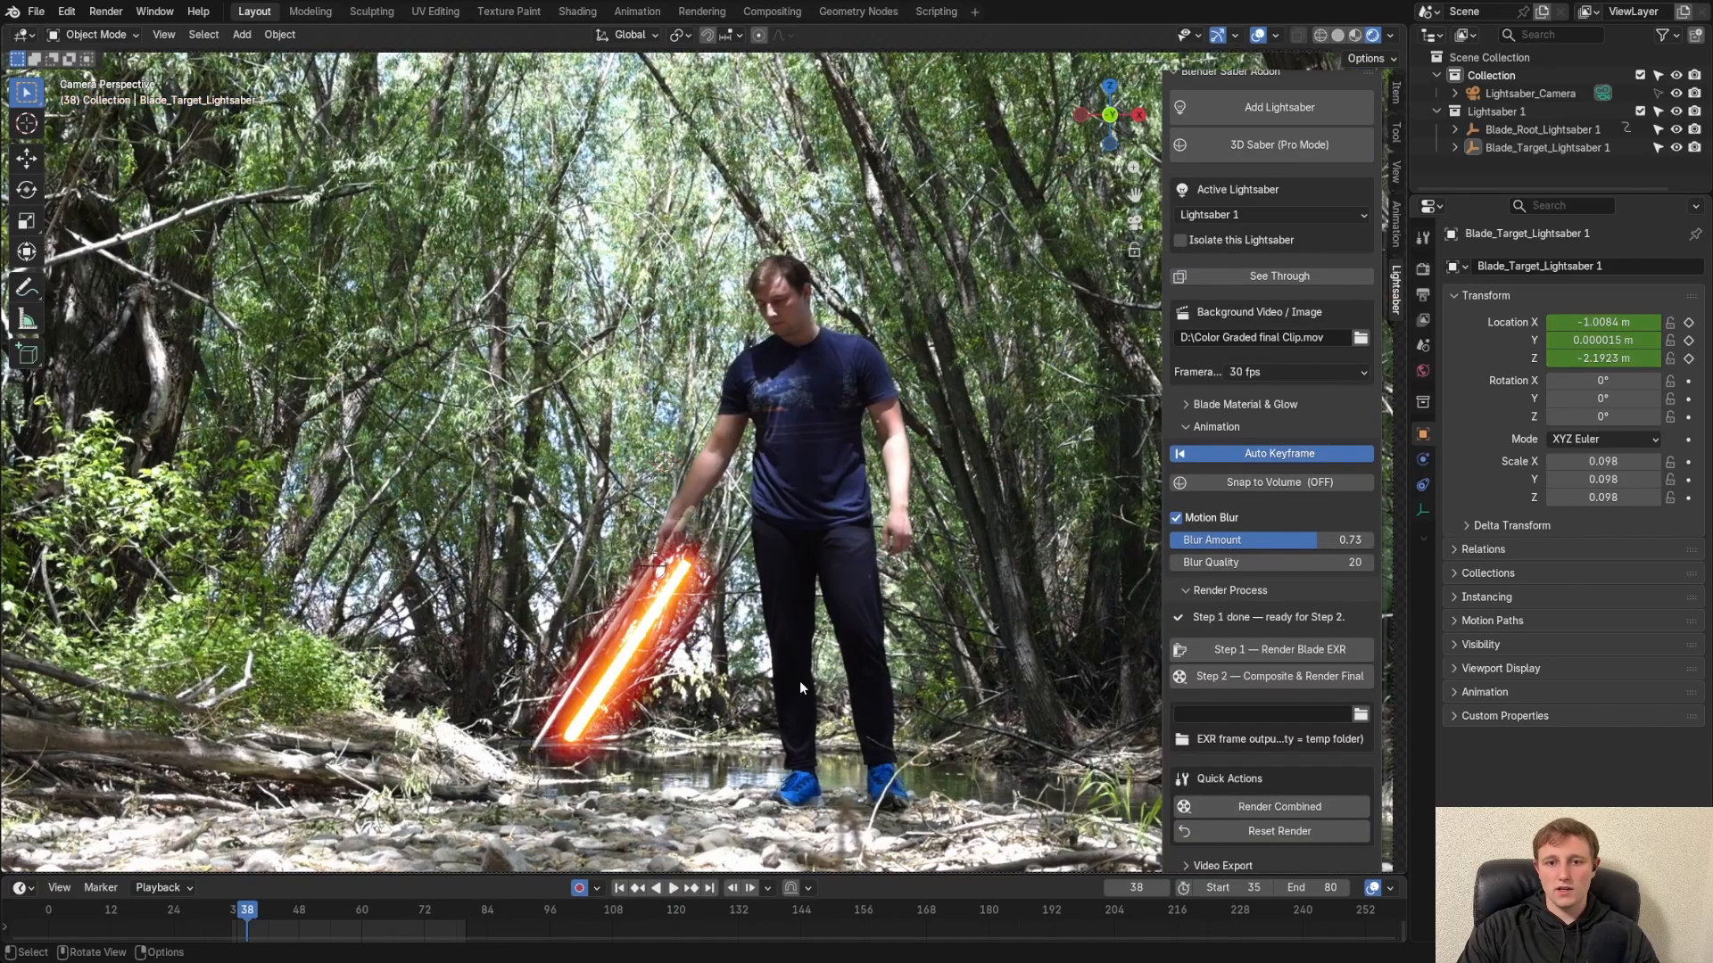
Play the animation up to frame 67 and examine the motion-blurred blade against the footage
{"action": "key", "text": "space"}
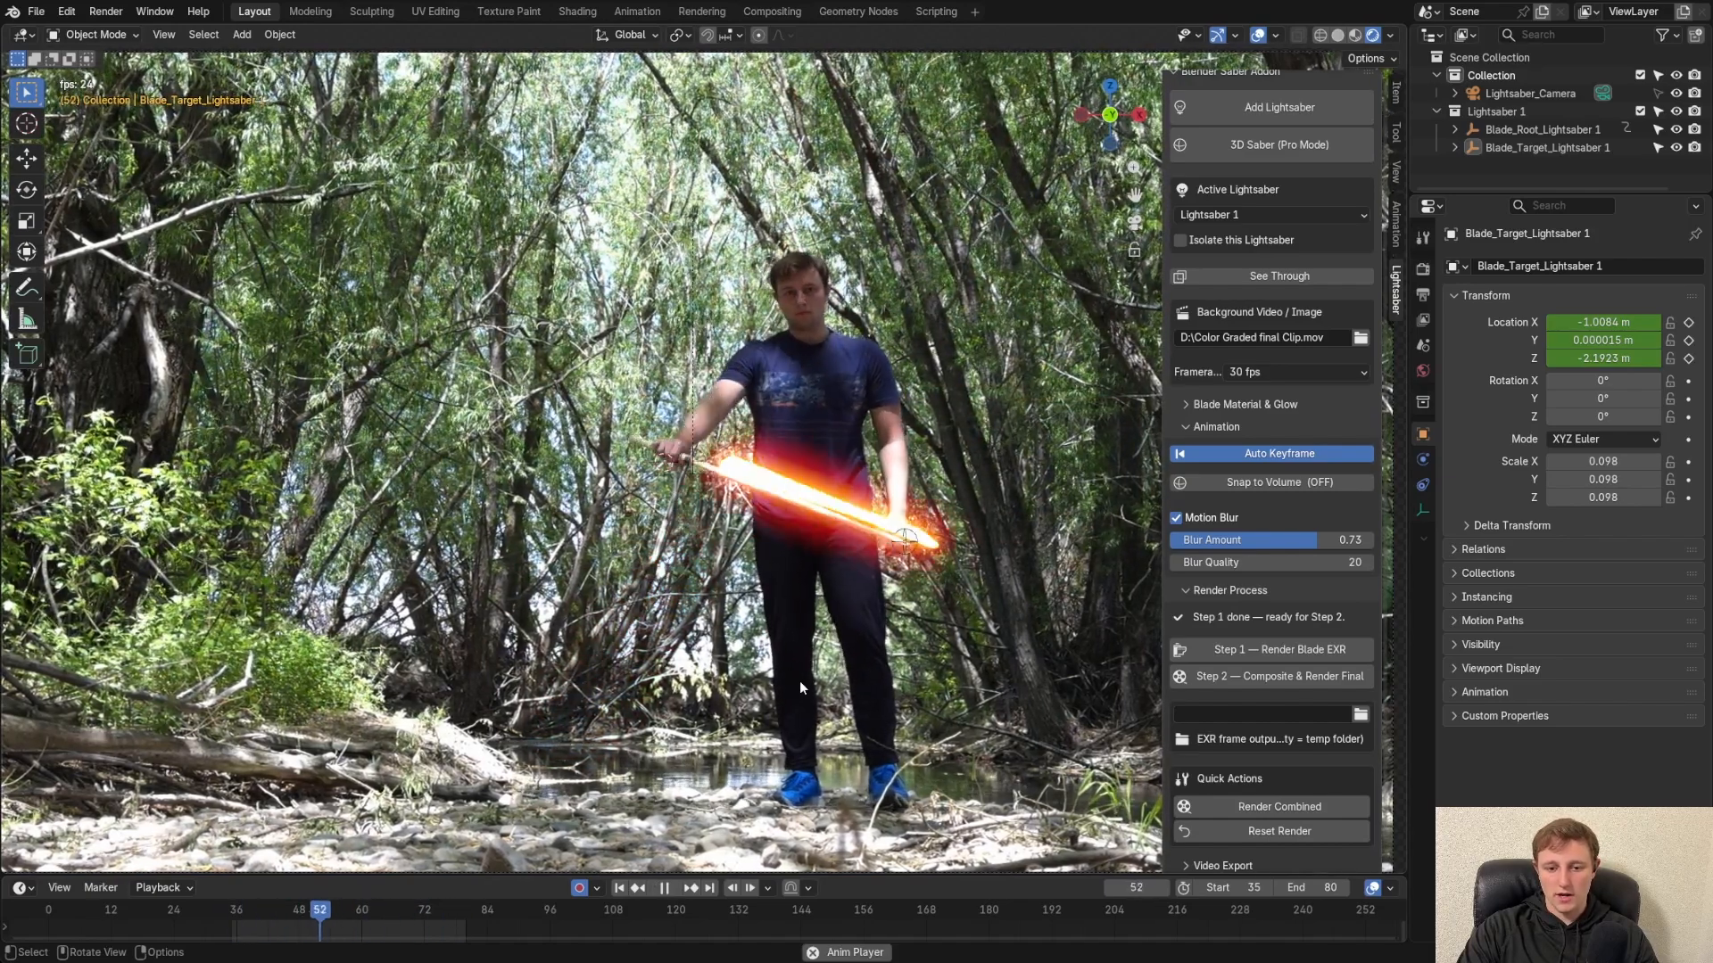
{"action": "key", "text": "space"}
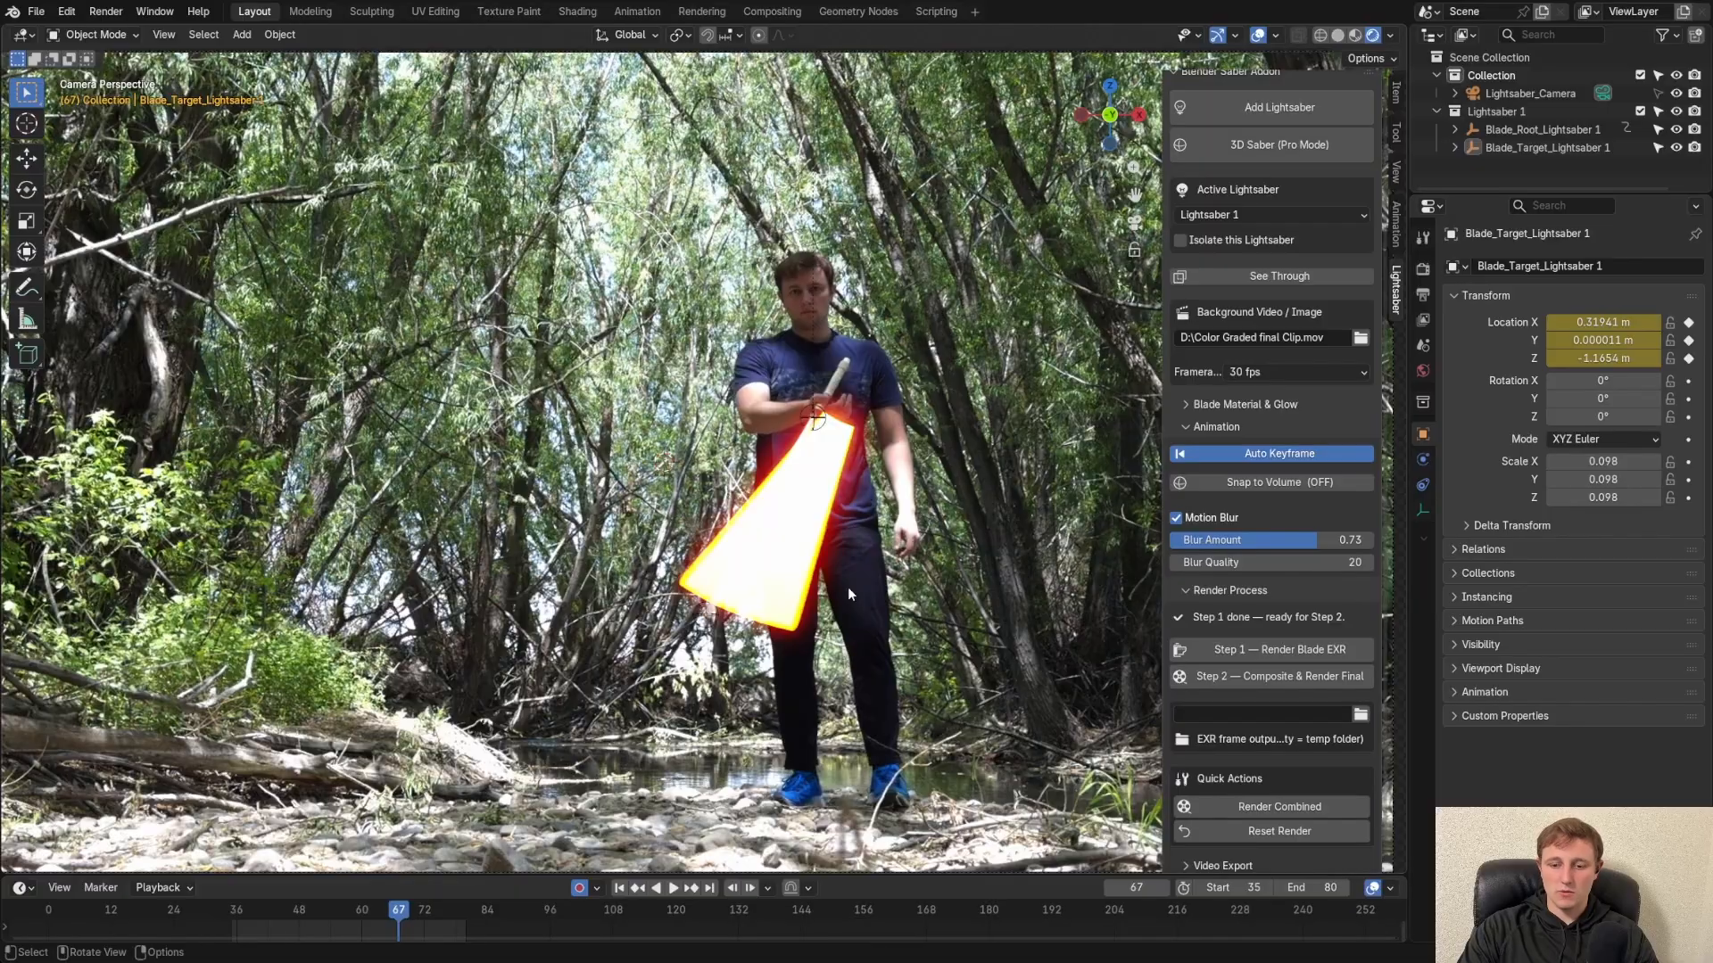
{"action": "scroll", "coordinate": [1225, 616], "scroll_direction": "down", "scroll_amount": 1}
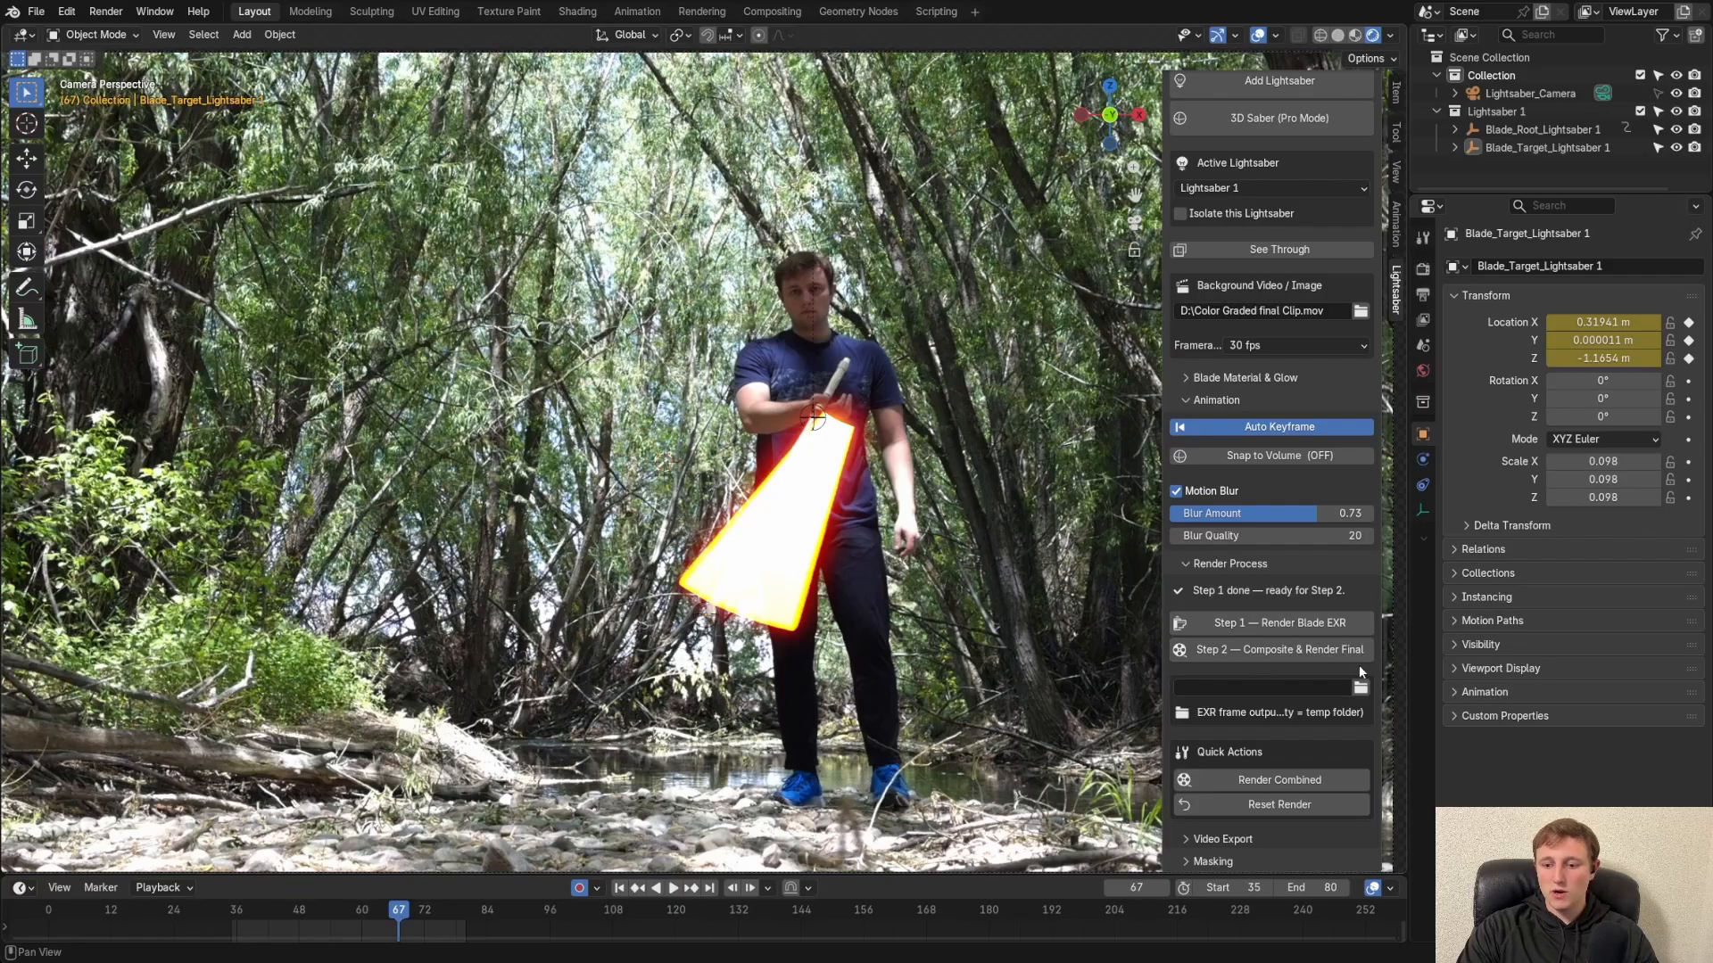
{"action": "scroll", "coordinate": [706, 576], "scroll_direction": "down", "scroll_amount": 3}
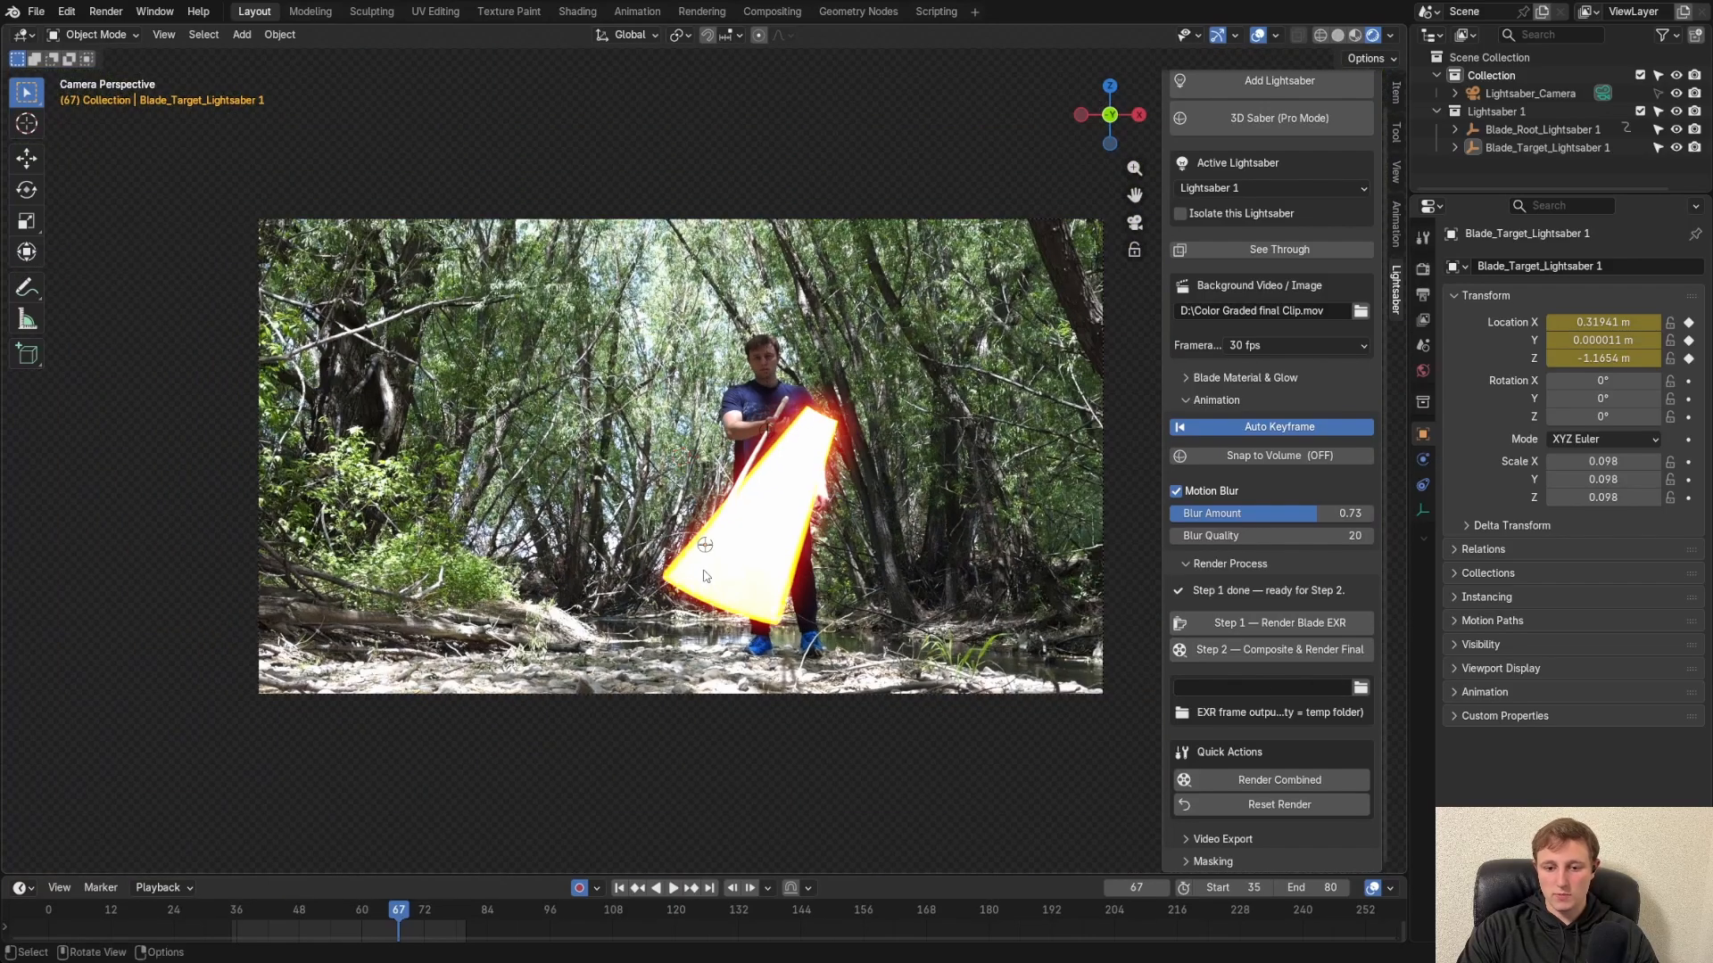
{"action": "scroll", "coordinate": [706, 576], "scroll_direction": "up", "scroll_amount": 3}
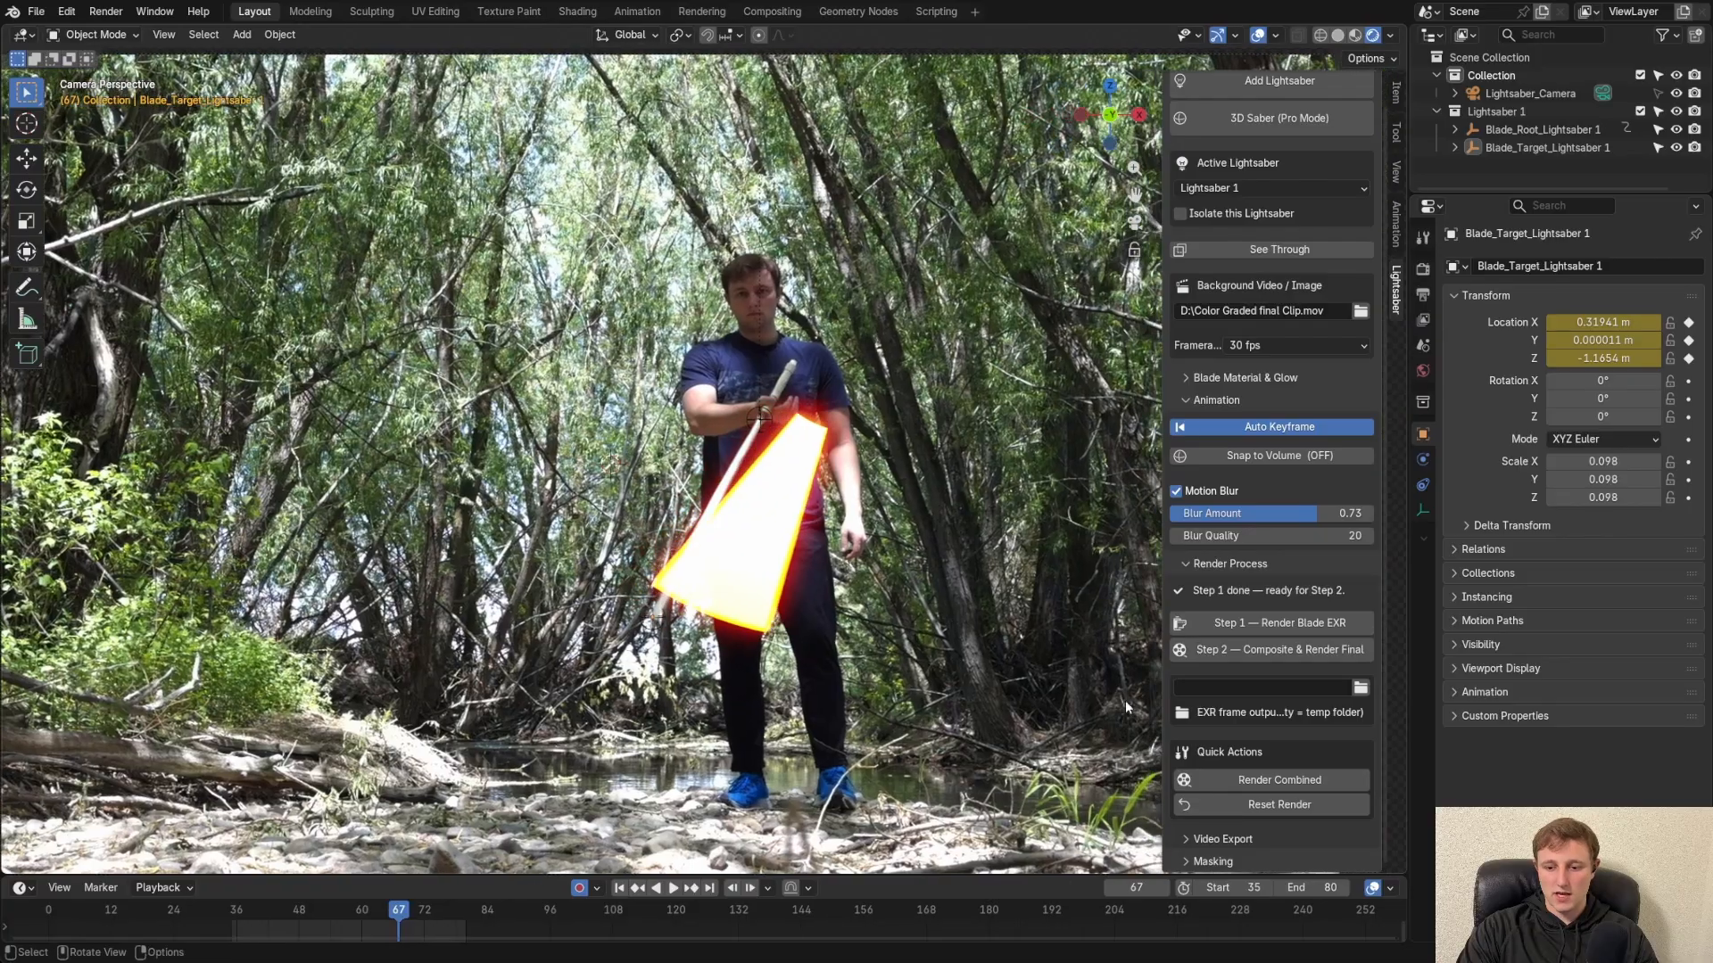
Set the video export's output directory to the Desktop folder
{"action": "left_click", "coordinate": [1222, 838]}
{"action": "scroll", "coordinate": [1276, 758], "scroll_direction": "down", "scroll_amount": 4}
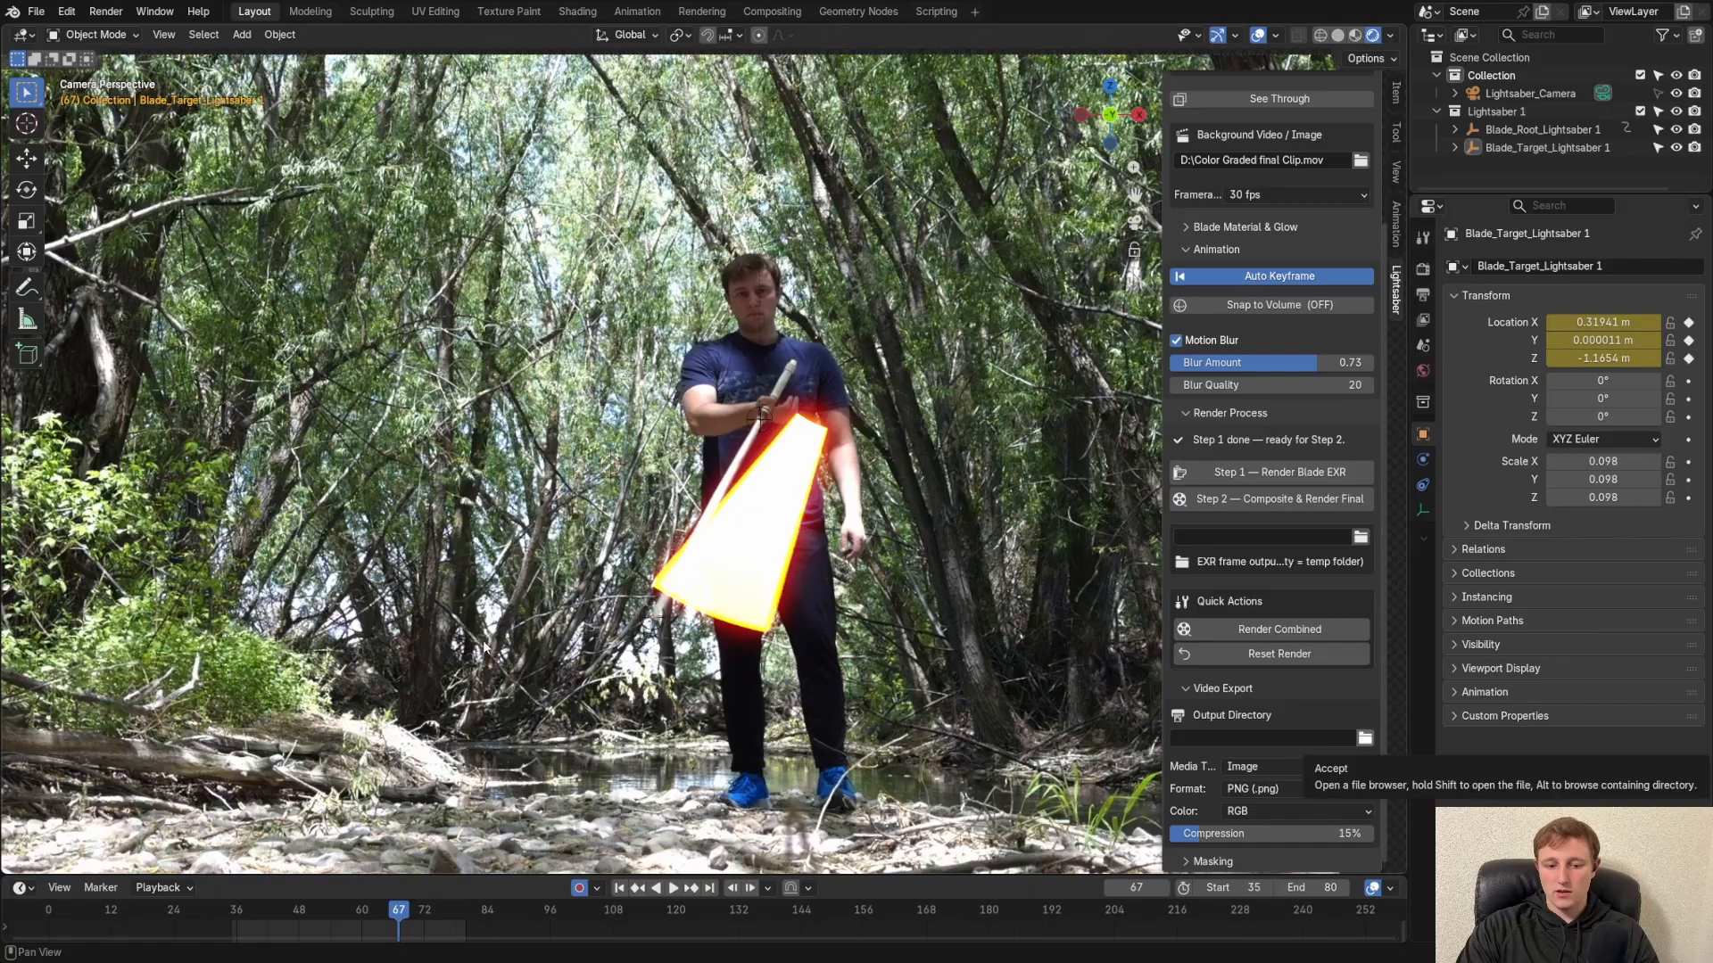
{"action": "left_click", "coordinate": [1365, 738]}
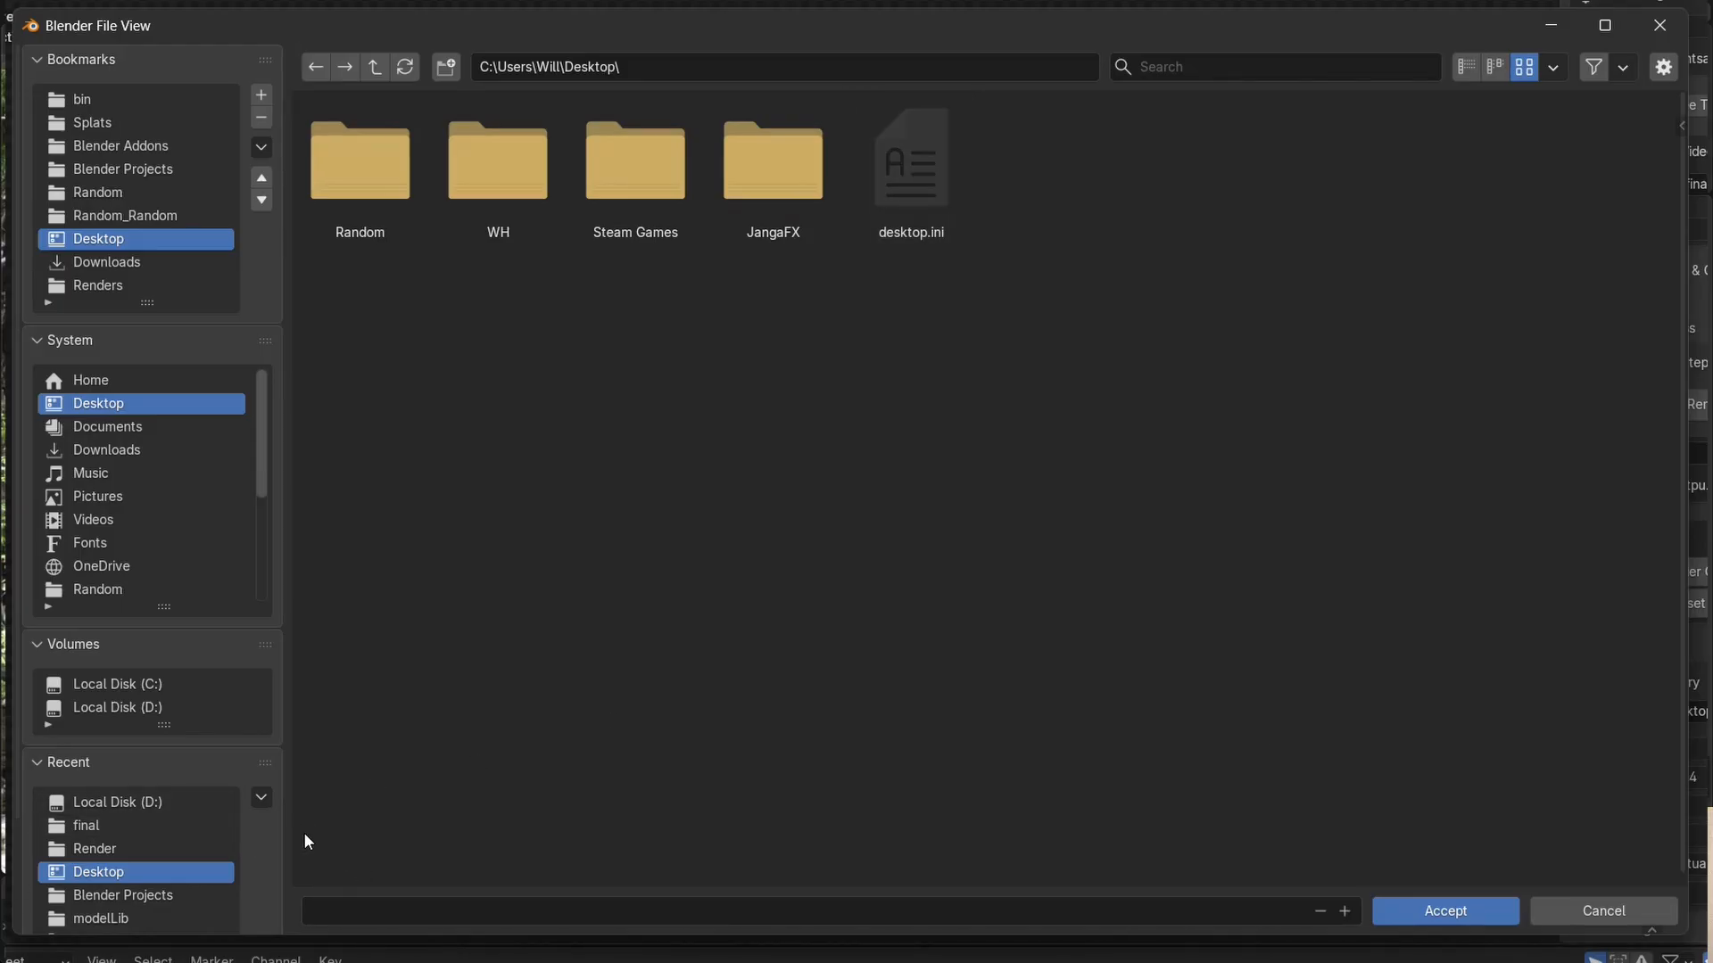
{"action": "left_click", "coordinate": [1441, 911]}
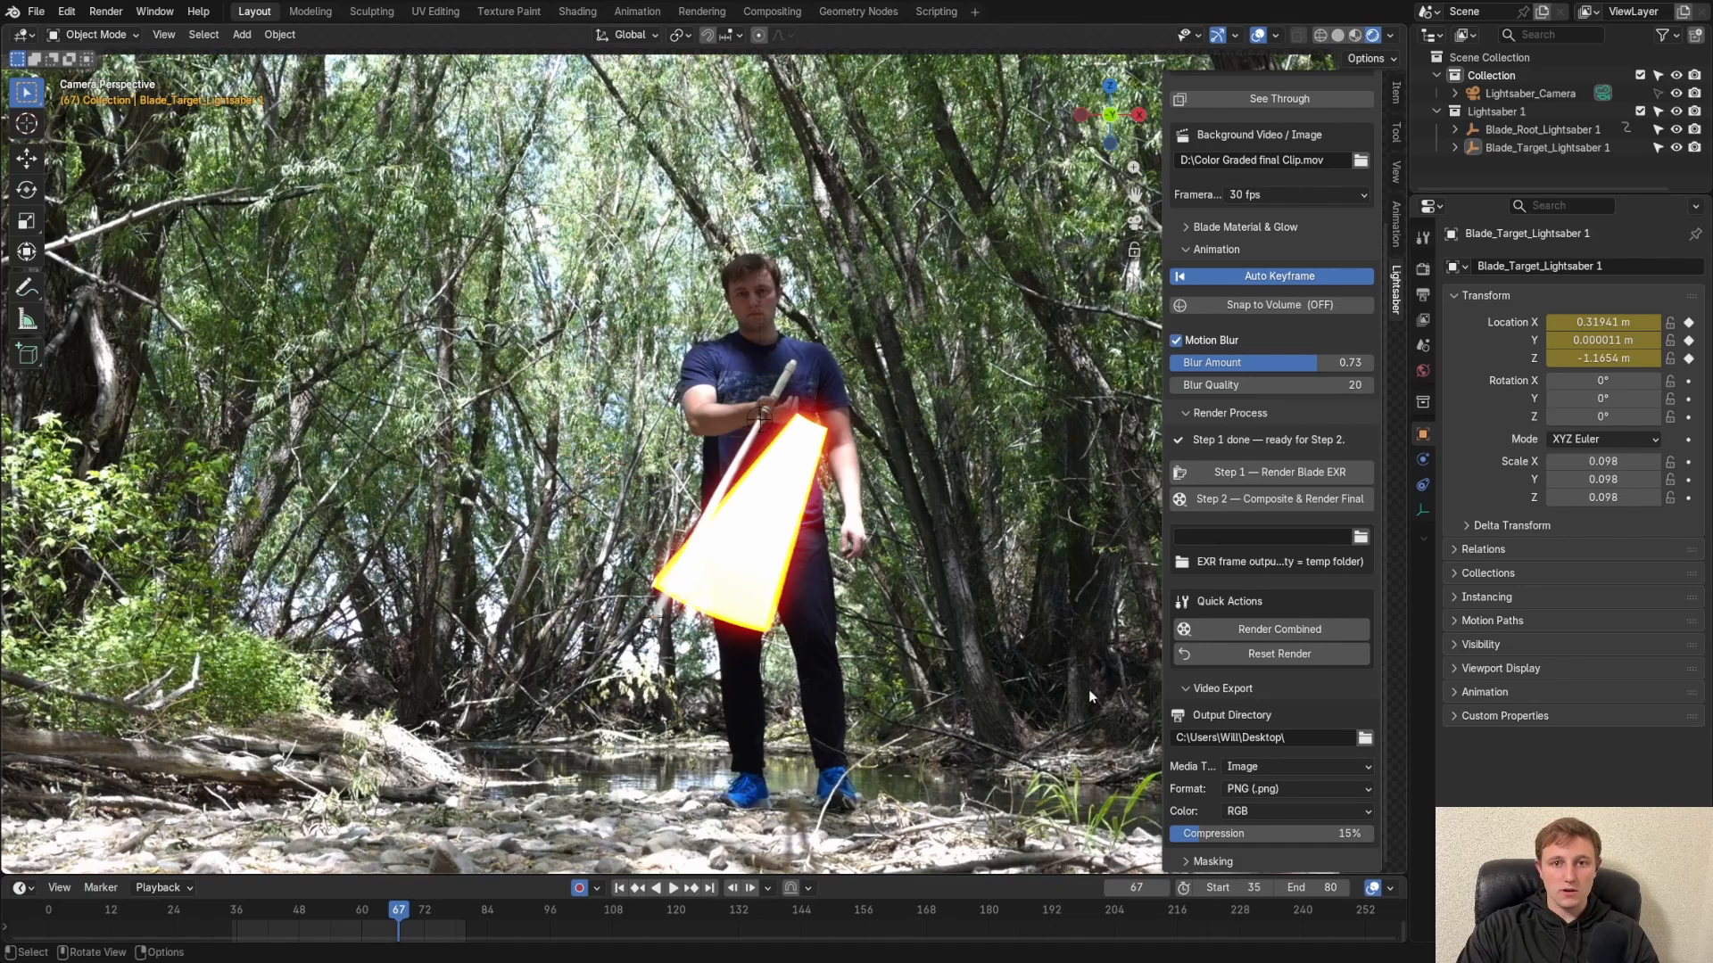
Set the export's media type to Video and review the container and quality choices, keeping MPEG-4 and Perceptually Lossless
{"action": "left_click", "coordinate": [1248, 769]}
{"action": "left_click", "coordinate": [1259, 827]}
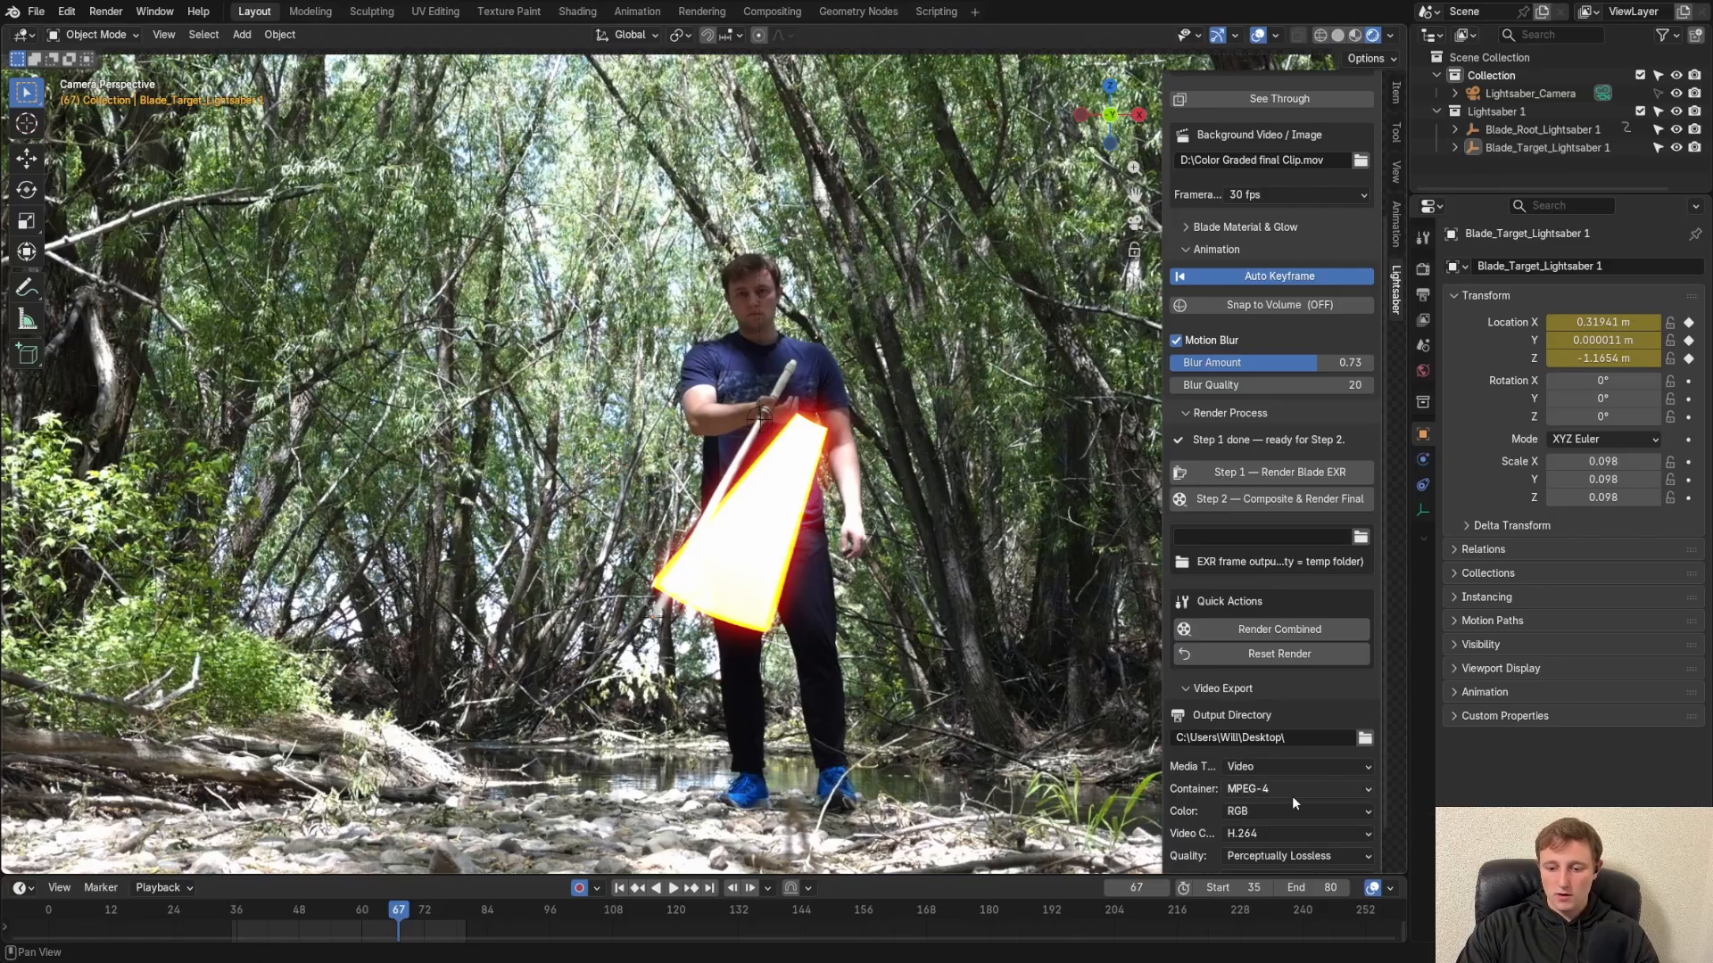
{"action": "left_click", "coordinate": [1292, 793]}
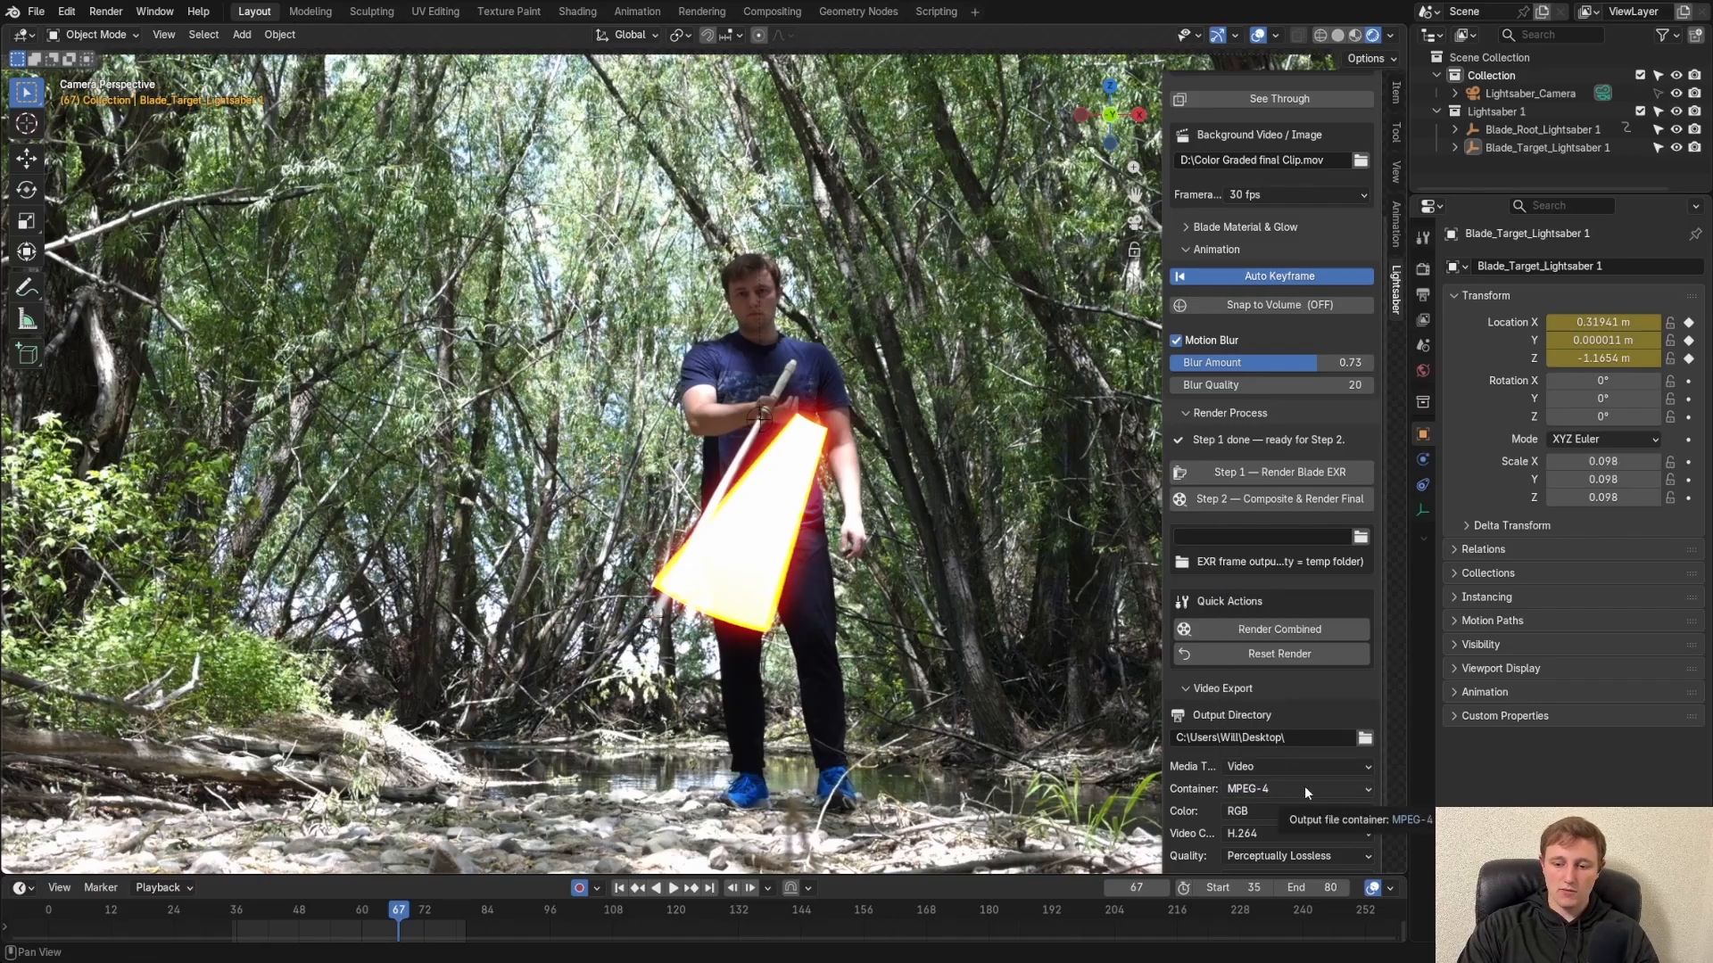
{"action": "scroll", "coordinate": [1266, 859], "scroll_direction": "down", "scroll_amount": 1}
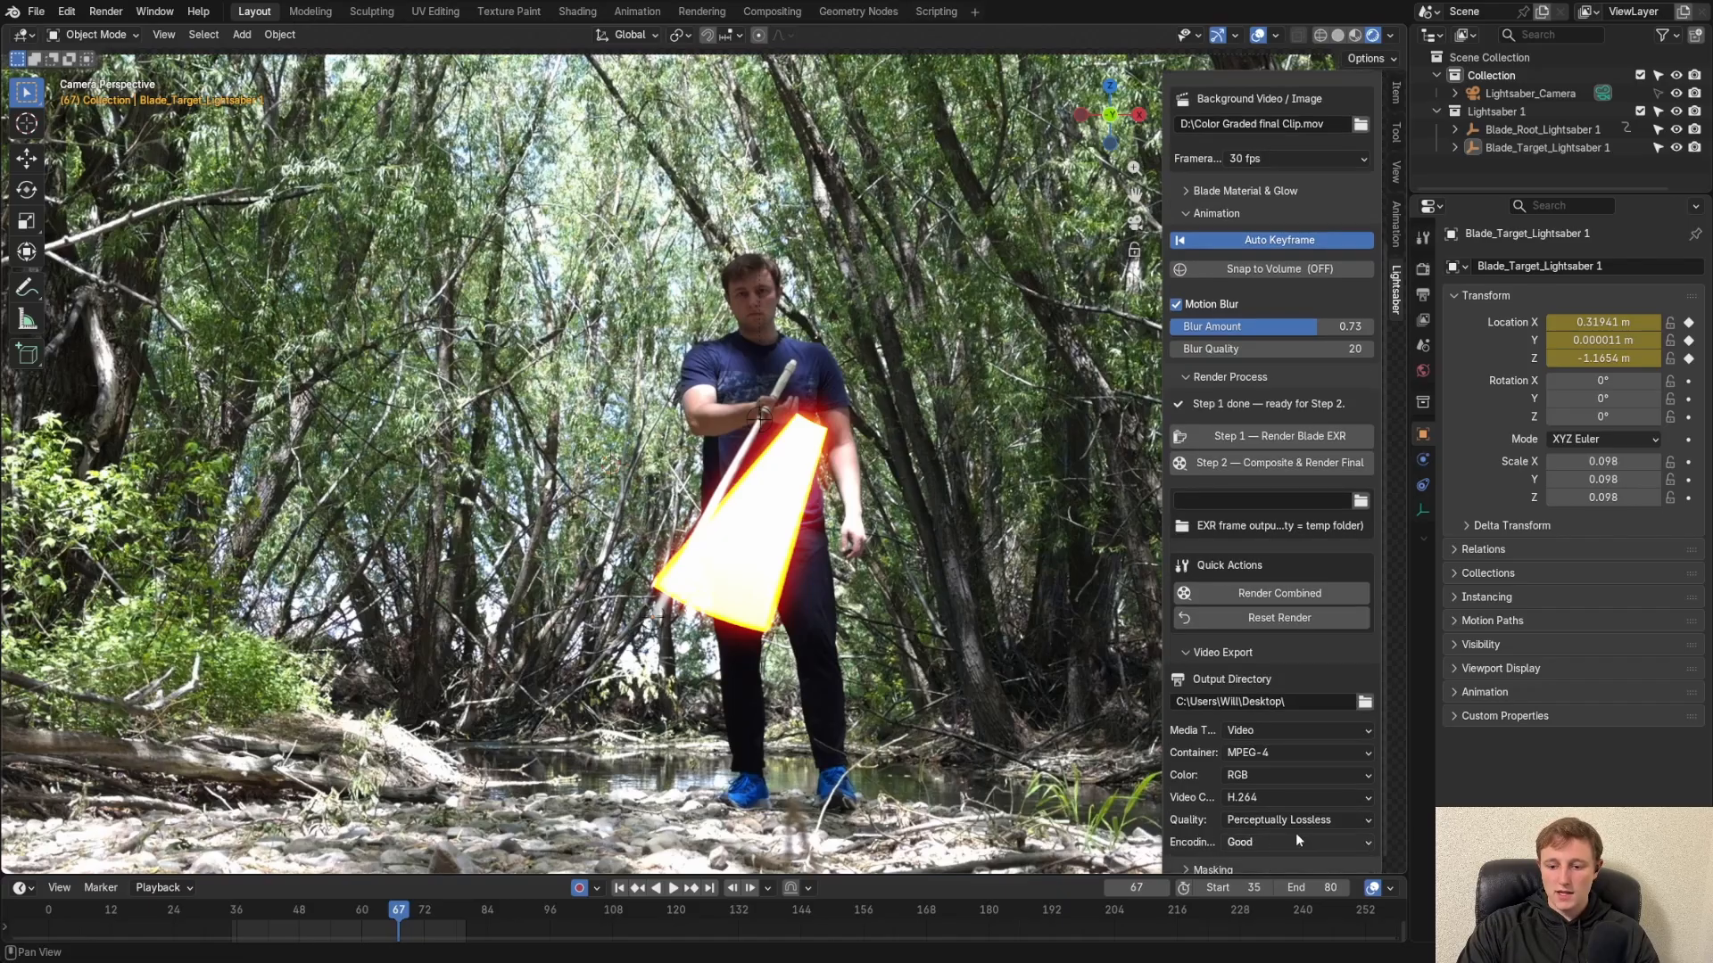
{"action": "left_click", "coordinate": [1356, 820]}
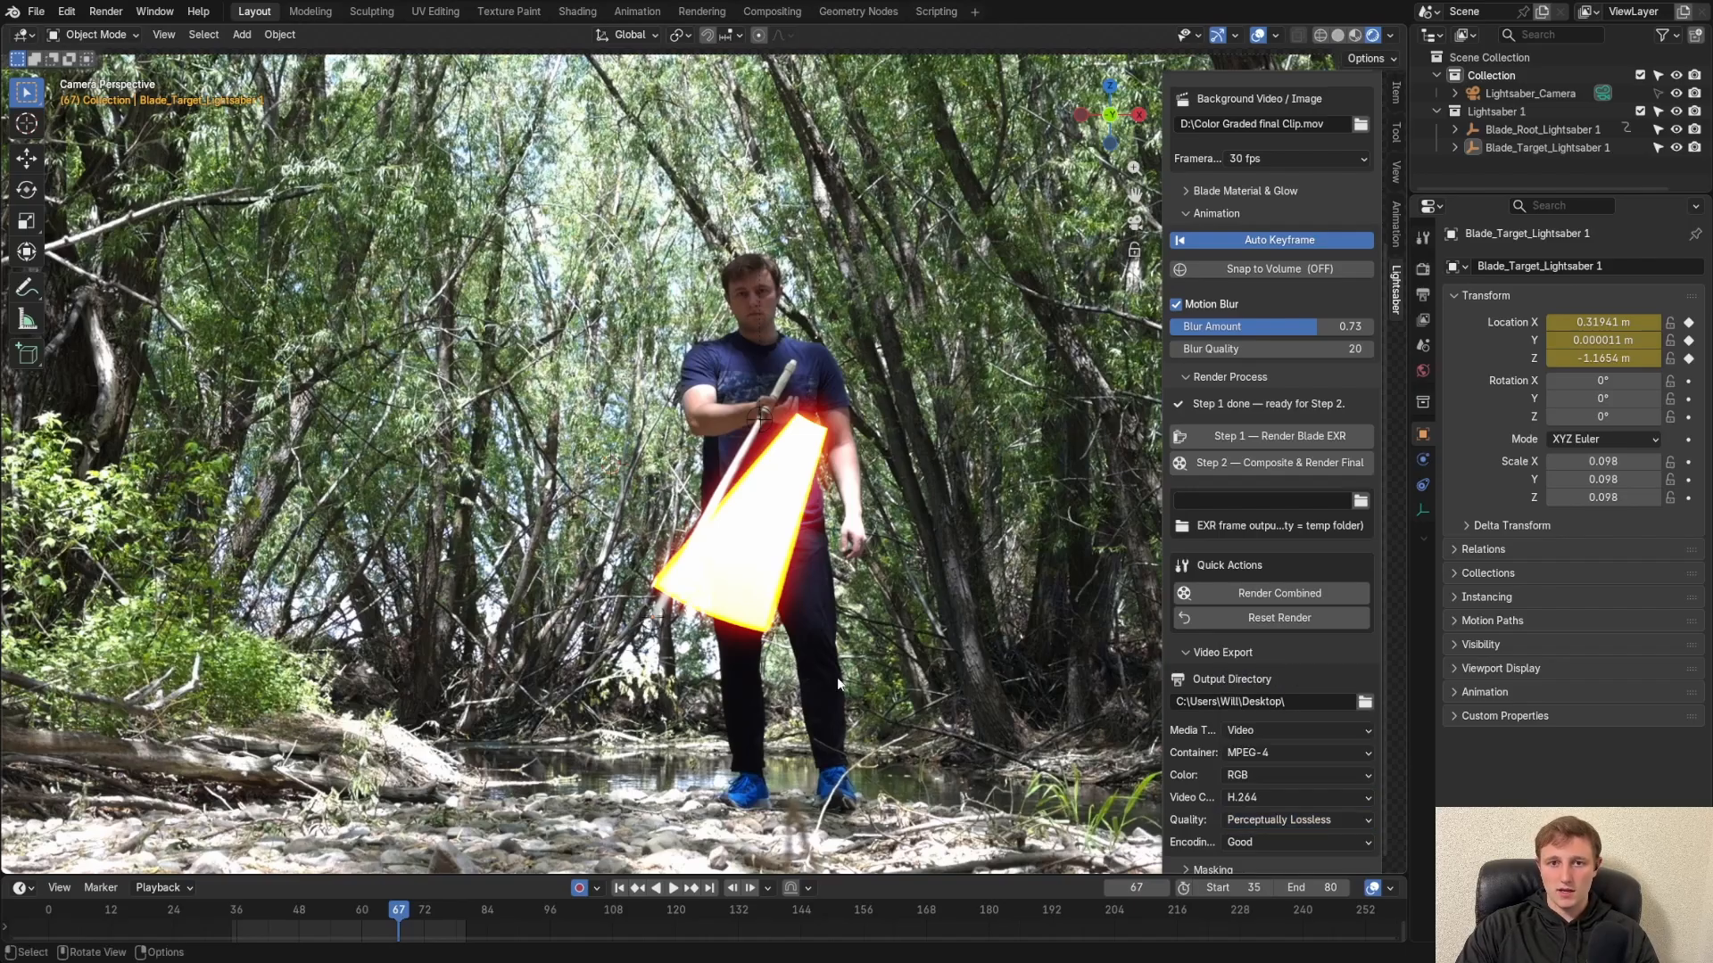
{"action": "scroll", "coordinate": [1285, 602], "scroll_direction": "down", "scroll_amount": 1}
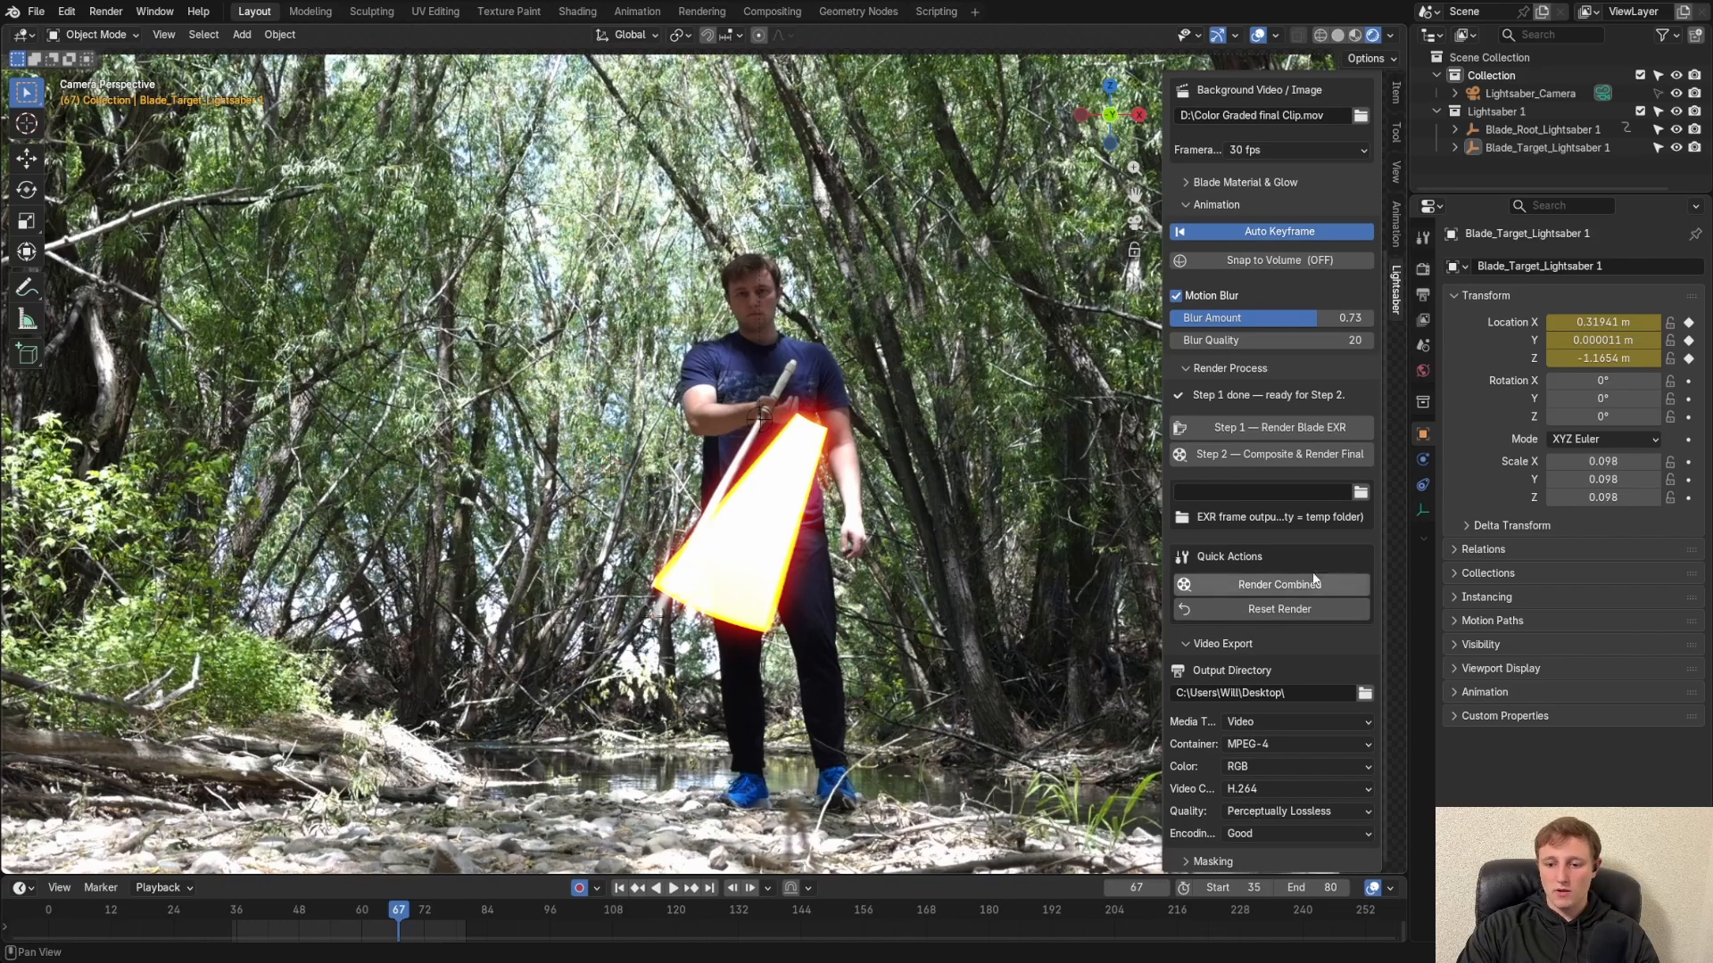
Run Step 2, Composite & Render Final, and open the rendered clip 0035-0080 from the desktop
{"action": "left_click", "coordinate": [1270, 457]}
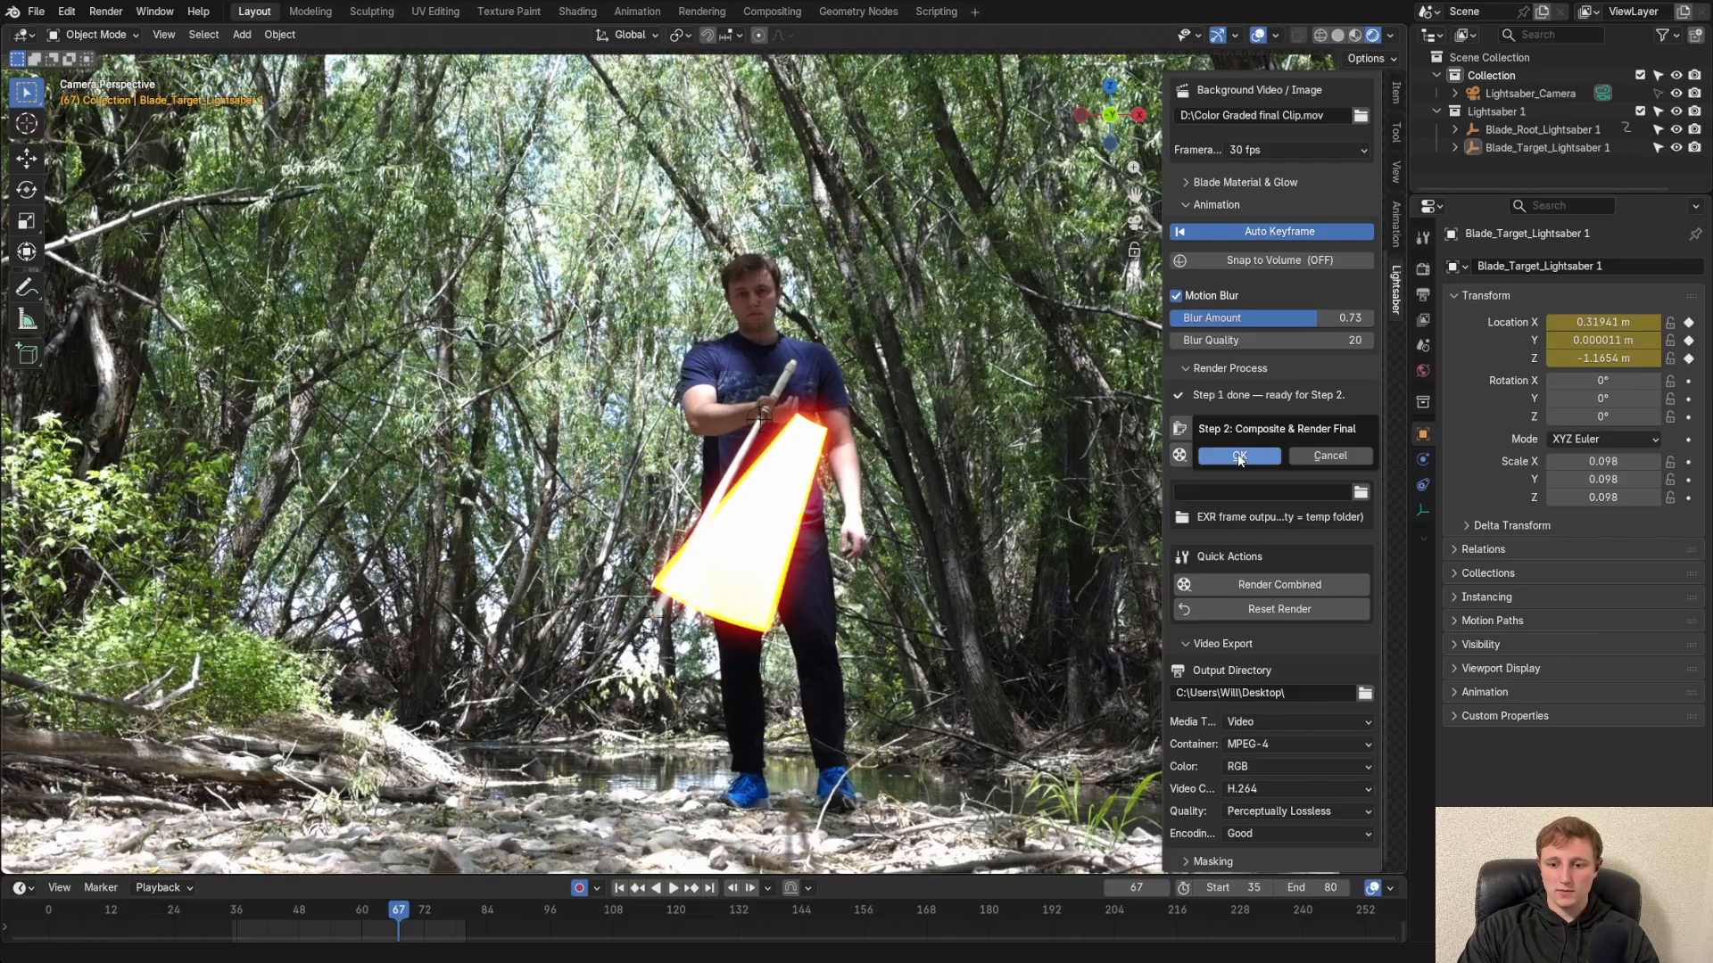
{"action": "left_click", "coordinate": [1239, 457]}
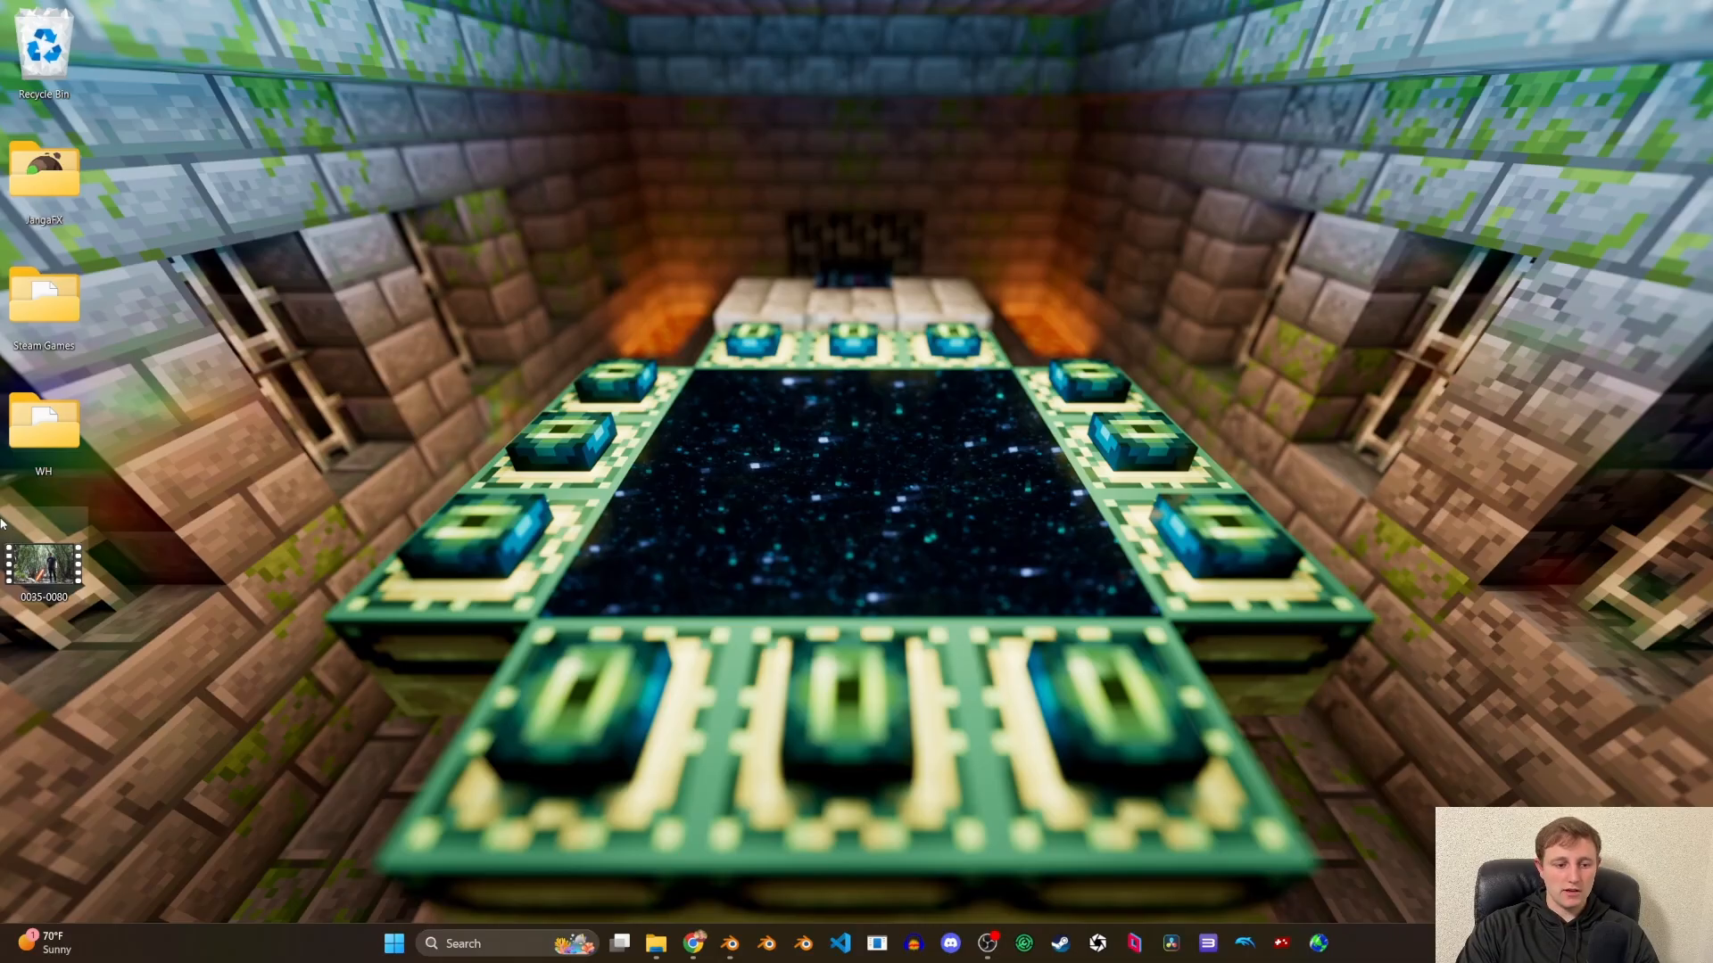
{"action": "double_click", "coordinate": [44, 563]}
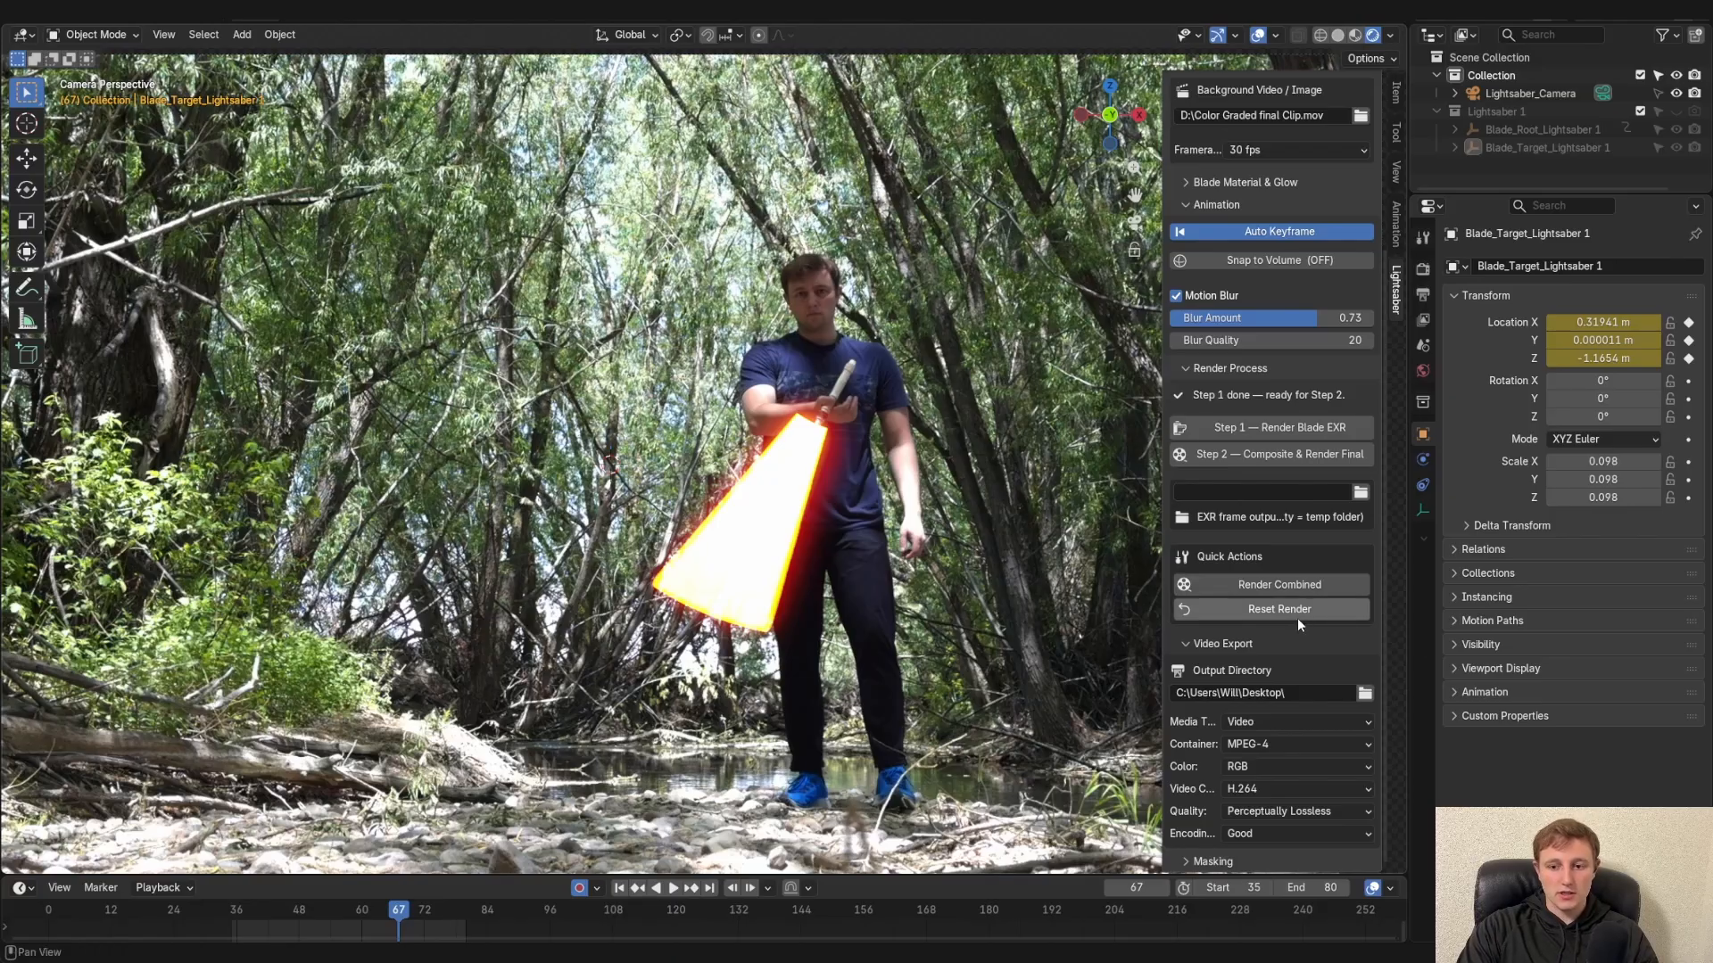
Reset the add-on's render to restore the editable lightsaber
{"action": "left_click", "coordinate": [1256, 613]}
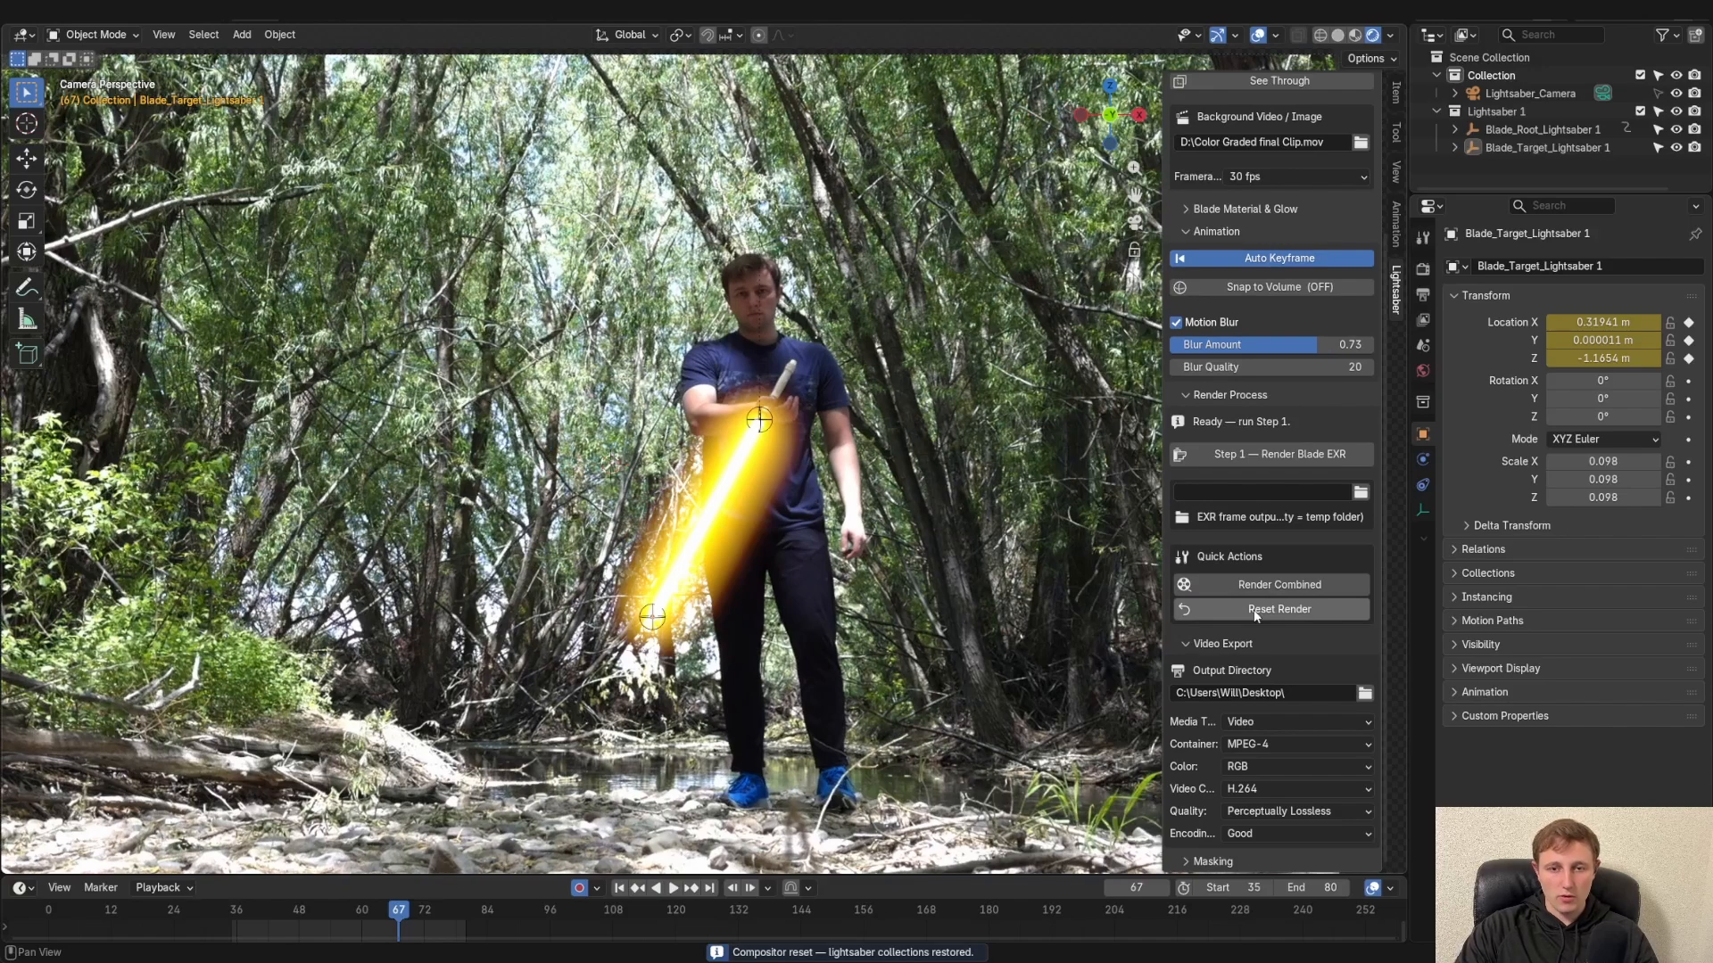
{"action": "right_click", "coordinate": [1256, 613]}
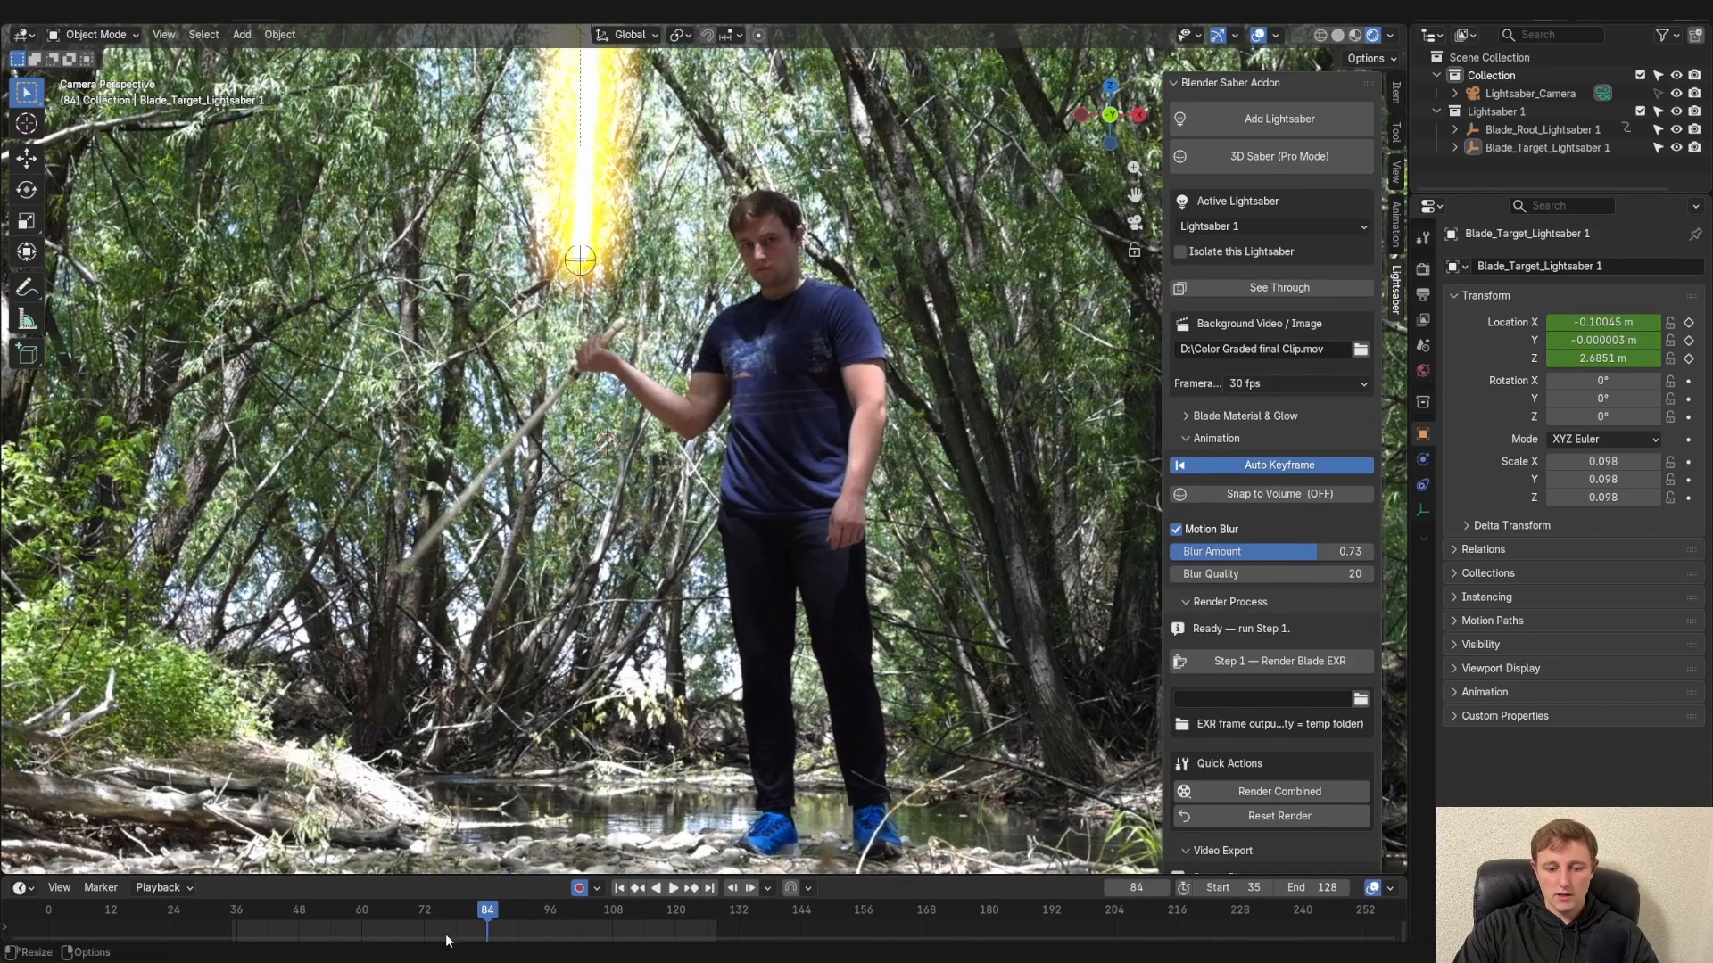
On frame 82, move the blade's target down to the man's hip and reposition the root near his raised hand
{"action": "mouse_move", "coordinate": [487, 919]}
{"action": "left_mouse_down"}
{"action": "mouse_move", "coordinate": [510, 922]}
{"action": "mouse_move", "coordinate": [486, 919]}
{"action": "left_mouse_up"}
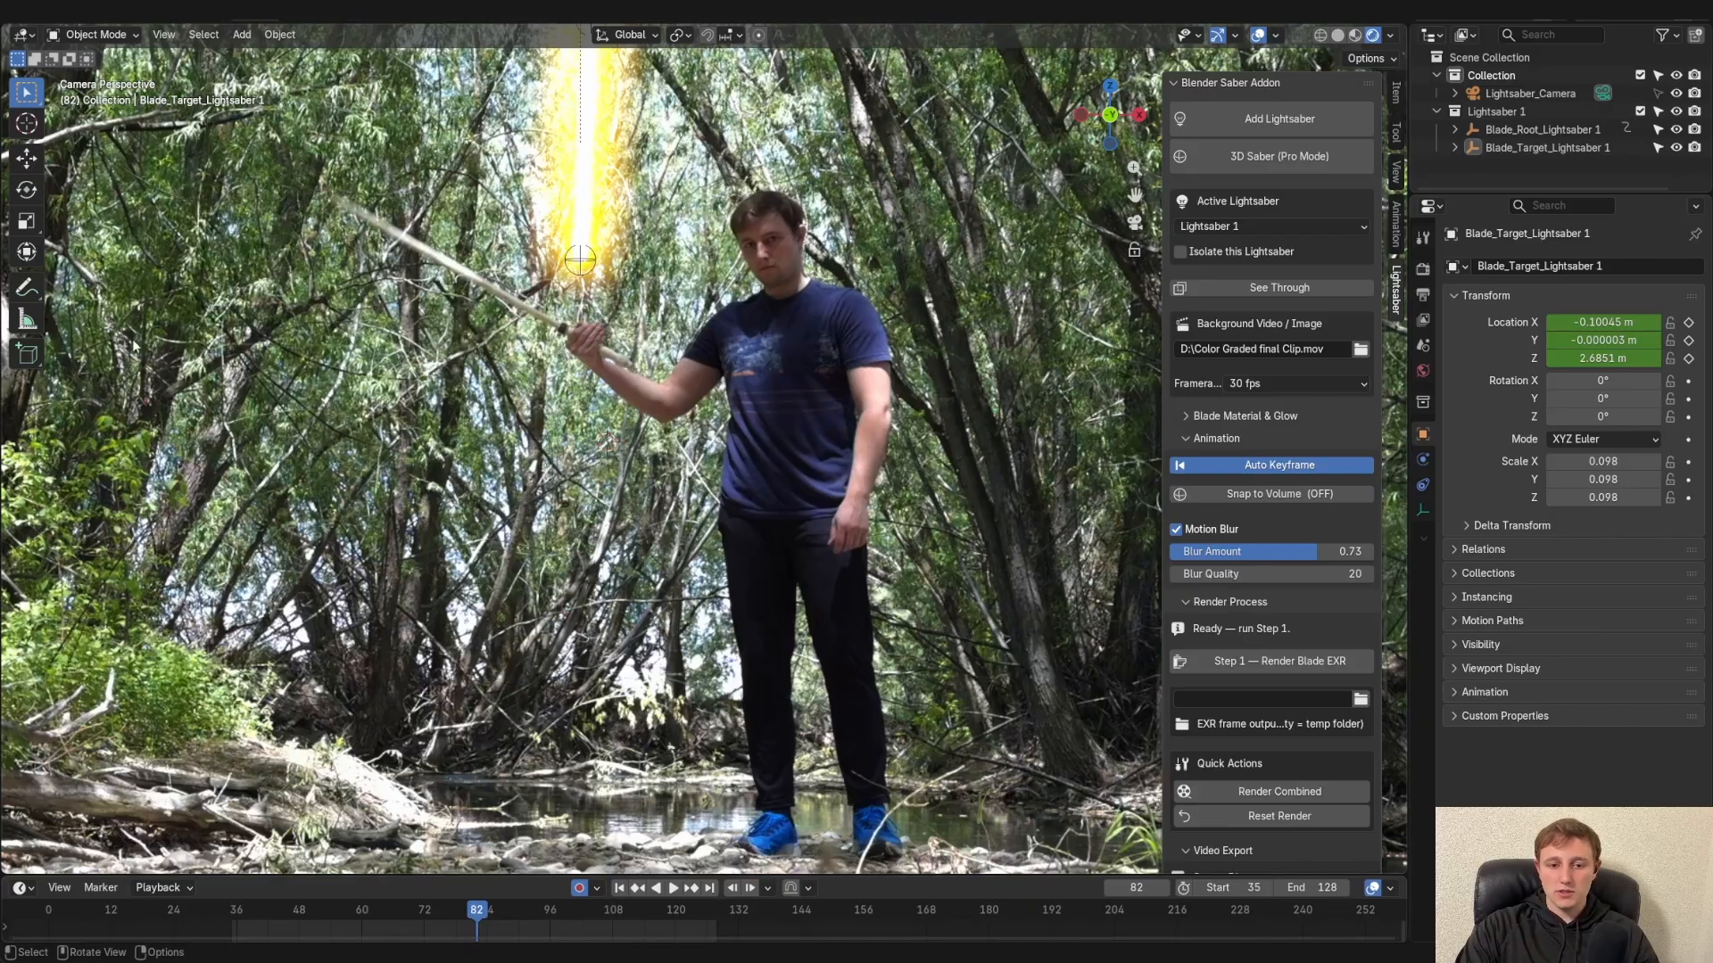
{"action": "left_click", "coordinate": [586, 259]}
{"action": "middle_click_drag", "start_coordinate": [673, 157], "coordinate": [688, 278], "text": "shift"}
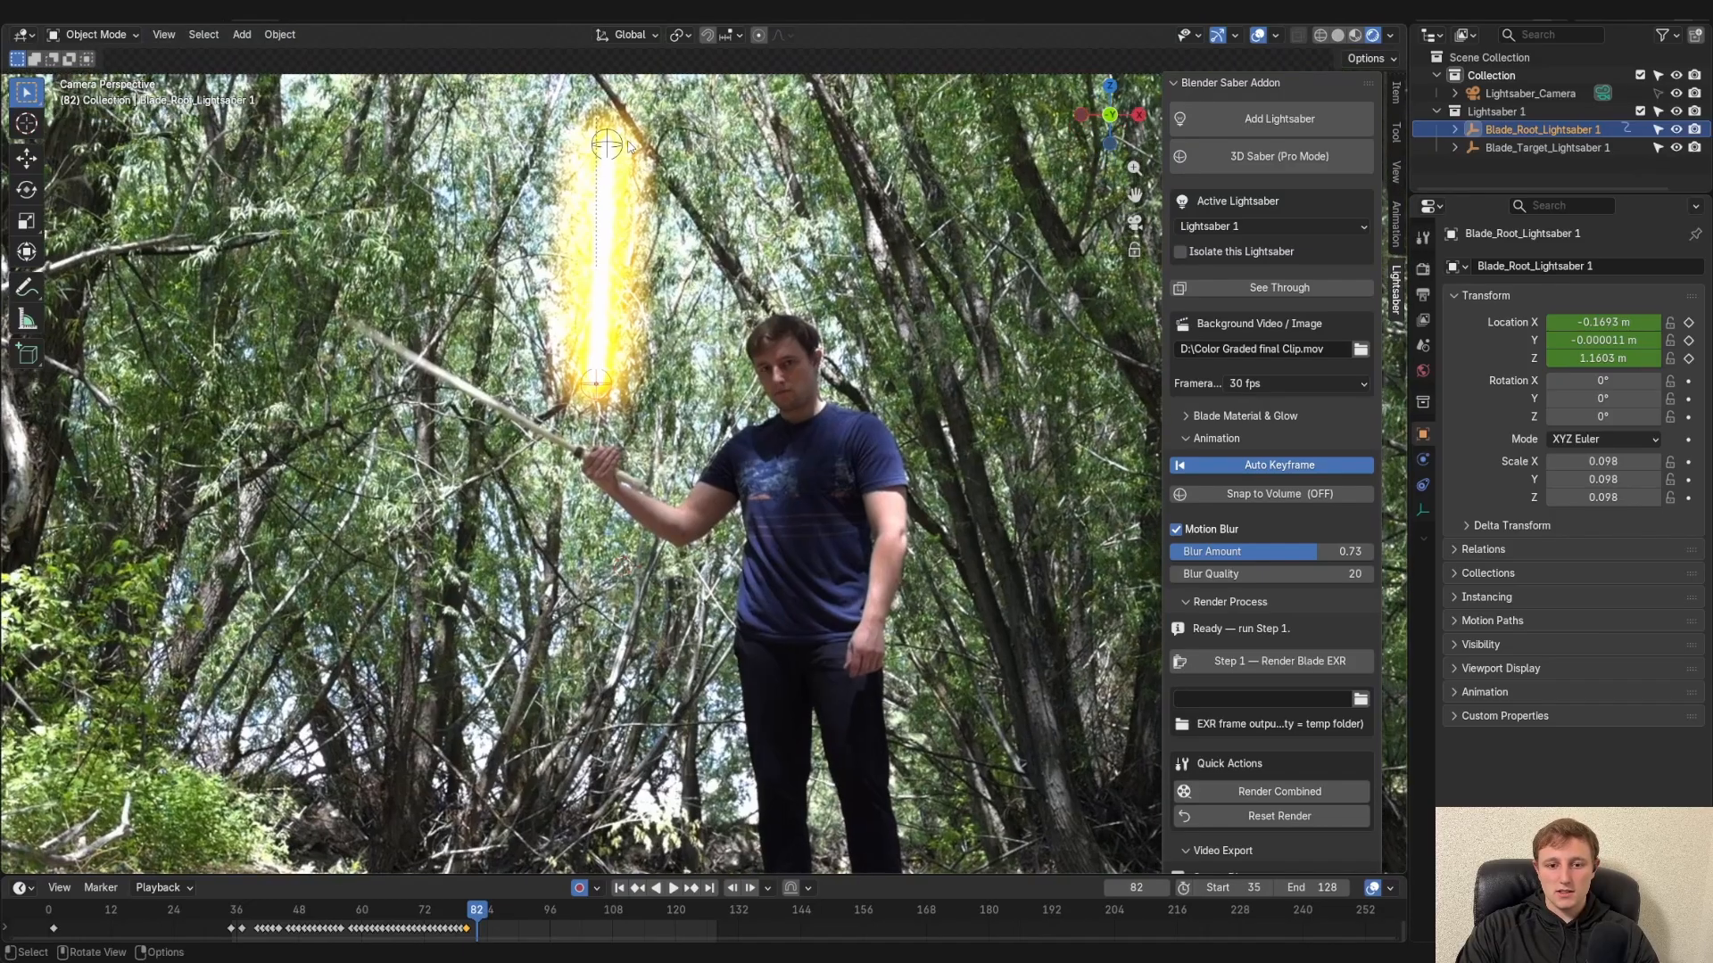
{"action": "left_click", "coordinate": [620, 140]}
{"action": "key", "text": "g"}
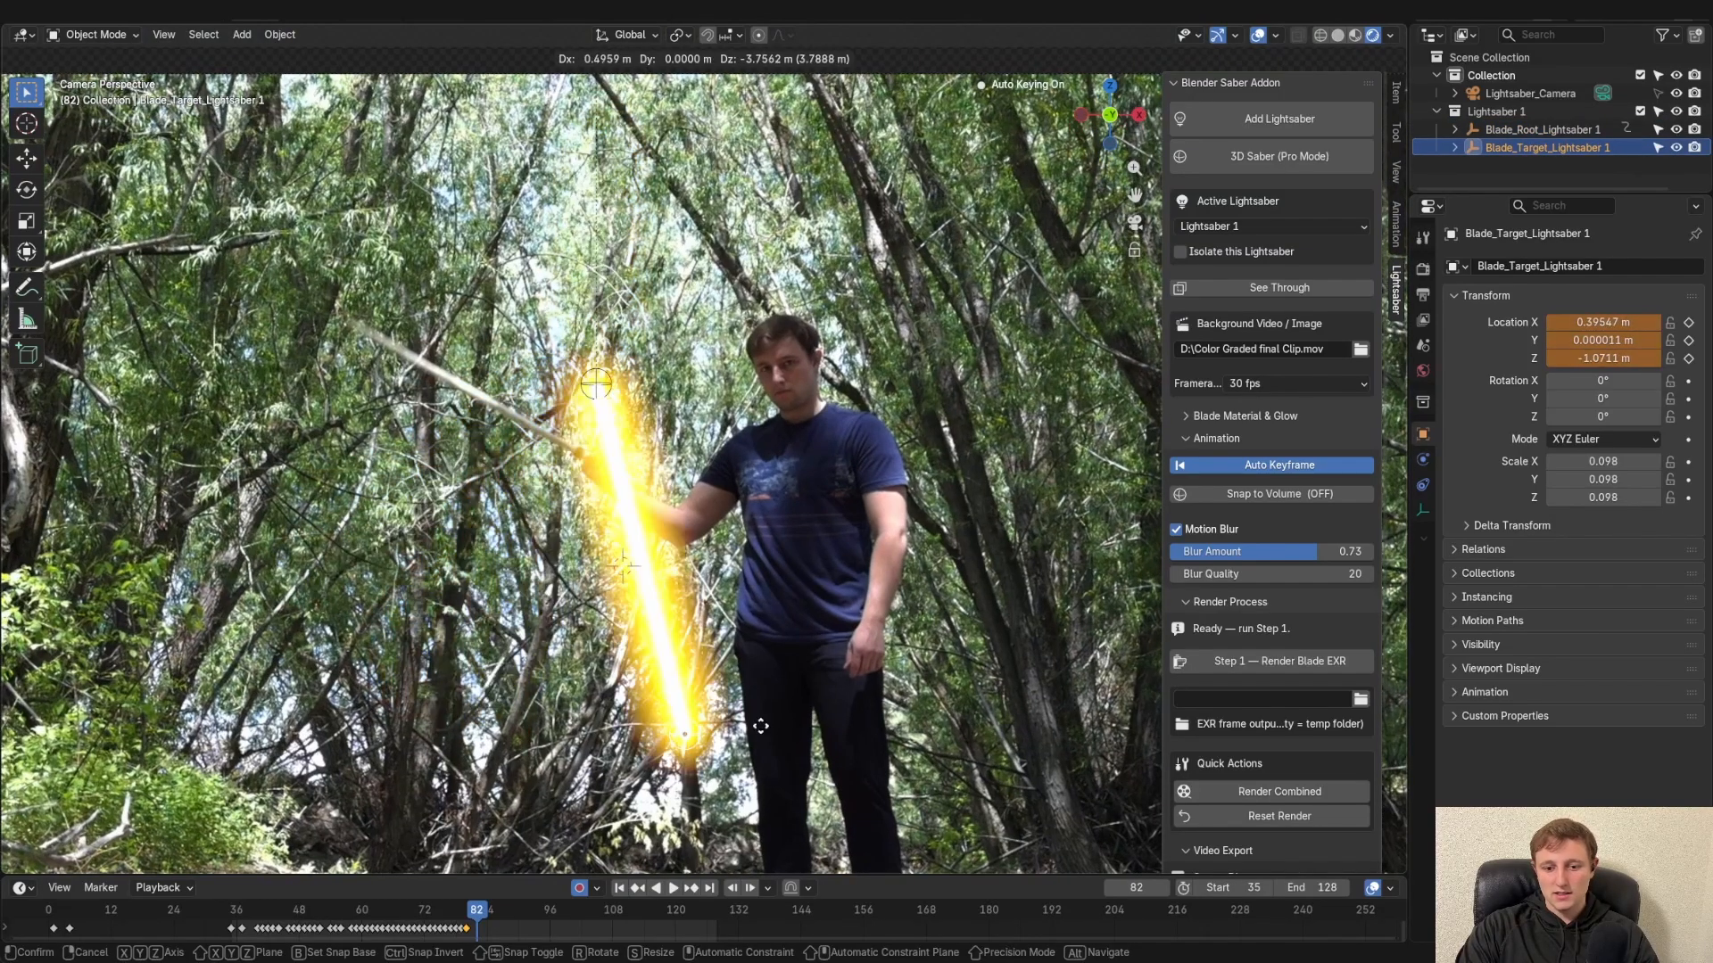
{"action": "left_click", "coordinate": [938, 659]}
{"action": "left_click", "coordinate": [589, 393]}
{"action": "key", "text": "g"}
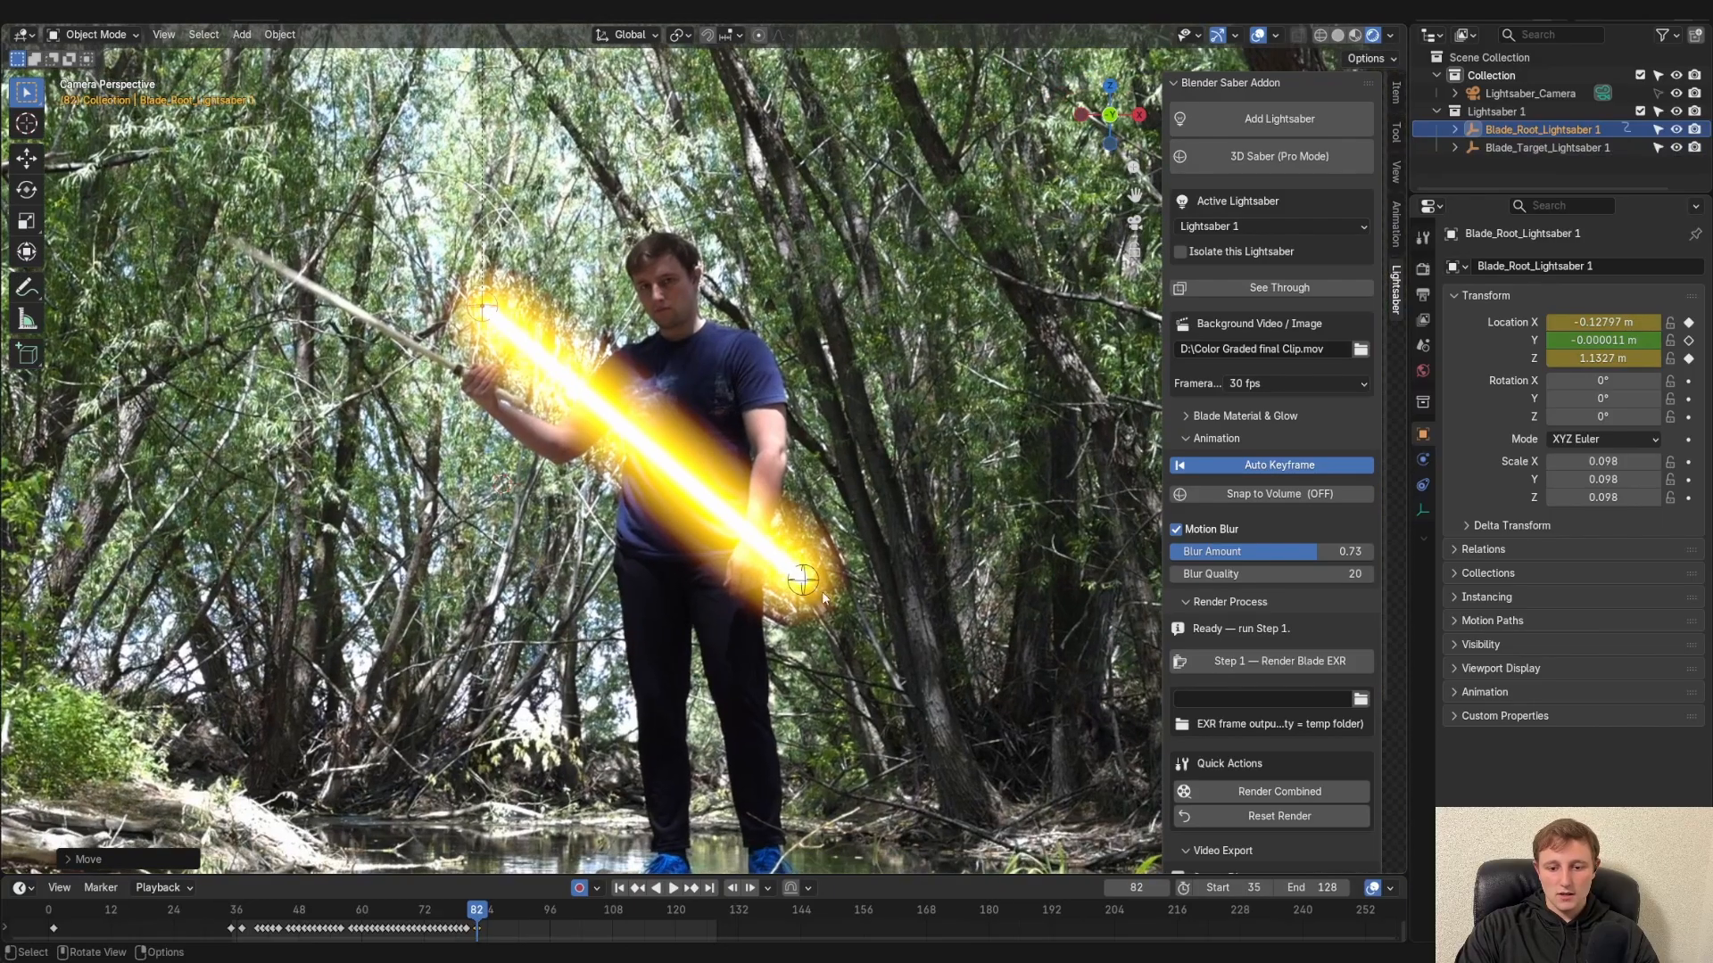
Move the blade's target and root on frame 82 to form a short, nearly horizontal blade below the man's raised hand
{"action": "left_click", "coordinate": [822, 592]}
{"action": "key", "text": "g"}
{"action": "left_click", "coordinate": [348, 504]}
{"action": "left_click", "coordinate": [482, 306]}
{"action": "key", "text": "g"}
{"action": "left_click", "coordinate": [500, 525]}
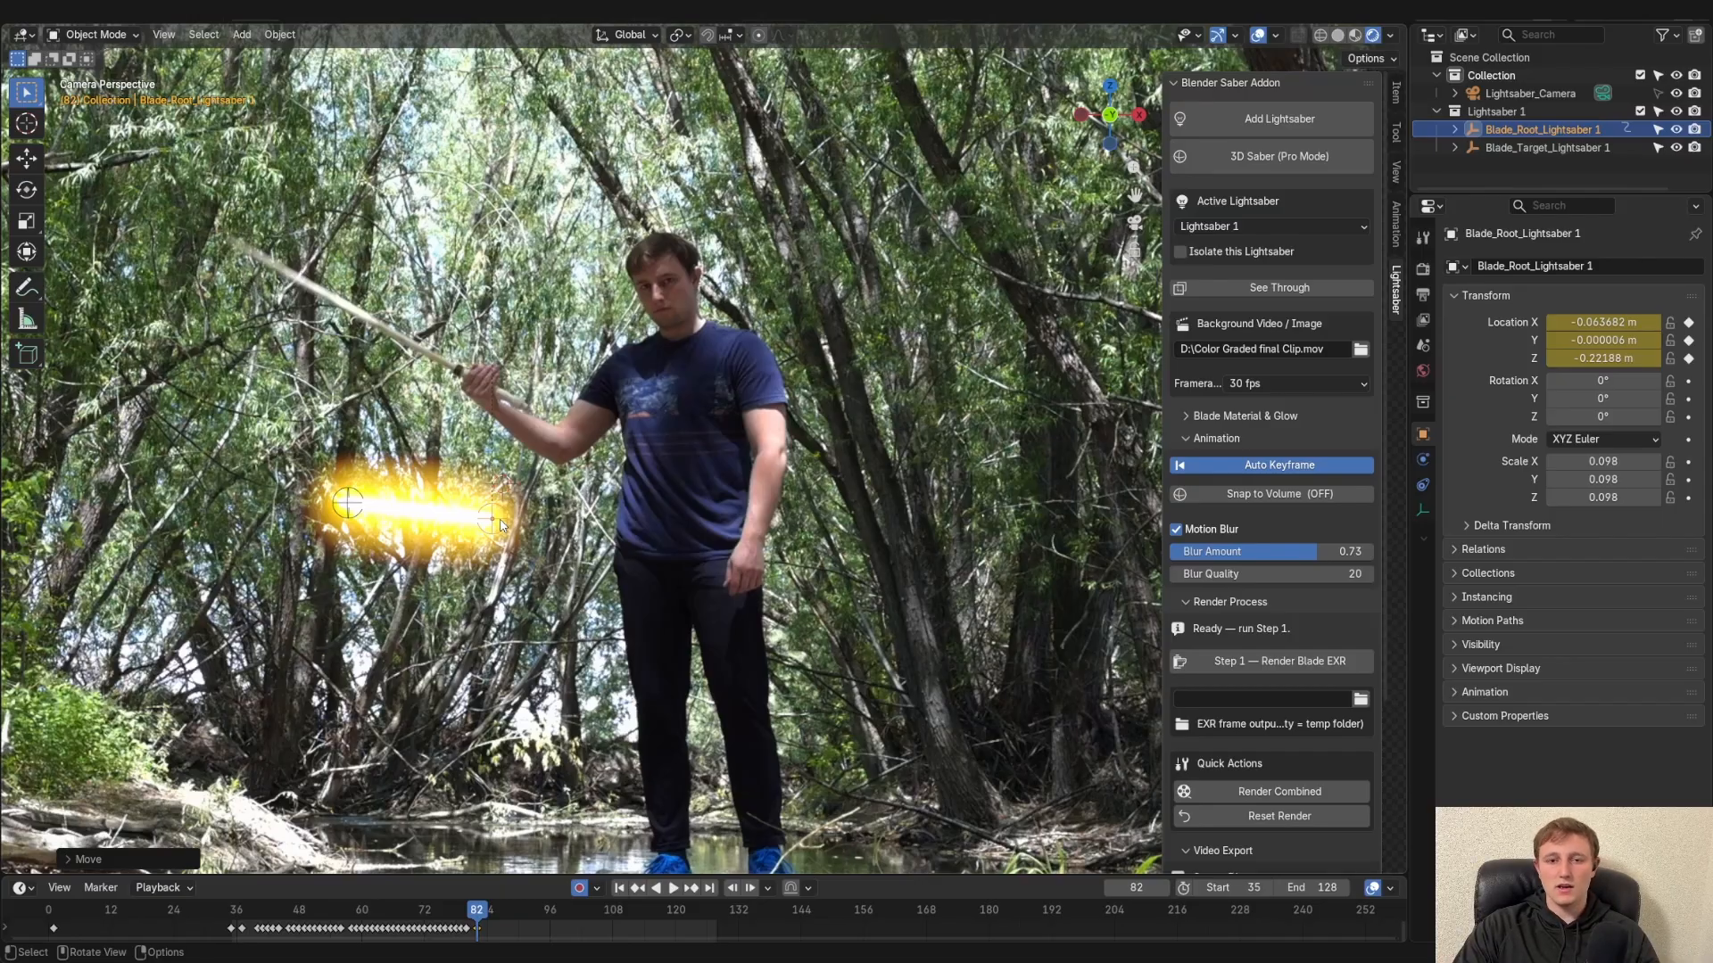
Collapse the add-on's Animation and Render Process settings and show its Masking options
{"action": "middle_click_drag", "start_coordinate": [742, 530], "coordinate": [677, 459], "text": "shift"}
{"action": "scroll", "coordinate": [1233, 646], "scroll_direction": "down", "scroll_amount": 6}
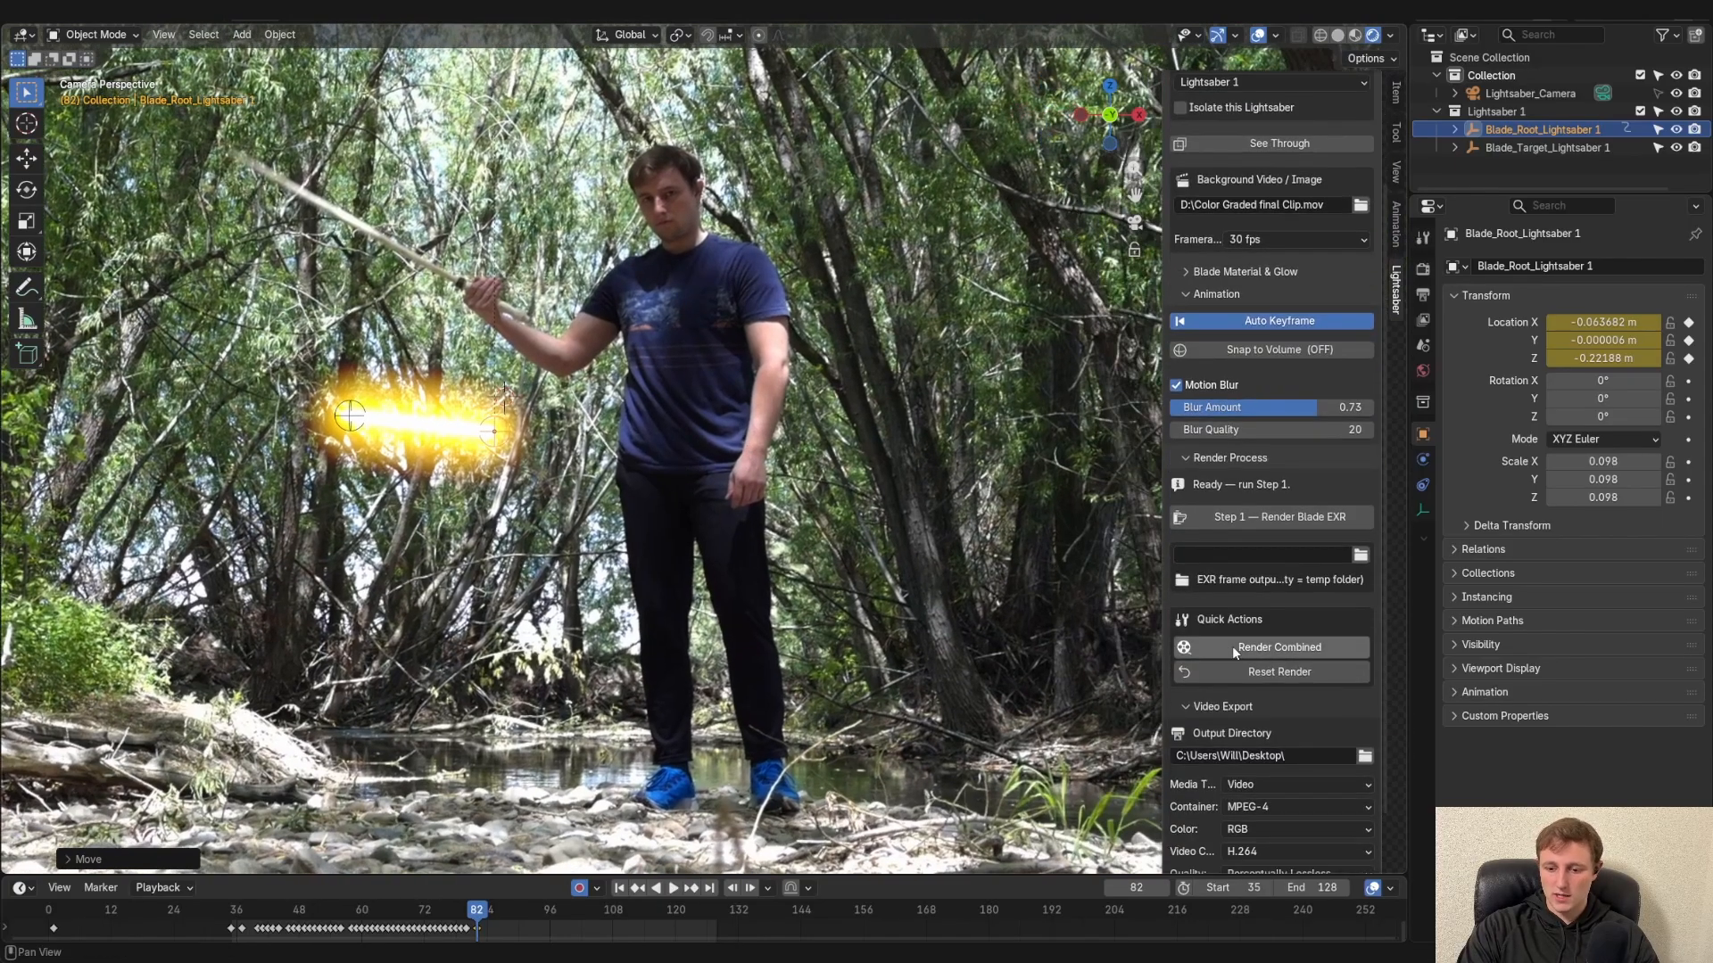
{"action": "scroll", "coordinate": [1201, 651], "scroll_direction": "up", "scroll_amount": 6}
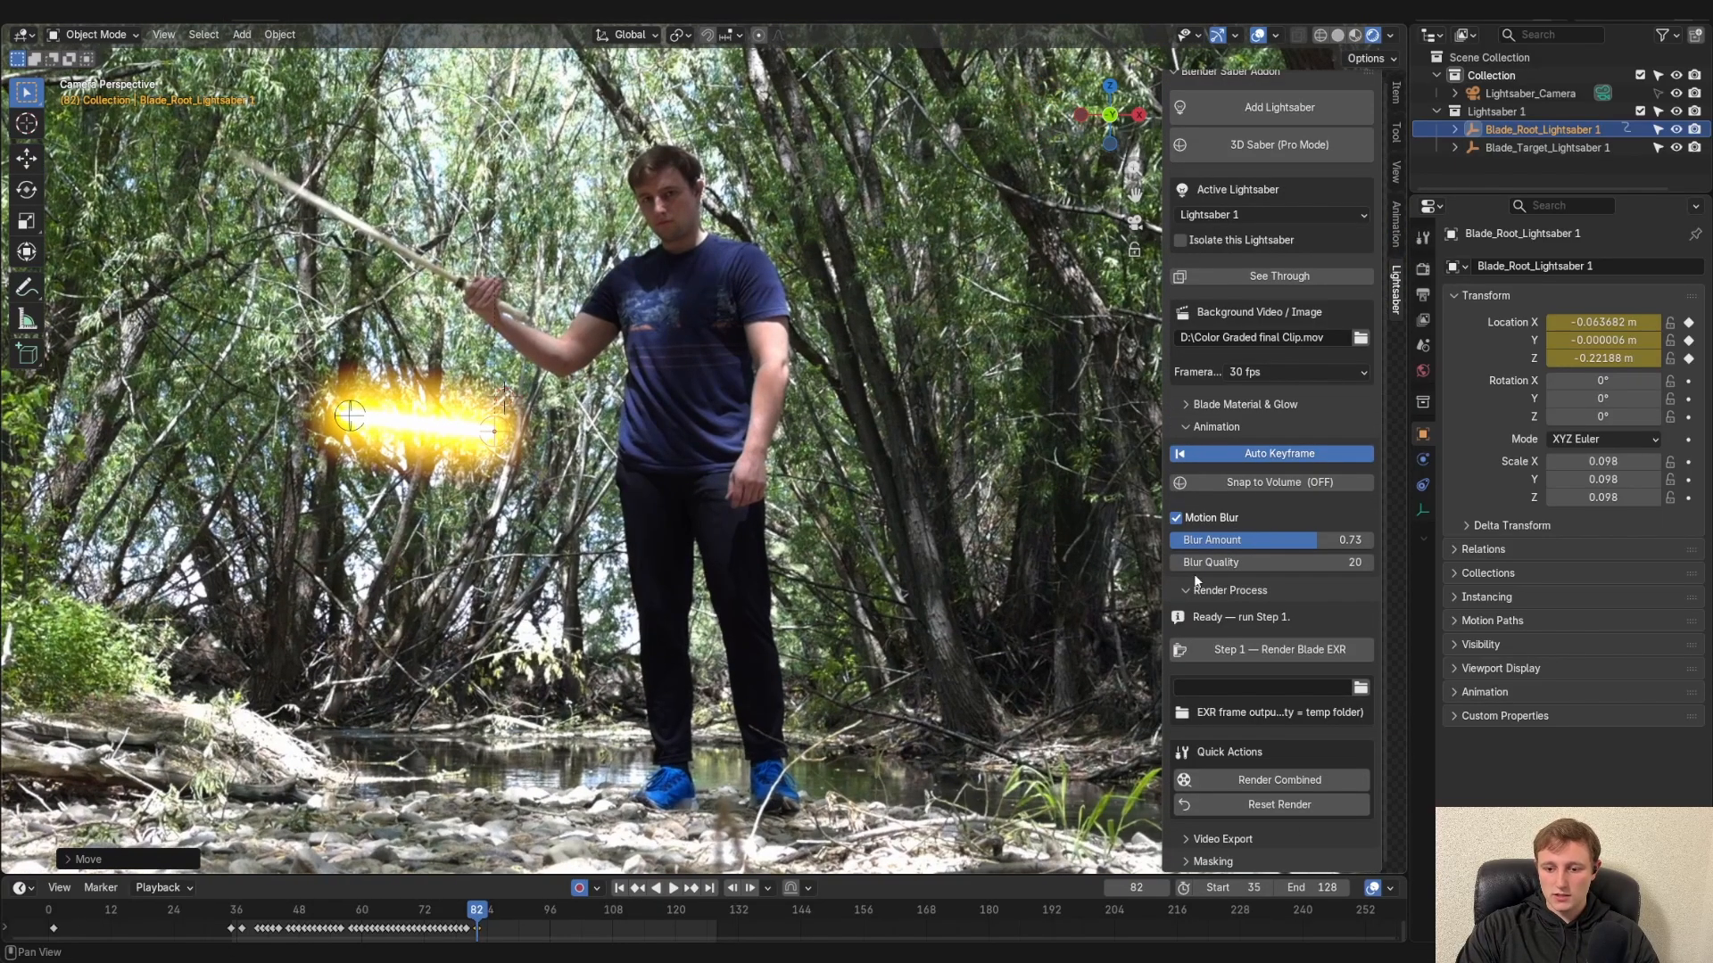
{"action": "left_click", "coordinate": [1249, 603]}
{"action": "left_click", "coordinate": [1187, 438]}
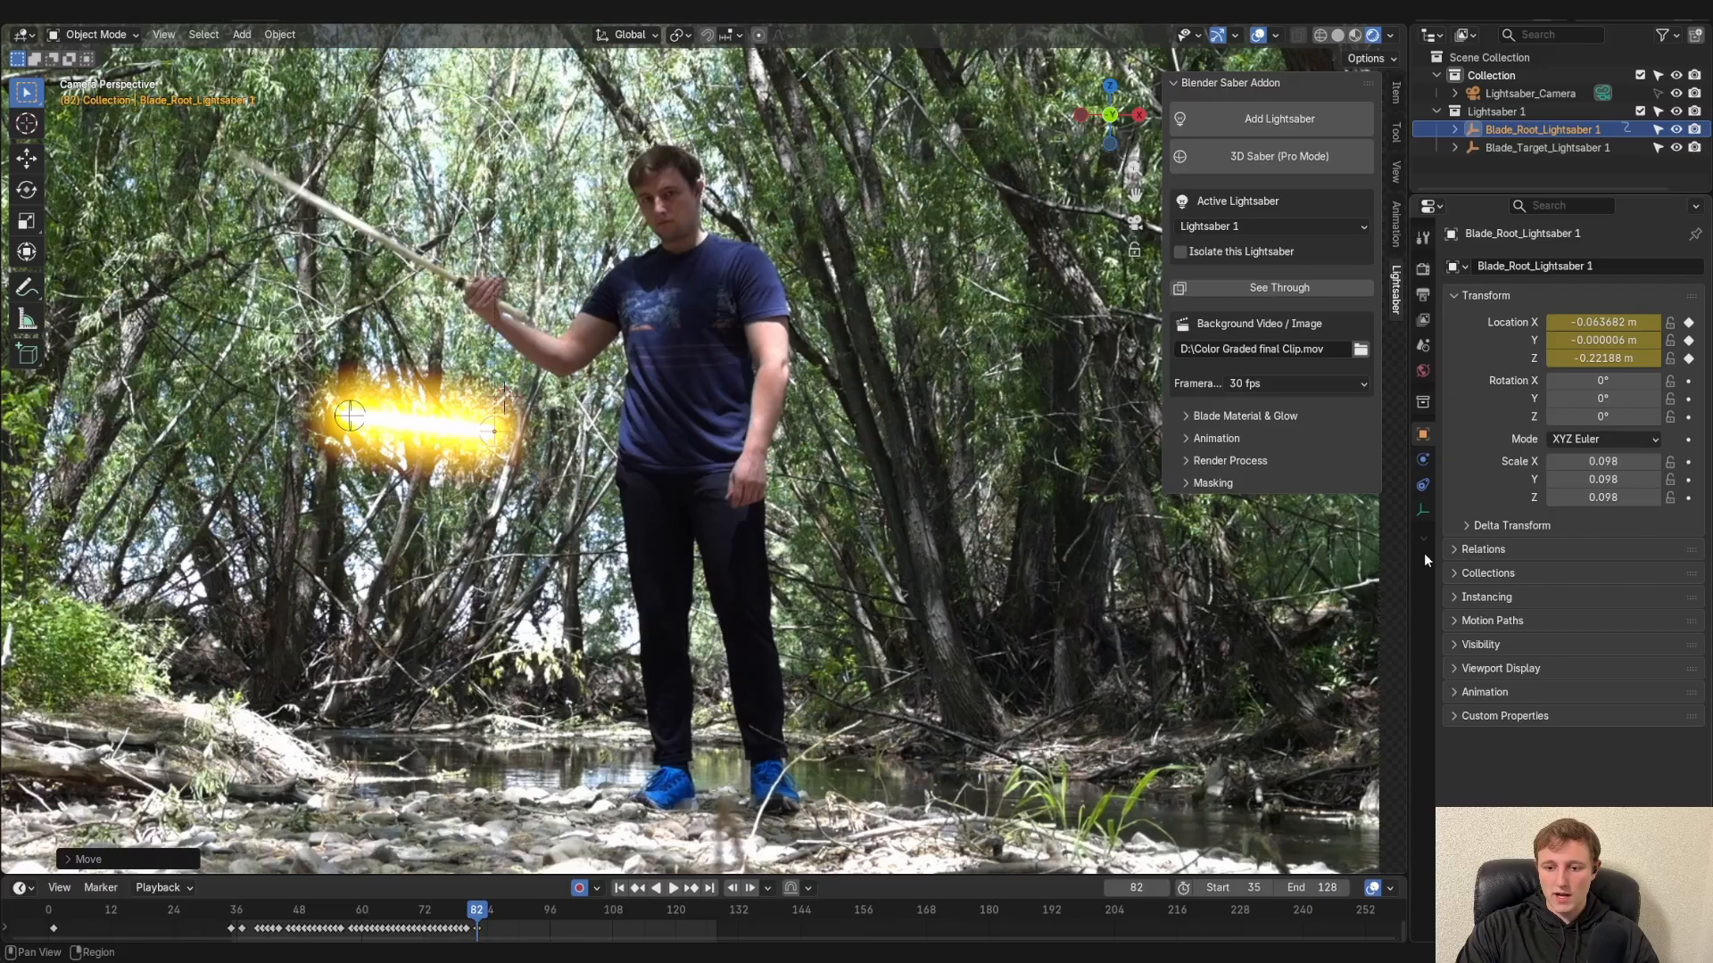
{"action": "left_click", "coordinate": [1185, 484]}
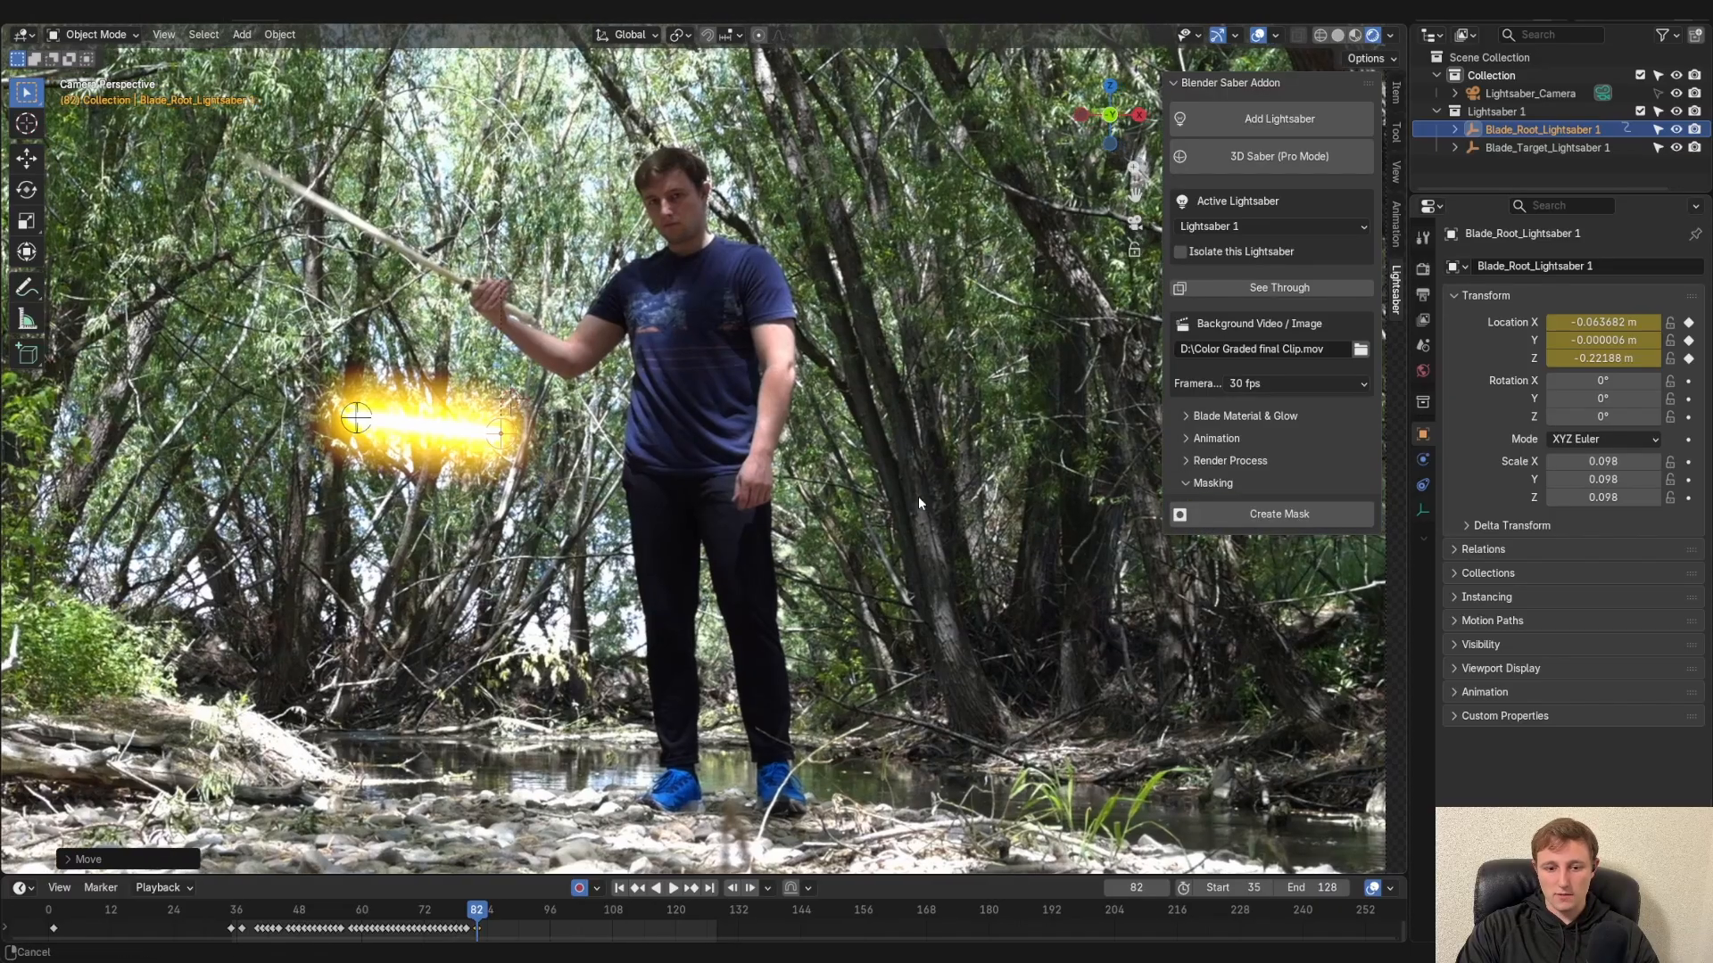
On frame 86, move the blade's target beside the man's thigh and its root to his hand to keyframe the blade along the stick
{"action": "scroll", "coordinate": [848, 537], "scroll_direction": "up", "scroll_amount": 5}
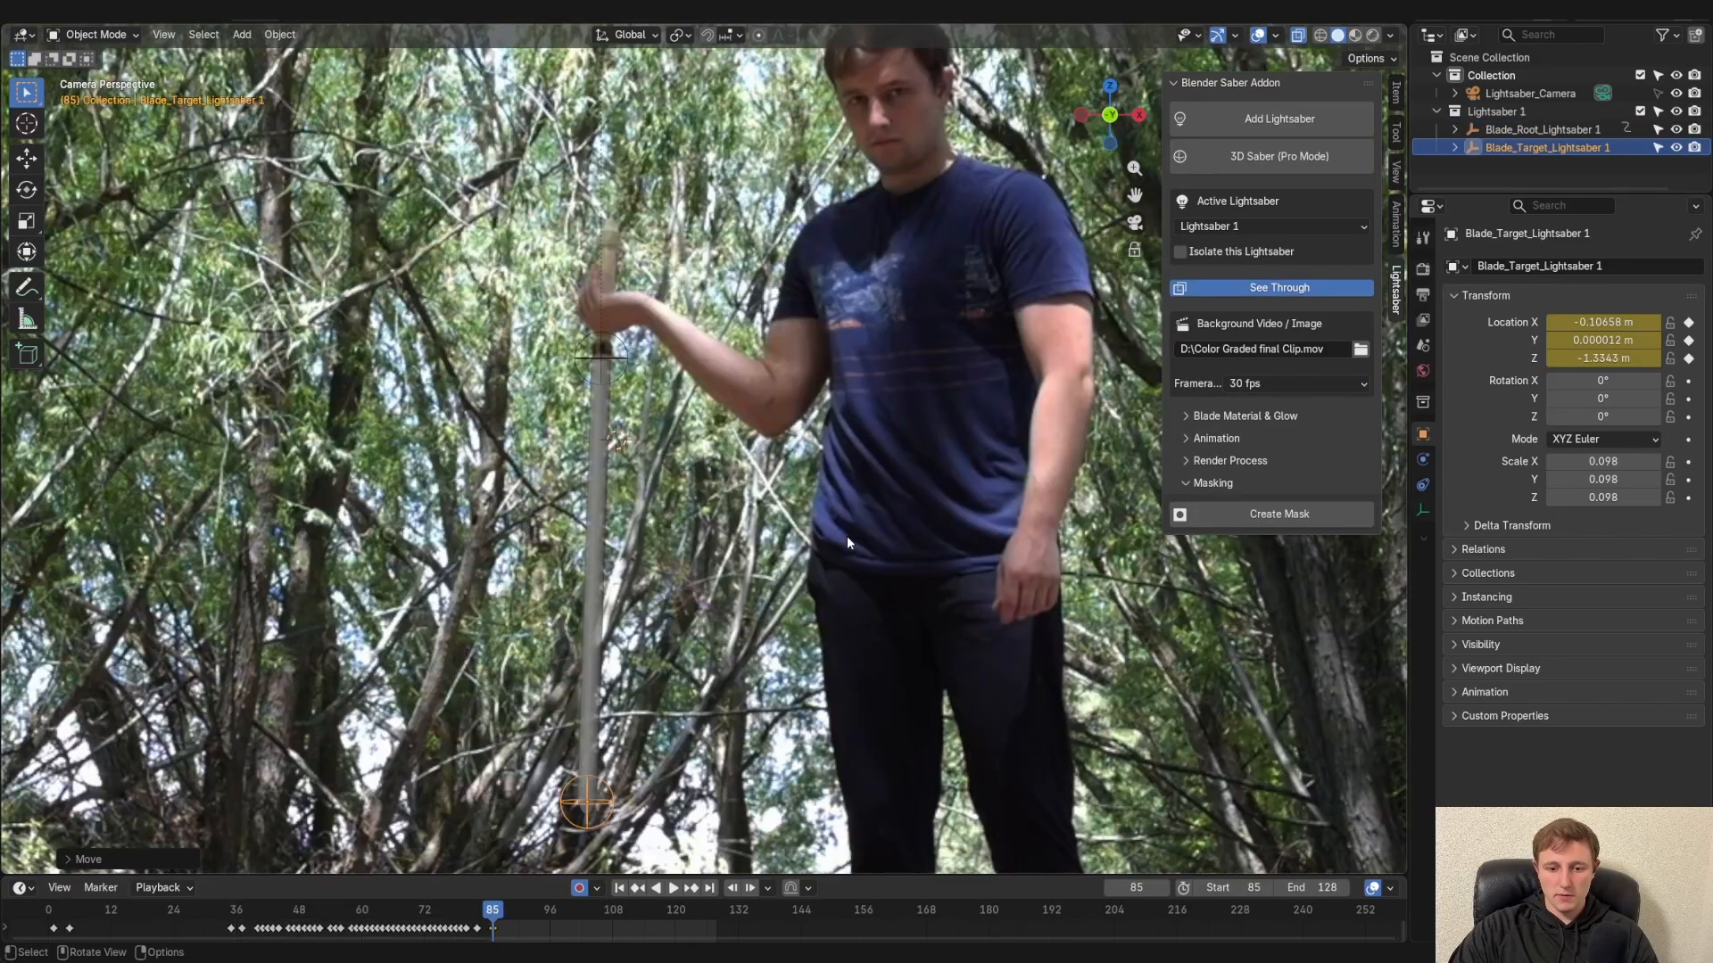
{"action": "key", "text": "Right"}
{"action": "key", "text": "Left"}
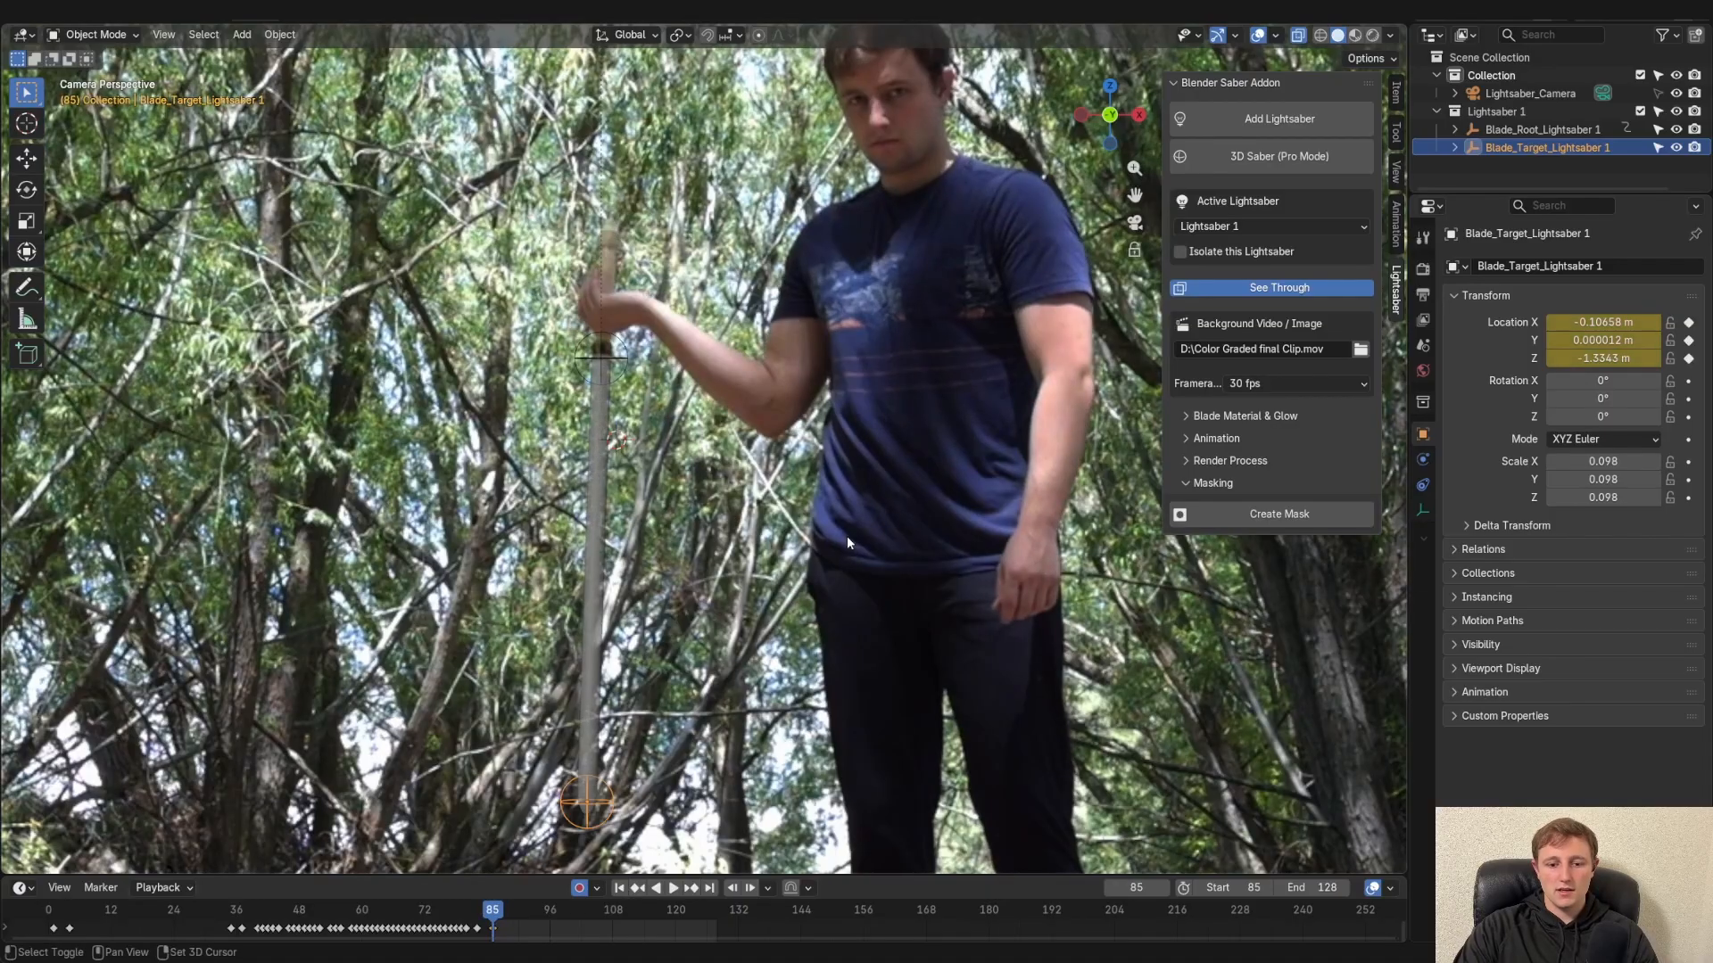
{"action": "middle_click_drag", "start_coordinate": [783, 606], "coordinate": [811, 482], "text": "shift"}
{"action": "key", "text": "Right"}
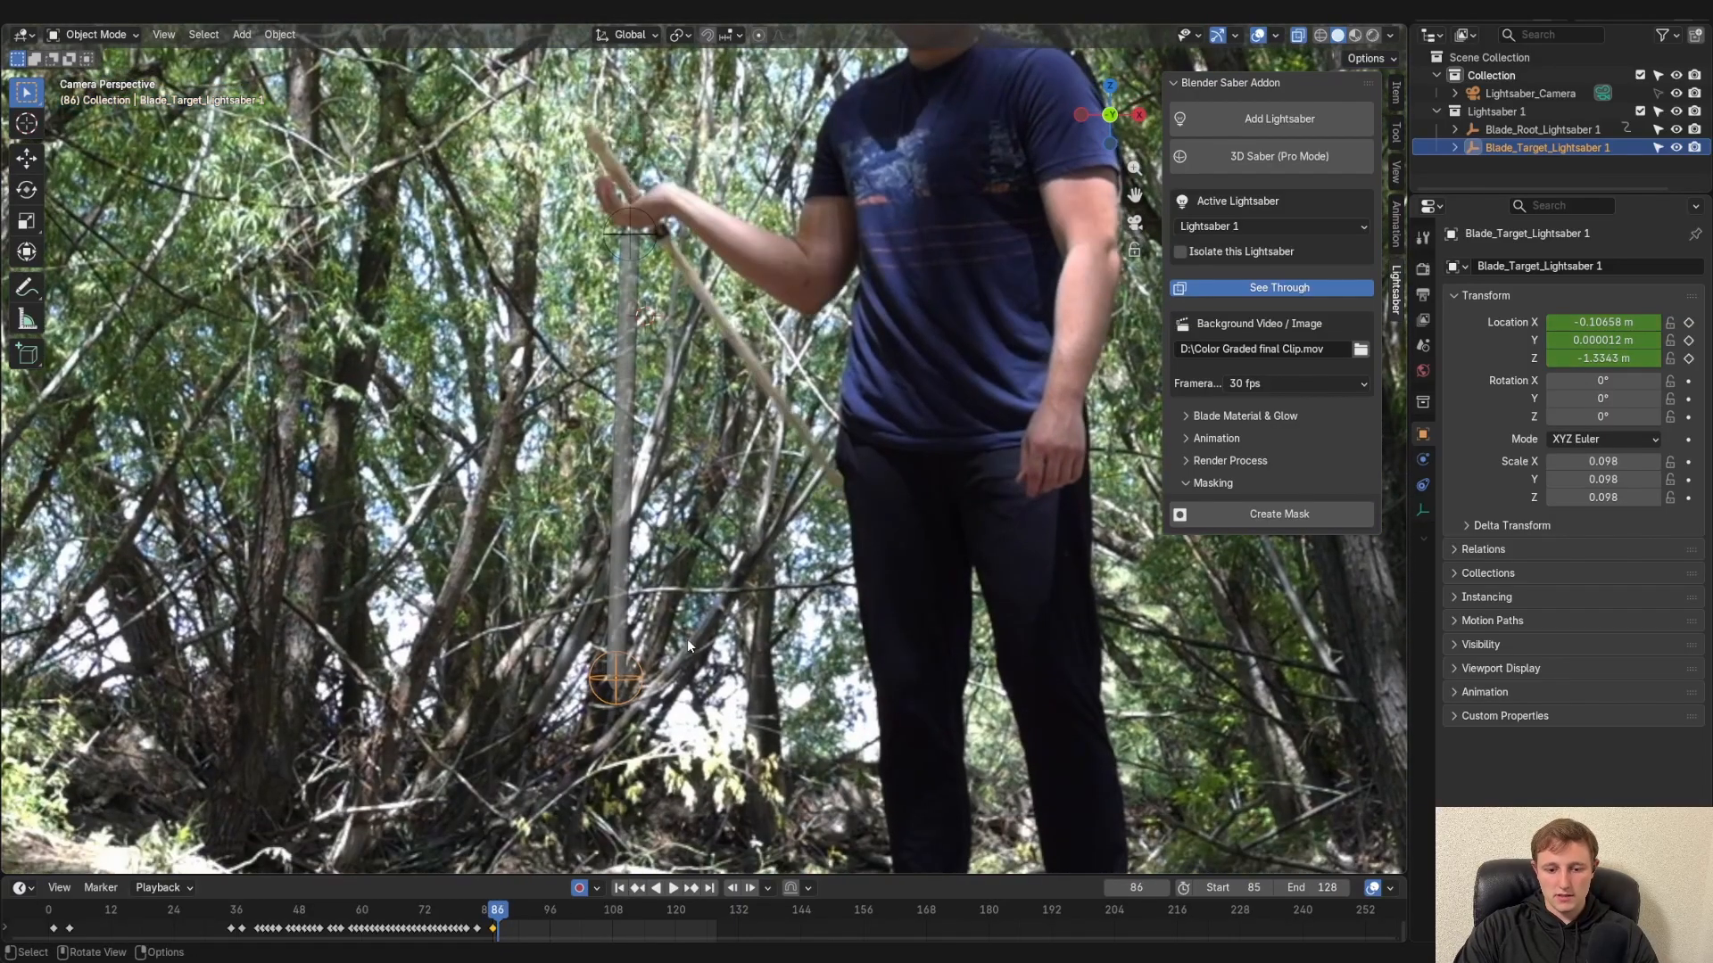
{"action": "key", "text": "g"}
{"action": "left_click", "coordinate": [1006, 553]}
{"action": "left_click", "coordinate": [659, 247]}
{"action": "key", "text": "g"}
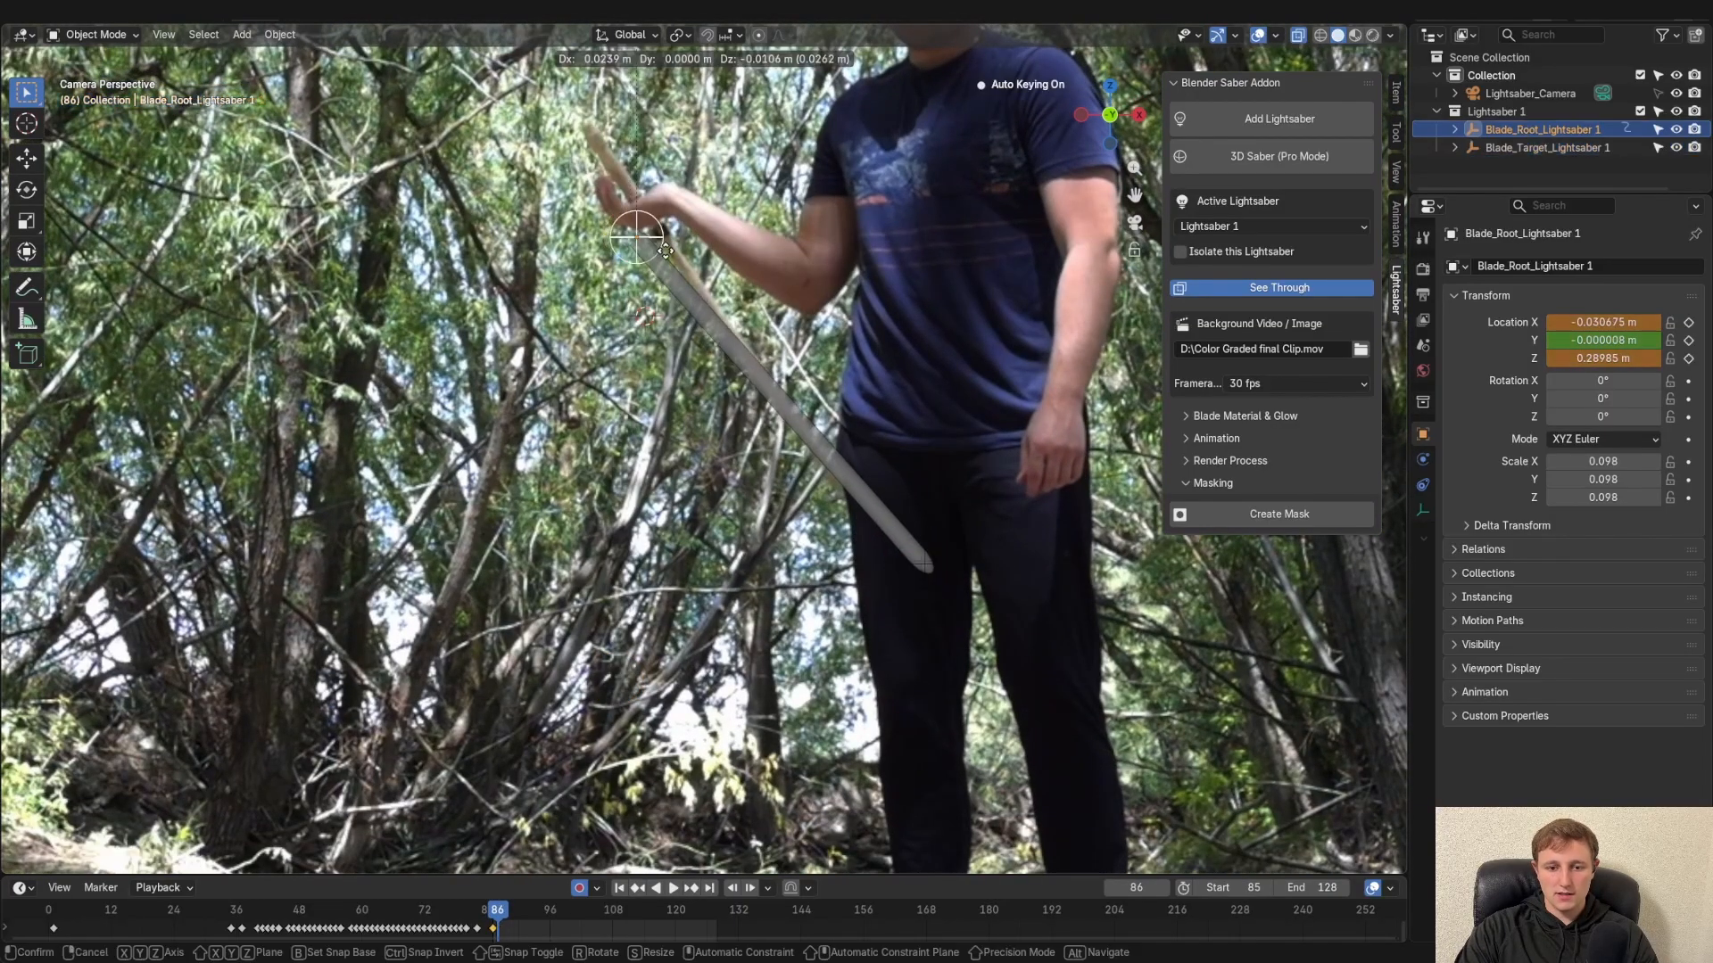
{"action": "left_click", "coordinate": [678, 248]}
On frame 87, move the blade's target up to the man's lower chest and select the root at his hand
{"action": "key", "text": "Right"}
{"action": "middle_click_drag", "start_coordinate": [689, 248], "coordinate": [506, 464], "text": "shift"}
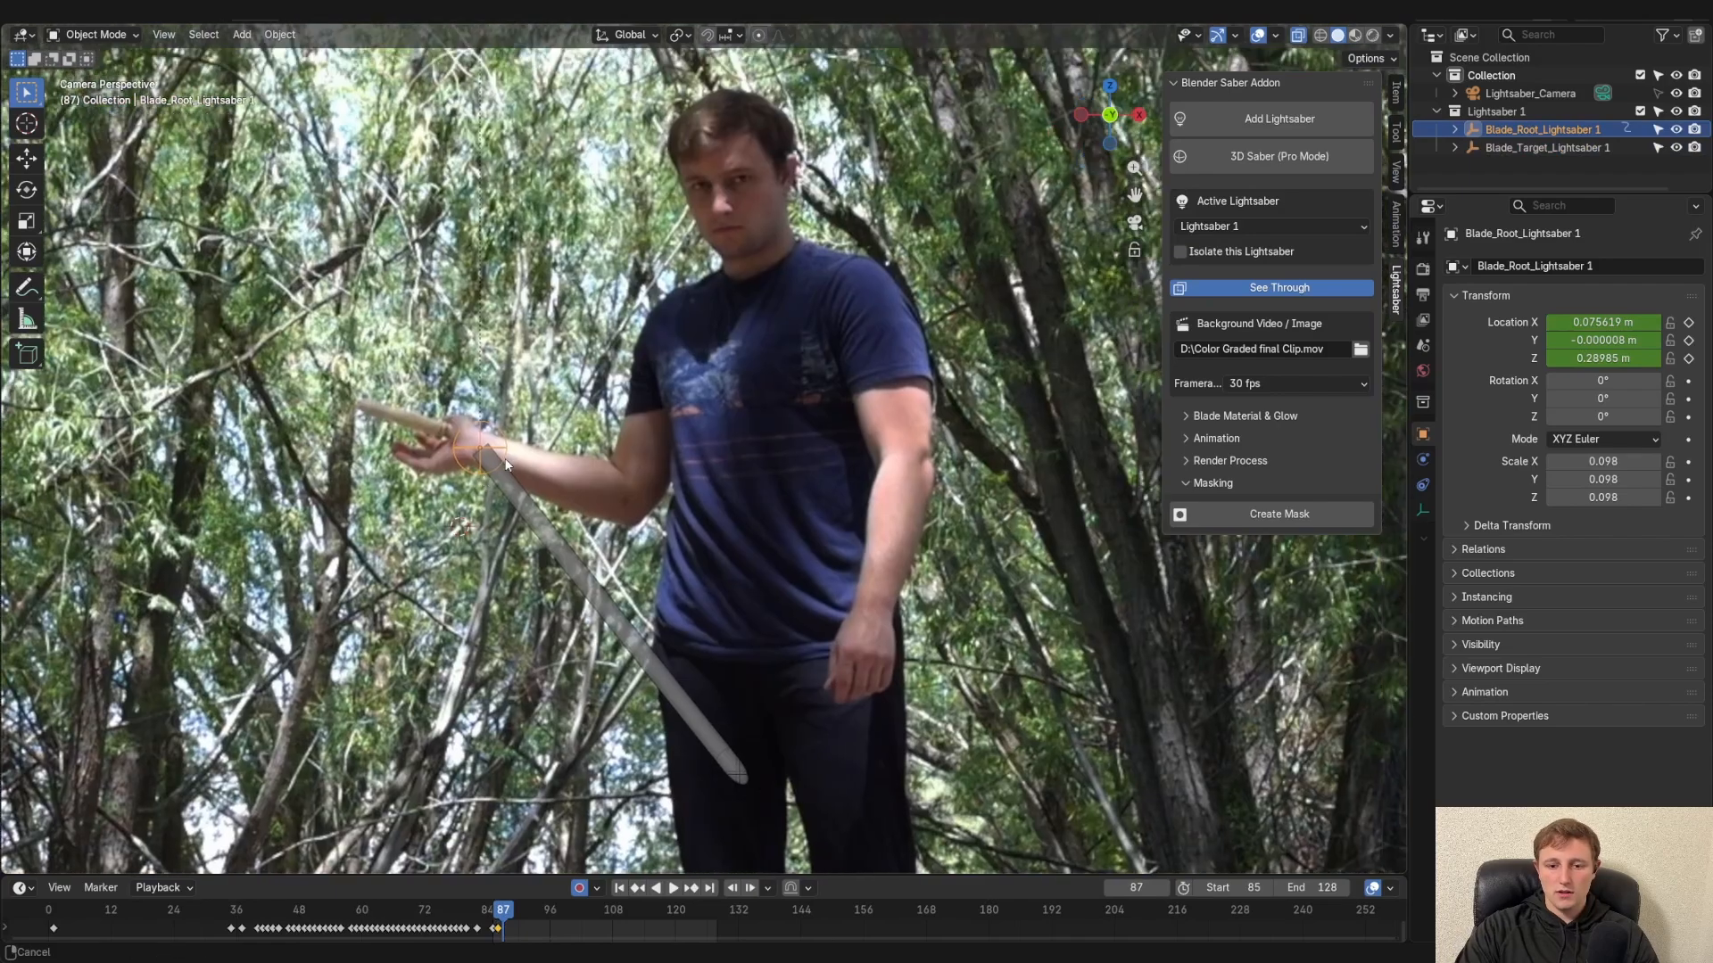
{"action": "left_click", "coordinate": [789, 762]}
{"action": "key", "text": "g"}
{"action": "left_click", "coordinate": [858, 501]}
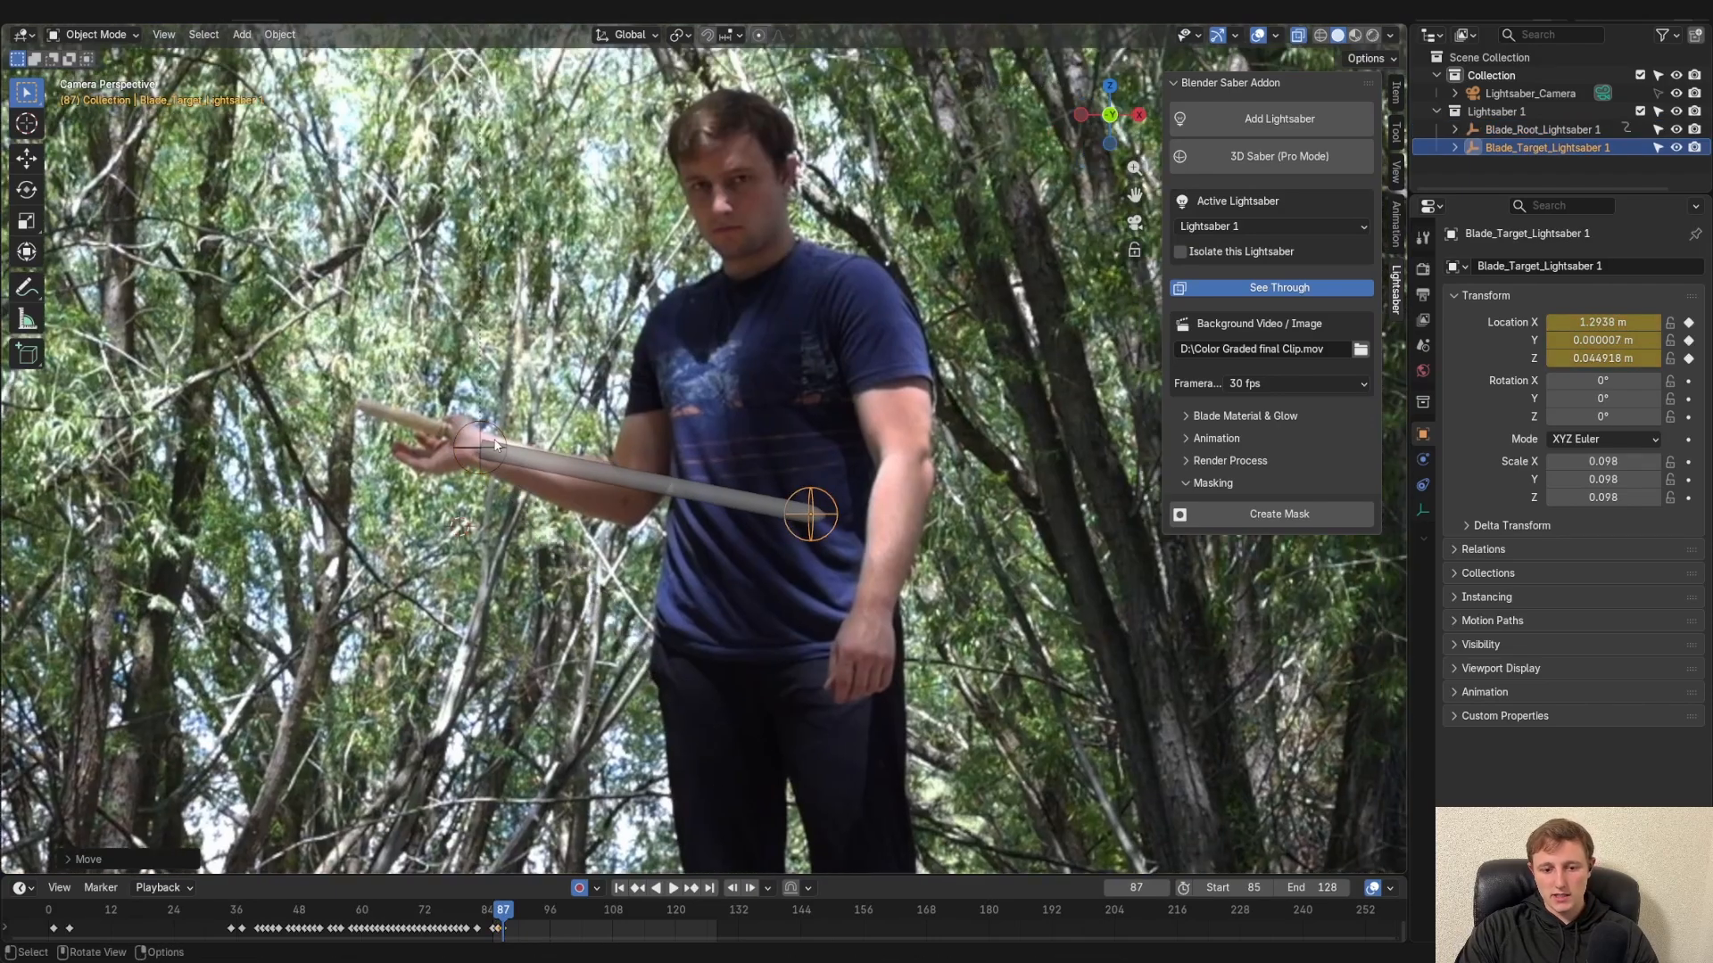
{"action": "left_click", "coordinate": [497, 446]}
On frame 88, place the blade's root at the man's hand and raise its target to his upper chest
{"action": "key", "text": "Right"}
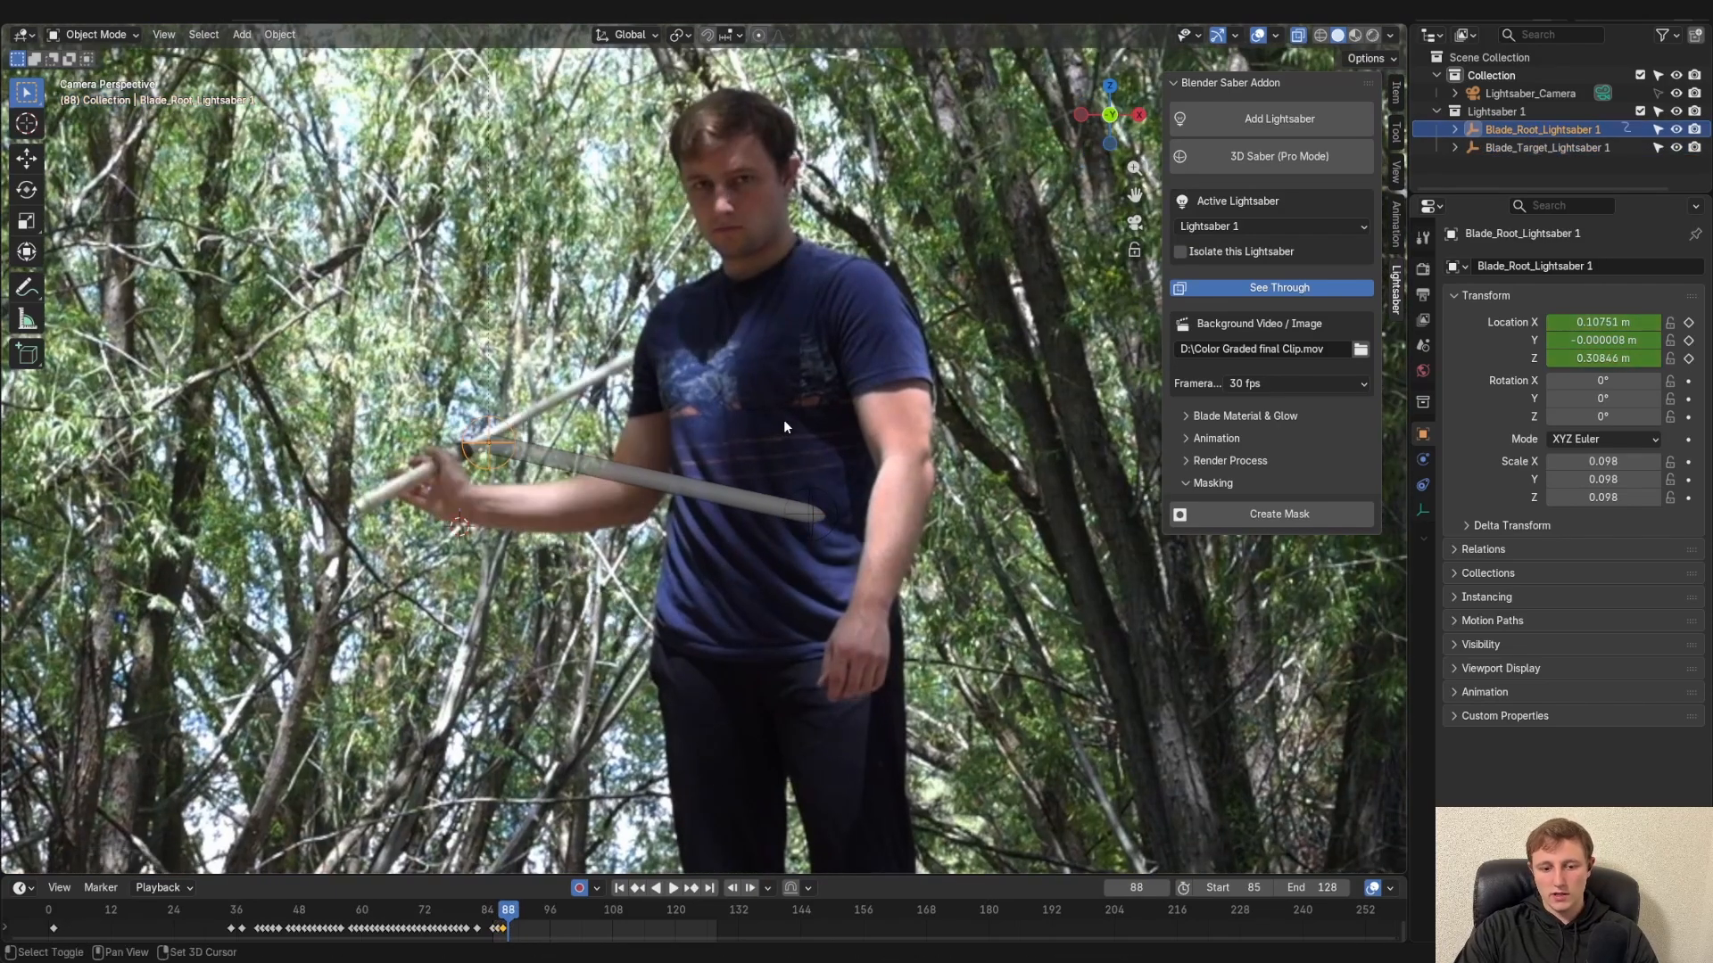
{"action": "middle_click_drag", "start_coordinate": [786, 427], "coordinate": [843, 470], "text": "shift"}
{"action": "key", "text": "g"}
{"action": "left_click", "coordinate": [728, 462]}
{"action": "left_click", "coordinate": [864, 541]}
{"action": "key", "text": "g"}
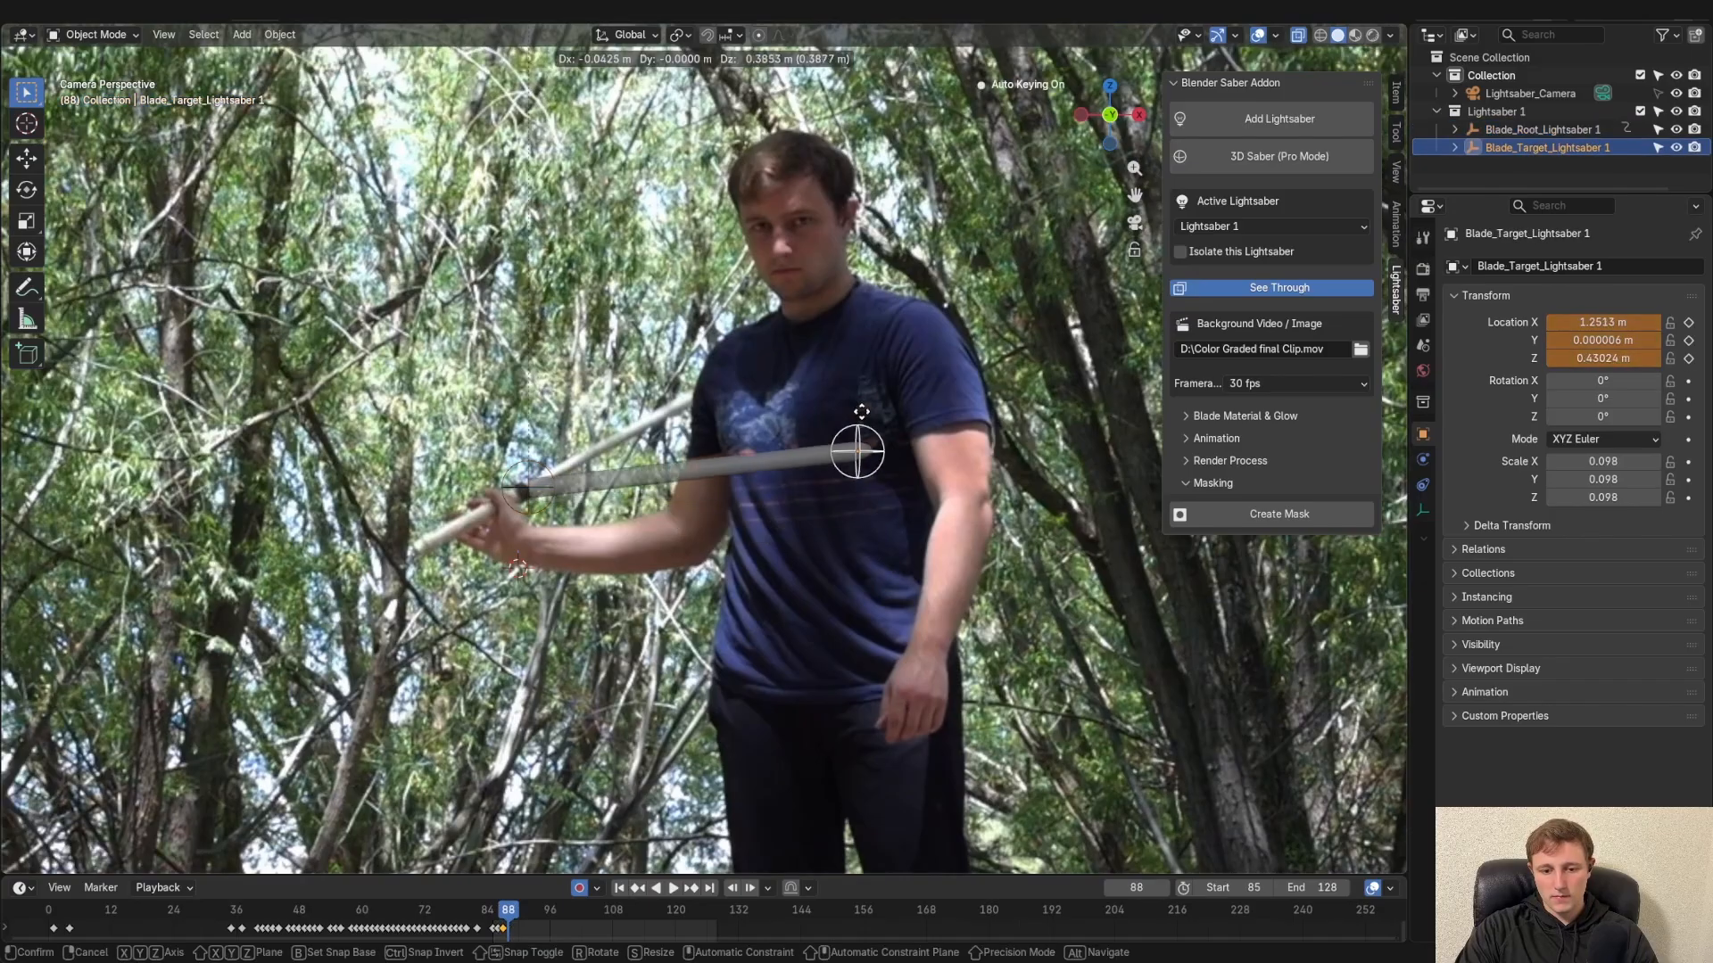
{"action": "left_click", "coordinate": [835, 310]}
Play back the blade animation from frame 85
{"action": "key", "text": "shift+Left"}
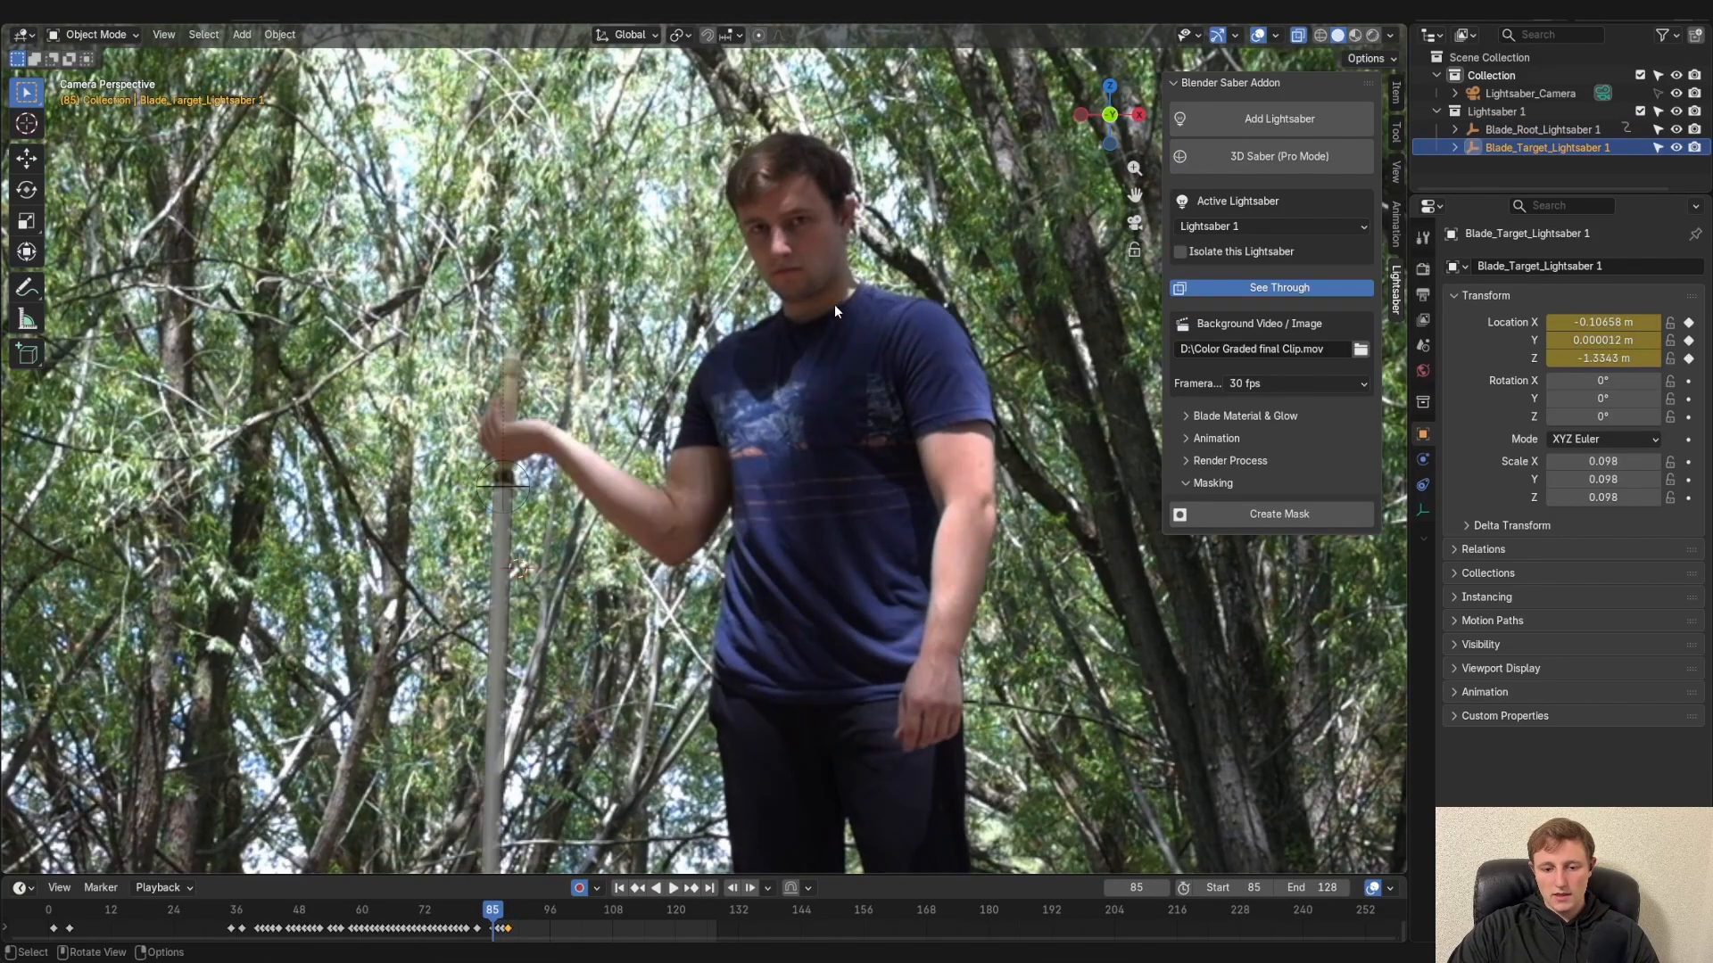
{"action": "key", "text": "space"}
{"action": "key", "text": "Escape"}
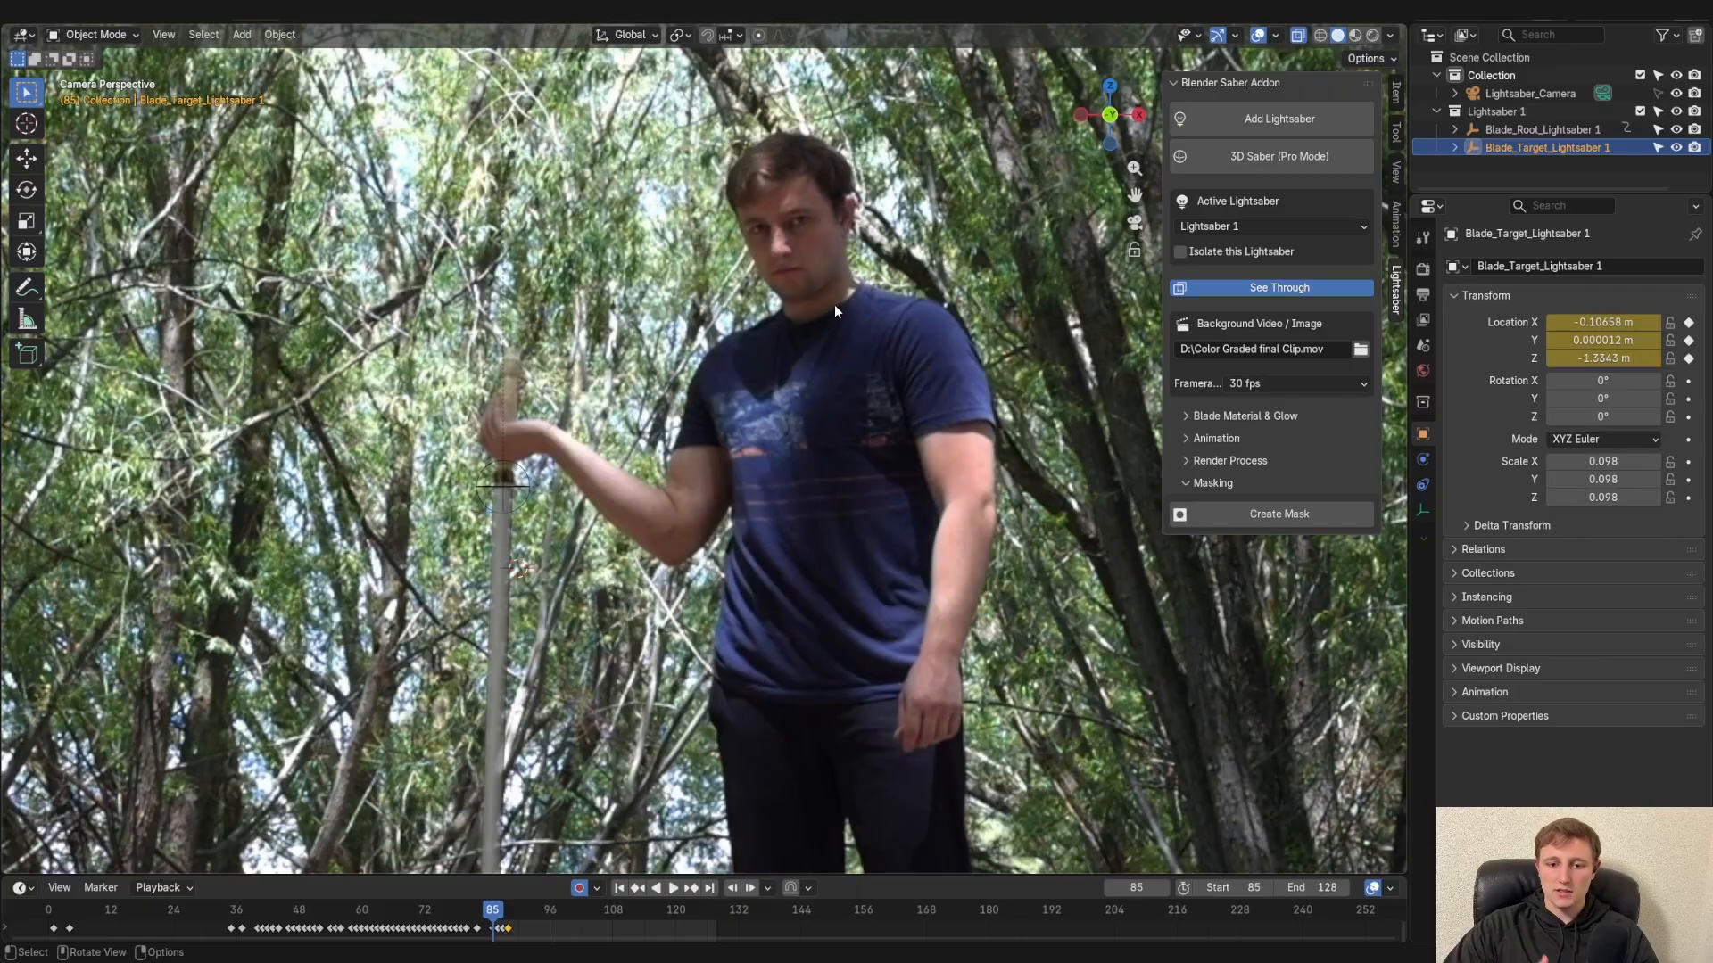
Step through frames 85 to 87 and nudge the blade's target slightly down along the man's thigh on frame 86
{"action": "middle_click_drag", "start_coordinate": [773, 553], "coordinate": [777, 383], "text": "shift"}
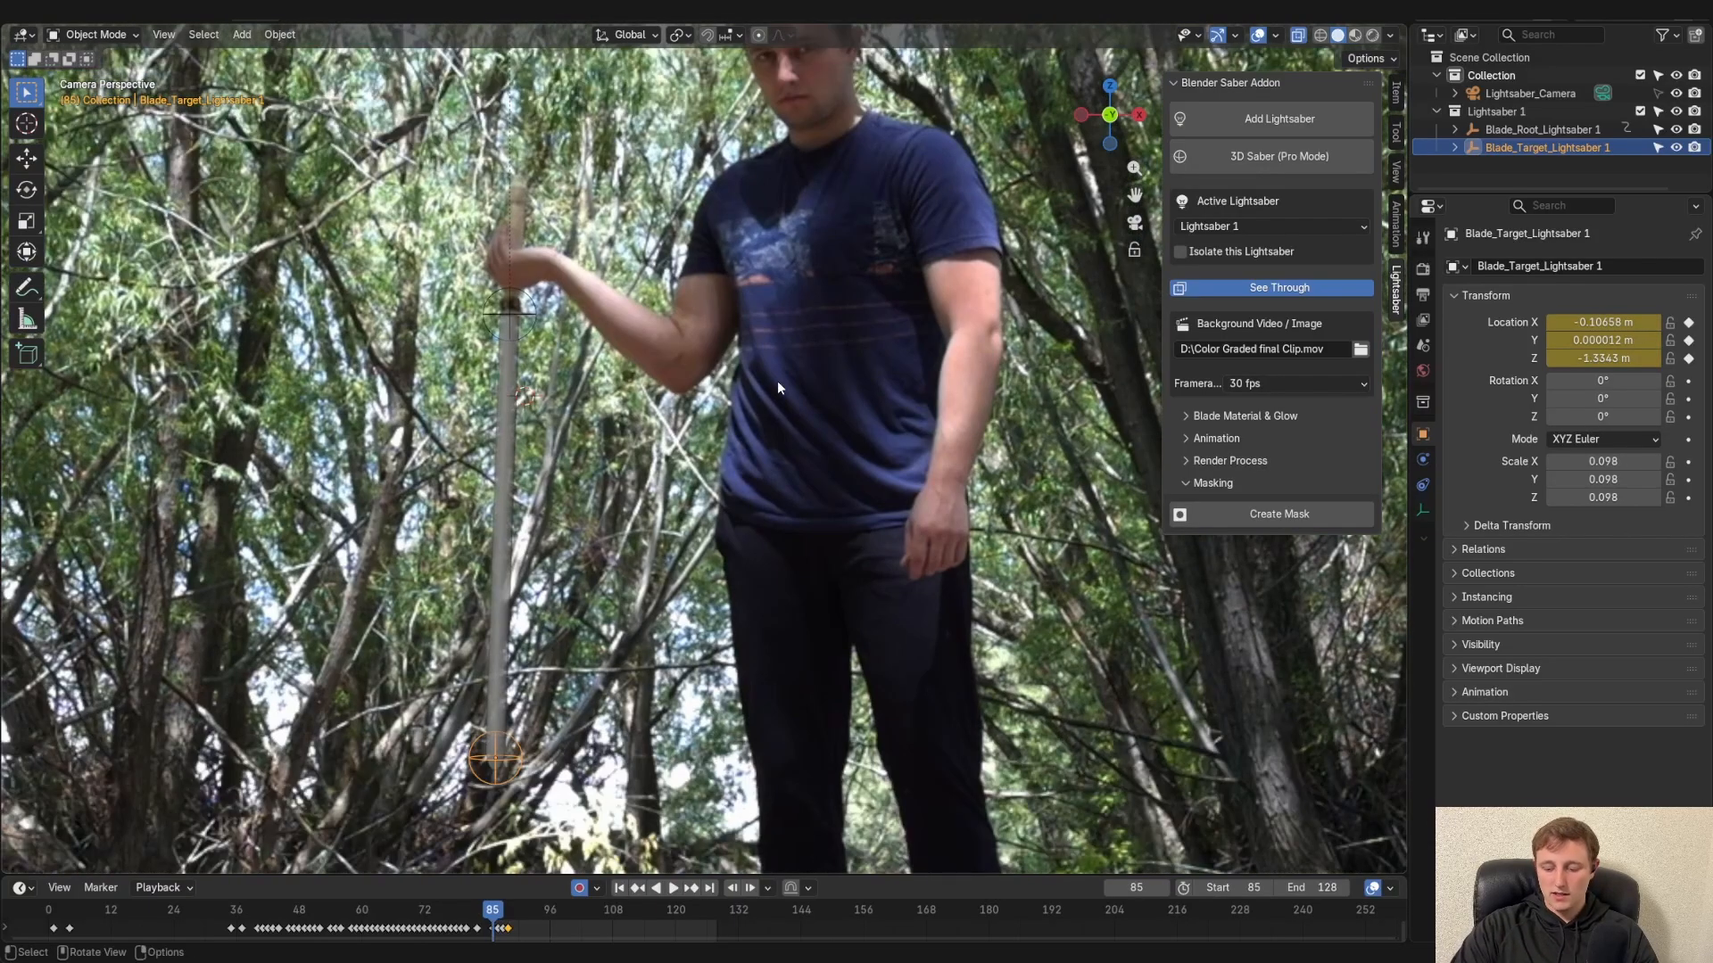
{"action": "key", "text": "Right"}
{"action": "key", "text": "Right"}
{"action": "key", "text": "Left"}
{"action": "key", "text": "Left"}
{"action": "key", "text": "Right"}
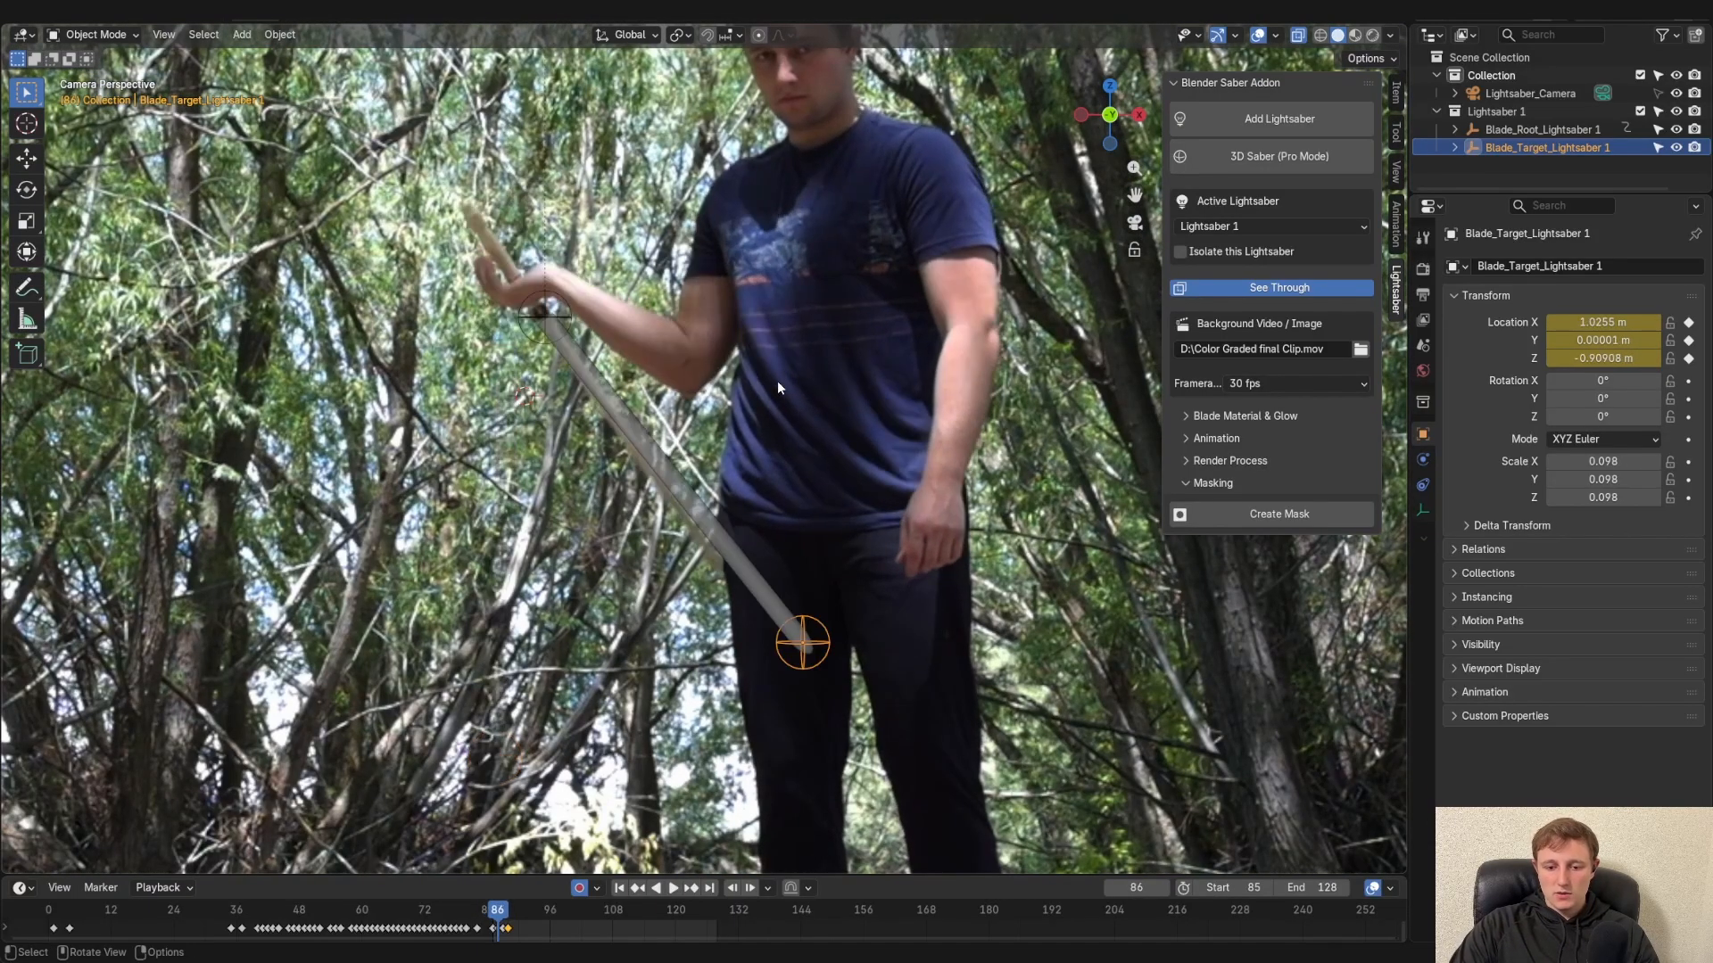
{"action": "key", "text": "g"}
{"action": "left_click", "coordinate": [878, 616]}
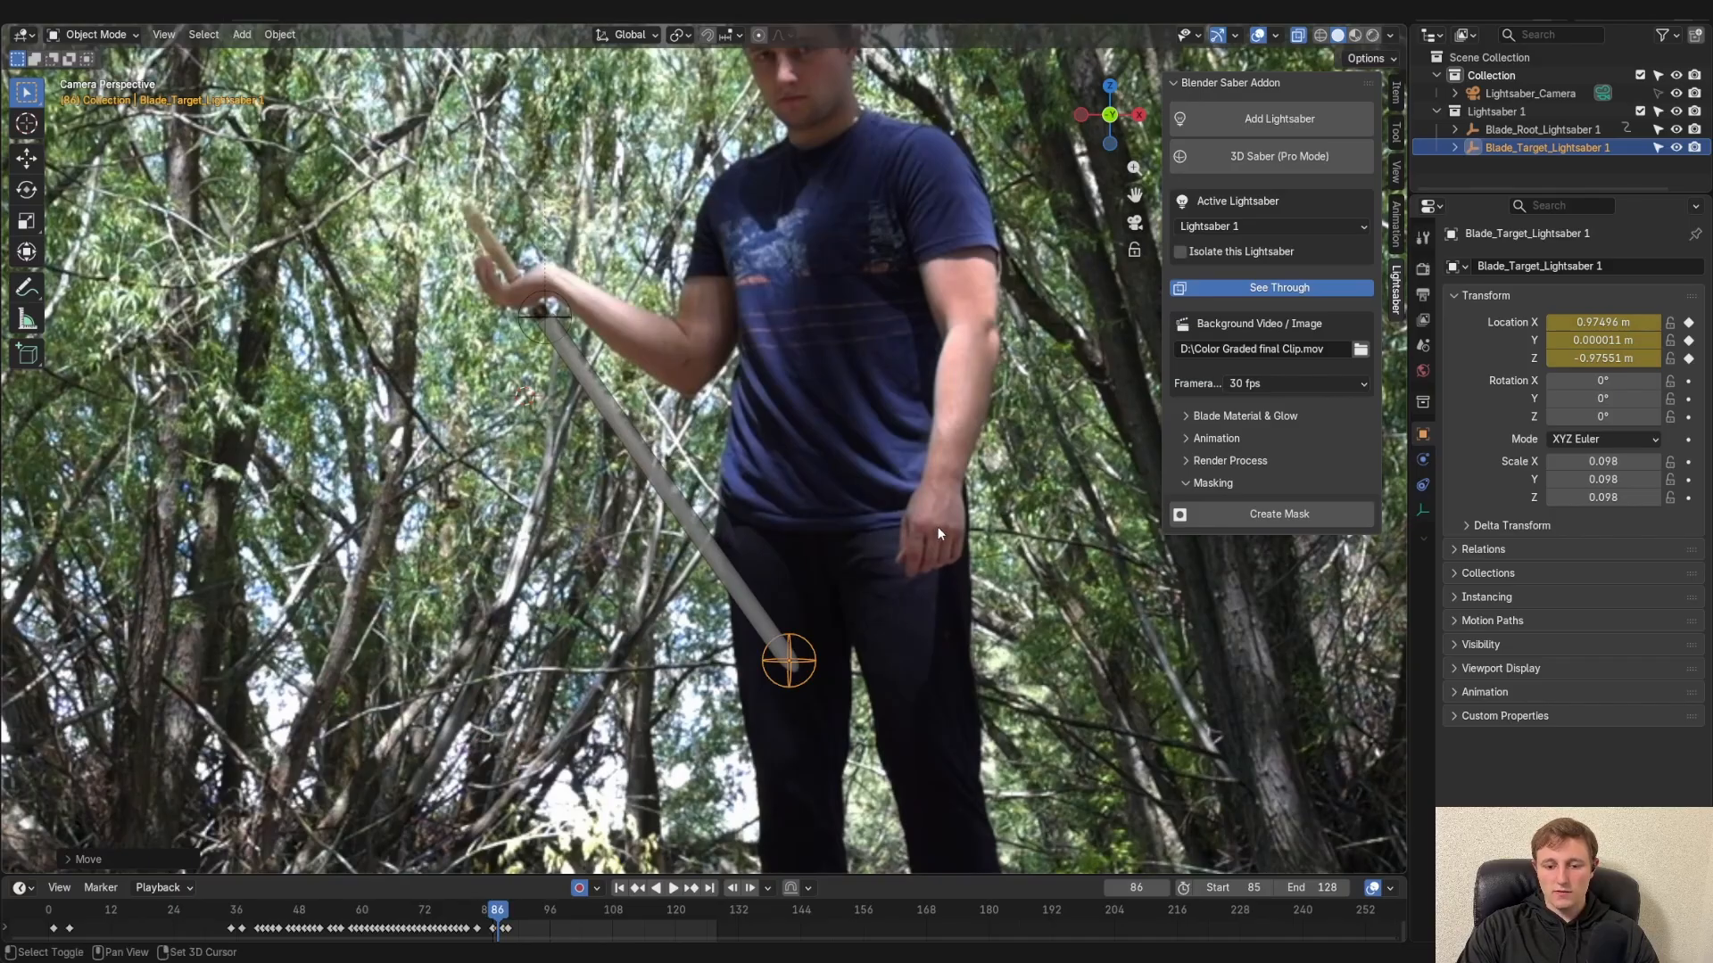
{"action": "key", "text": "Left"}
{"action": "key", "text": "Right"}
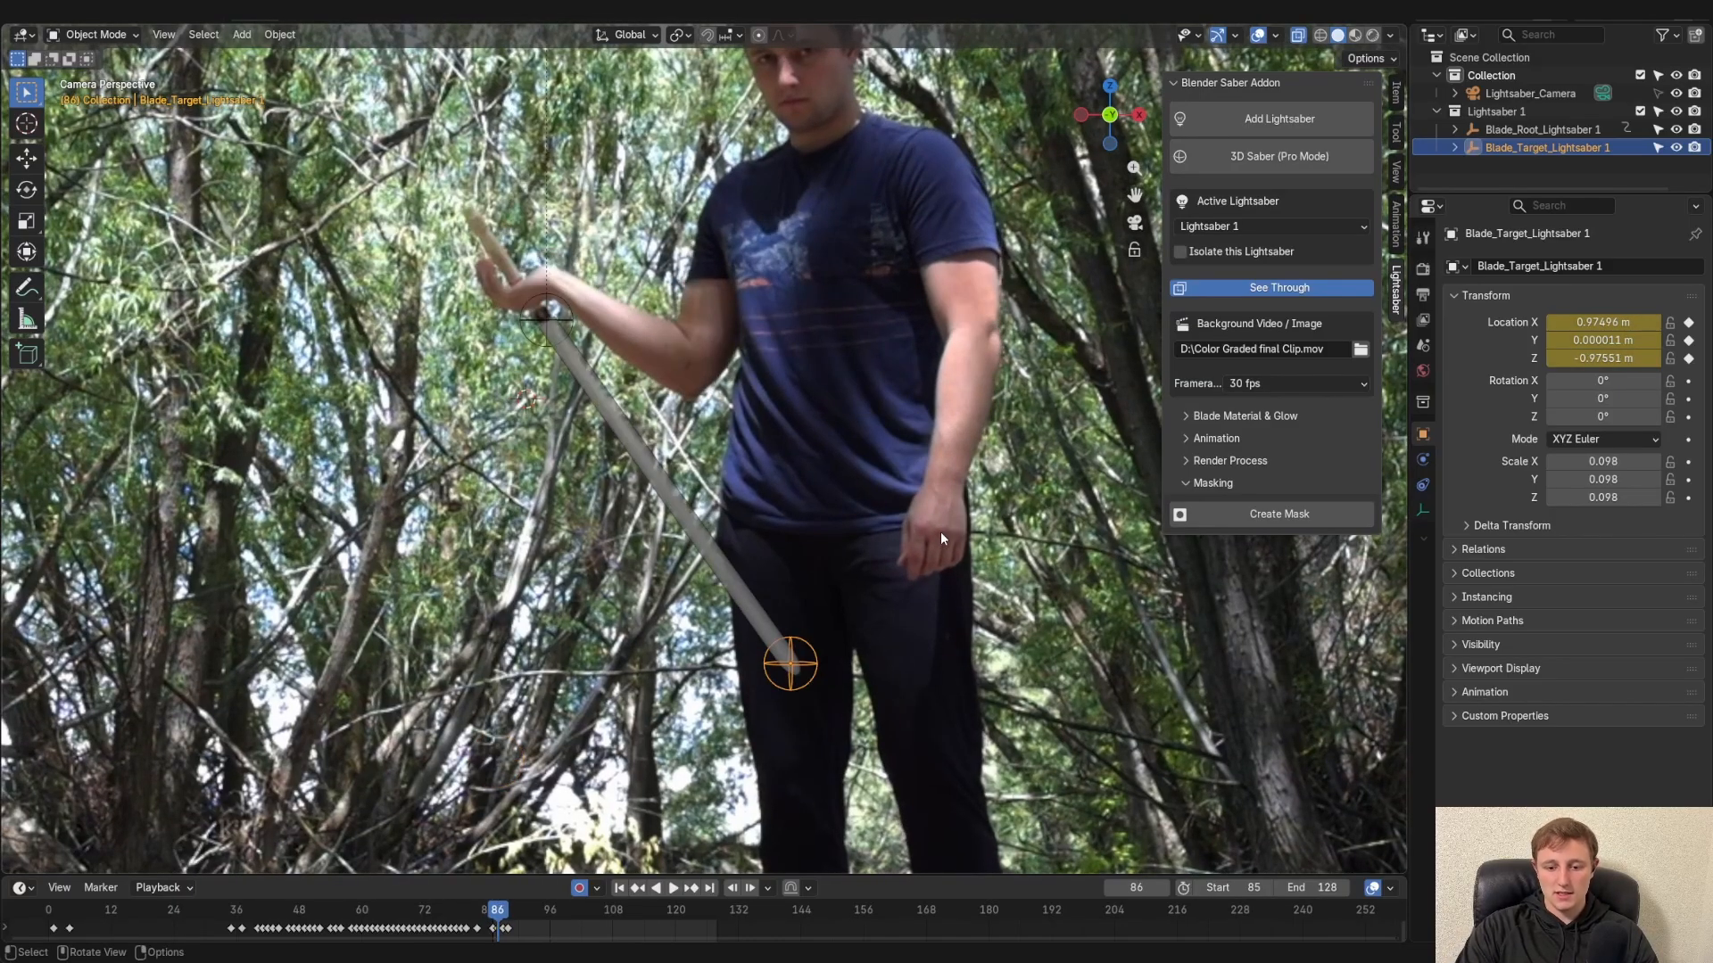
Create a holdout mask plane on frame 86
{"action": "middle_click_drag", "start_coordinate": [940, 532], "coordinate": [909, 463], "text": "shift"}
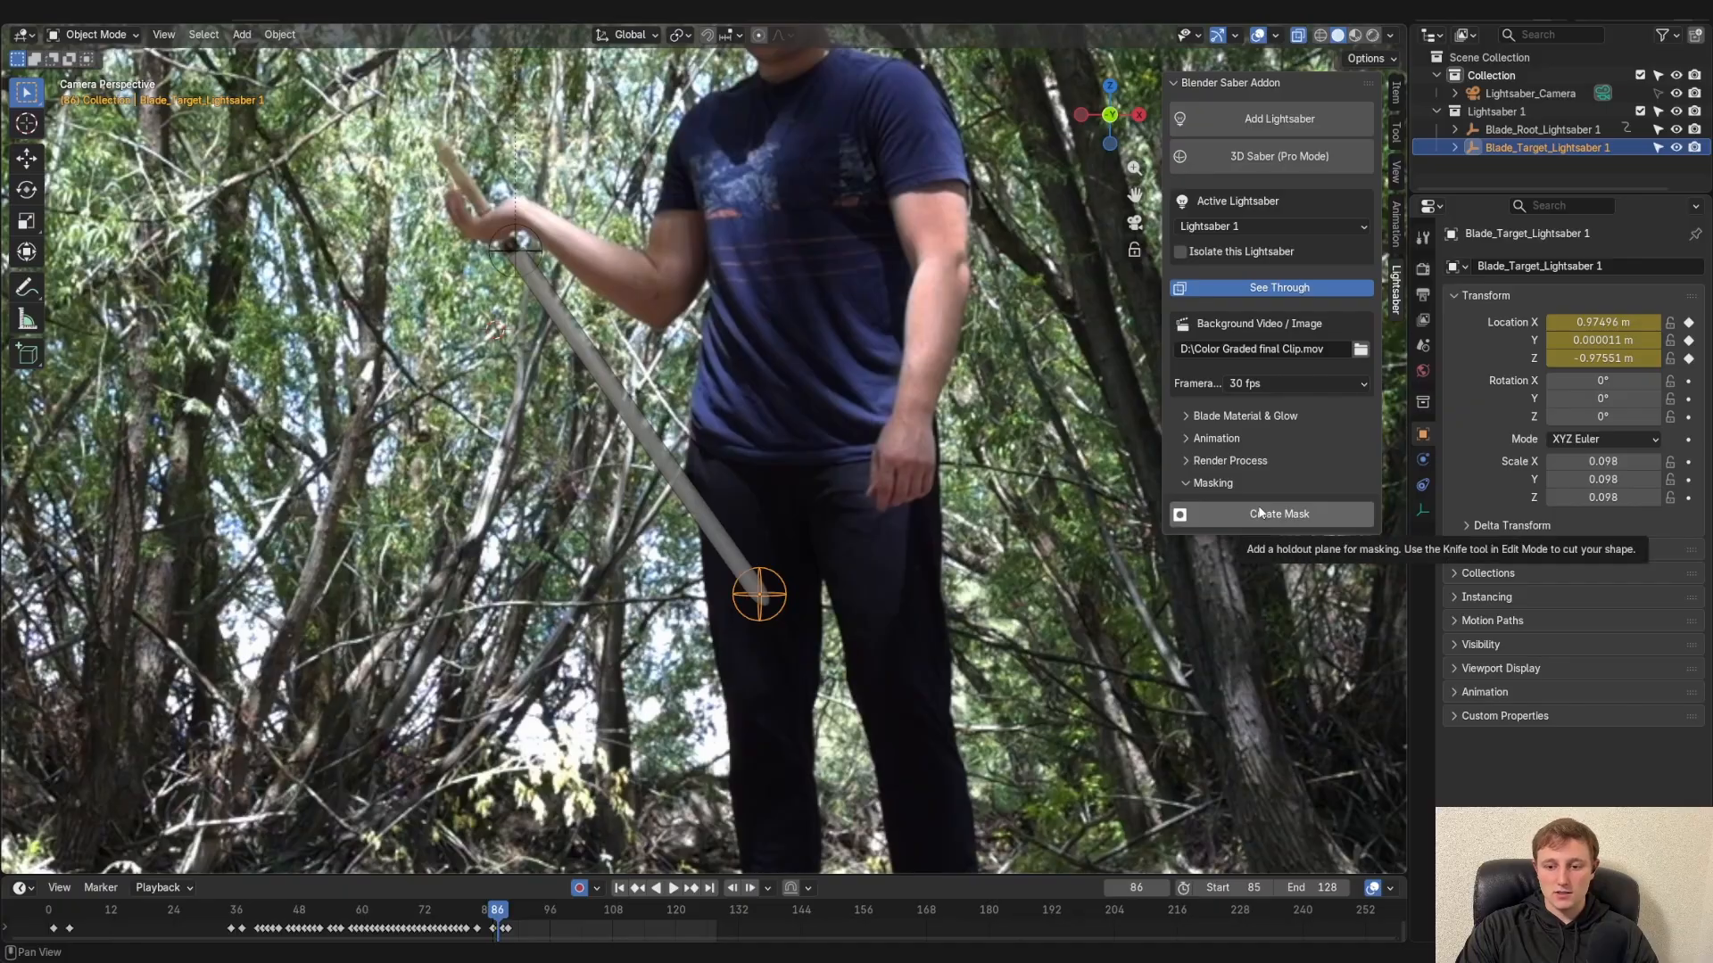
{"action": "left_click", "coordinate": [1263, 513]}
{"action": "scroll", "coordinate": [834, 419], "scroll_direction": "down", "scroll_amount": 3}
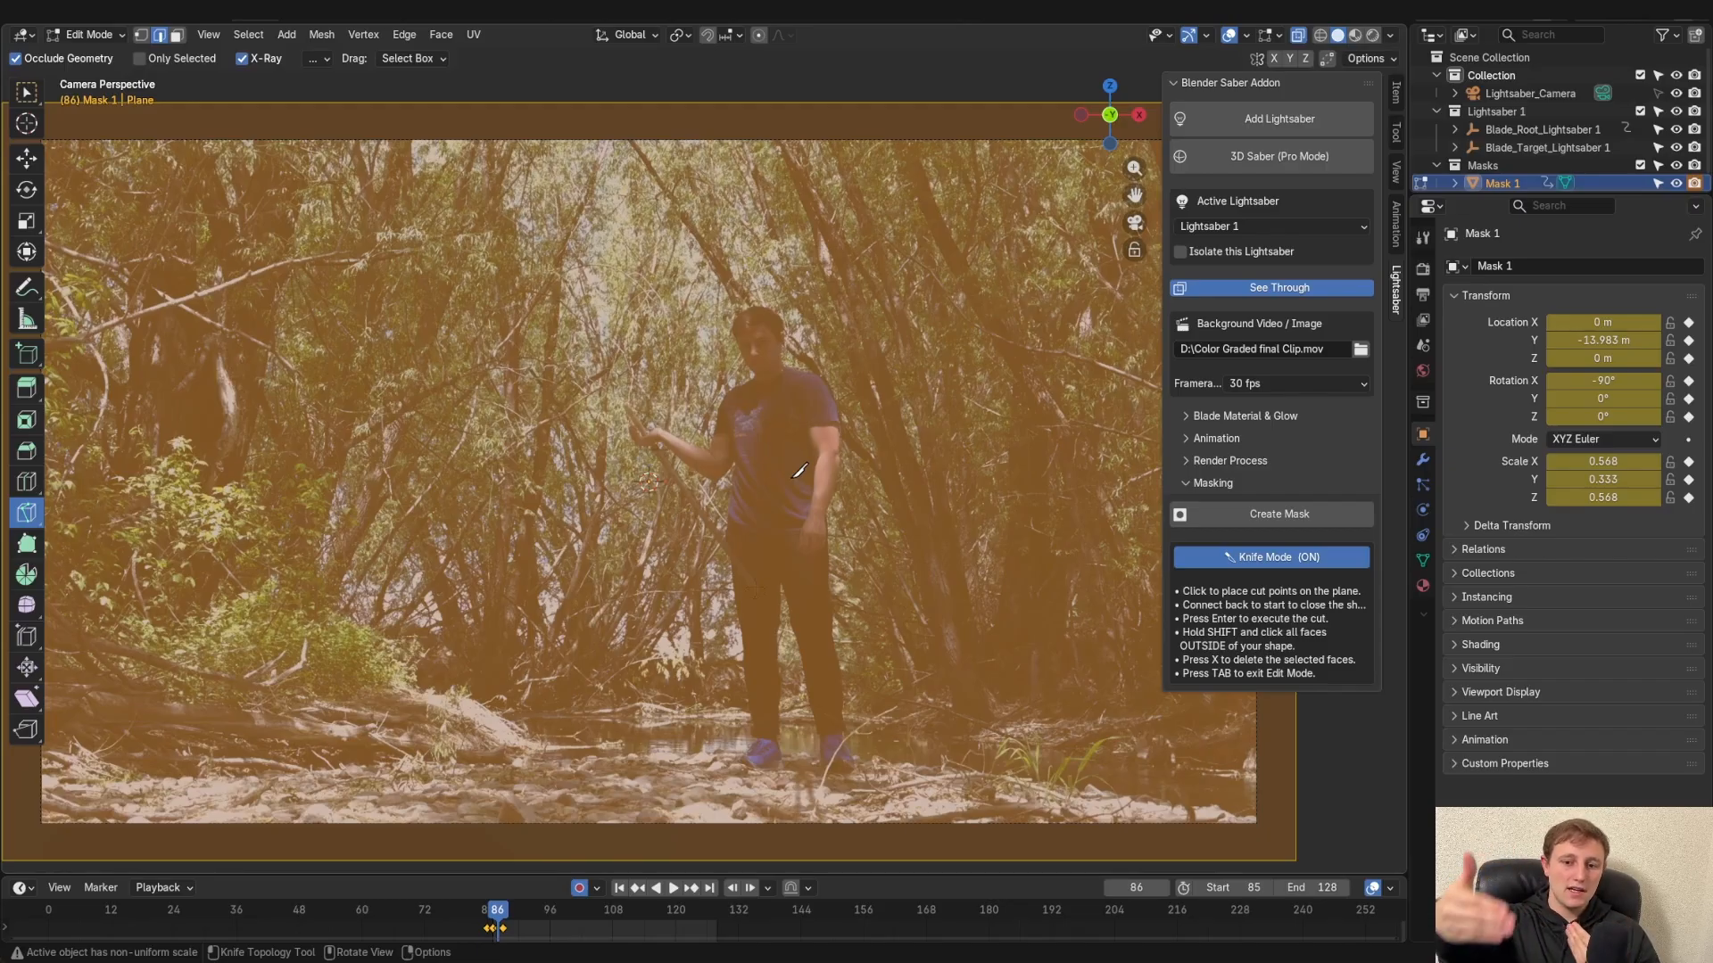
Cut the mask outline with the knife from below the man's raised elbow, down his waist and the outer edge of the leg behind the blade
{"action": "scroll", "coordinate": [759, 444], "scroll_direction": "up", "scroll_amount": 1}
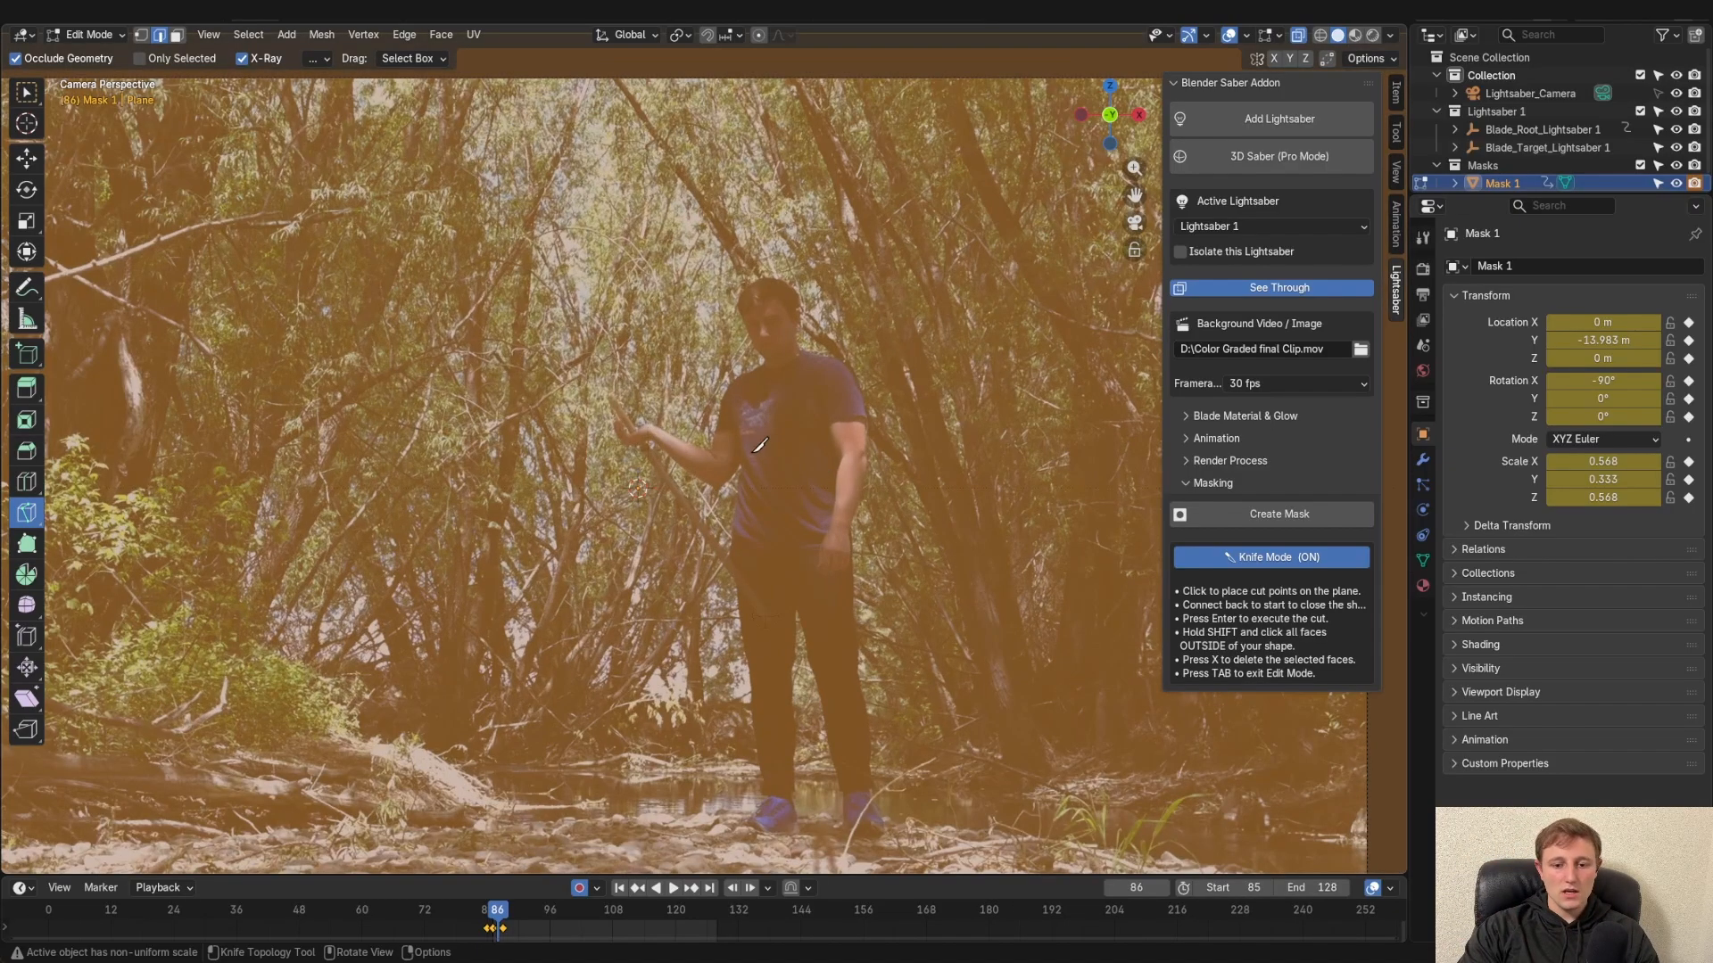
{"action": "scroll", "coordinate": [759, 444], "scroll_direction": "up", "scroll_amount": 3}
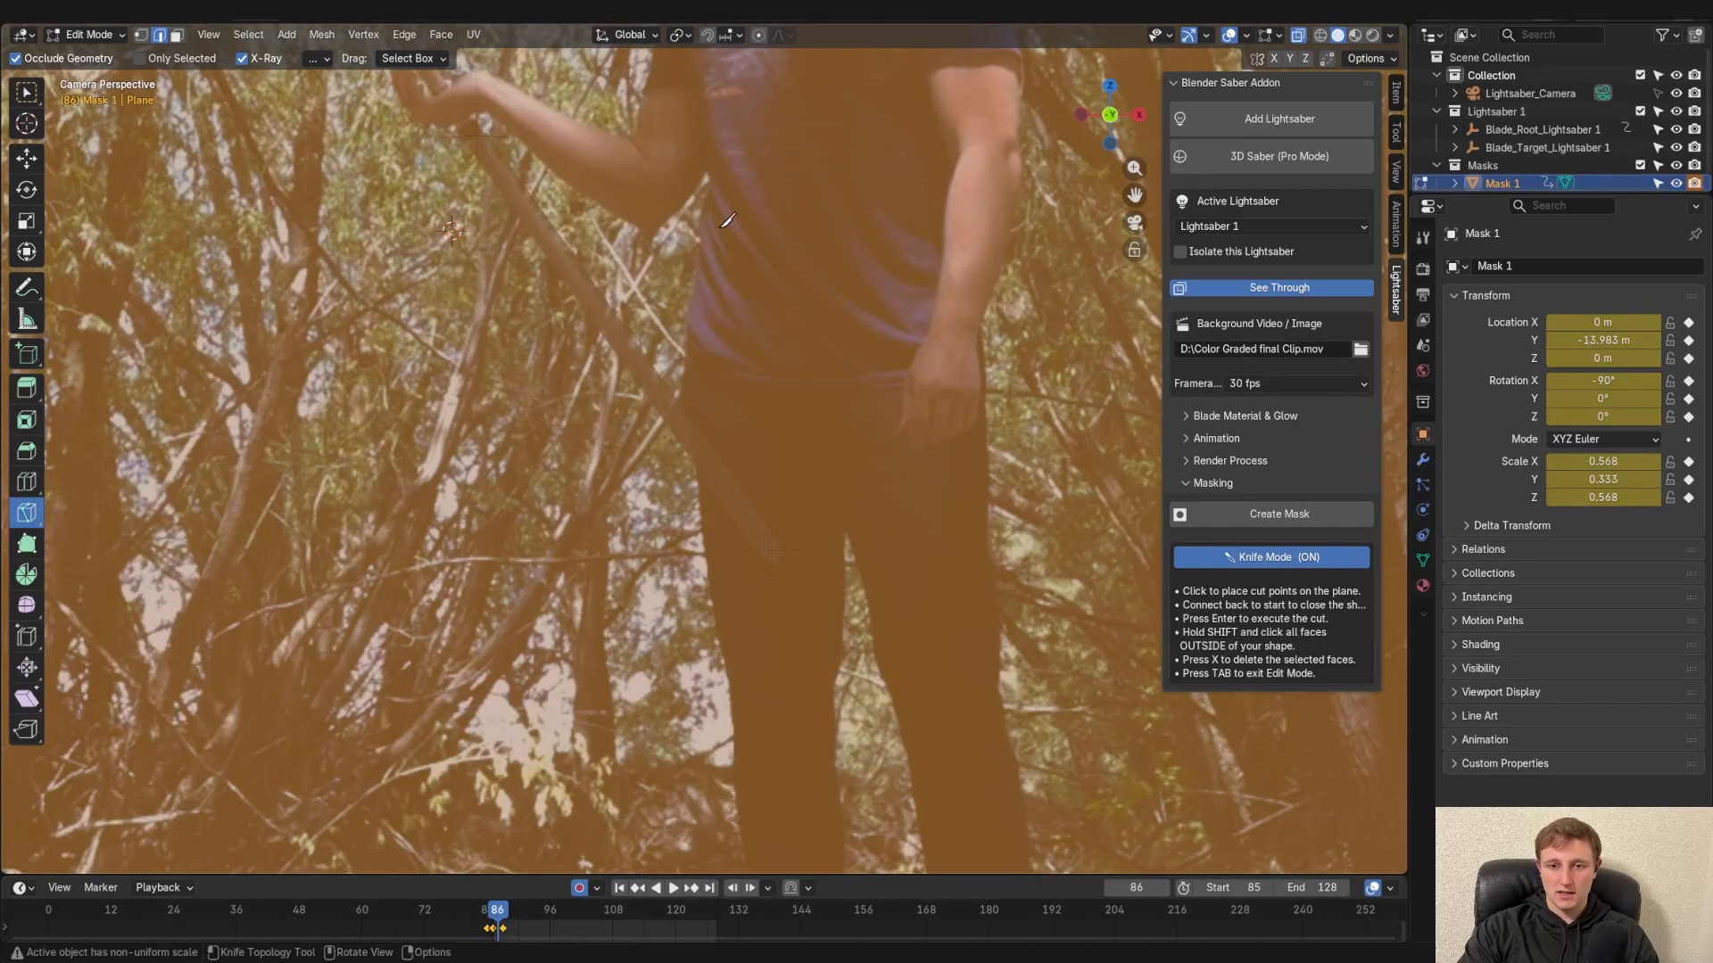
{"action": "left_click", "coordinate": [701, 204]}
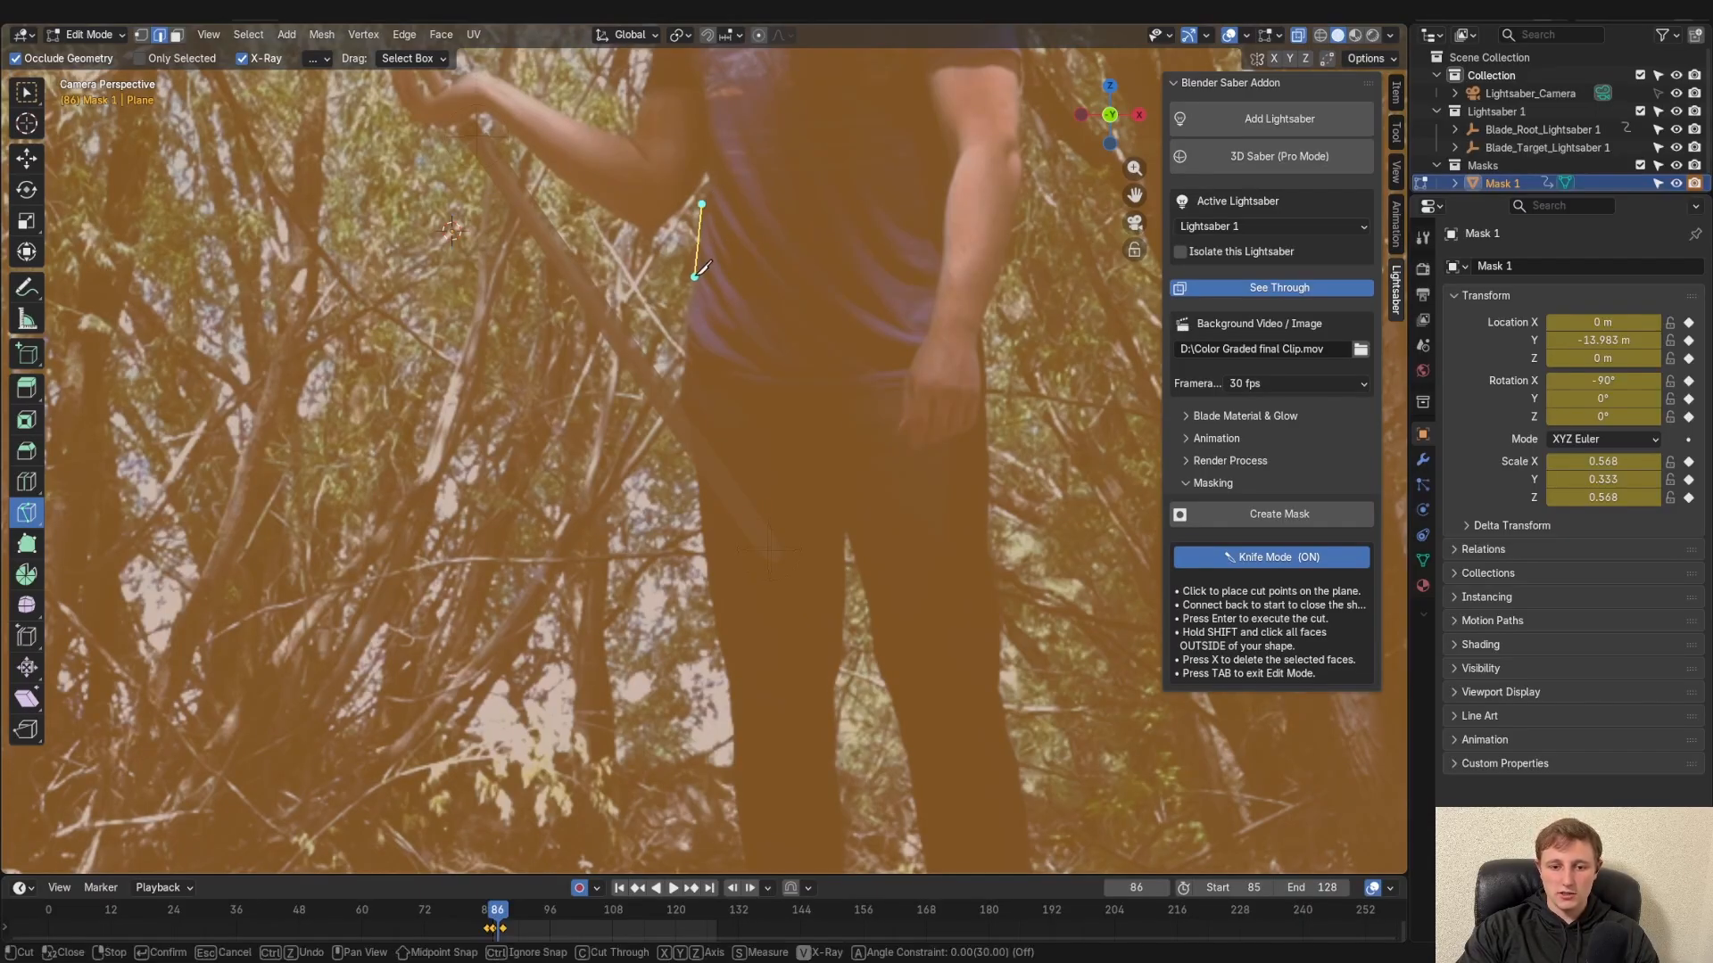
{"action": "left_click", "coordinate": [677, 406]}
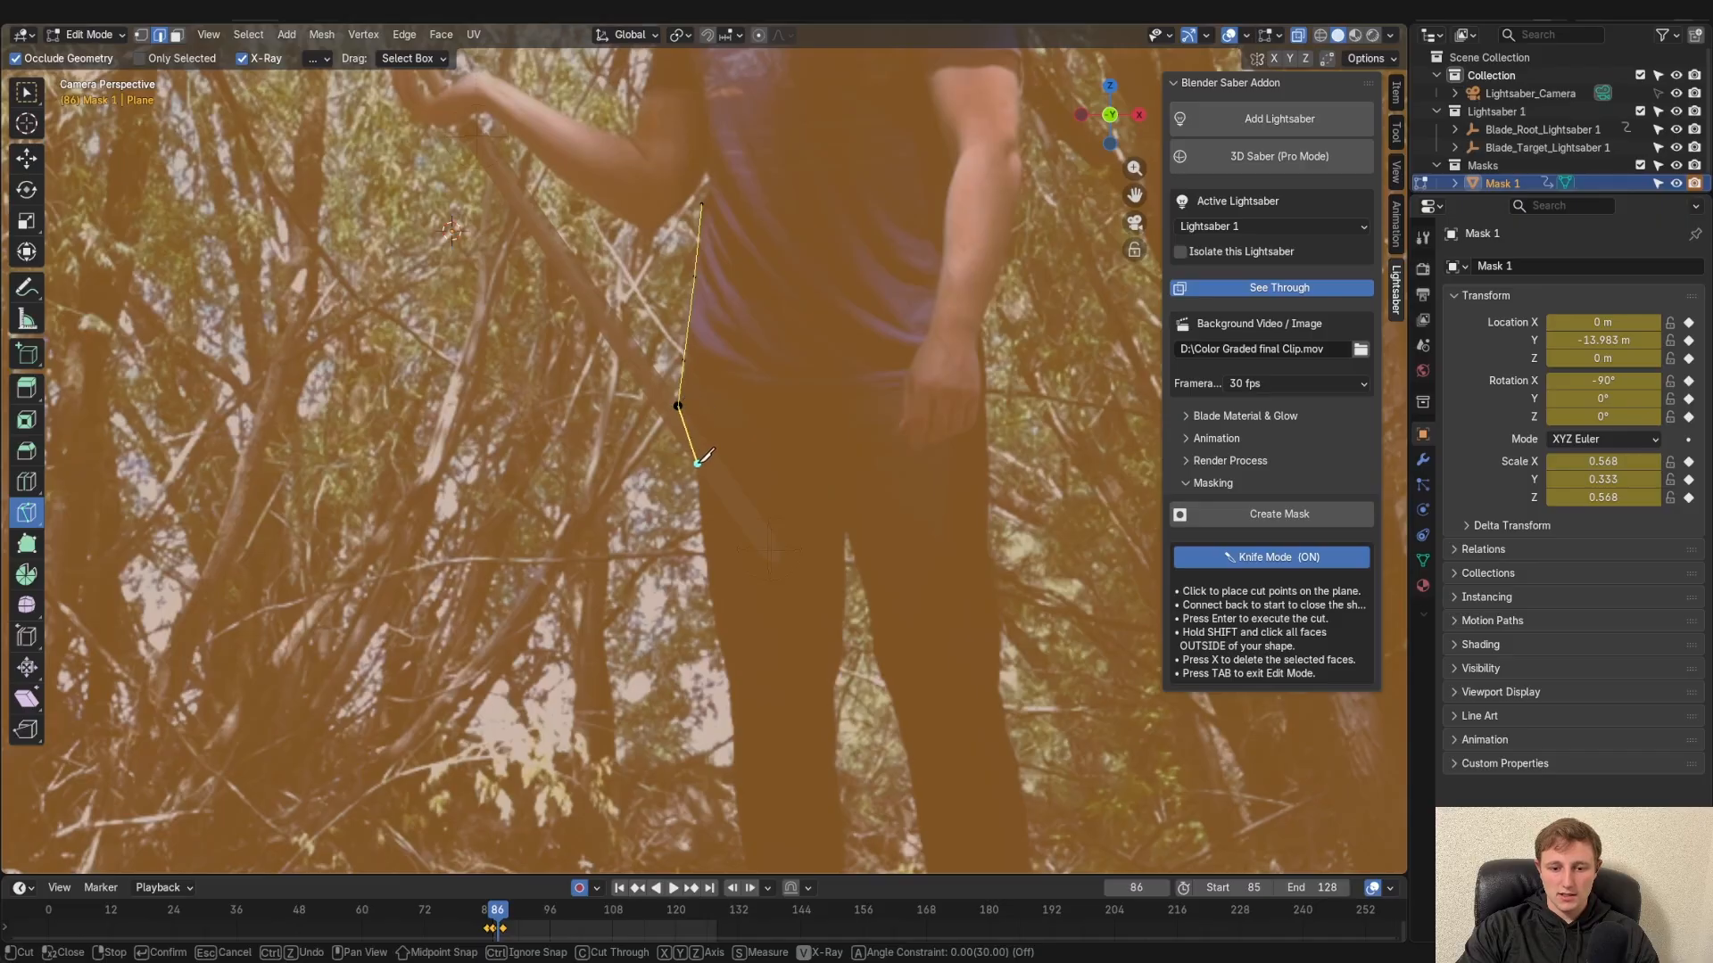
{"action": "middle_click_drag", "start_coordinate": [721, 553], "coordinate": [642, 378], "text": "shift"}
{"action": "left_click", "coordinate": [633, 446]}
{"action": "left_click", "coordinate": [652, 507]}
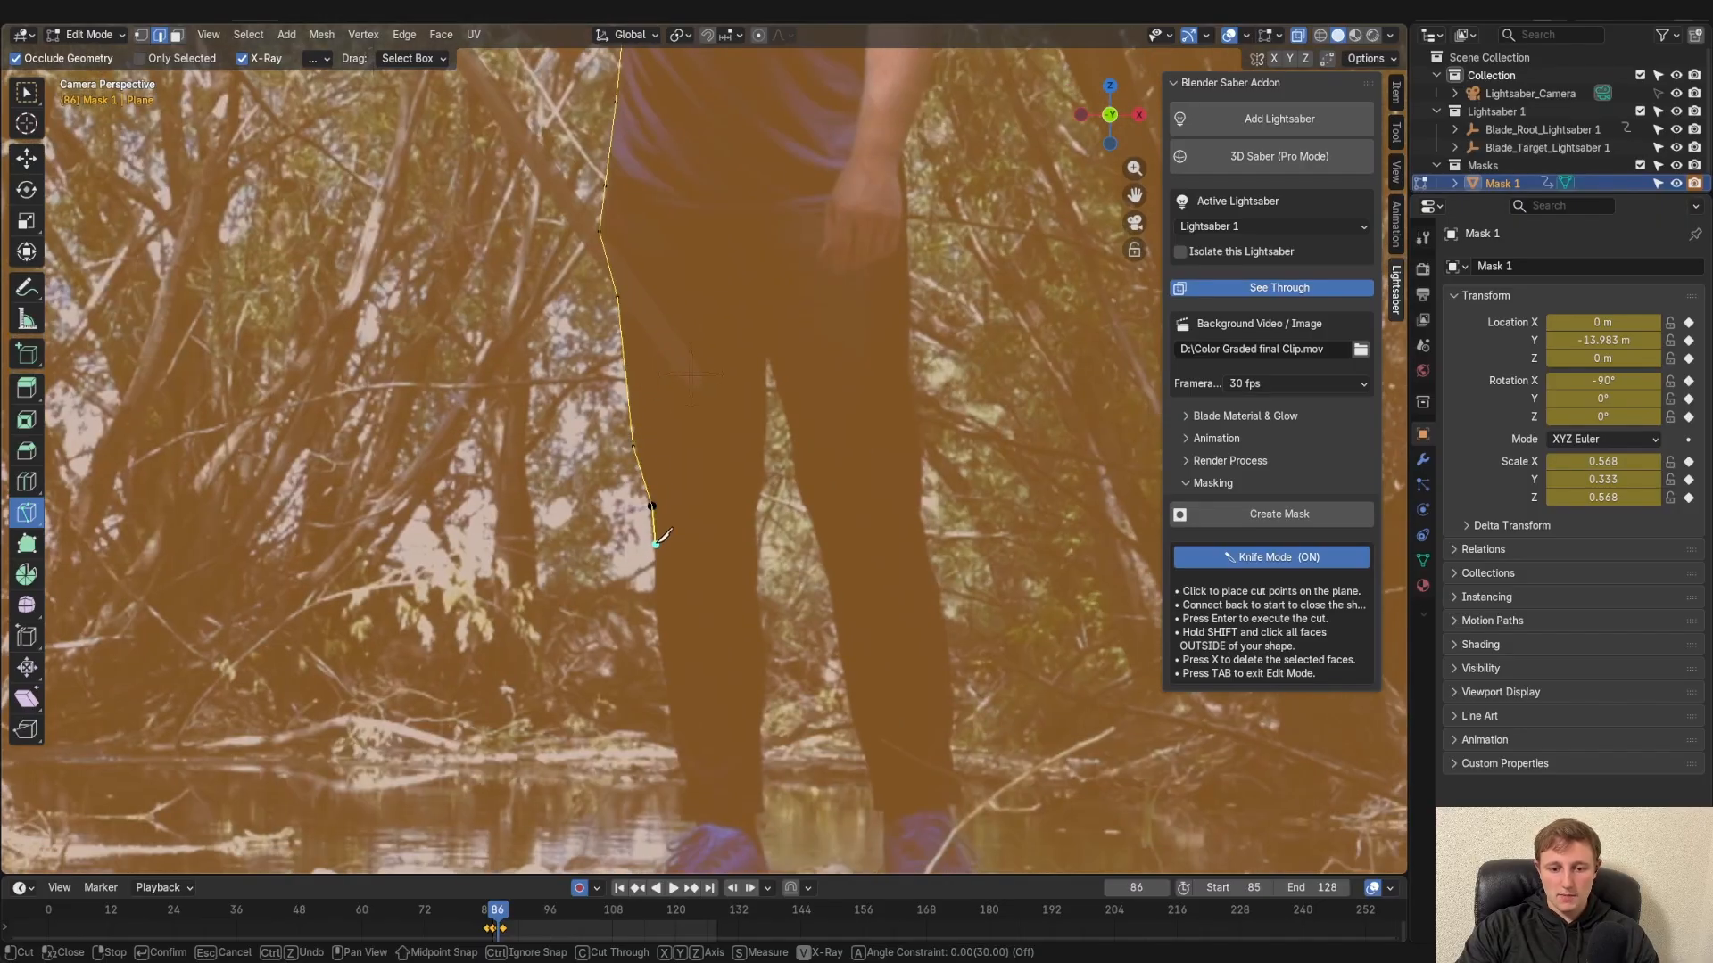
{"action": "left_click", "coordinate": [655, 574]}
{"action": "left_click", "coordinate": [661, 663]}
Continue the knife cut across that leg below the knee and up its inner edge to the crotch
{"action": "left_click", "coordinate": [768, 672]}
{"action": "left_click", "coordinate": [759, 608]}
{"action": "left_click", "coordinate": [755, 508]}
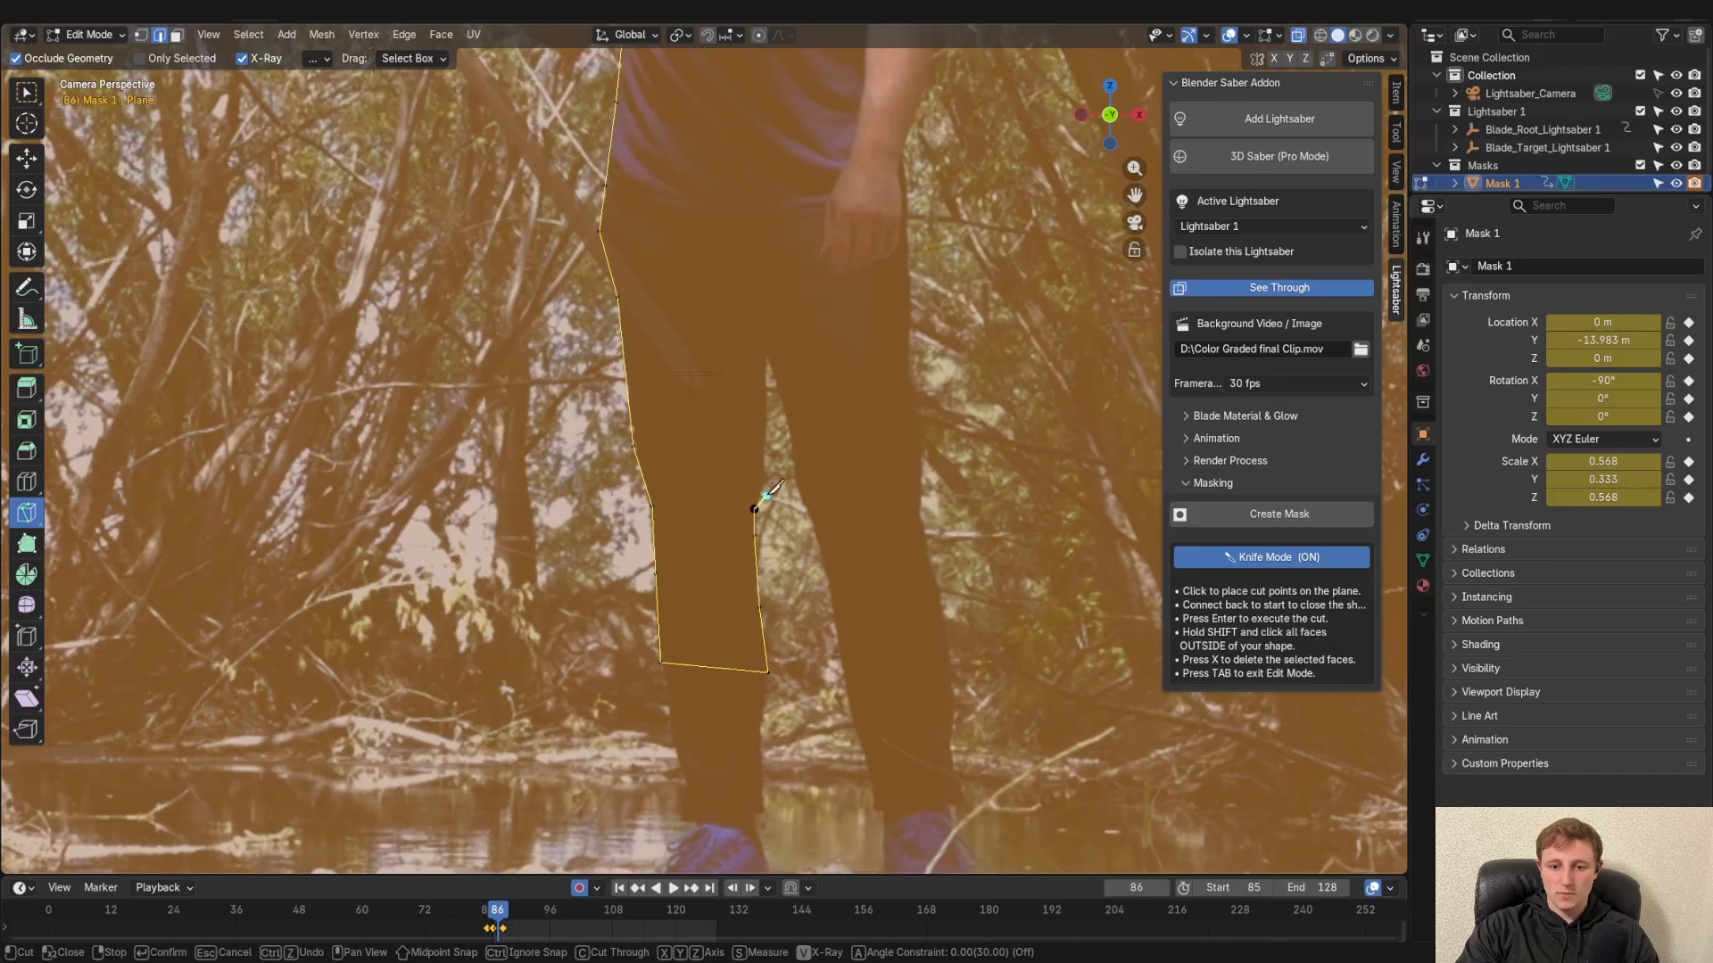
{"action": "left_click", "coordinate": [766, 479]}
{"action": "left_click", "coordinate": [765, 451]}
{"action": "left_click", "coordinate": [769, 407]}
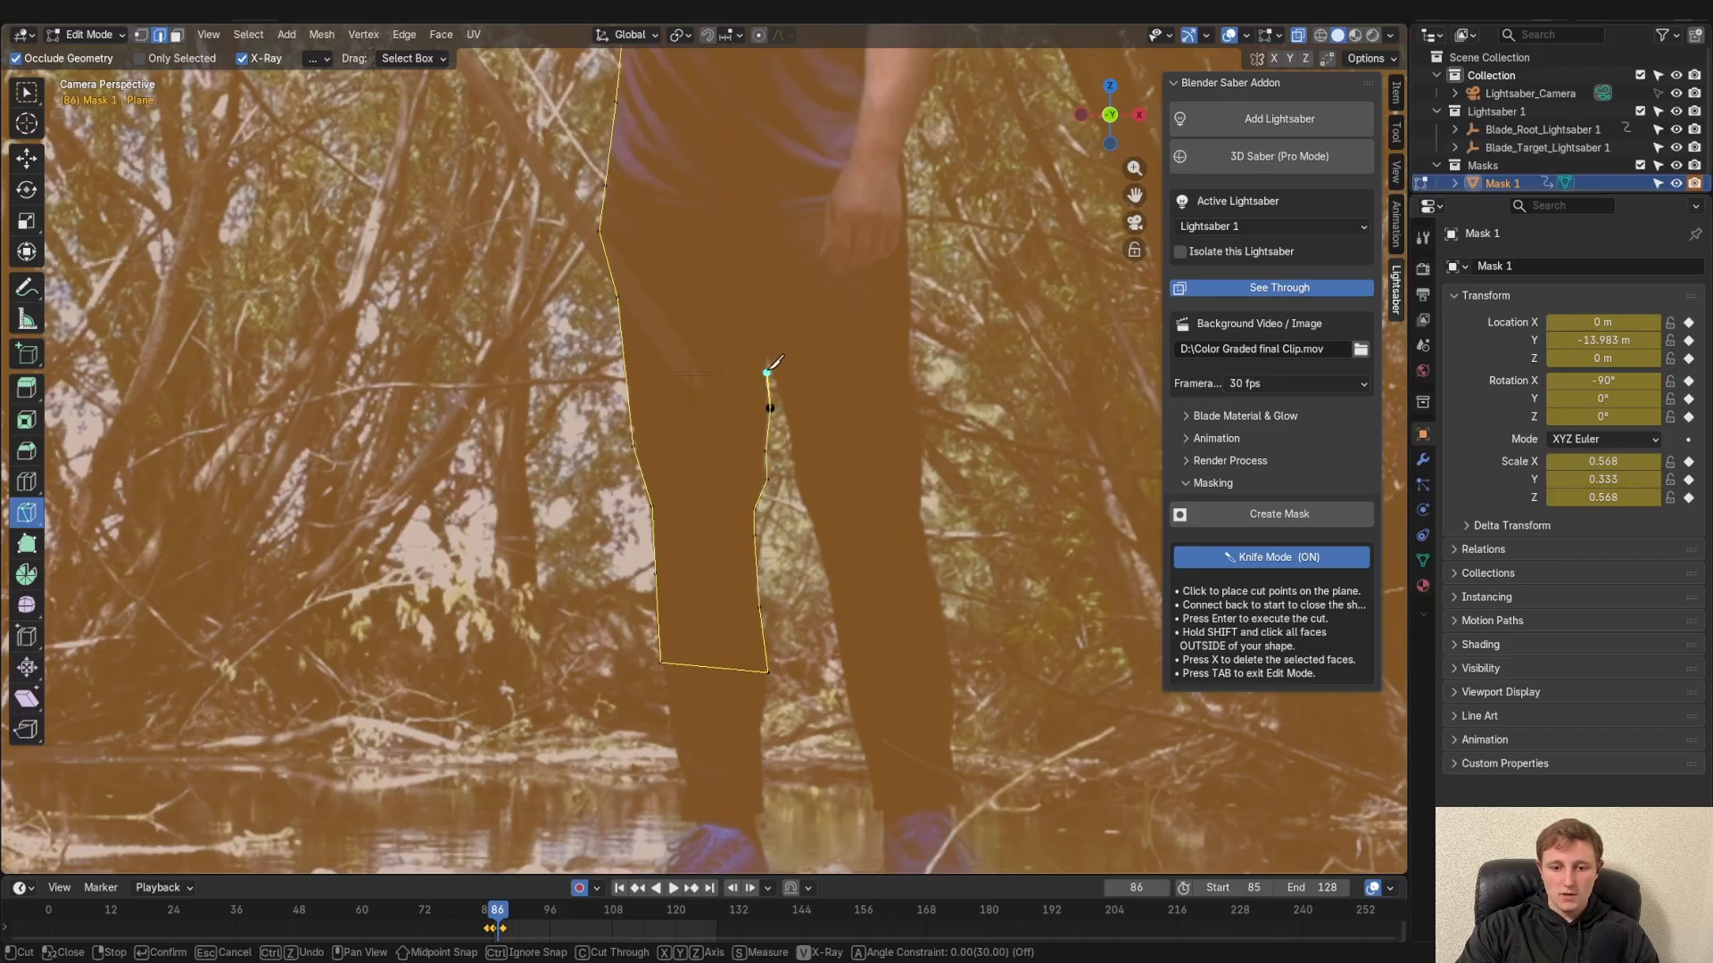
{"action": "left_click", "coordinate": [767, 362]}
Cut down the inner edge of the other leg and across it below the knee
{"action": "left_click", "coordinate": [791, 444]}
{"action": "left_click", "coordinate": [800, 501]}
{"action": "left_click", "coordinate": [817, 537]}
{"action": "left_click", "coordinate": [834, 638]}
{"action": "left_click", "coordinate": [849, 682]}
{"action": "left_click", "coordinate": [956, 669]}
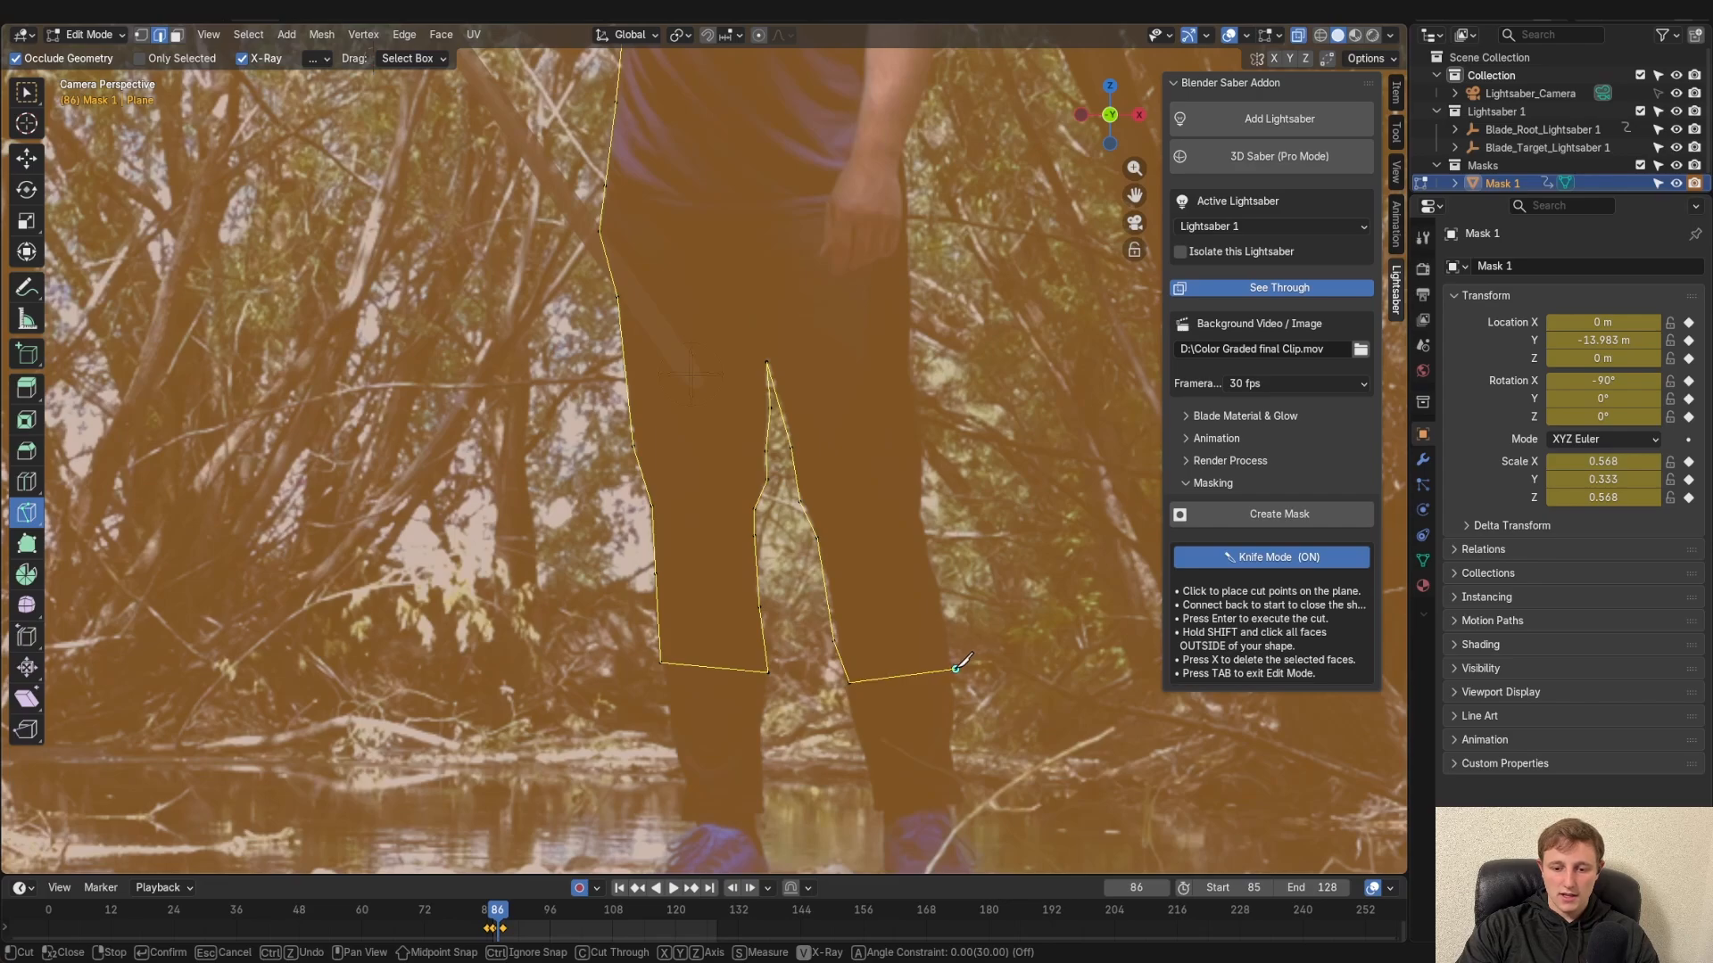
Cut up the outer edge of the second leg and past the hip beside the lowered hand
{"action": "left_click", "coordinate": [939, 602]}
{"action": "left_click", "coordinate": [921, 515]}
{"action": "left_click", "coordinate": [920, 446]}
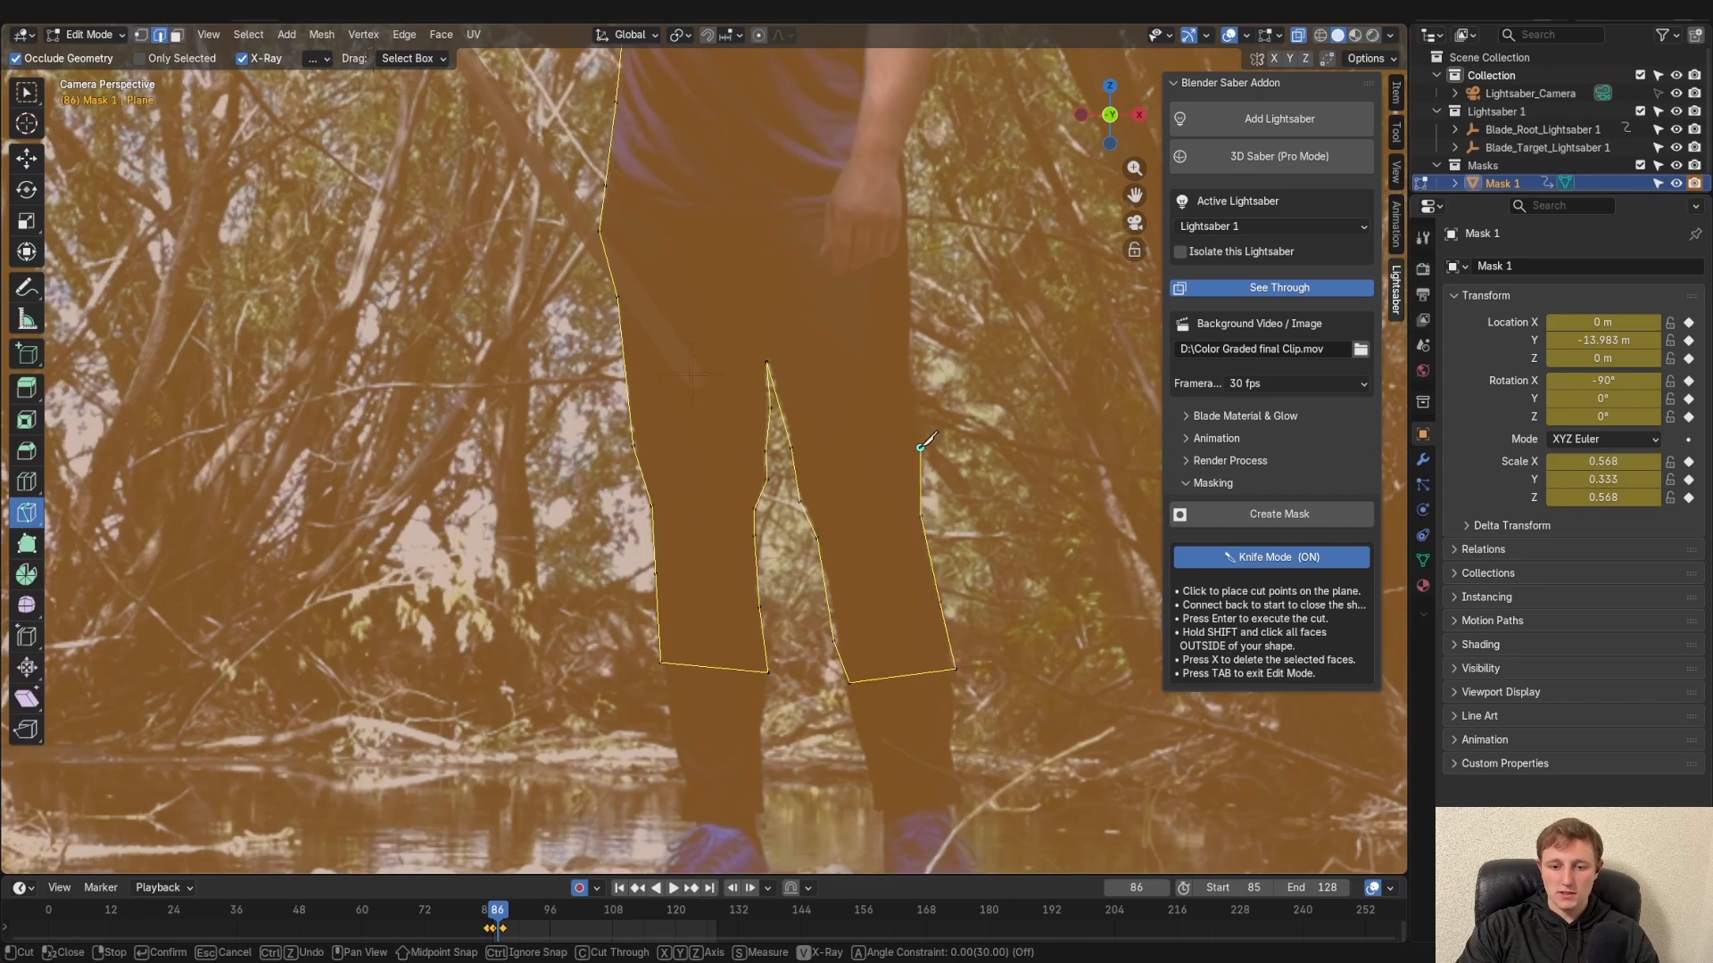
{"action": "left_click", "coordinate": [913, 349]}
{"action": "left_click", "coordinate": [908, 244]}
{"action": "left_click", "coordinate": [909, 152]}
{"action": "middle_click_drag", "start_coordinate": [928, 216], "coordinate": [919, 431], "text": "shift"}
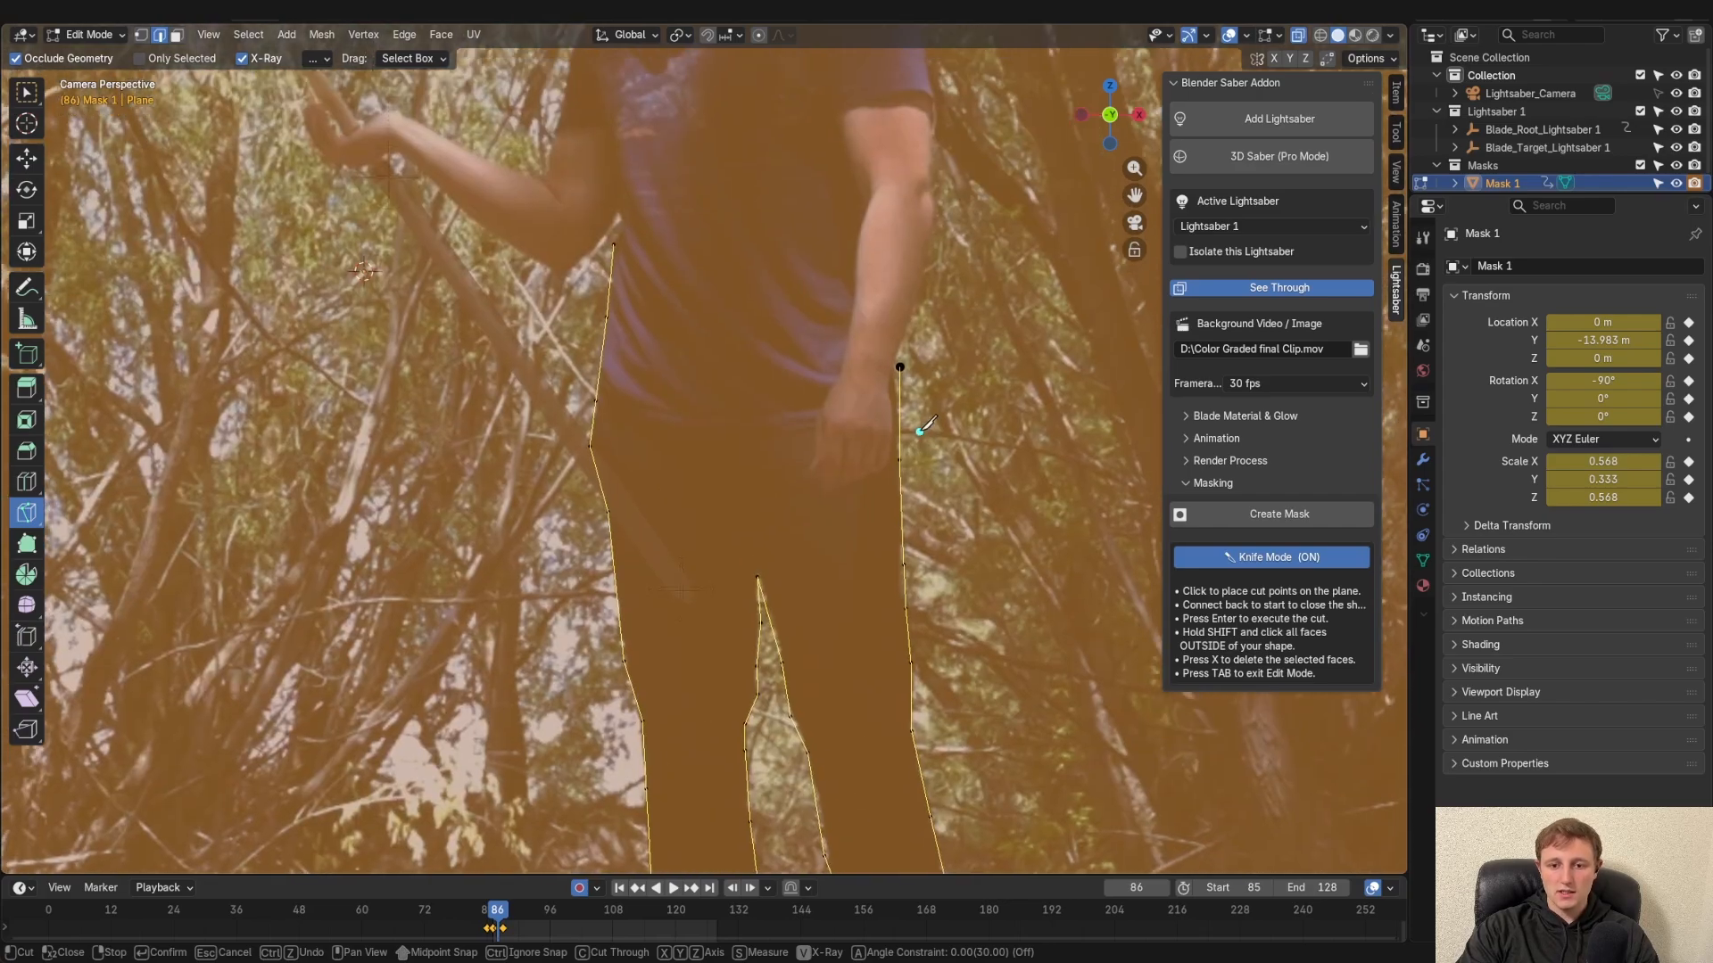
Cut along the lowered arm and across the chest back to the starting point, closing and applying the outline
{"action": "left_click", "coordinate": [919, 265]}
{"action": "left_click", "coordinate": [928, 179]}
{"action": "left_click", "coordinate": [672, 142]}
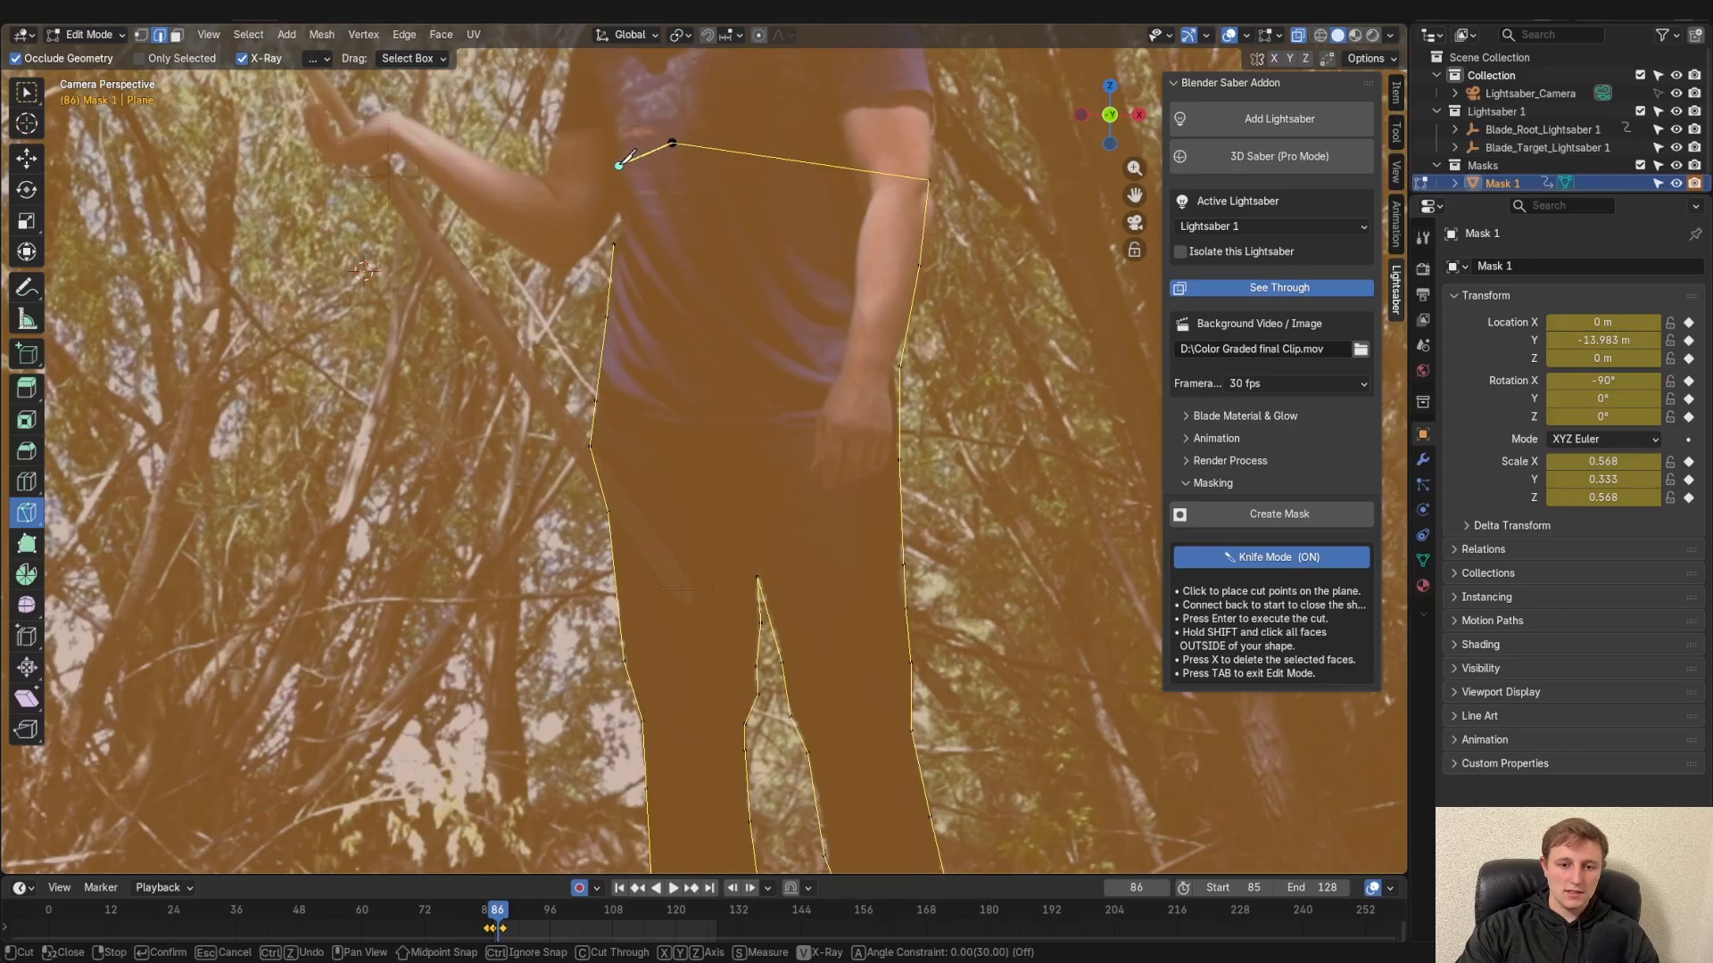
{"action": "left_click", "coordinate": [619, 166]}
{"action": "left_click", "coordinate": [615, 242]}
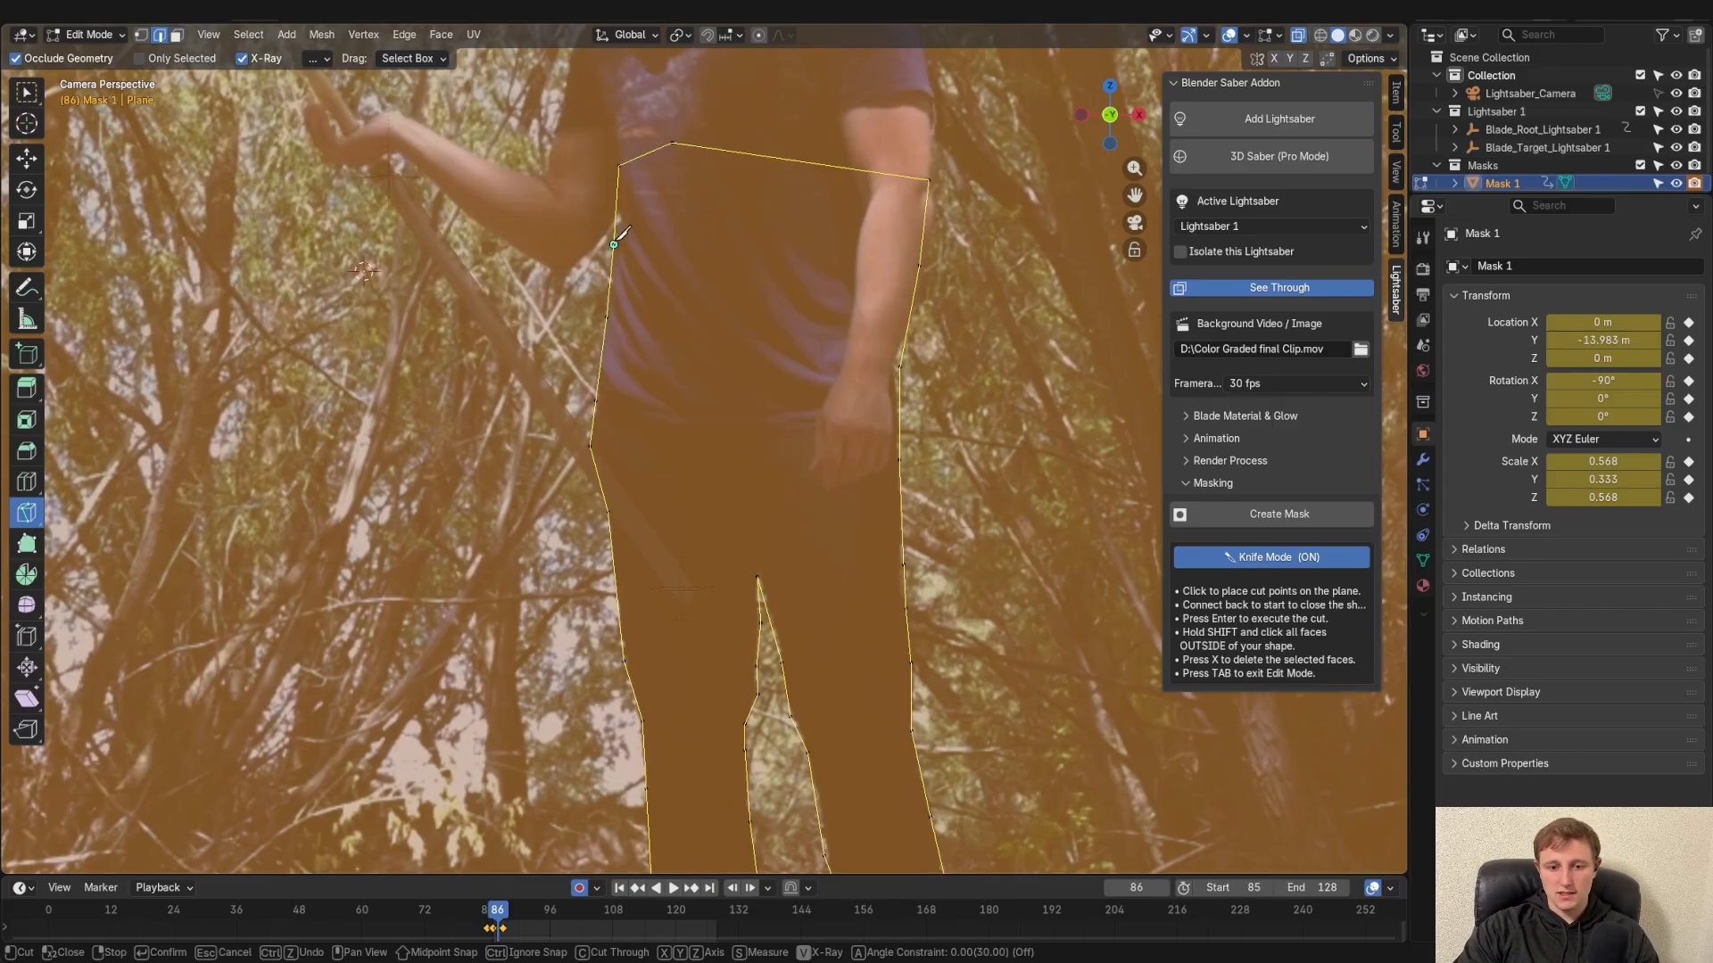
{"action": "key", "text": "Return"}
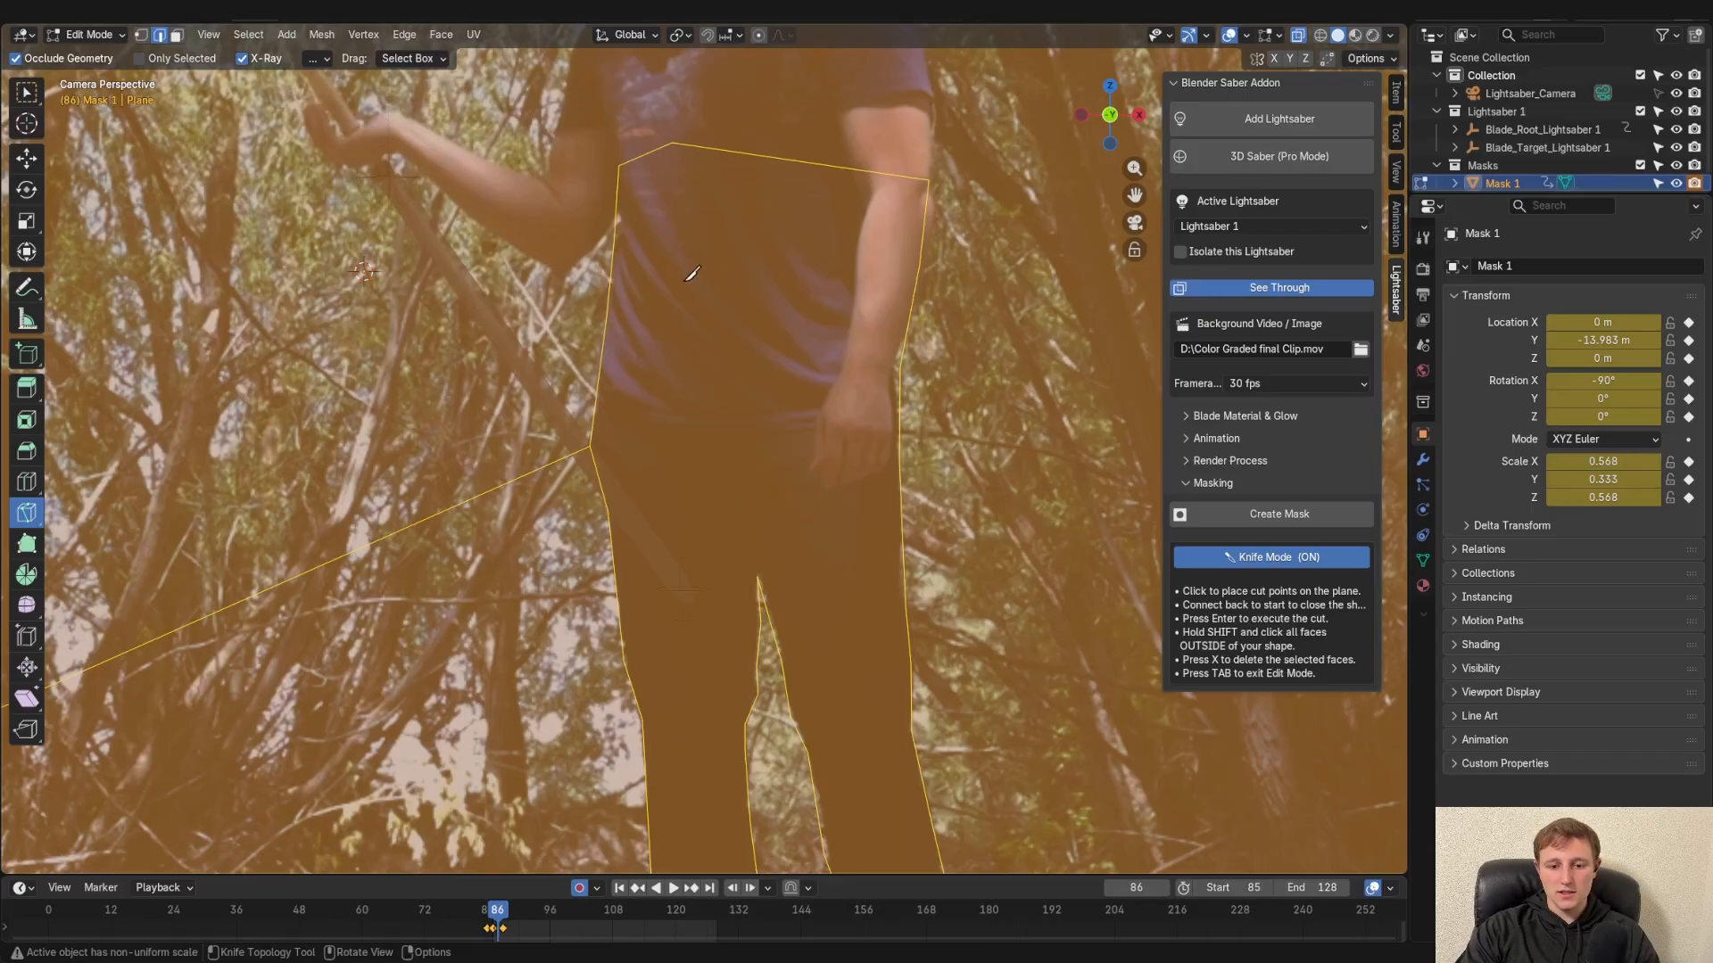
Replace the knife with the Move tool and switch the mask's selection mode from edges to faces
{"action": "scroll", "coordinate": [692, 274], "scroll_direction": "down", "scroll_amount": 13}
{"action": "scroll", "coordinate": [662, 225], "scroll_direction": "up", "scroll_amount": 3}
{"action": "mouse_move", "coordinate": [689, 369]}
{"action": "middle_mouse_down", "text": "shift"}
{"action": "mouse_move", "coordinate": [662, 225]}
{"action": "mouse_move", "coordinate": [680, 387]}
{"action": "middle_mouse_up", "text": "shift"}
{"action": "scroll", "coordinate": [679, 387], "scroll_direction": "down", "scroll_amount": 2}
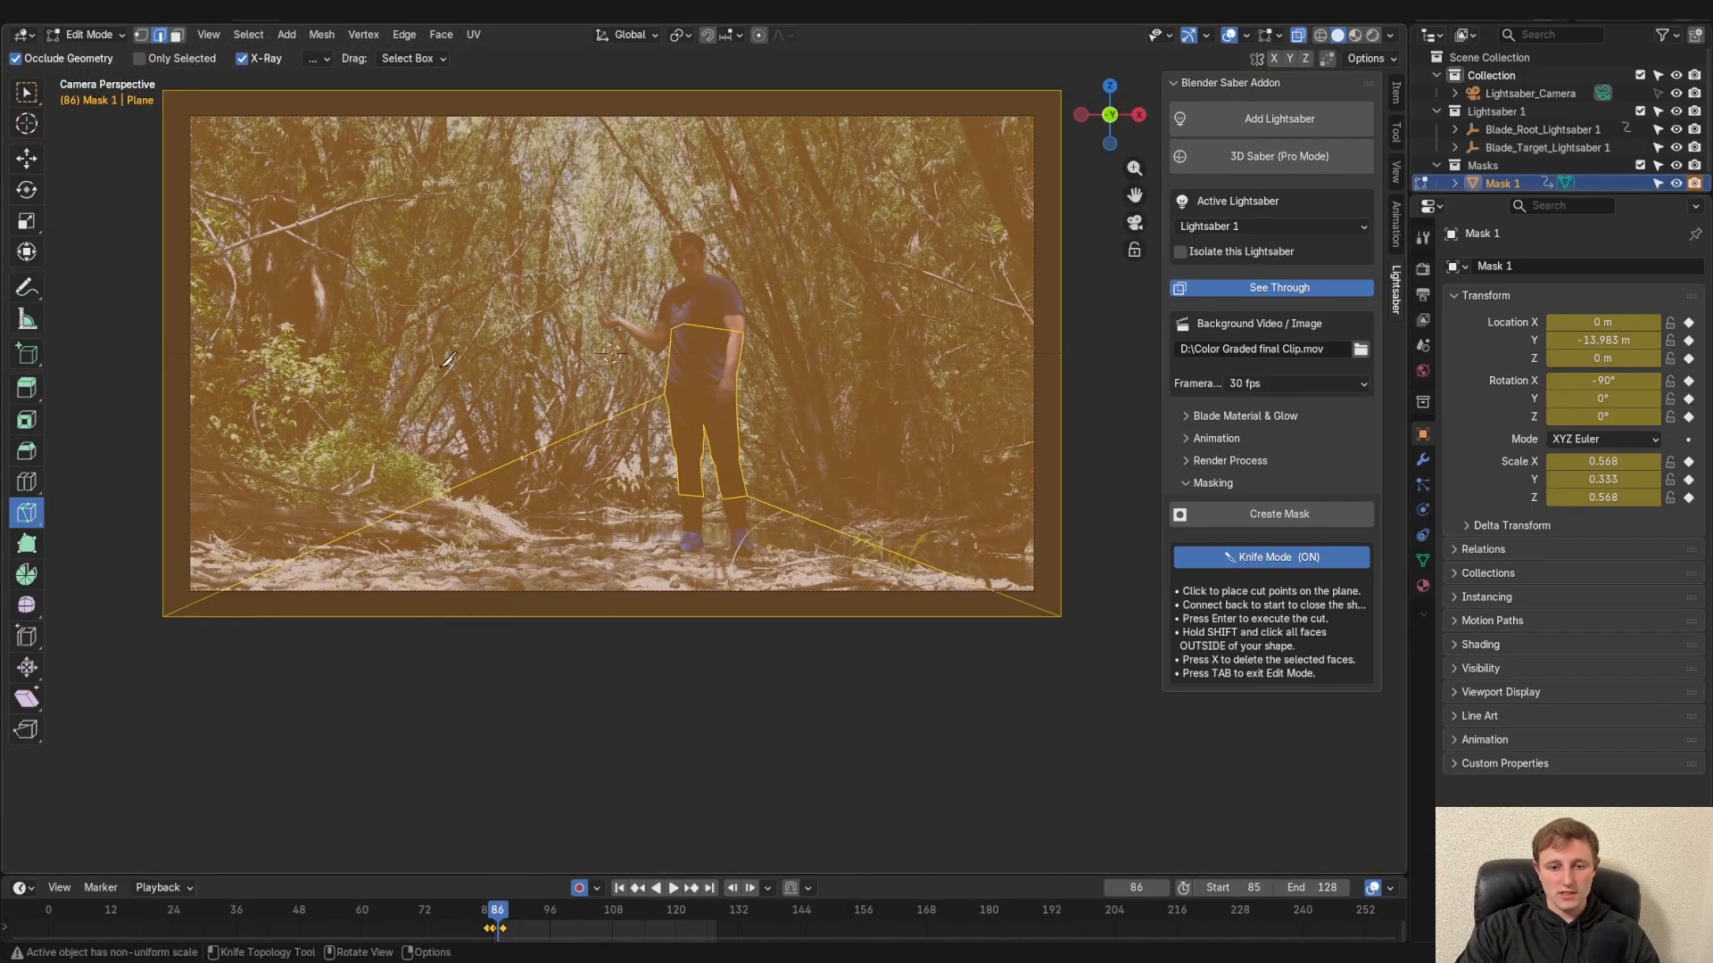
{"action": "scroll", "coordinate": [747, 361], "scroll_direction": "up", "scroll_amount": 1}
{"action": "left_click", "coordinate": [26, 158]}
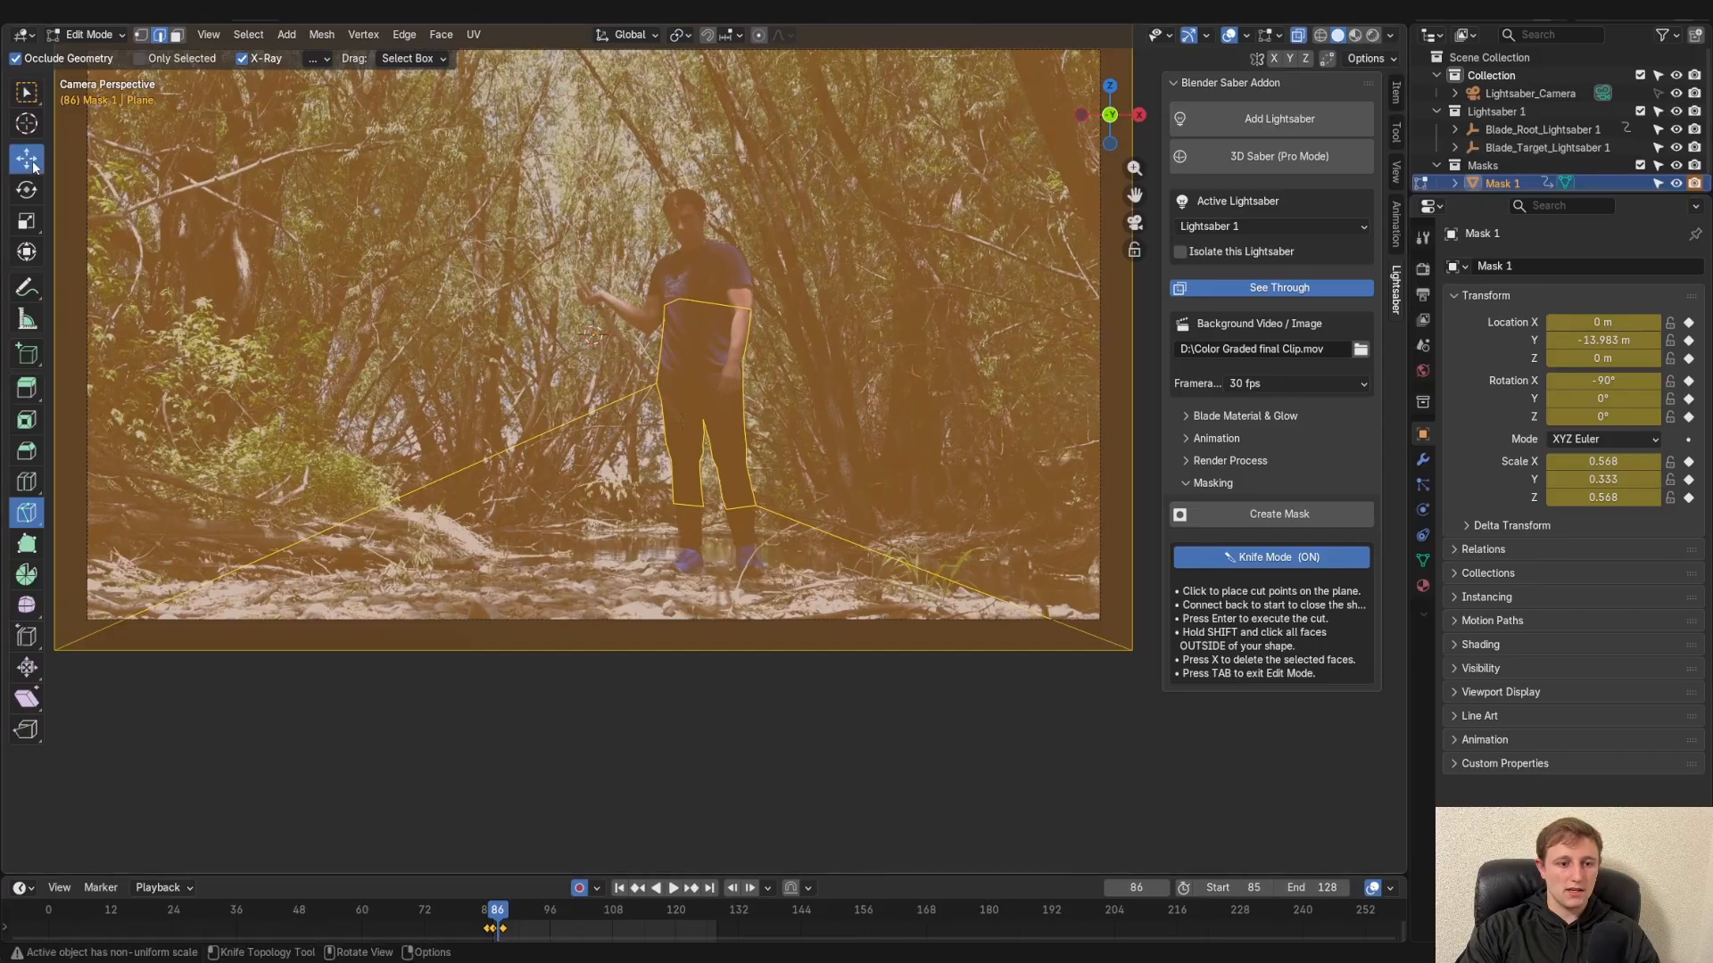
{"action": "left_click", "coordinate": [469, 185]}
{"action": "left_click", "coordinate": [716, 292]}
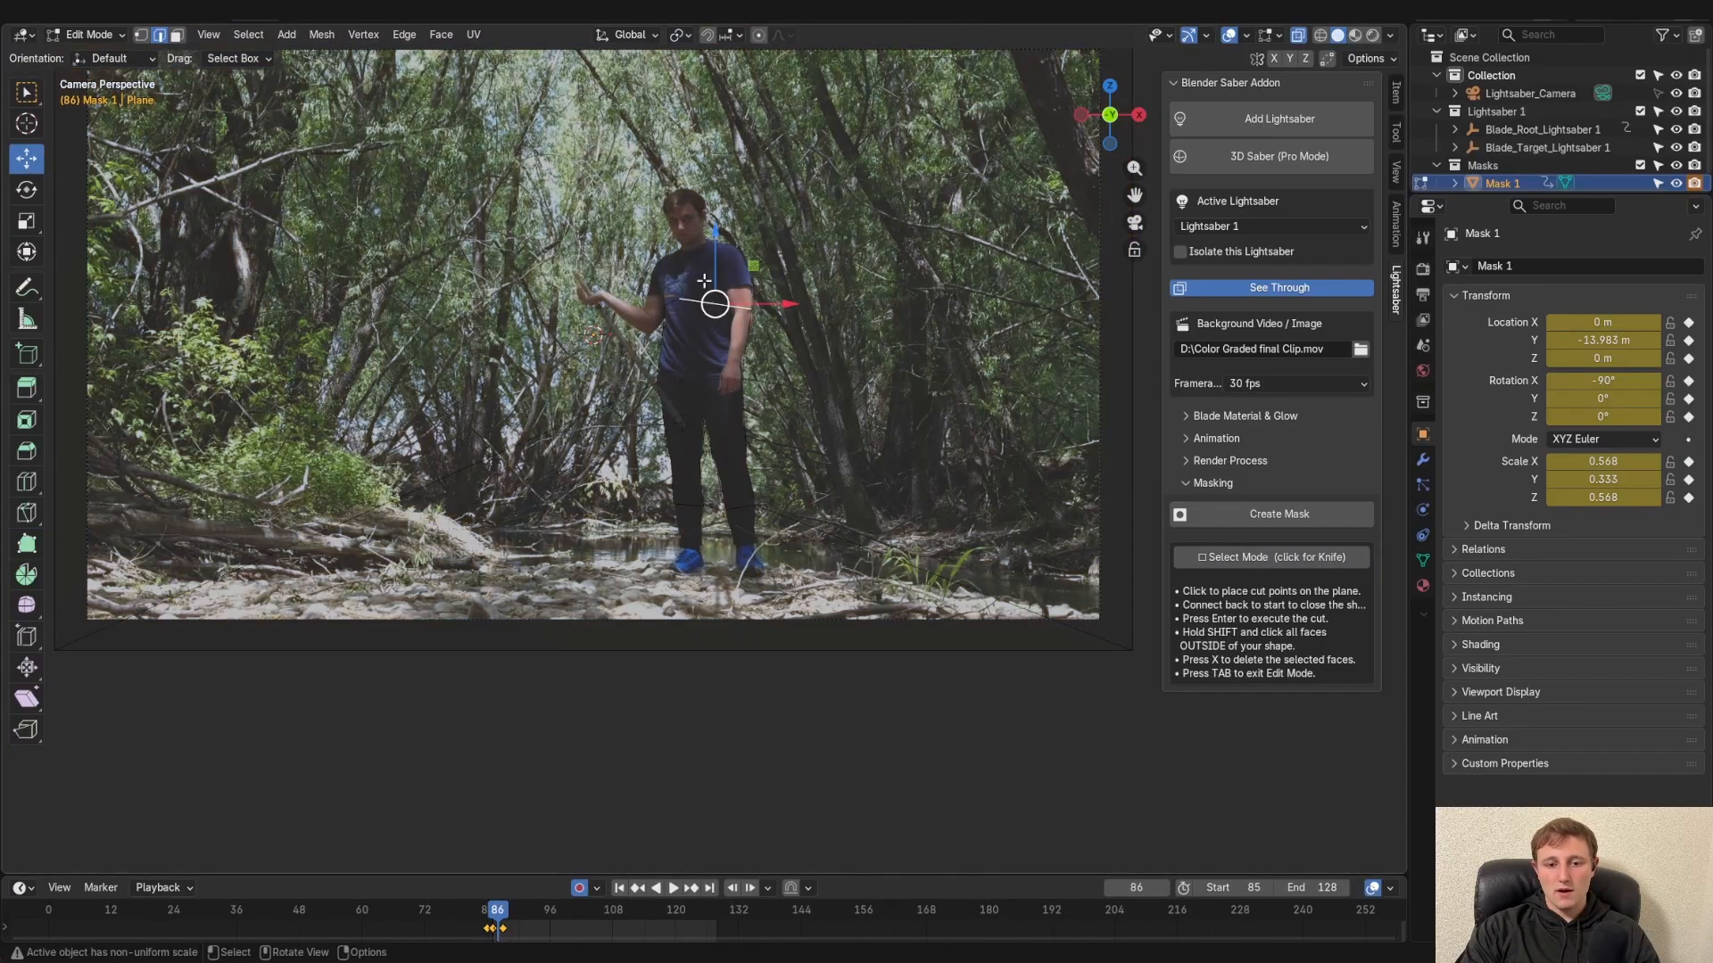
{"action": "left_click", "coordinate": [588, 295]}
{"action": "left_click", "coordinate": [177, 35]}
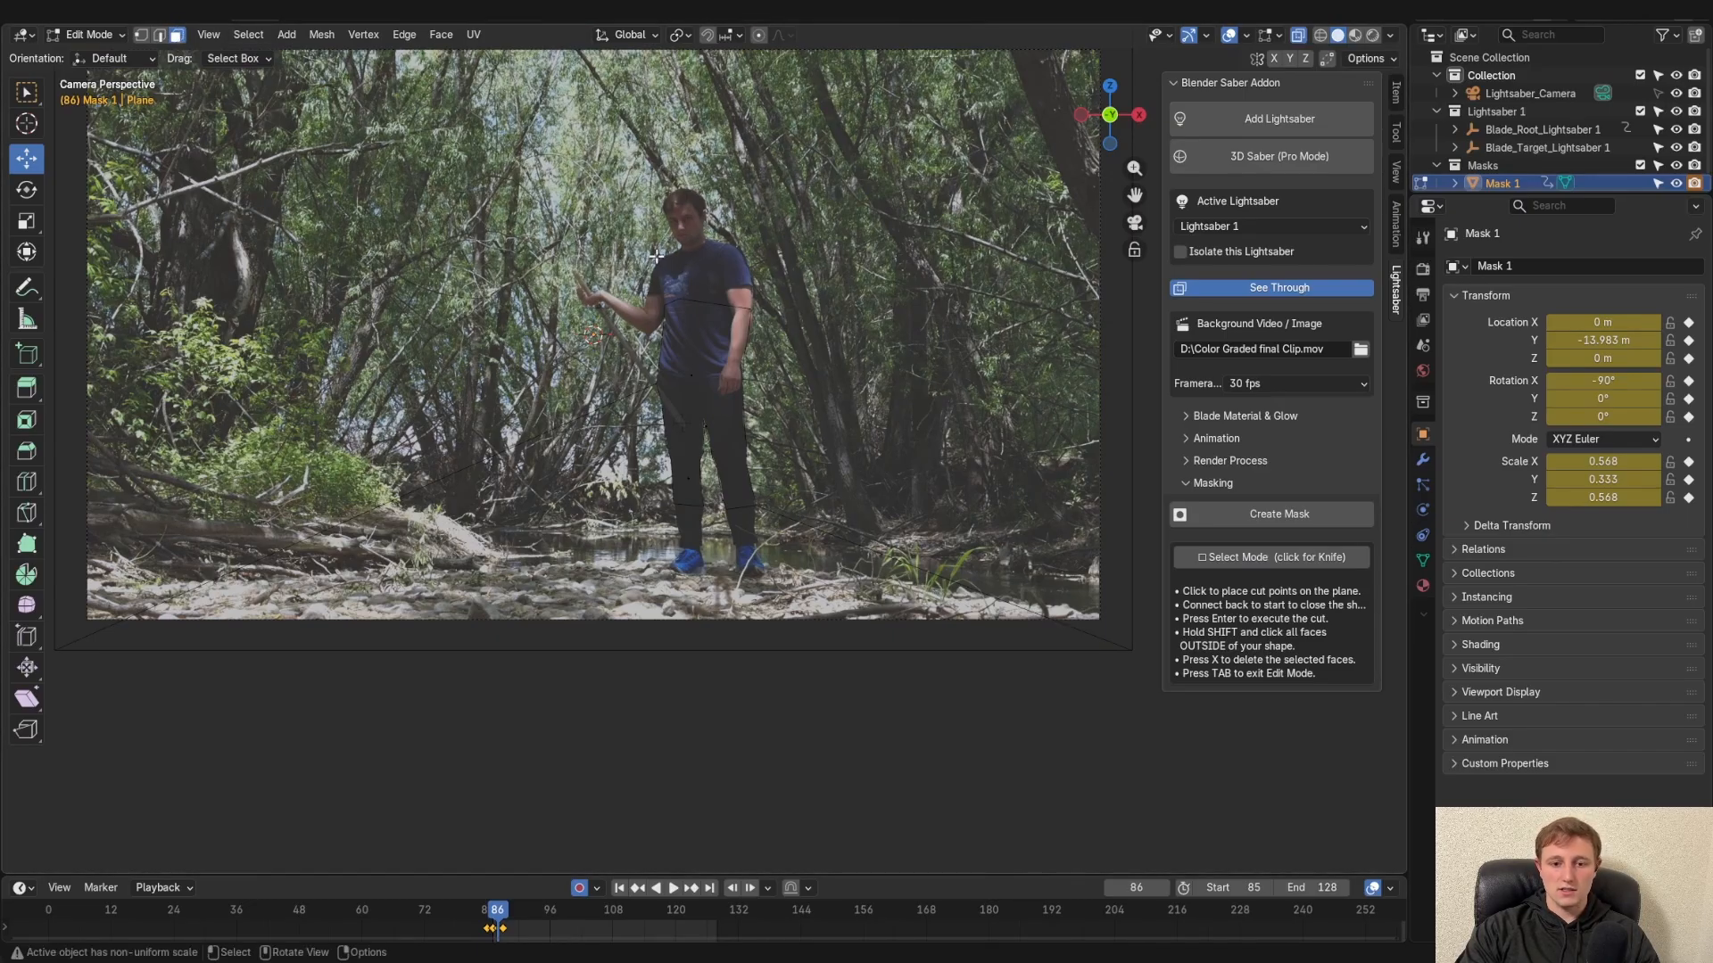
{"action": "scroll", "coordinate": [624, 356], "scroll_direction": "up", "scroll_amount": 3}
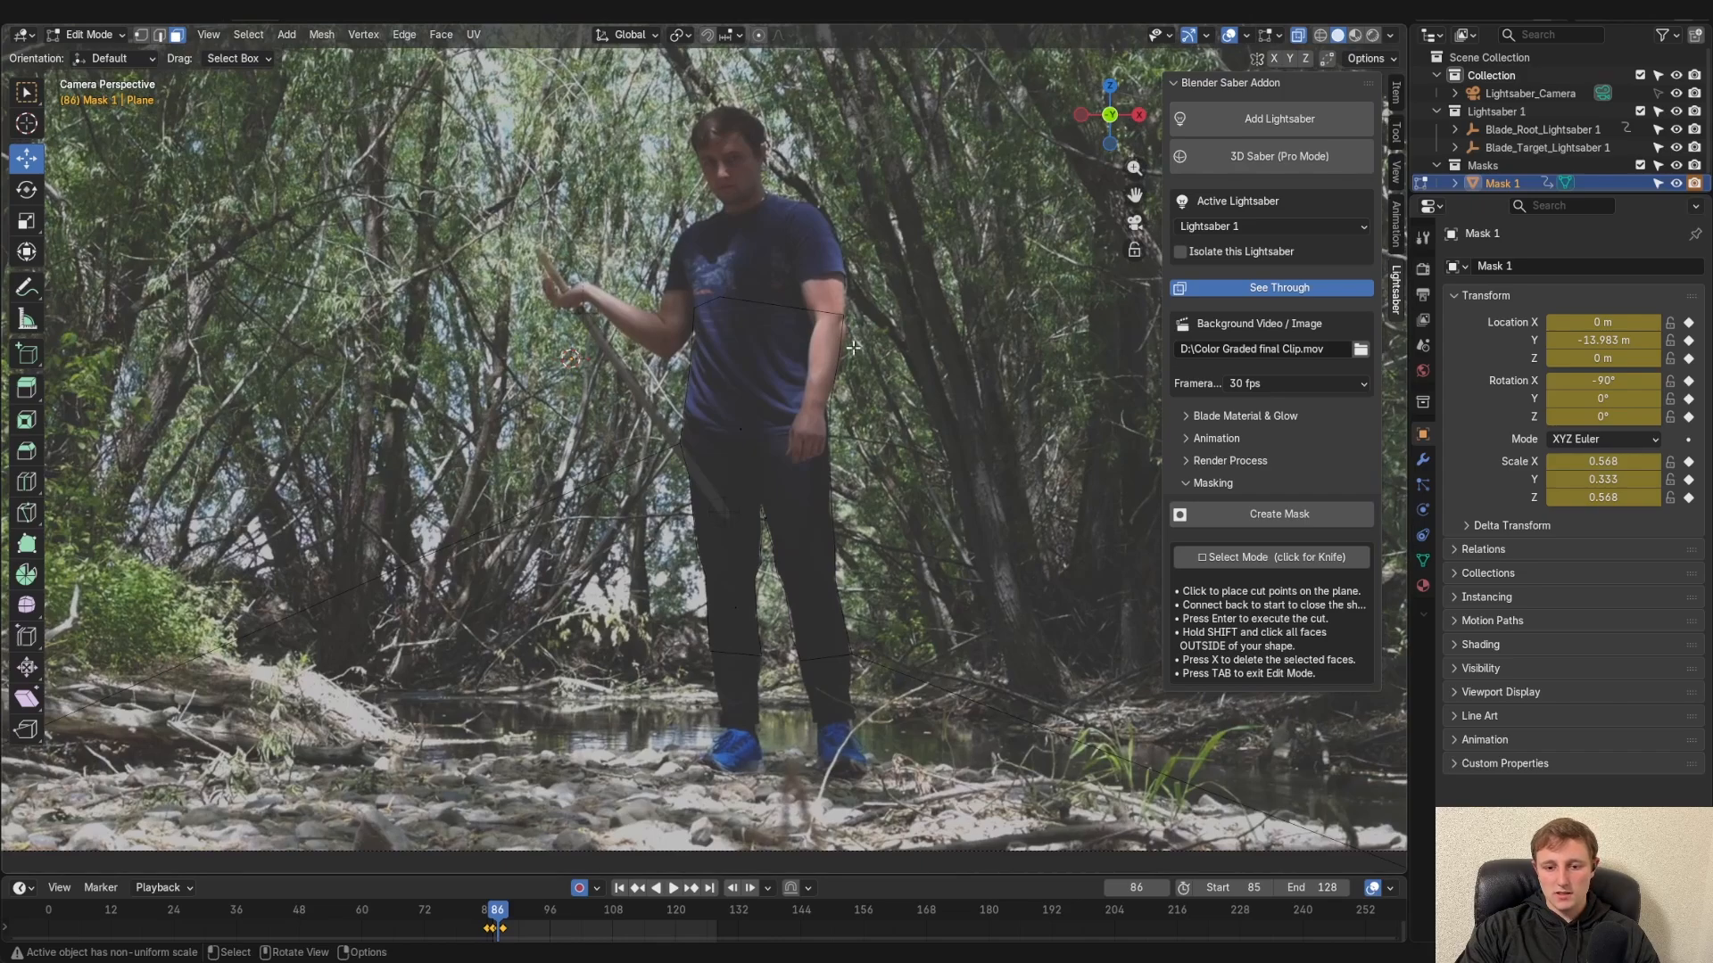
{"action": "scroll", "coordinate": [819, 238], "scroll_direction": "down", "scroll_amount": 5}
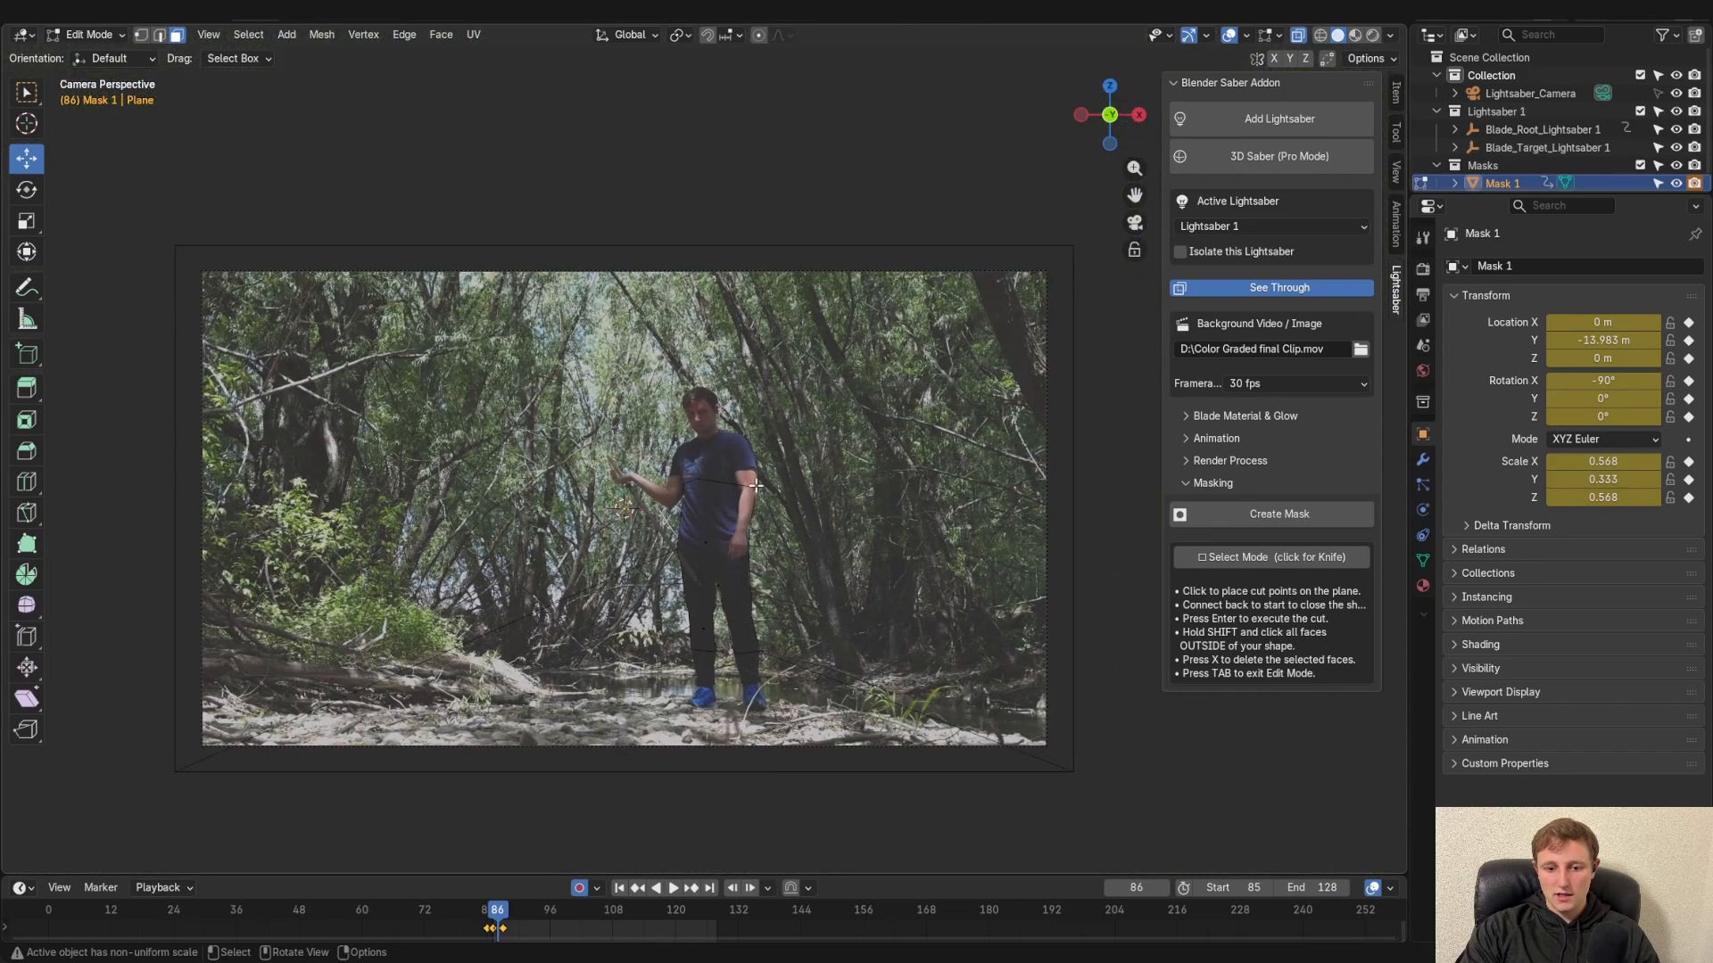
{"action": "middle_click_drag", "start_coordinate": [857, 519], "coordinate": [921, 409]}
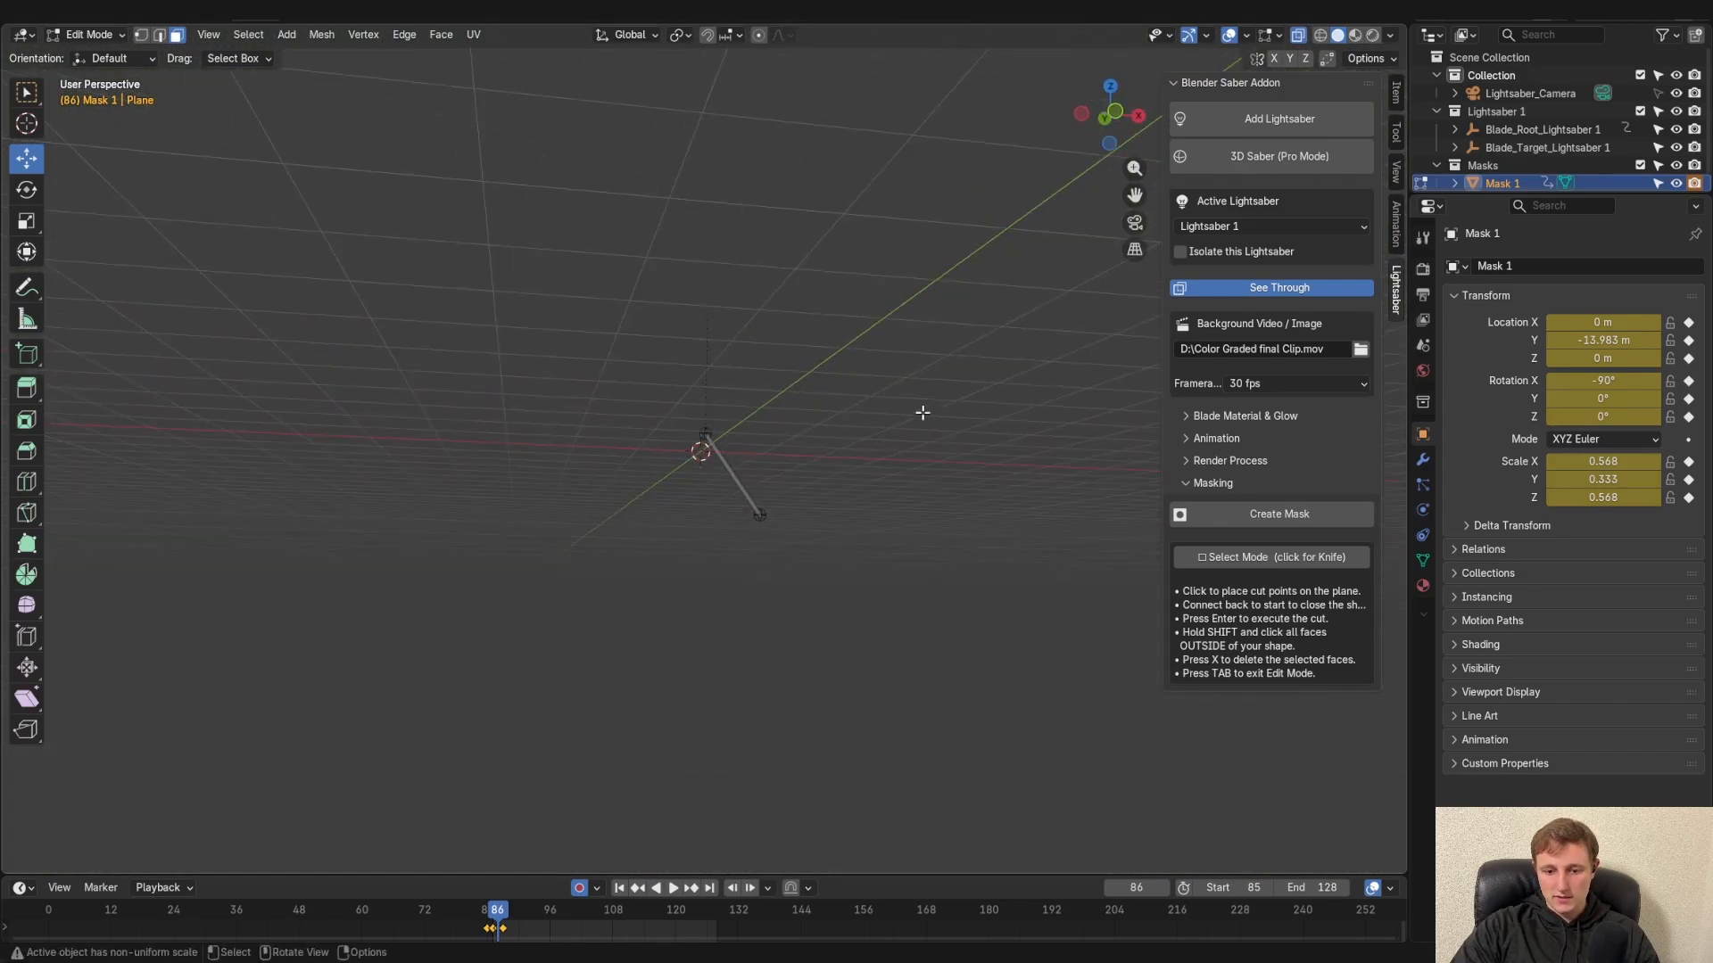
{"action": "key", "text": "KP_0"}
{"action": "scroll", "coordinate": [859, 384], "scroll_direction": "up", "scroll_amount": 6}
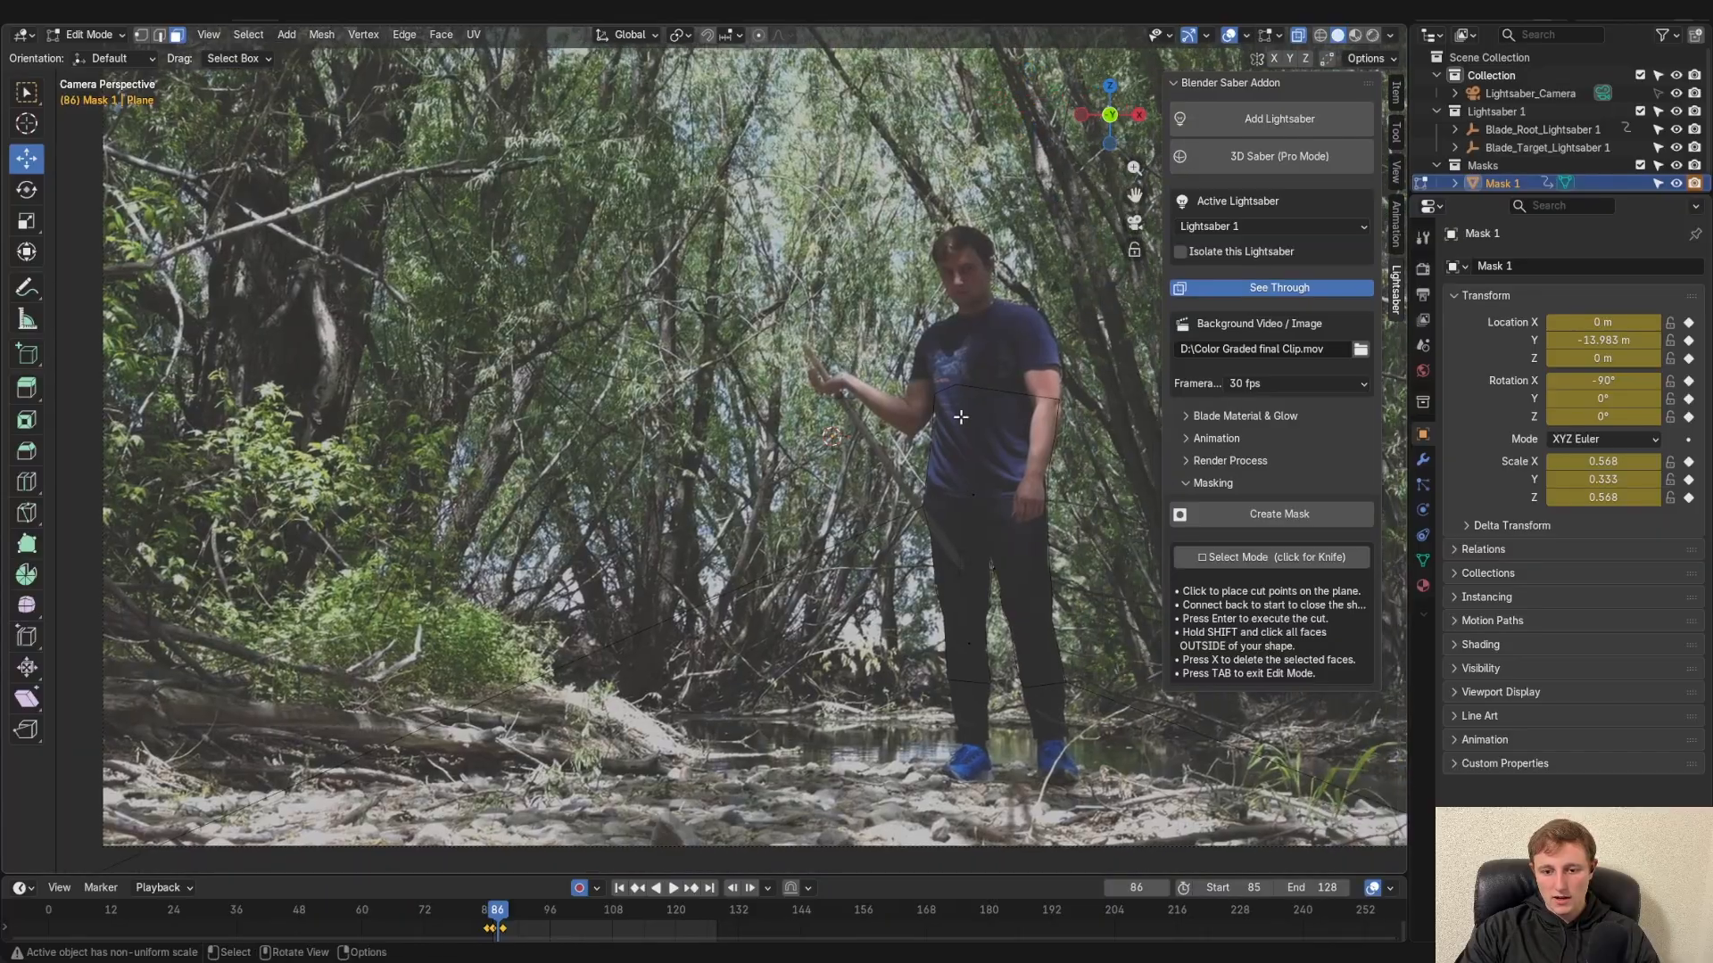
{"action": "key", "text": "Home"}
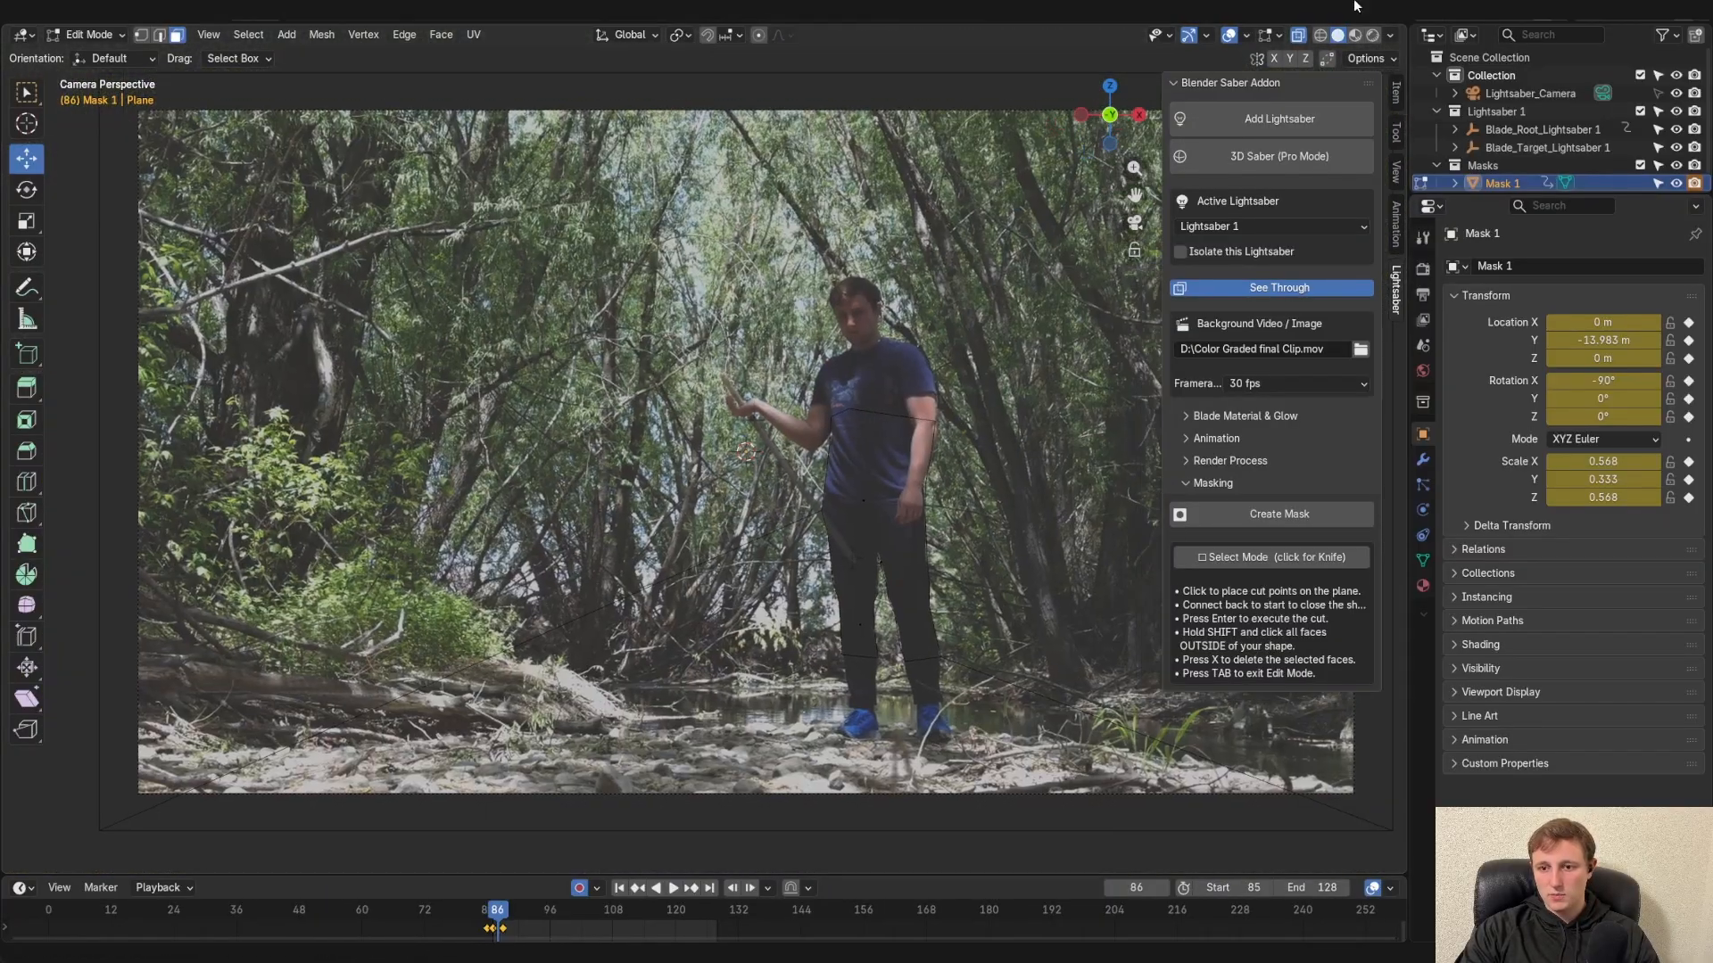
{"action": "middle_click_drag", "start_coordinate": [954, 446], "coordinate": [813, 411], "text": "shift"}
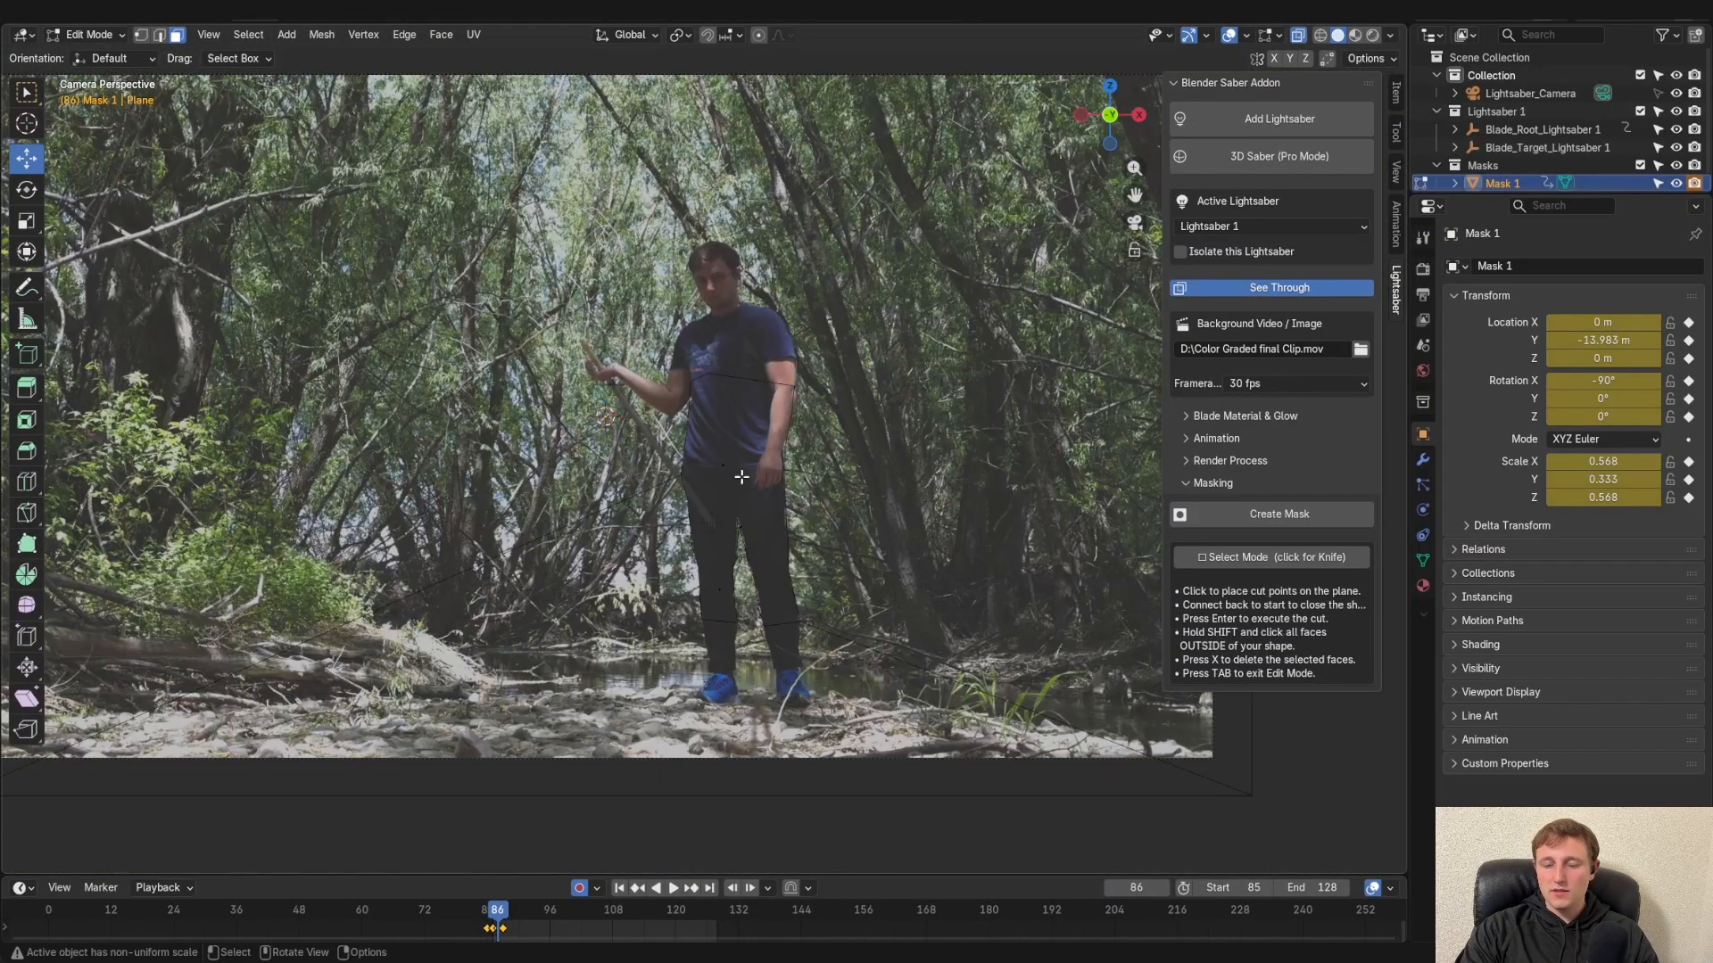
Select the upper mask face outside the body outline and examine the area it covers around the figure
{"action": "scroll", "coordinate": [758, 482], "scroll_direction": "up", "scroll_amount": 3}
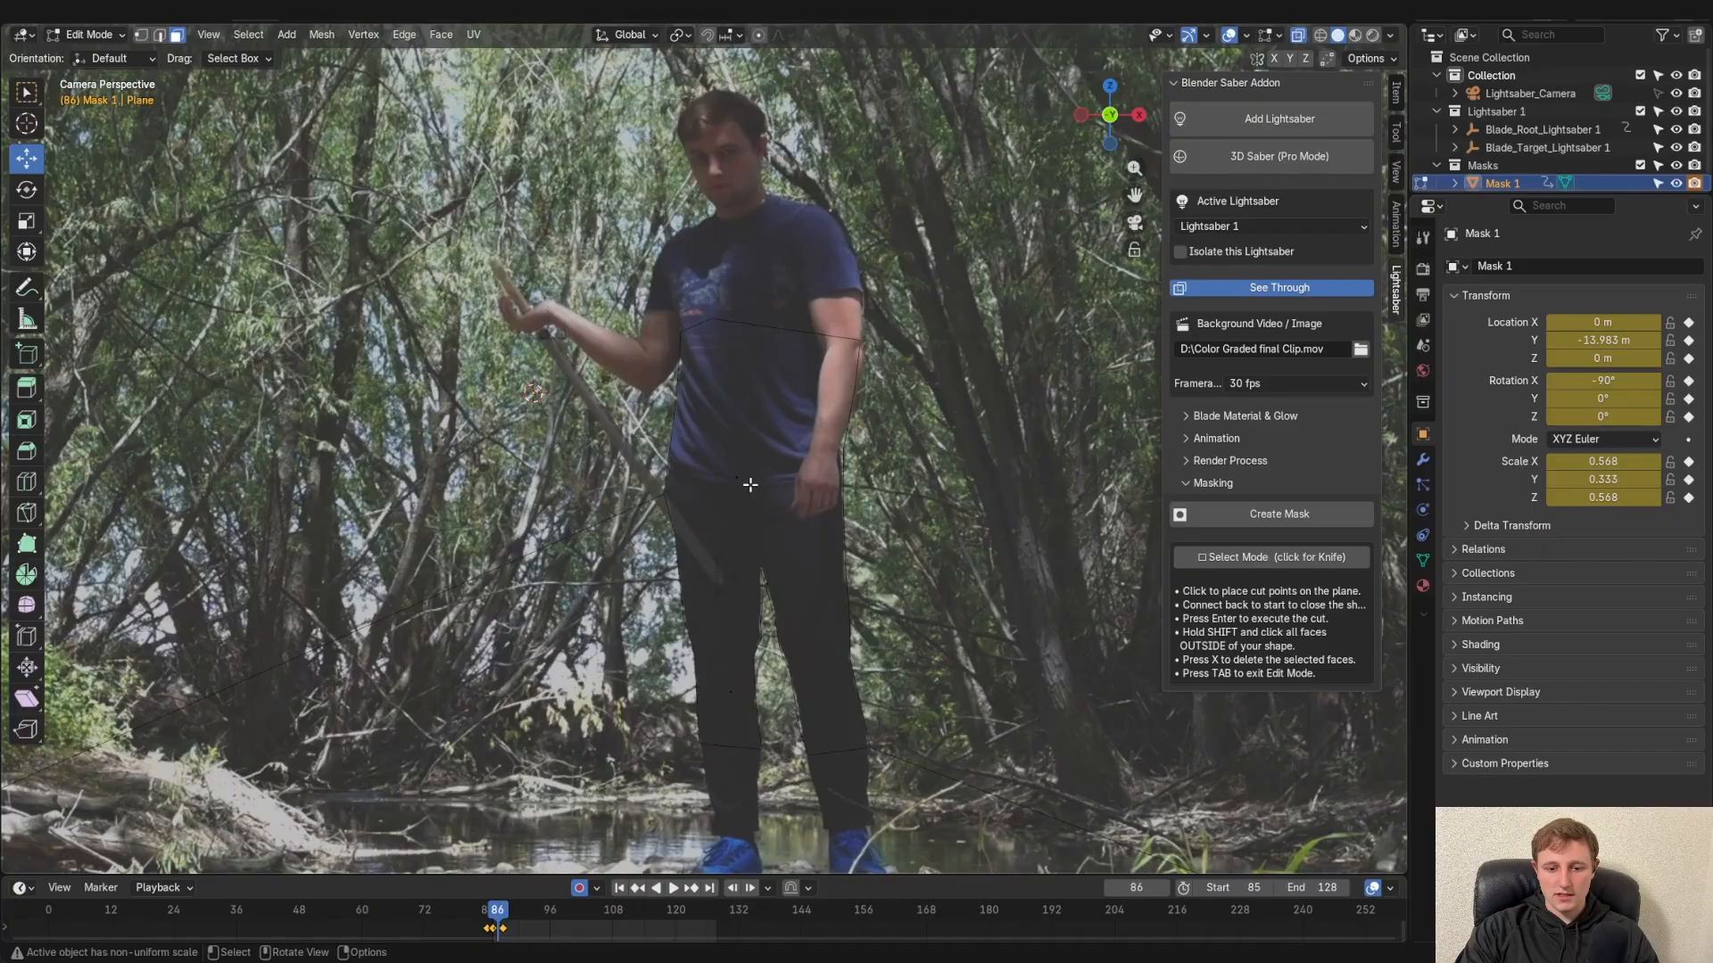
{"action": "left_click", "coordinate": [743, 482]}
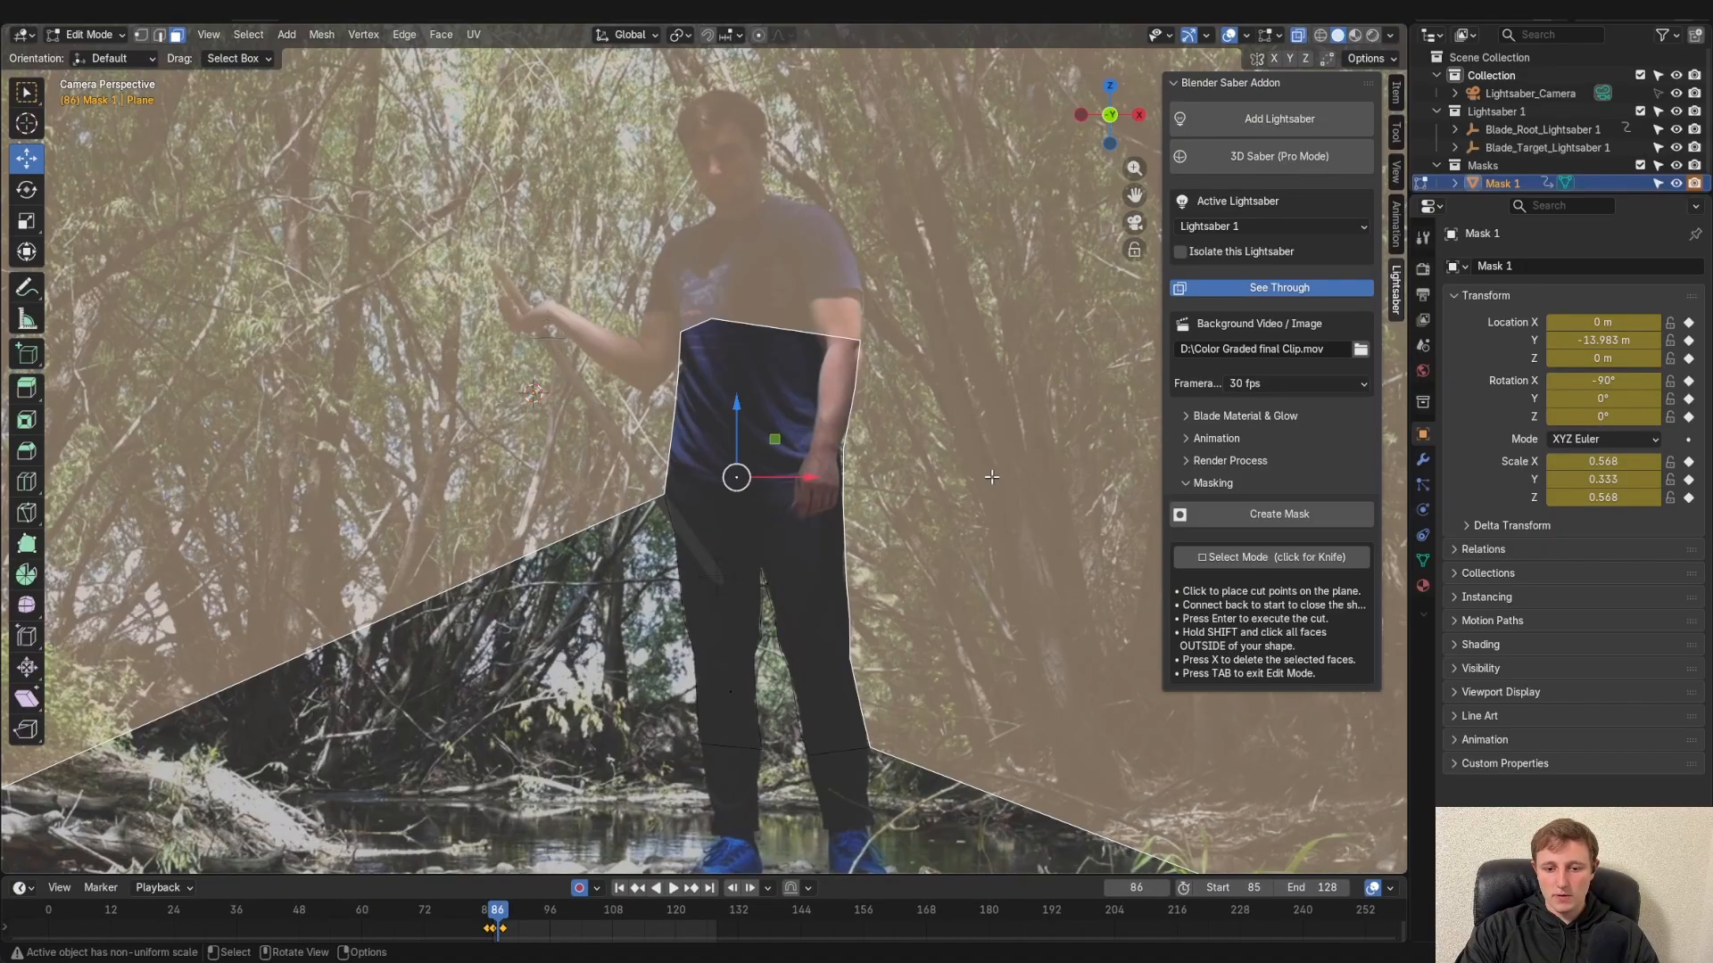
{"action": "scroll", "coordinate": [891, 474], "scroll_direction": "down", "scroll_amount": 2}
{"action": "middle_click_drag", "start_coordinate": [864, 534], "coordinate": [817, 530], "text": "shift"}
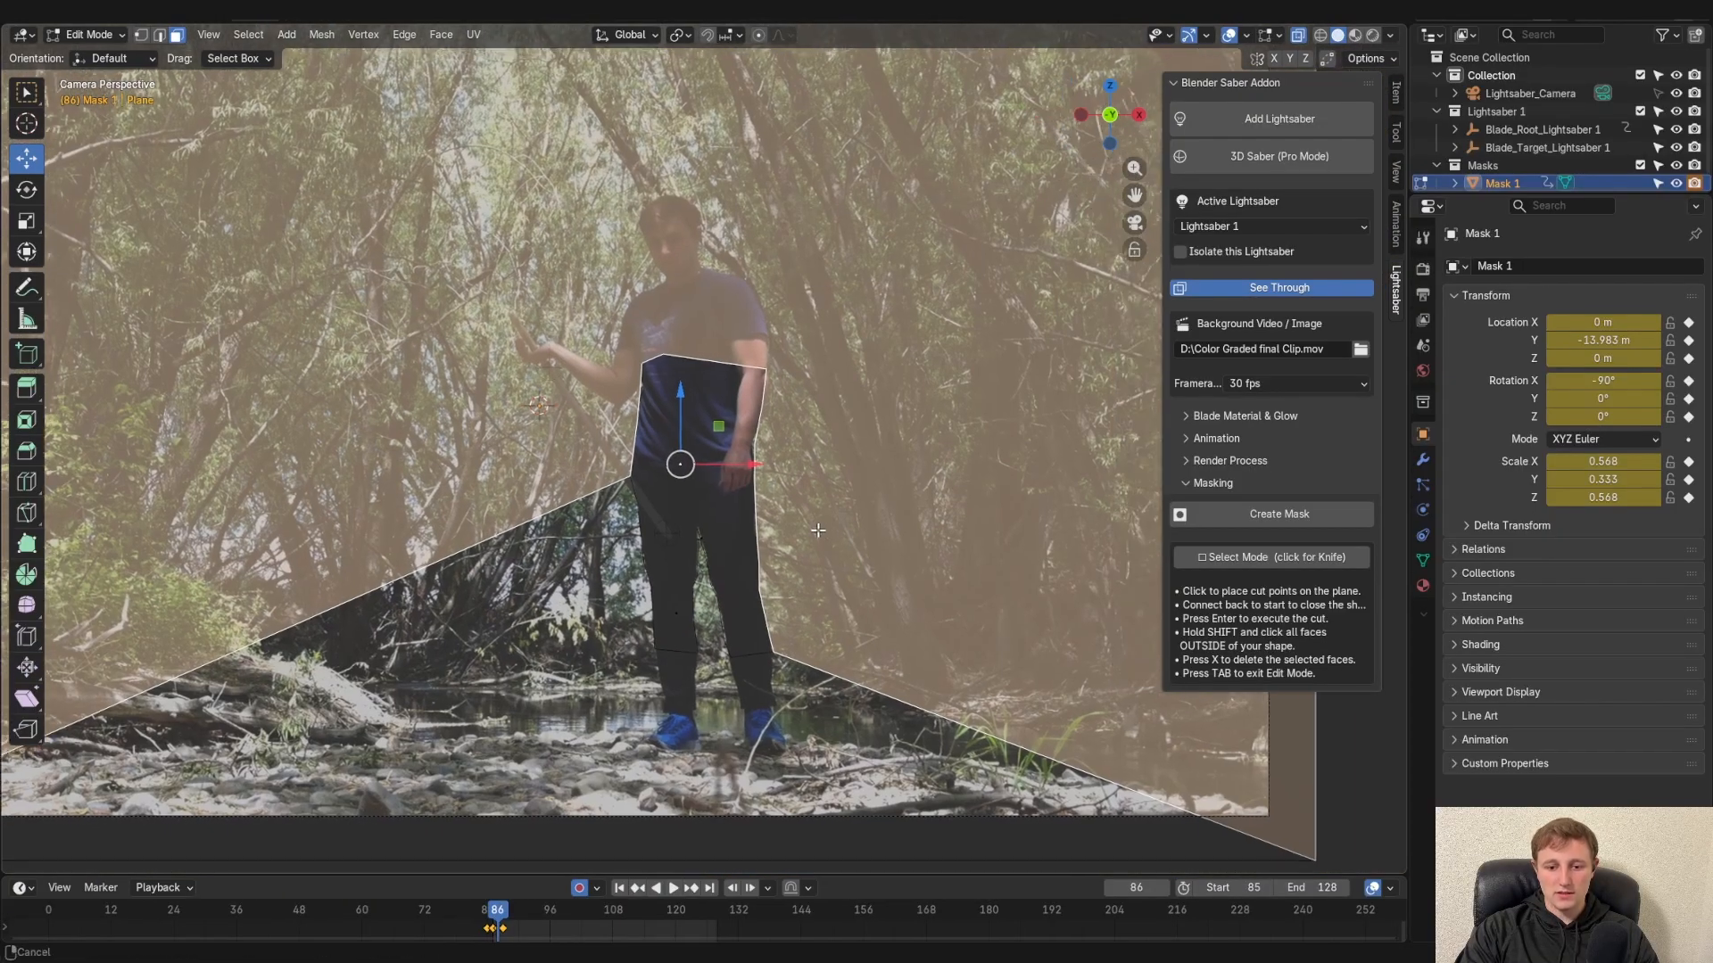
{"action": "scroll", "coordinate": [776, 519], "scroll_direction": "up", "scroll_amount": 4}
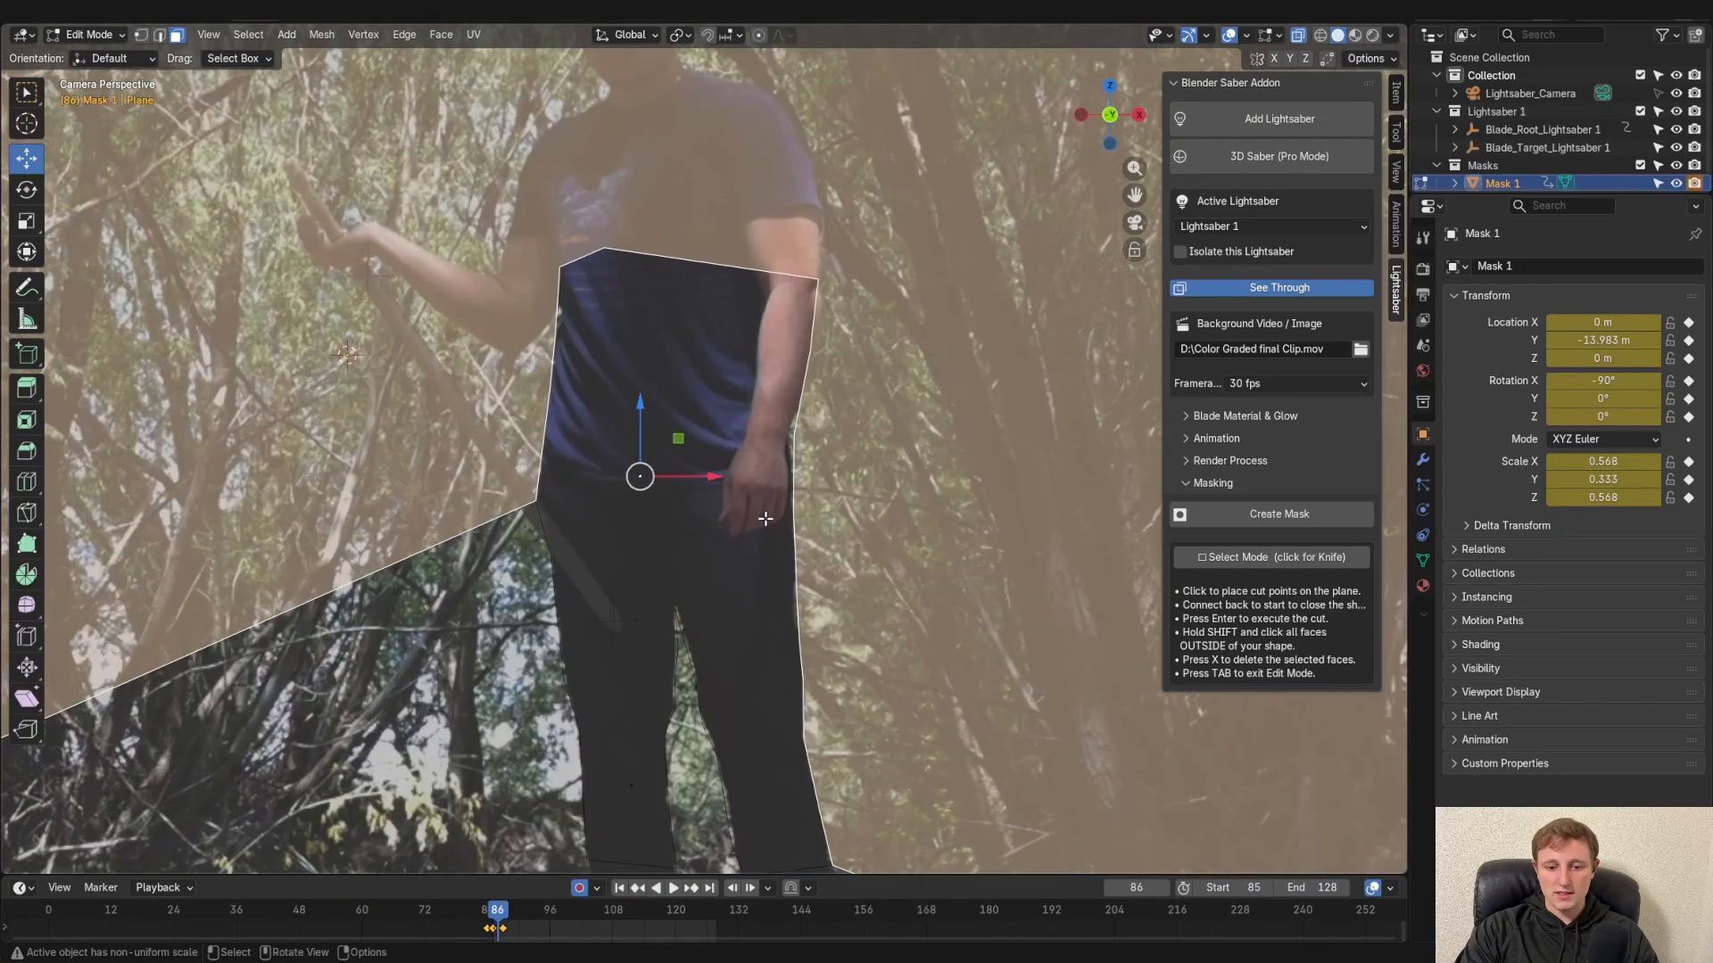
{"action": "scroll", "coordinate": [615, 402], "scroll_direction": "down", "scroll_amount": 2}
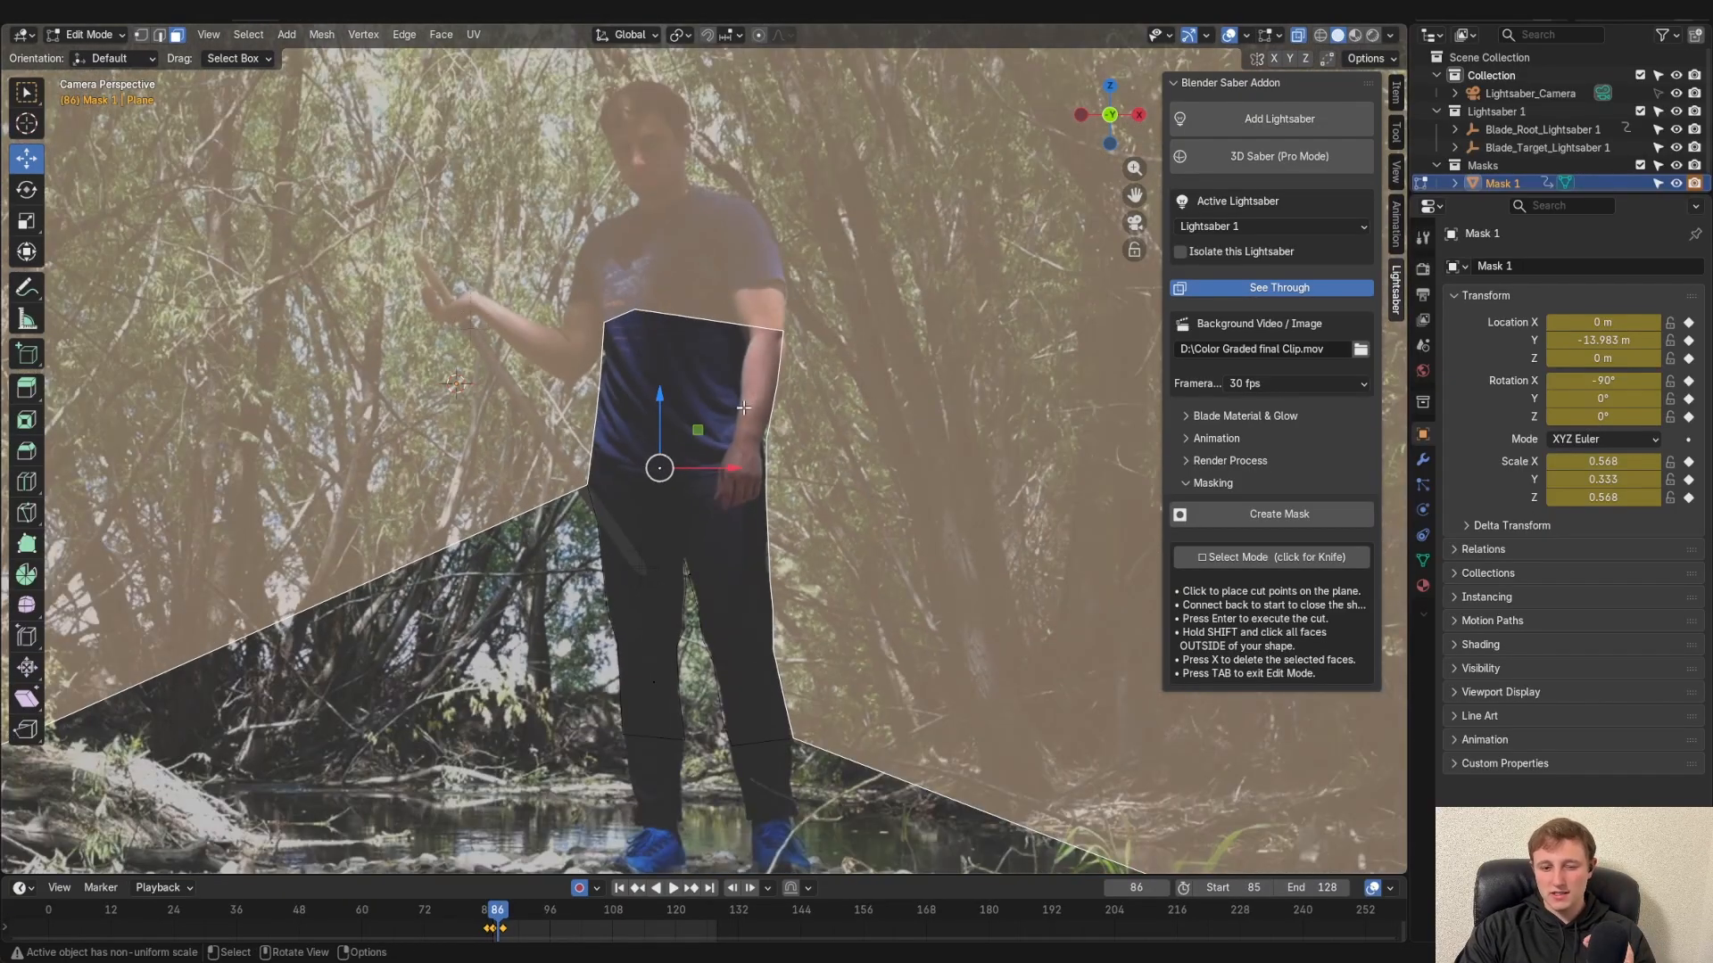
{"action": "scroll", "coordinate": [756, 411], "scroll_direction": "down", "scroll_amount": 2}
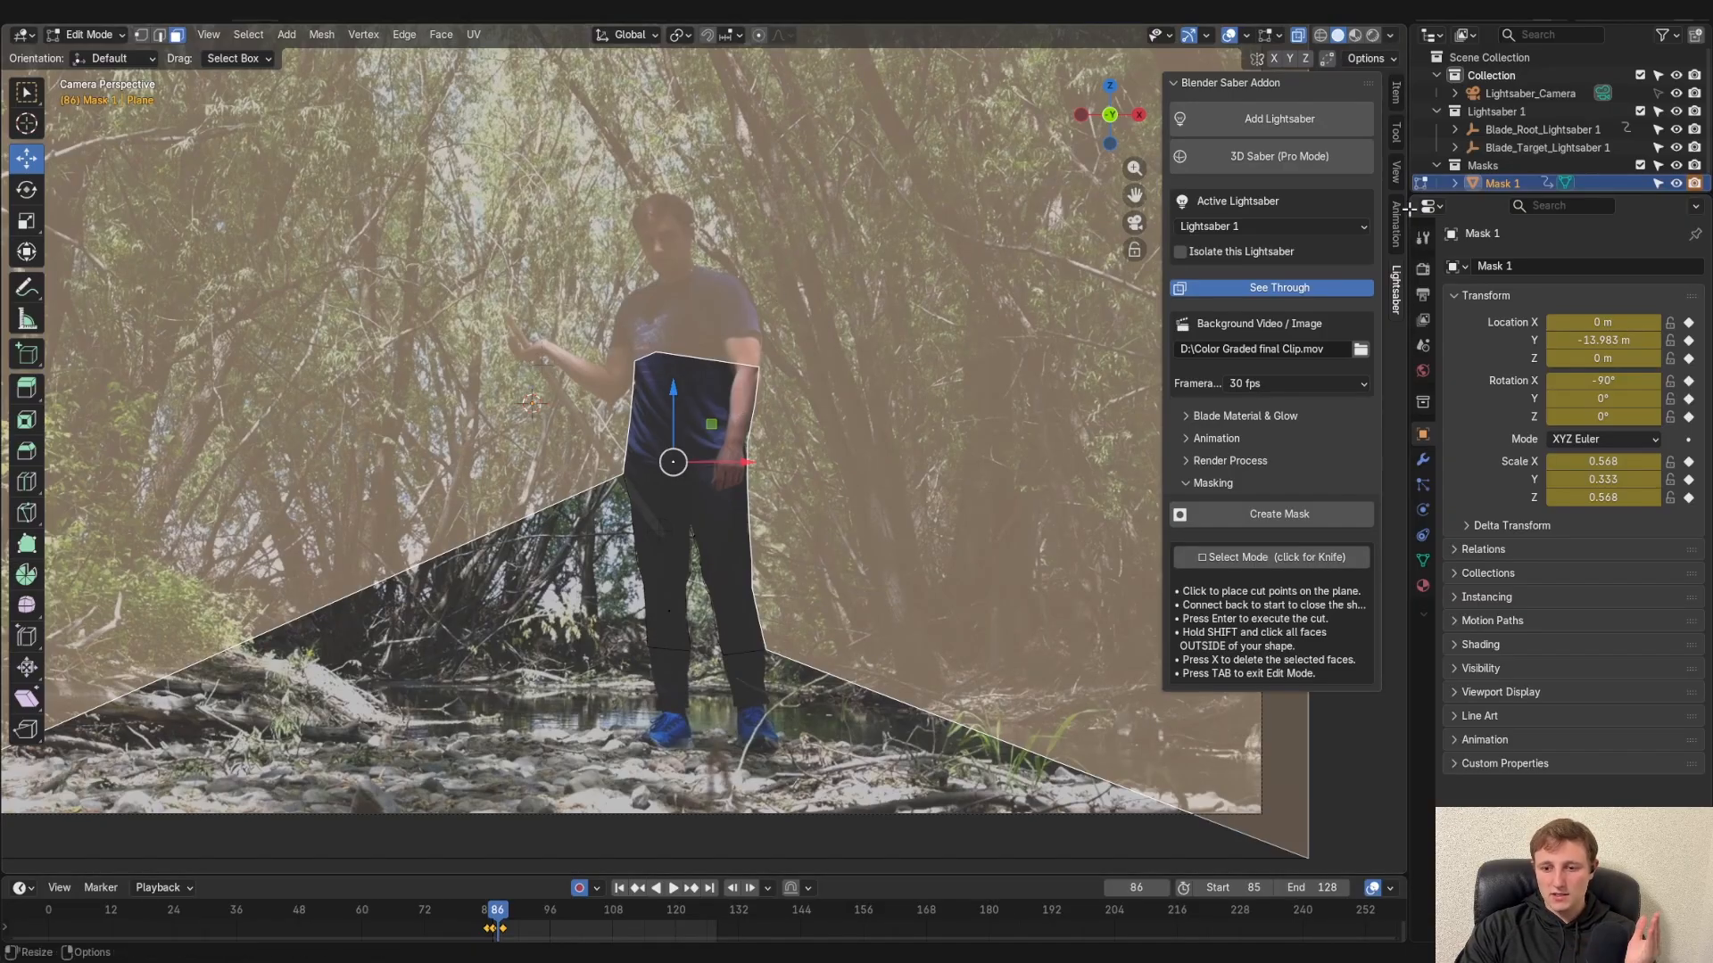
Turn off the See Through display and set the viewport back to solid shading with the mask in view
{"action": "left_click", "coordinate": [1284, 289]}
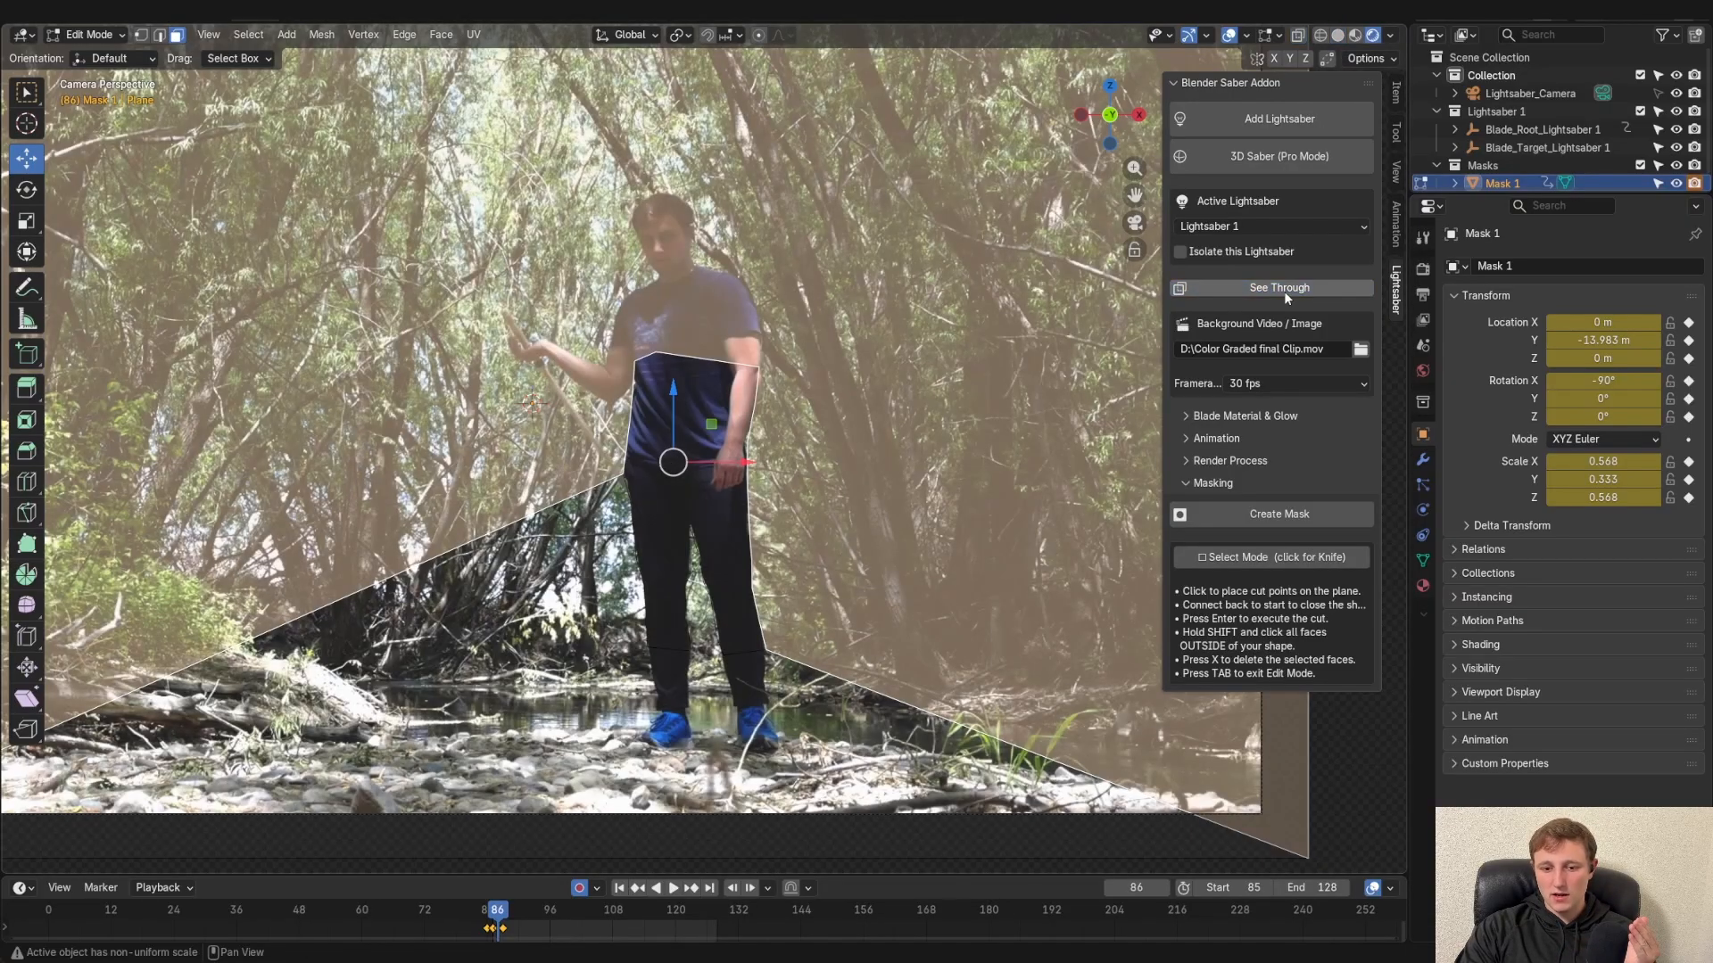
{"action": "left_click", "coordinate": [1338, 35]}
{"action": "scroll", "coordinate": [767, 452], "scroll_direction": "down", "scroll_amount": 2}
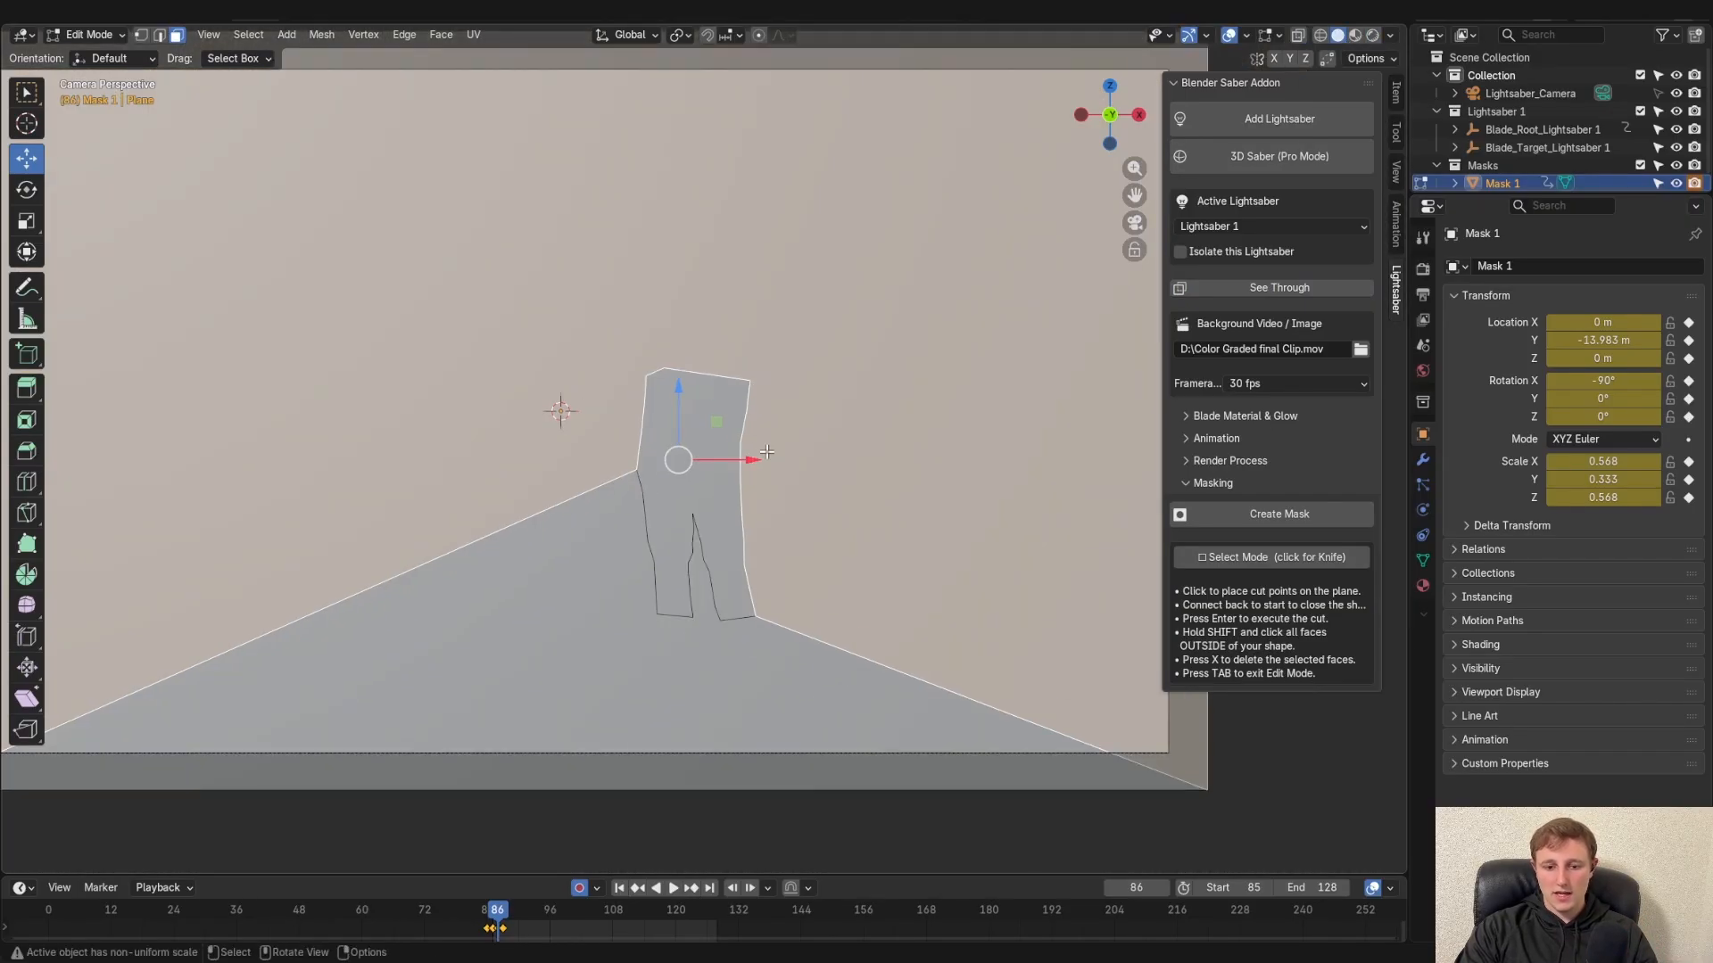
{"action": "middle_click_drag", "start_coordinate": [767, 453], "coordinate": [828, 376], "text": "shift"}
Select the lower and upper mask faces outside the body outline and delete them as faces
{"action": "left_click", "coordinate": [608, 524]}
{"action": "left_click", "coordinate": [671, 359], "text": "shift"}
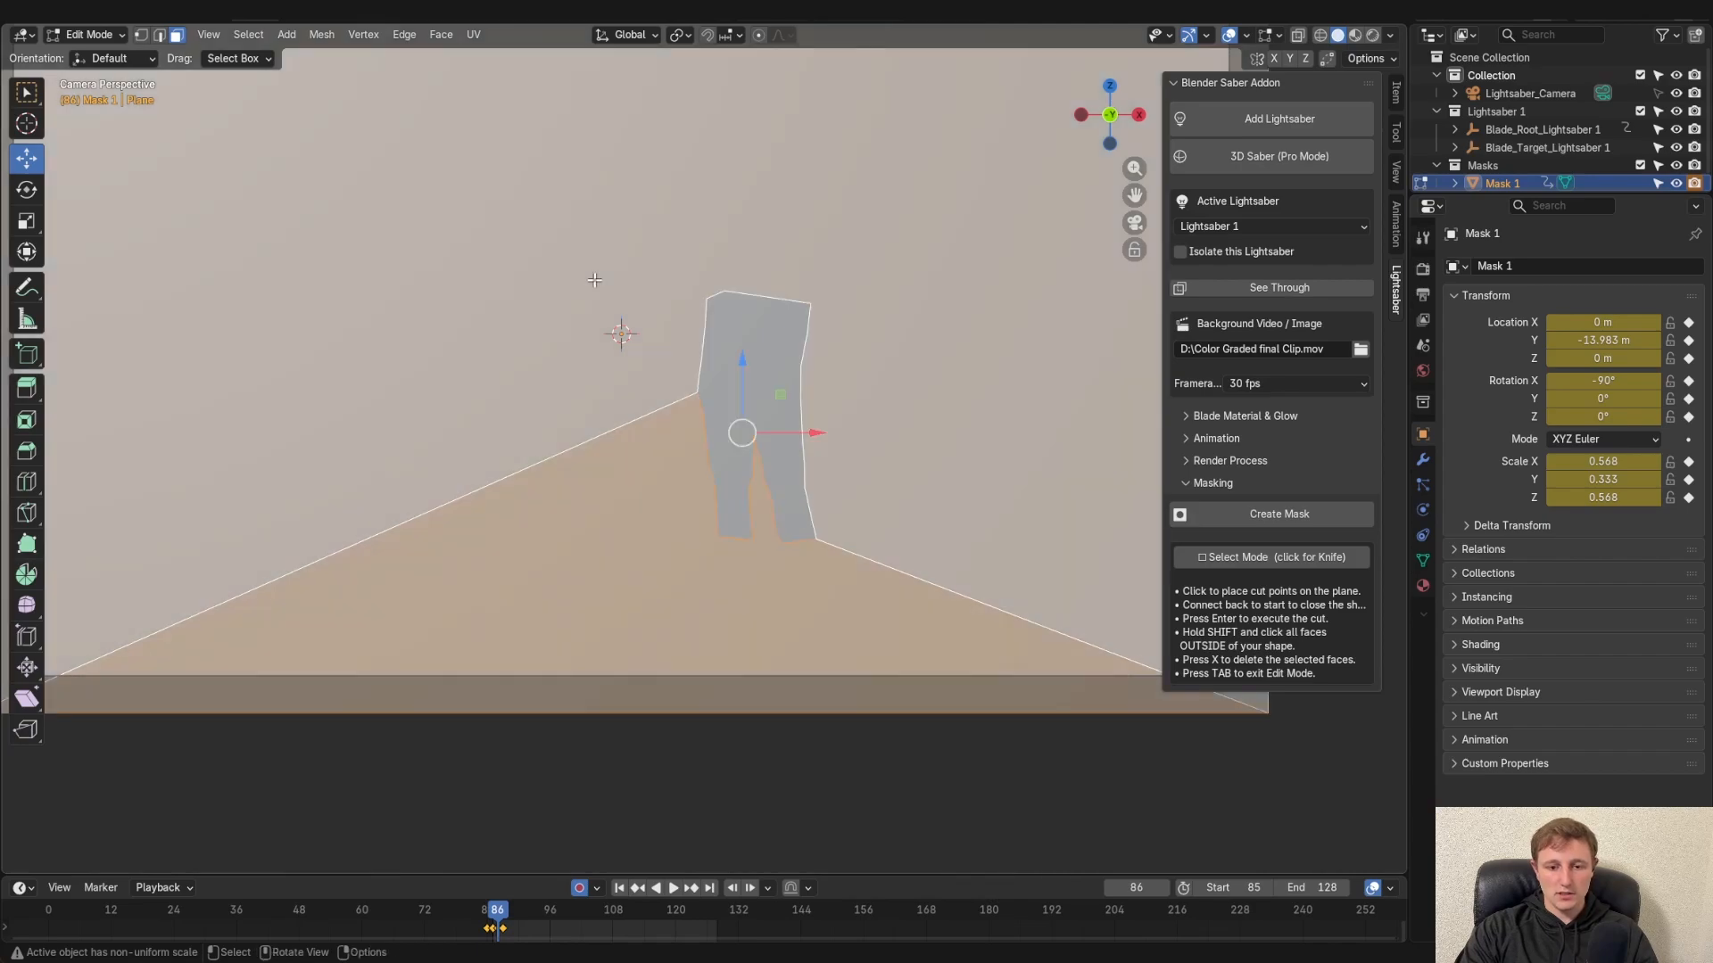
{"action": "key", "text": "x"}
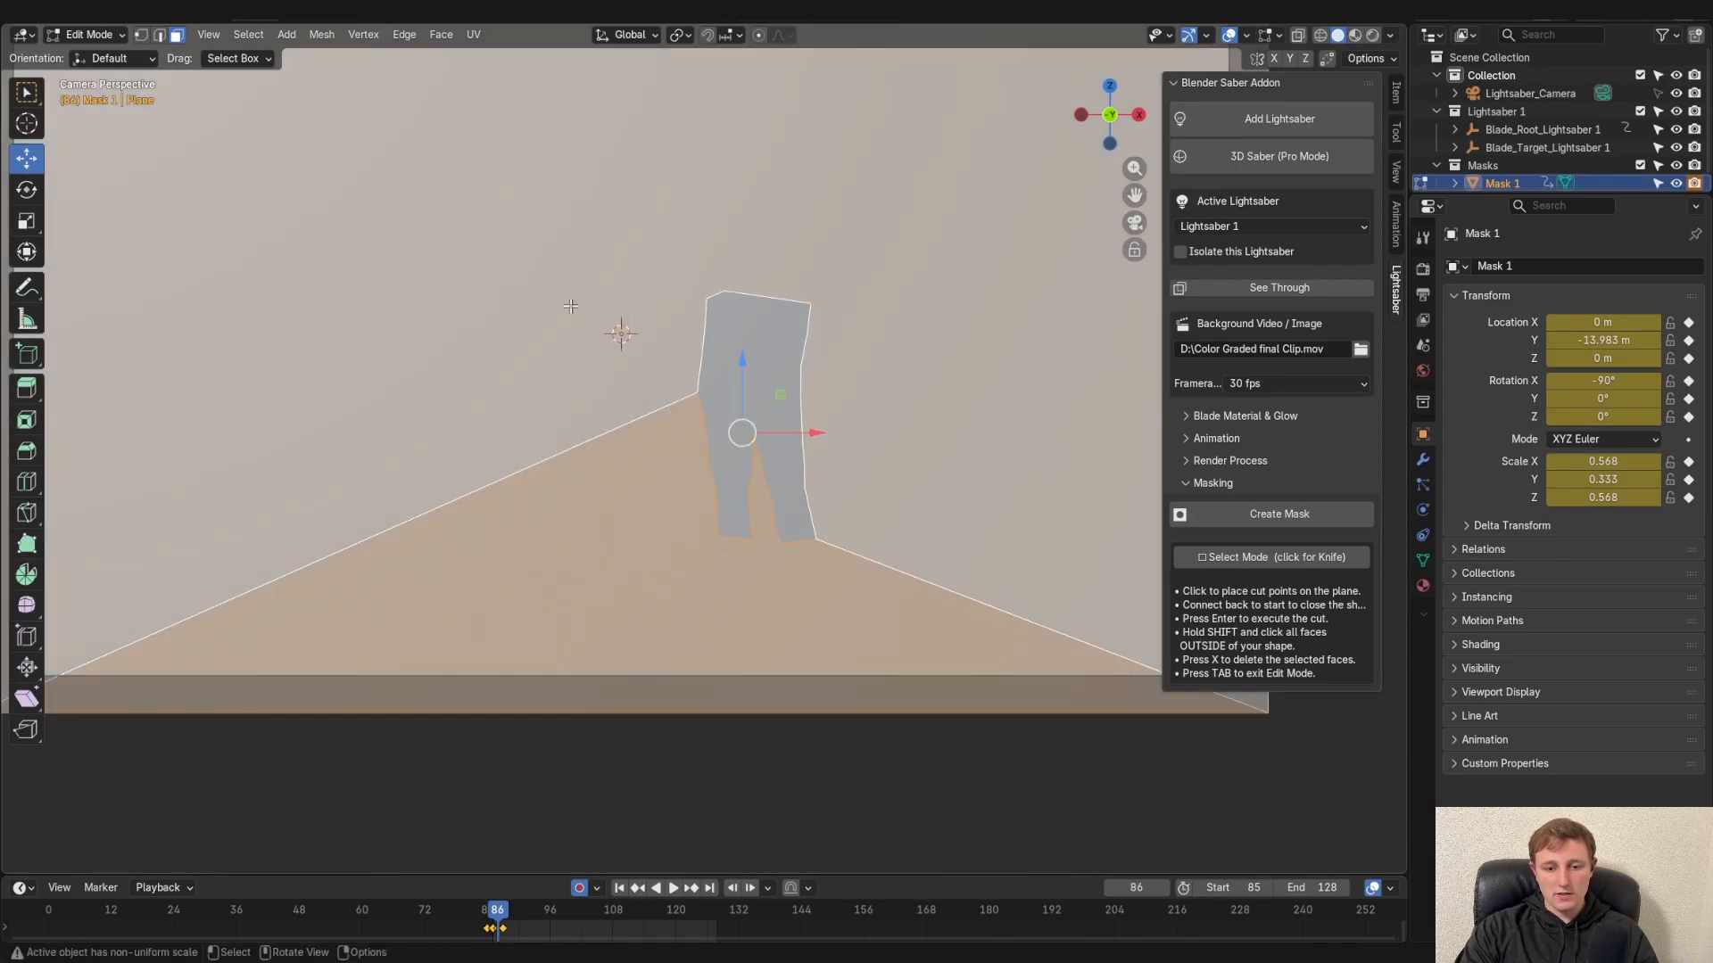
{"action": "left_click", "coordinate": [697, 557]}
{"action": "left_click", "coordinate": [615, 295], "text": "shift"}
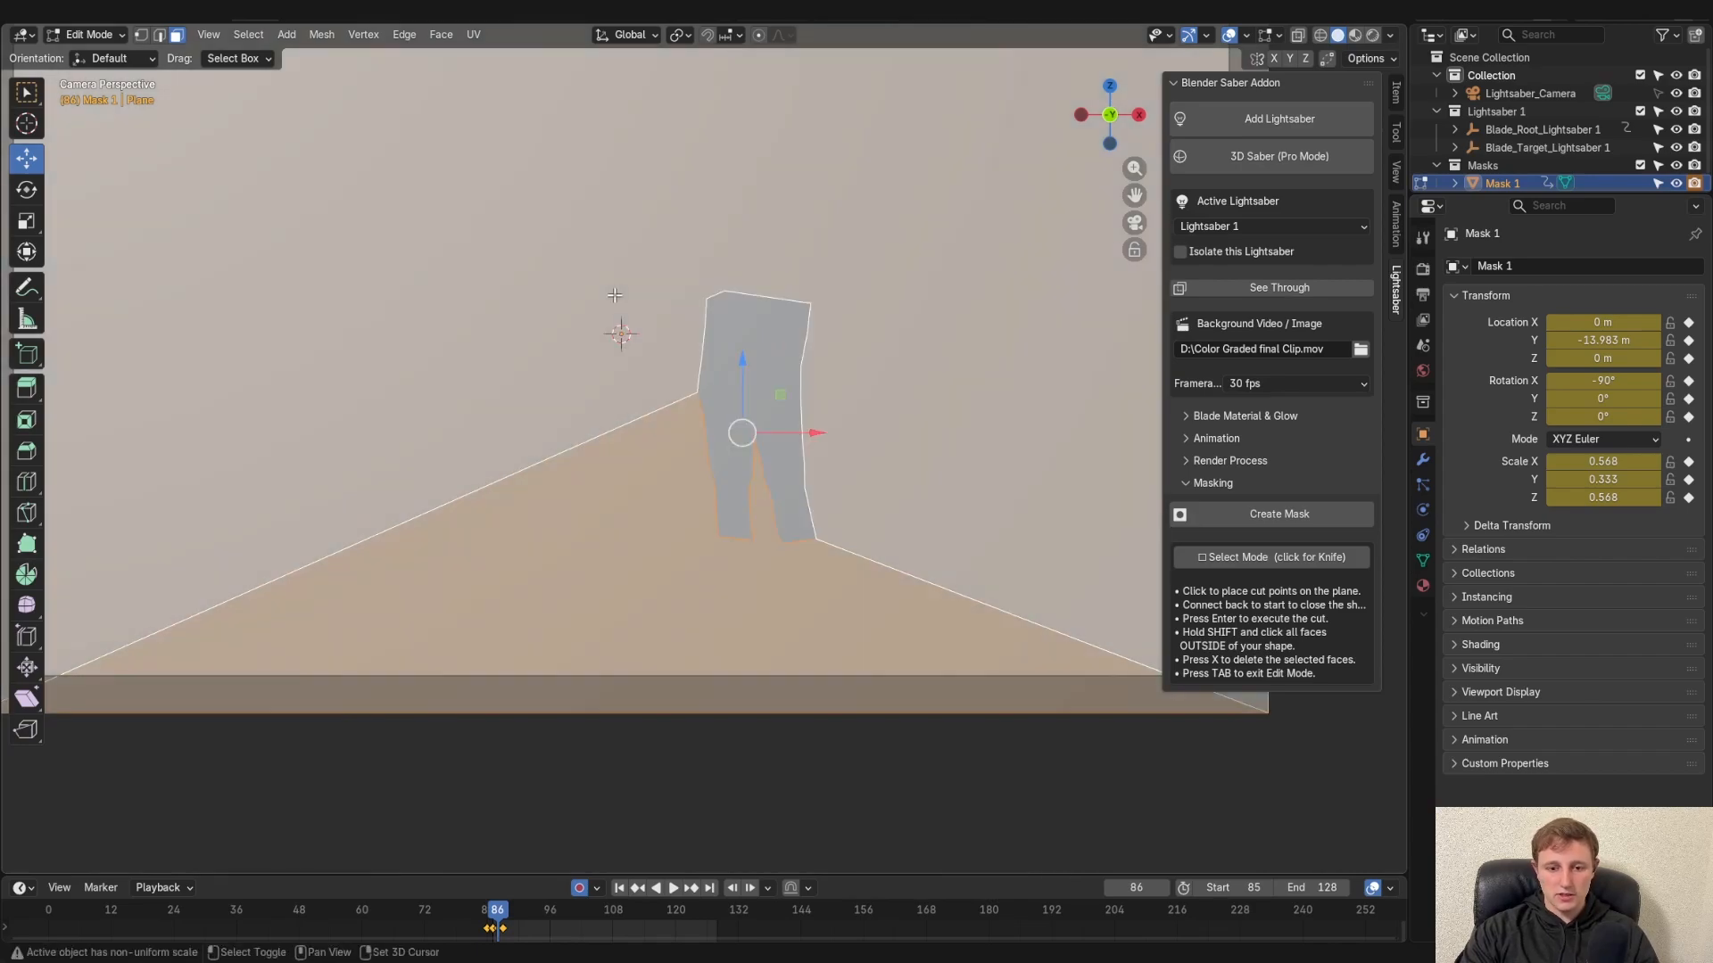
{"action": "key", "text": "x"}
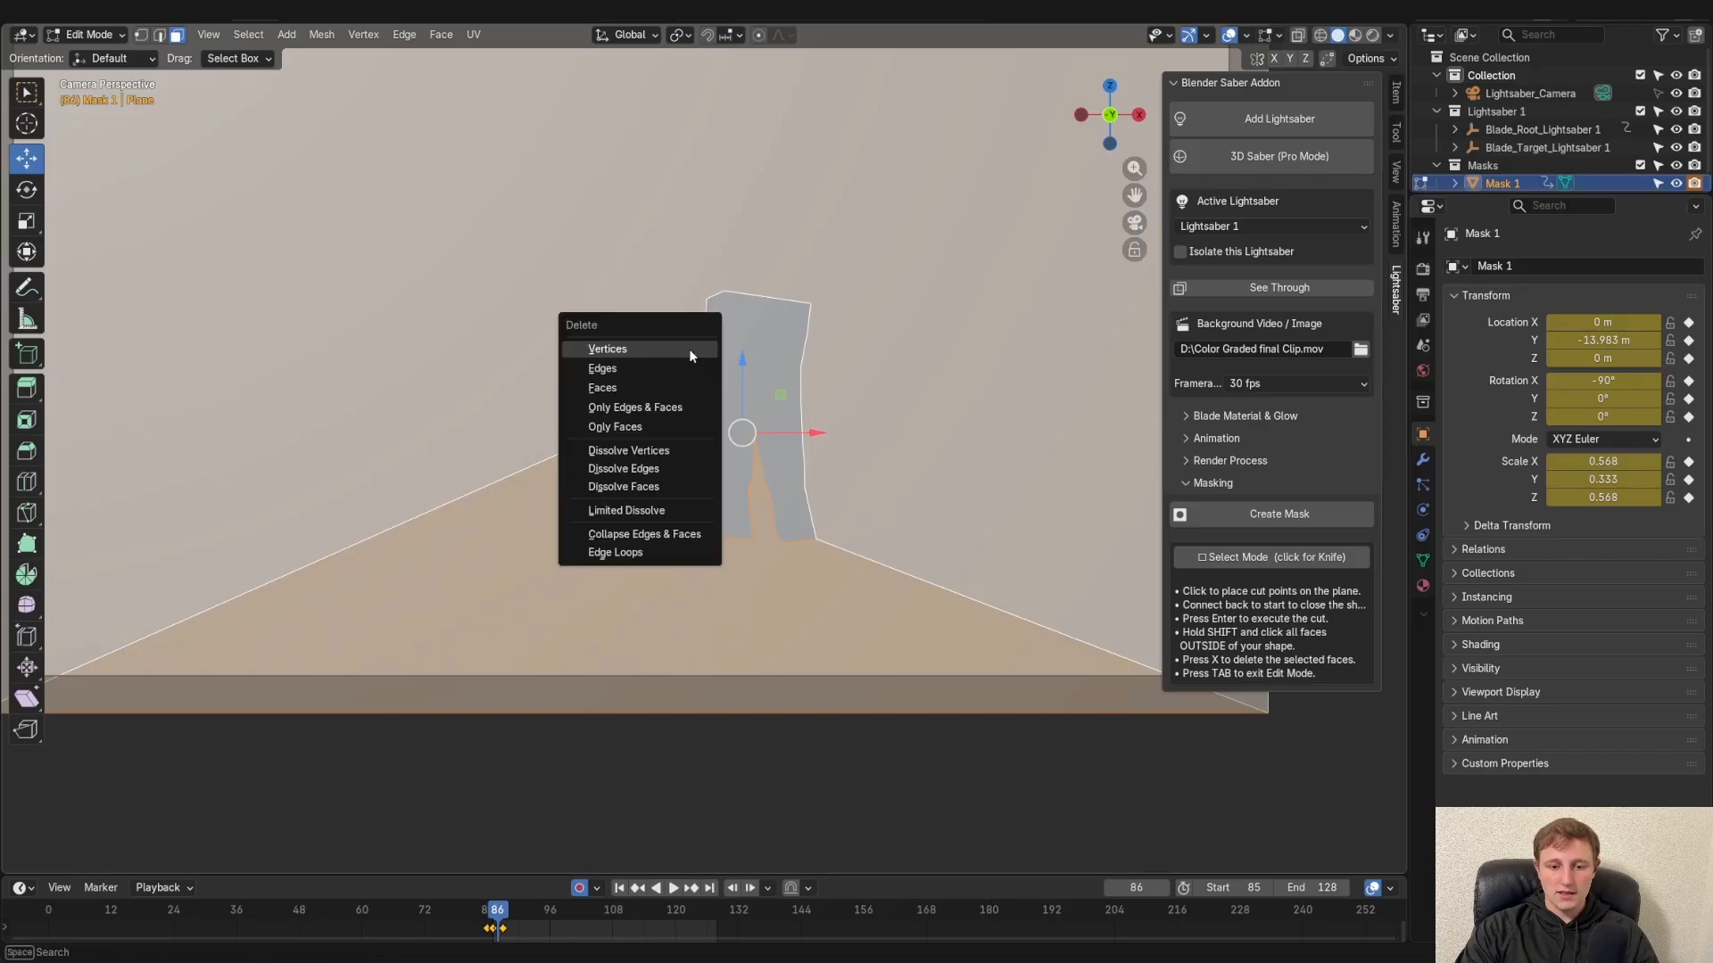
{"action": "left_click", "coordinate": [602, 389]}
Return to Object Mode and deselect the body-shaped mask
{"action": "left_click", "coordinate": [90, 34]}
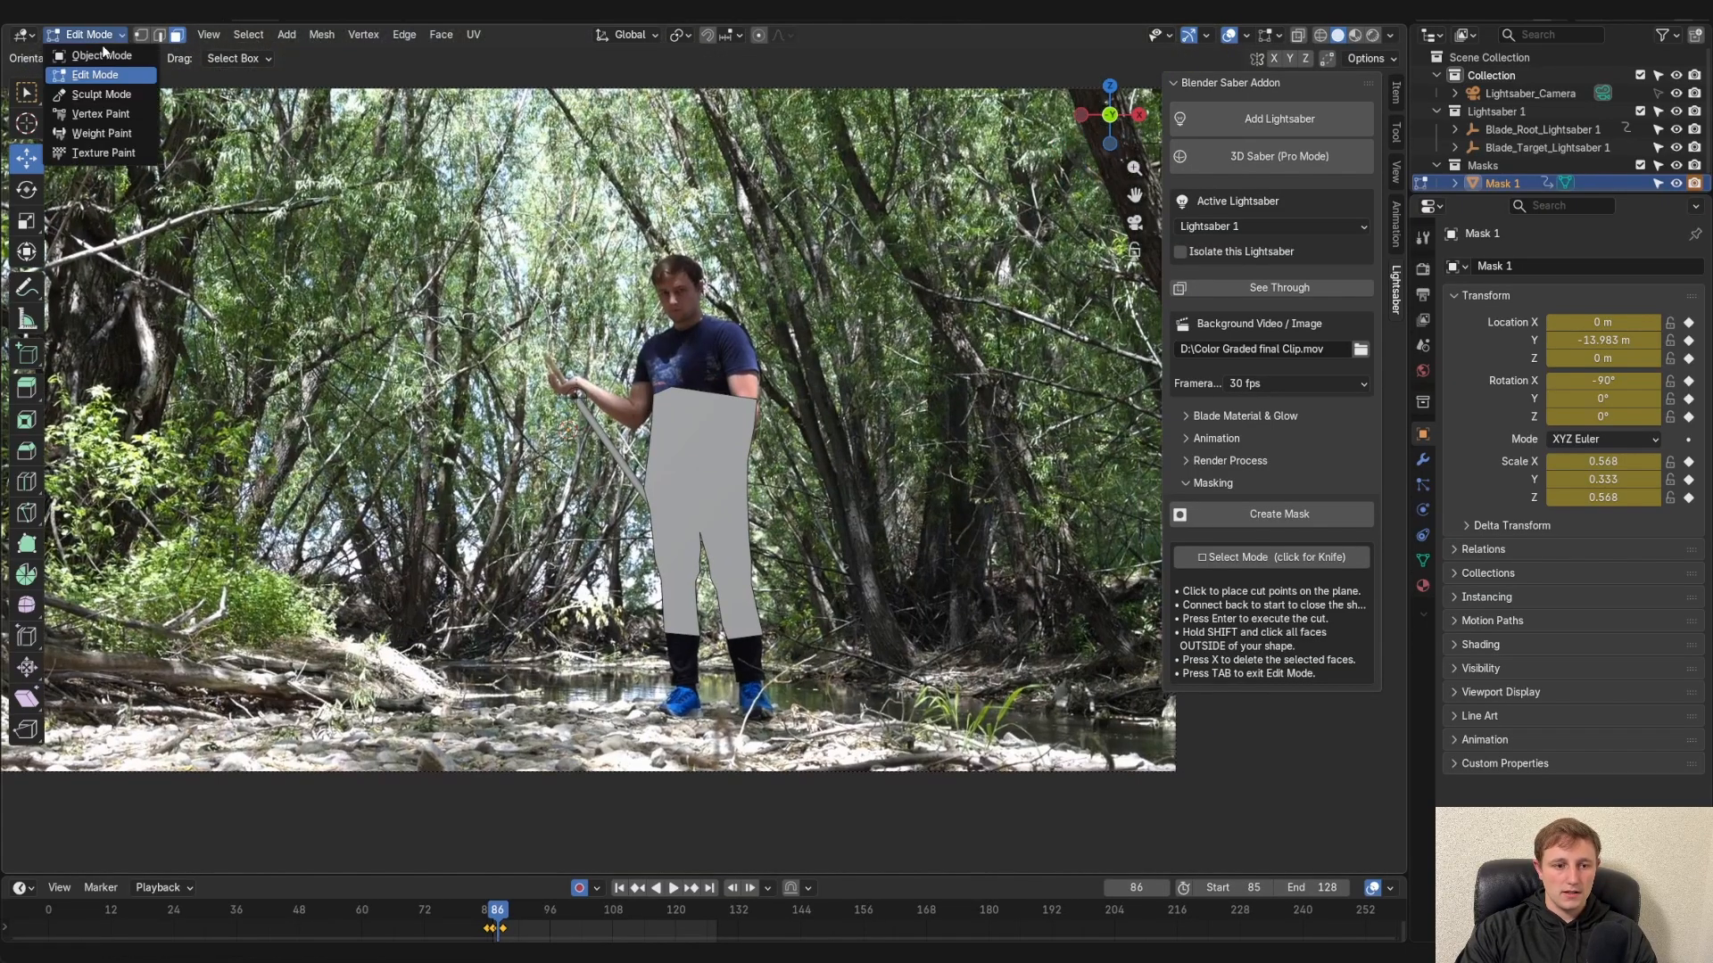
{"action": "left_click", "coordinate": [103, 55]}
{"action": "scroll", "coordinate": [704, 400], "scroll_direction": "up", "scroll_amount": 2}
{"action": "left_click", "coordinate": [901, 312]}
Step back and forth through the frames around frame 86 to check on which frames the mask appears
{"action": "key", "text": "Left"}
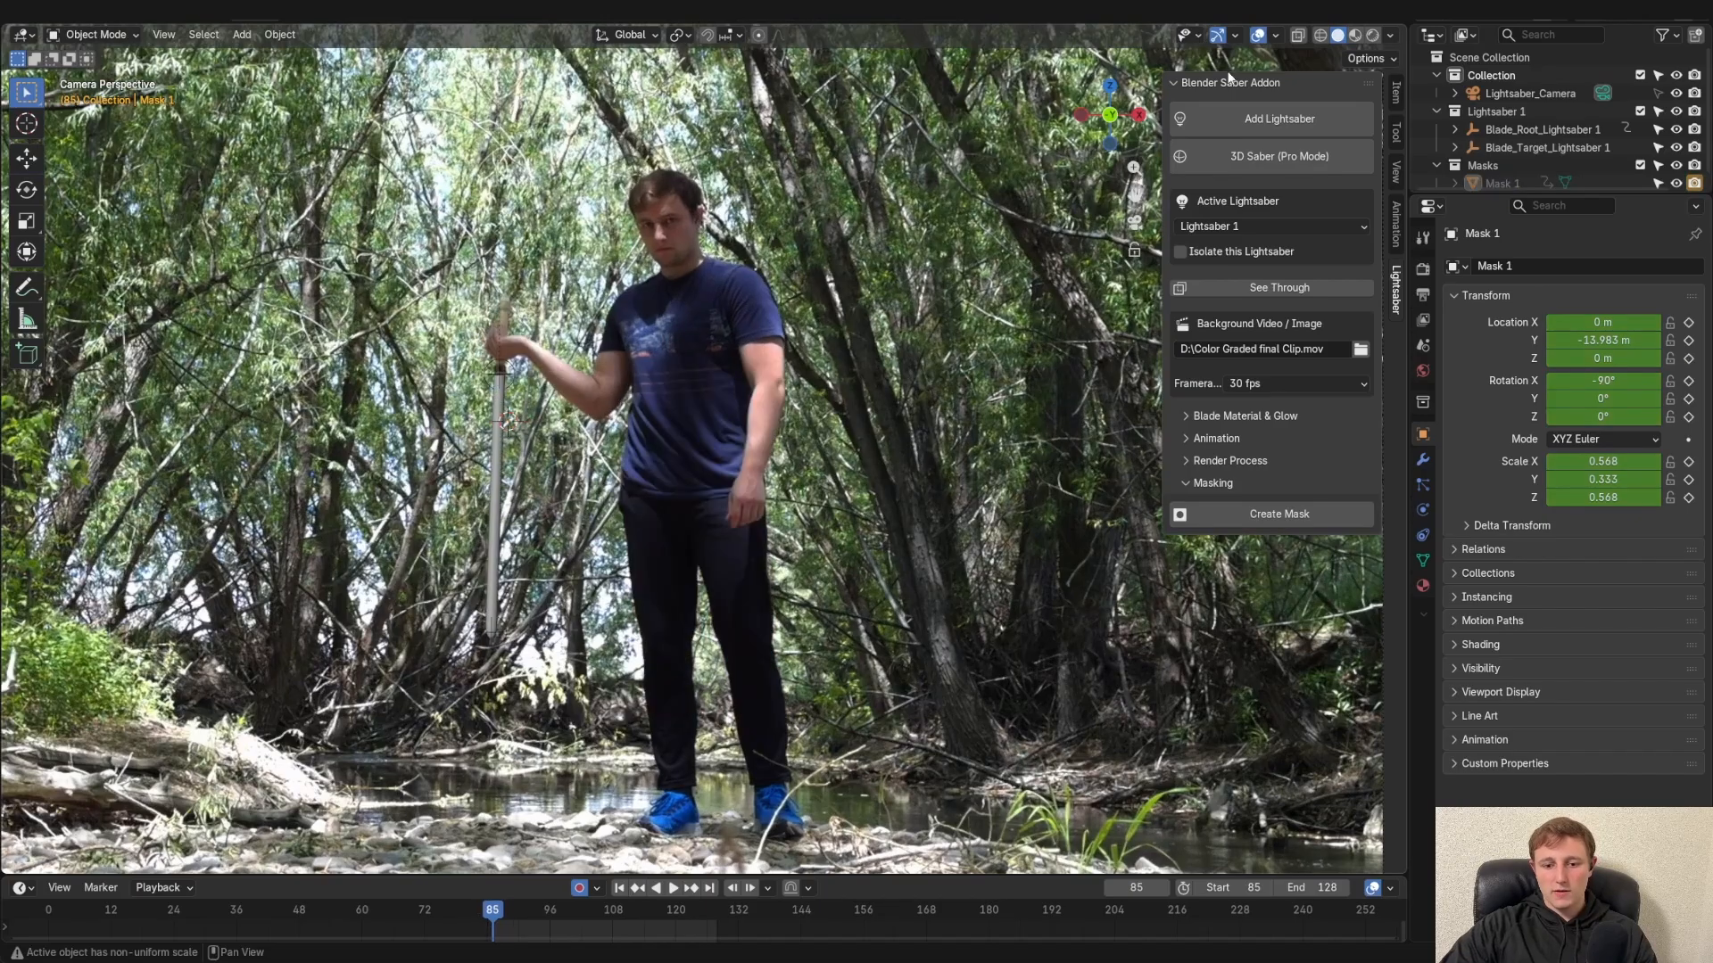
{"action": "key", "text": "Right"}
{"action": "key", "text": "Left"}
{"action": "key", "text": "Right"}
{"action": "key", "text": "Left"}
{"action": "key", "text": "Right"}
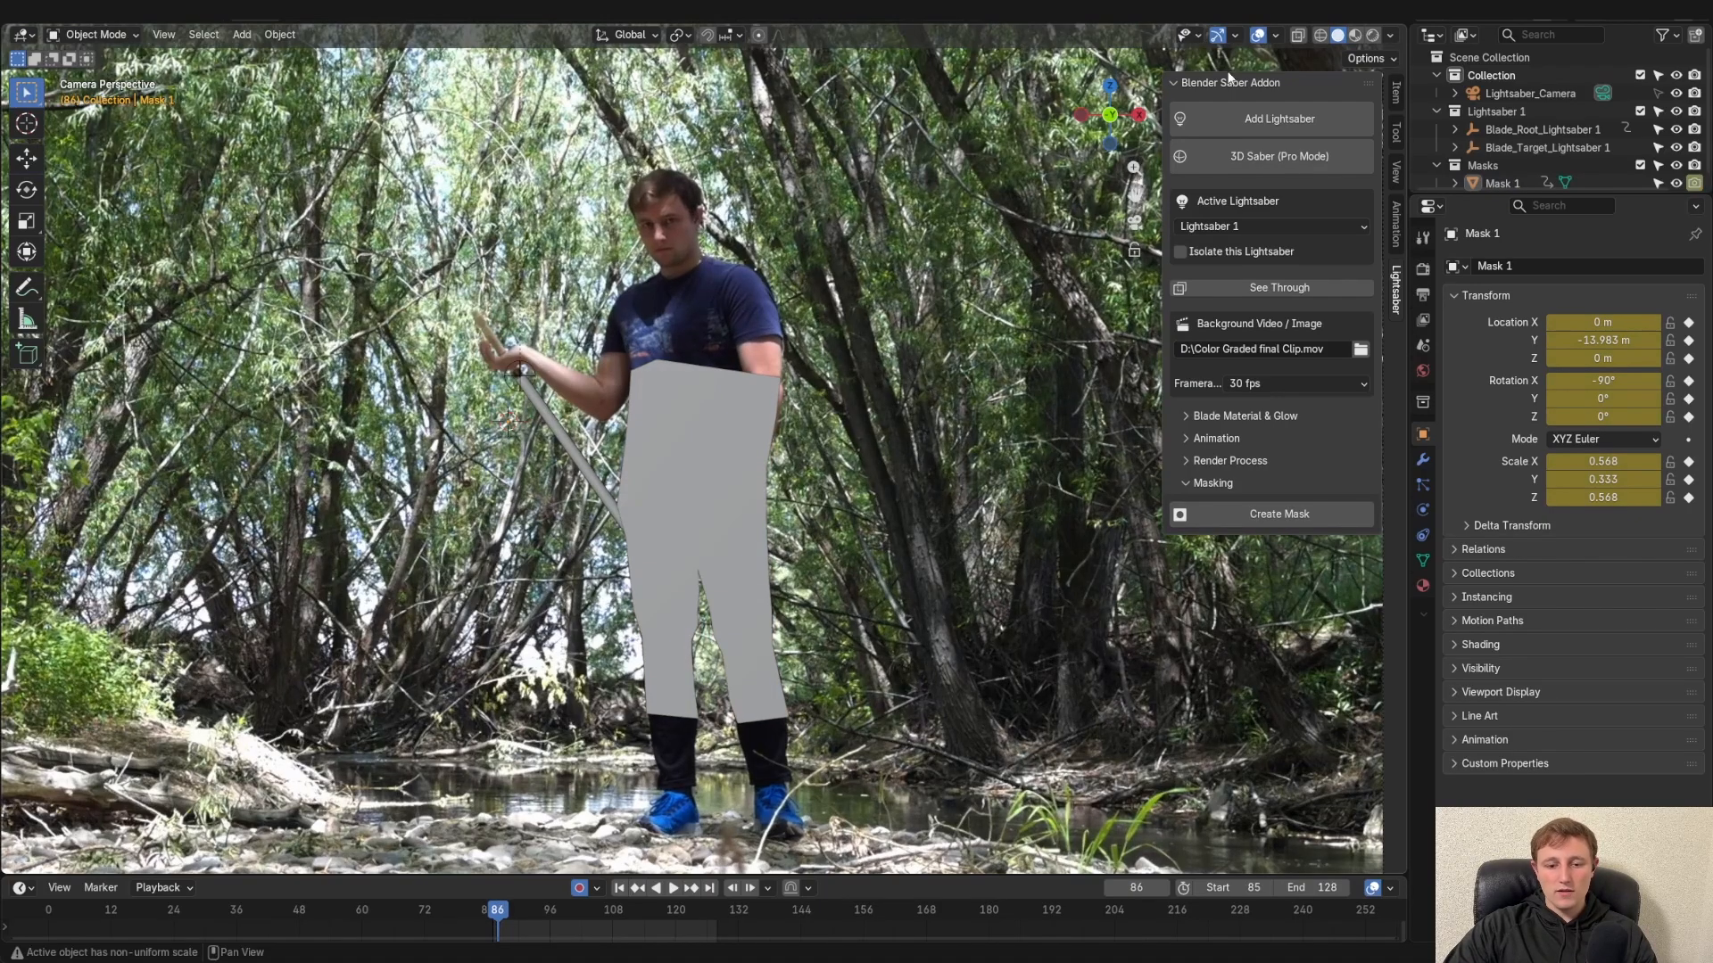
{"action": "key", "text": "Left"}
{"action": "key", "text": "Right"}
{"action": "key", "text": "Left"}
{"action": "key", "text": "Right"}
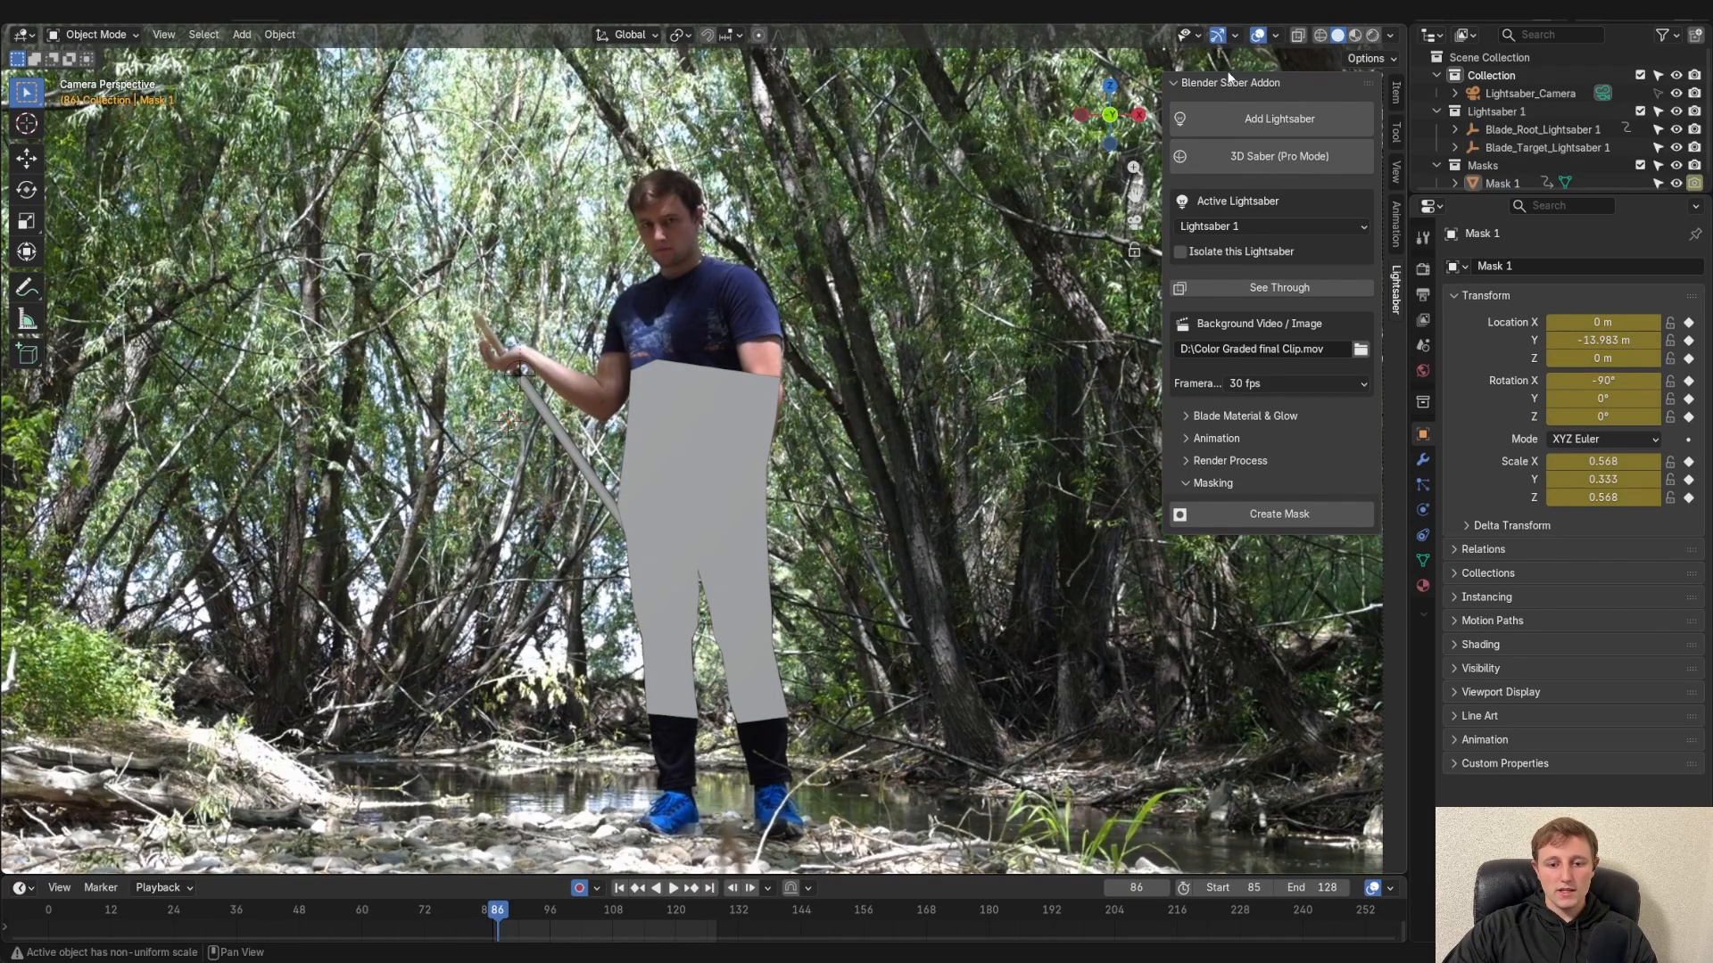
{"action": "key", "text": "Left"}
{"action": "key", "text": "Right"}
{"action": "key", "text": "Left"}
{"action": "key", "text": "Right"}
{"action": "key", "text": "Right"}
{"action": "key", "text": "Right"}
{"action": "key", "text": "Right"}
{"action": "key", "text": "Right"}
{"action": "key", "text": "Left"}
{"action": "key", "text": "Left"}
{"action": "key", "text": "Left"}
{"action": "key", "text": "Left"}
{"action": "key", "text": "Right"}
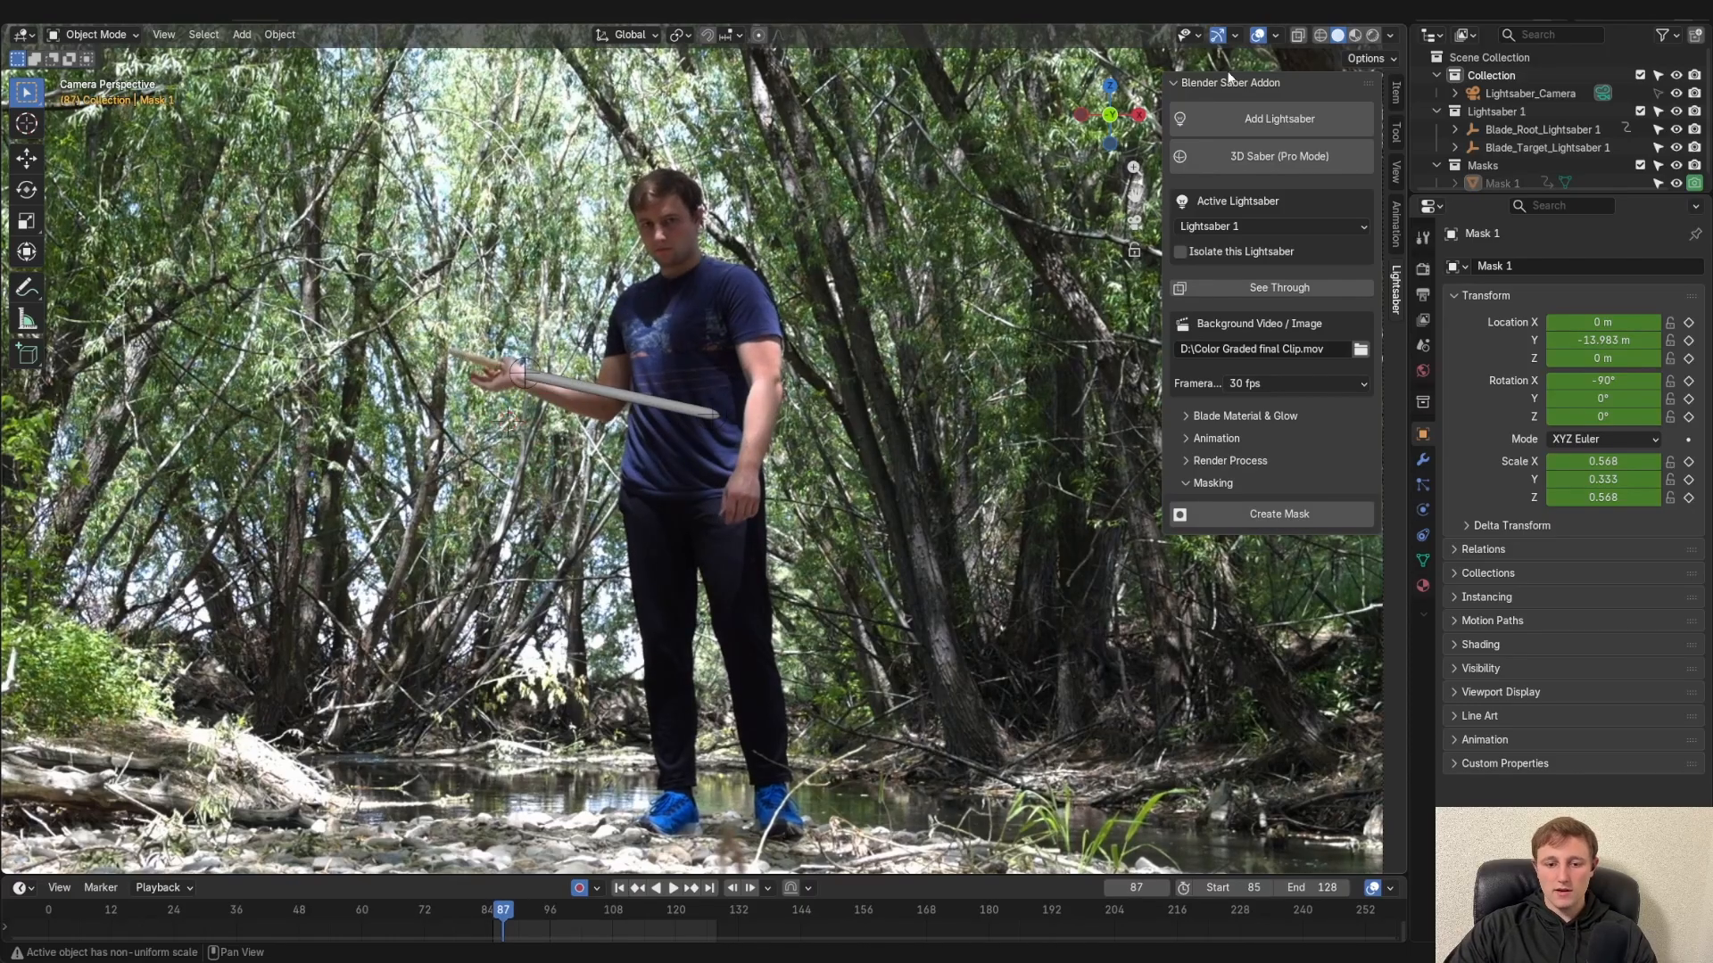
{"action": "key", "text": "Left"}
{"action": "key", "text": "Right"}
{"action": "key", "text": "Right"}
{"action": "key", "text": "Left"}
{"action": "key", "text": "Left"}
{"action": "key", "text": "Left"}
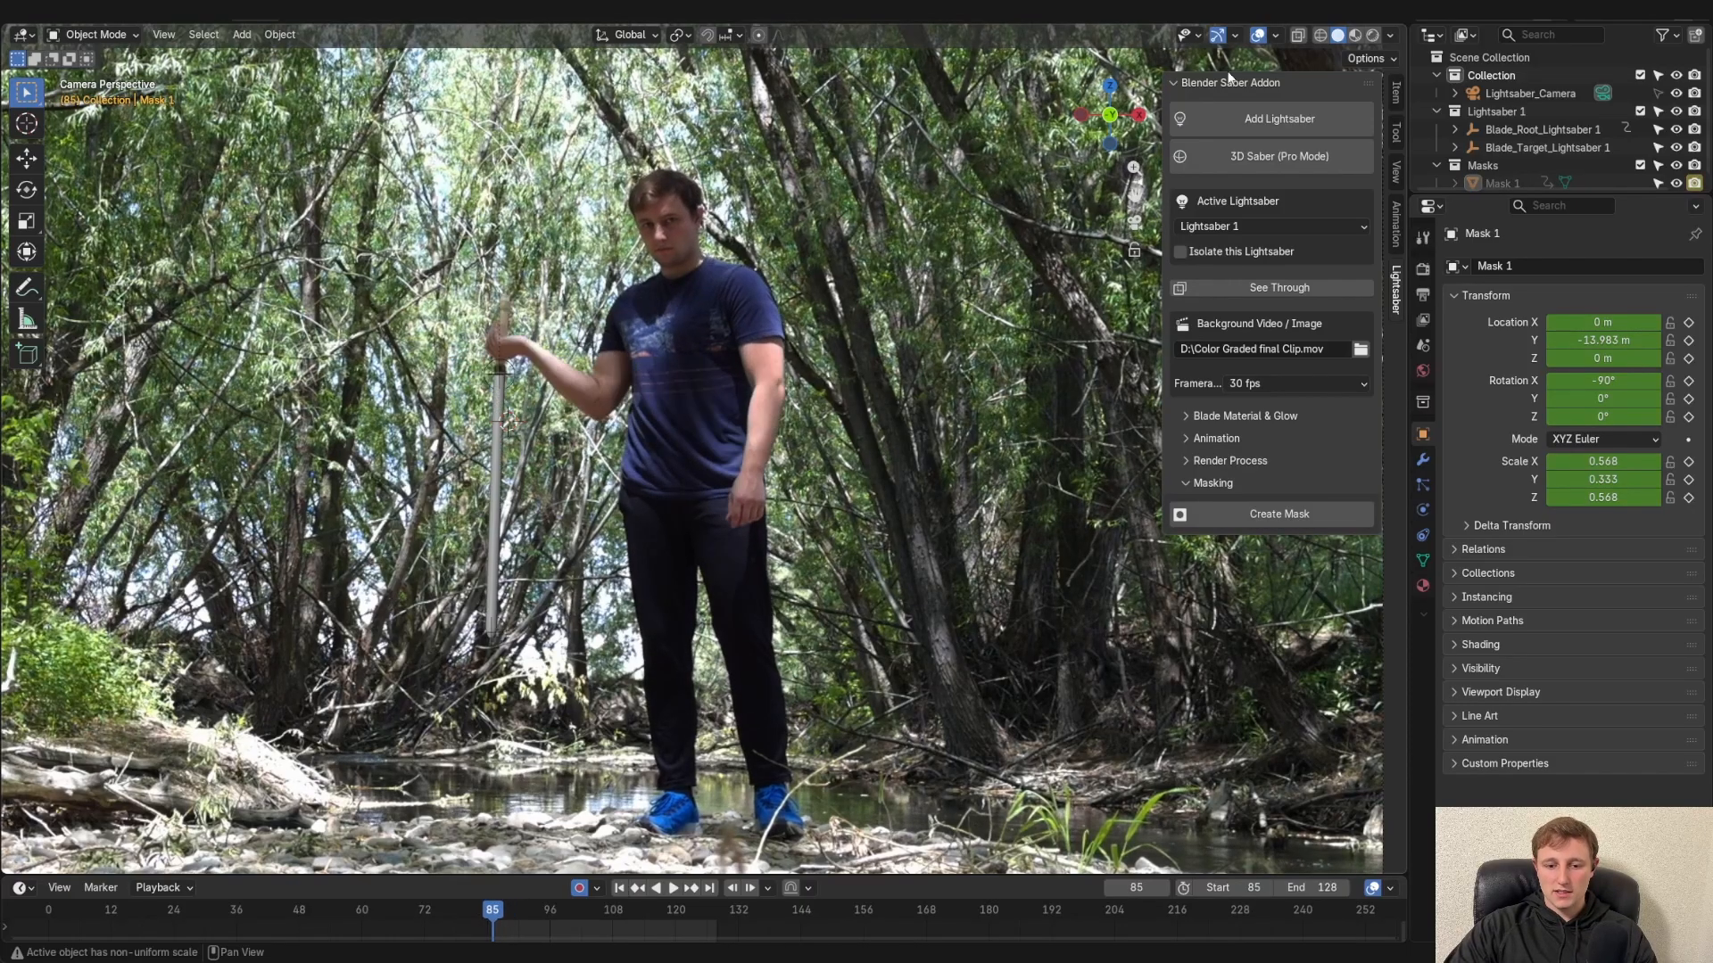
{"action": "key", "text": "Right"}
{"action": "key", "text": "Left"}
{"action": "key", "text": "Right"}
{"action": "right_click", "coordinate": [1229, 78]}
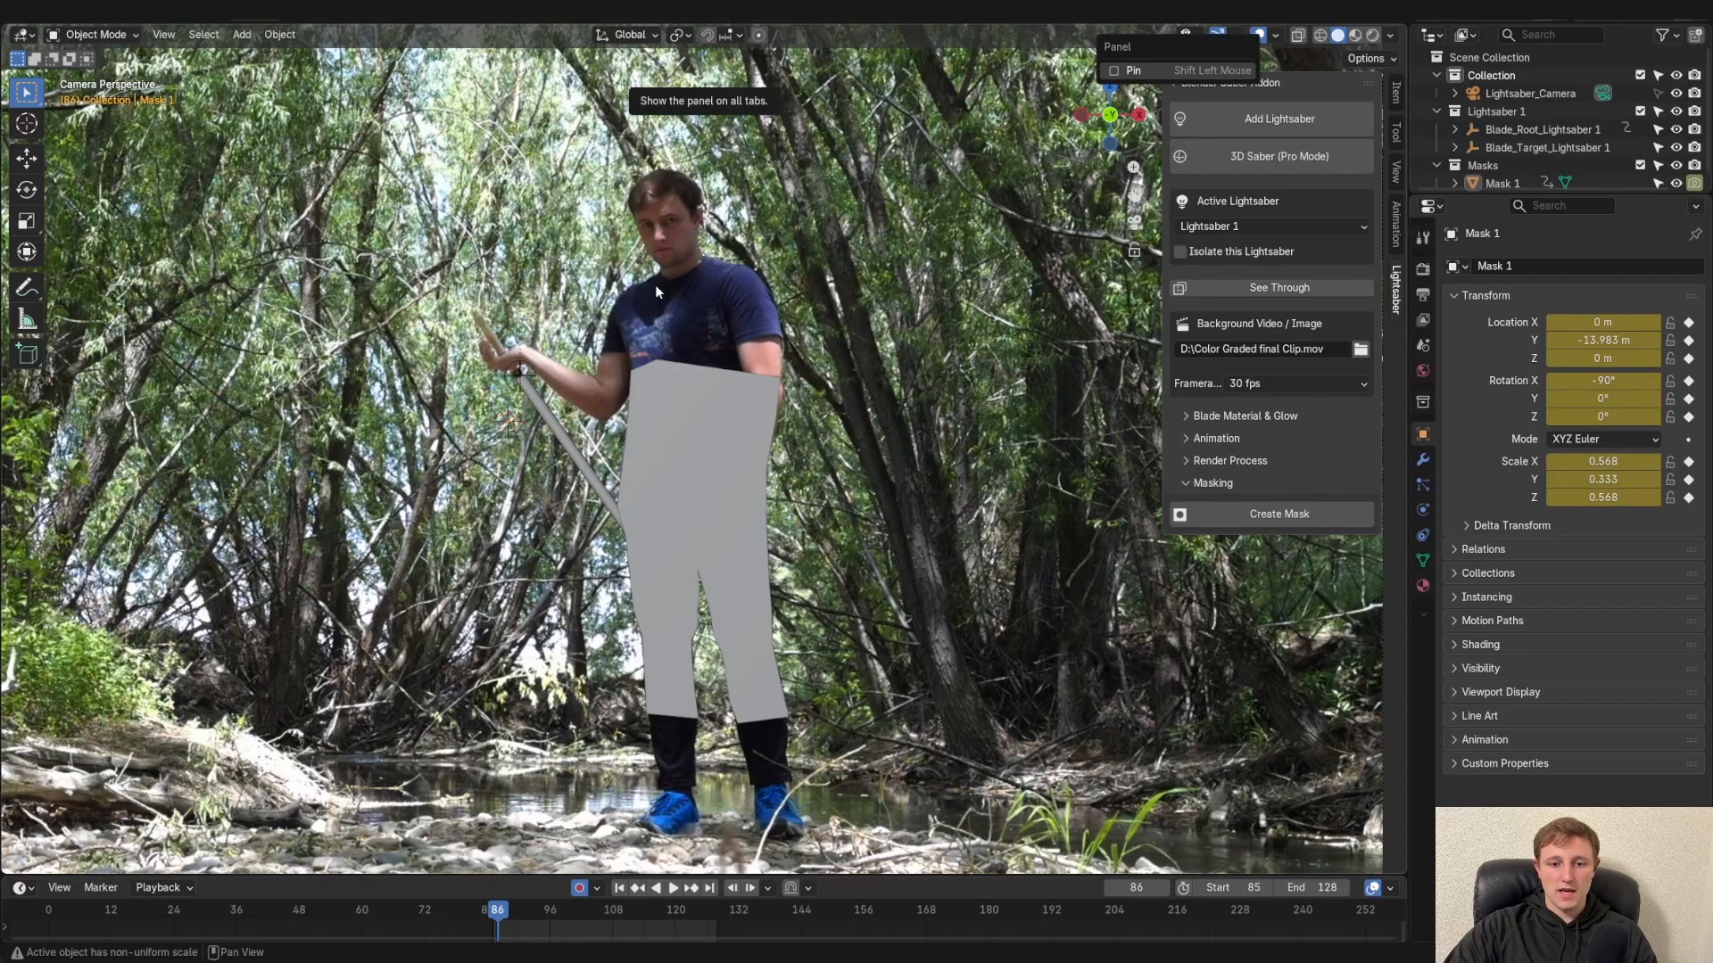
Create a new mask at frame 87 and turn on See Through to reveal the footage behind it
{"action": "key", "text": "Right"}
{"action": "scroll", "coordinate": [627, 422], "scroll_direction": "up", "scroll_amount": 3}
{"action": "left_click", "coordinate": [1281, 515]}
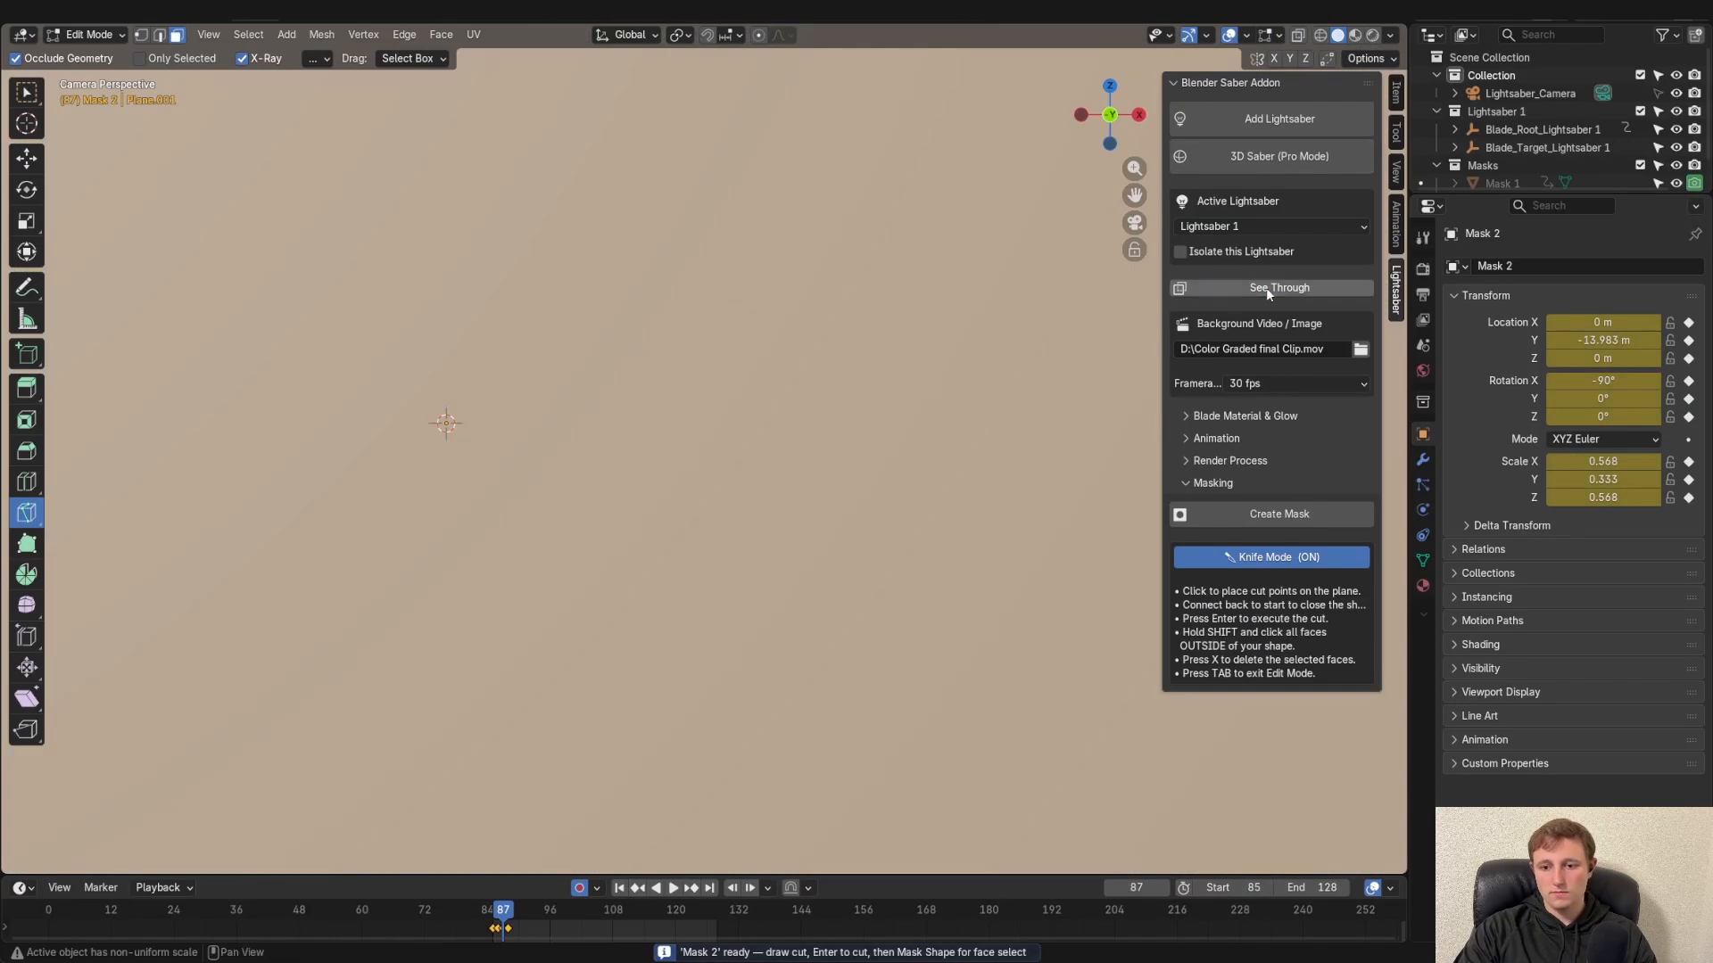
{"action": "left_click", "coordinate": [1267, 292]}
{"action": "scroll", "coordinate": [625, 308], "scroll_direction": "up", "scroll_amount": 3}
Cut from the shoulder down the raised arm, around the wrist and back under the forearm to the torso
{"action": "left_click", "coordinate": [611, 230]}
{"action": "left_click", "coordinate": [606, 294]}
{"action": "left_click", "coordinate": [586, 365]}
{"action": "middle_click_drag", "start_coordinate": [576, 372], "coordinate": [730, 427], "text": "shift"}
{"action": "left_click", "coordinate": [528, 441]}
{"action": "middle_click_drag", "start_coordinate": [703, 512], "coordinate": [633, 493], "text": "shift"}
{"action": "left_click", "coordinate": [752, 455]}
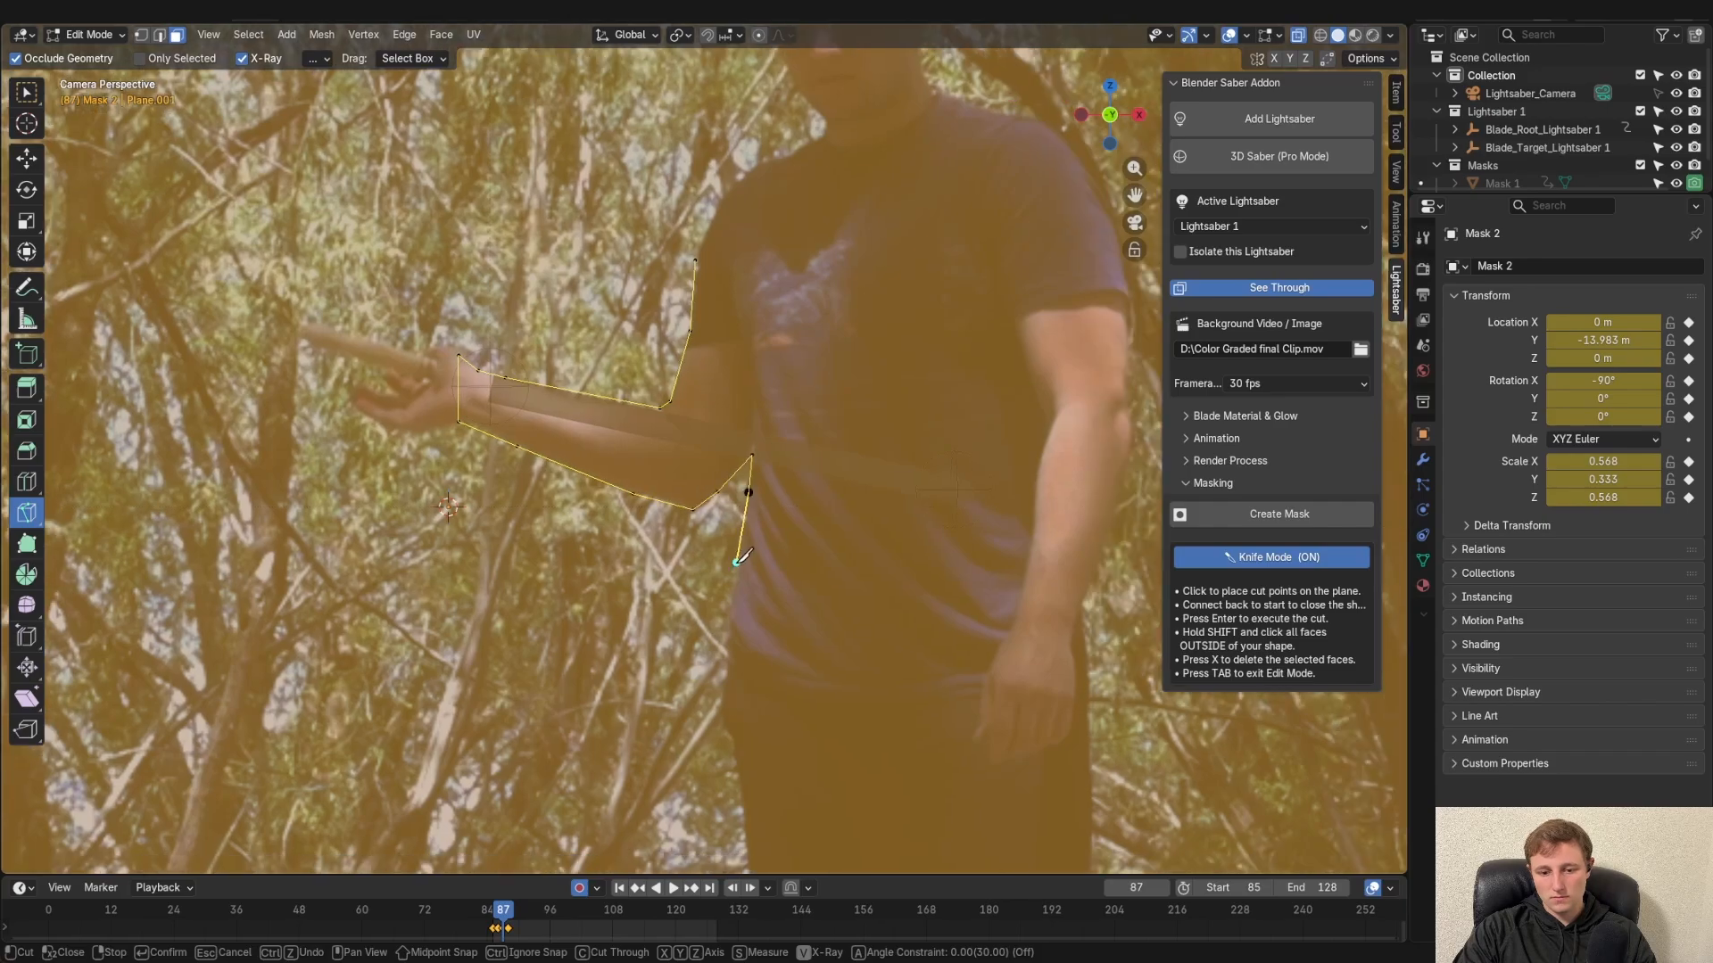
Cut down the torso's side, across the hips and up the lowered arm to the shoulder, and apply the outline
{"action": "left_click", "coordinate": [726, 731]}
{"action": "left_click", "coordinate": [1090, 751]}
{"action": "left_click", "coordinate": [1136, 433]}
{"action": "left_click", "coordinate": [1127, 276]}
{"action": "key", "text": "Return"}
Switch to the Move tool, turn off X-ray and delete the second mask's faces outside the torso outline
{"action": "scroll", "coordinate": [695, 261], "scroll_direction": "down", "scroll_amount": 3}
{"action": "left_click", "coordinate": [27, 159]}
{"action": "left_click", "coordinate": [1298, 34]}
{"action": "left_click", "coordinate": [914, 259]}
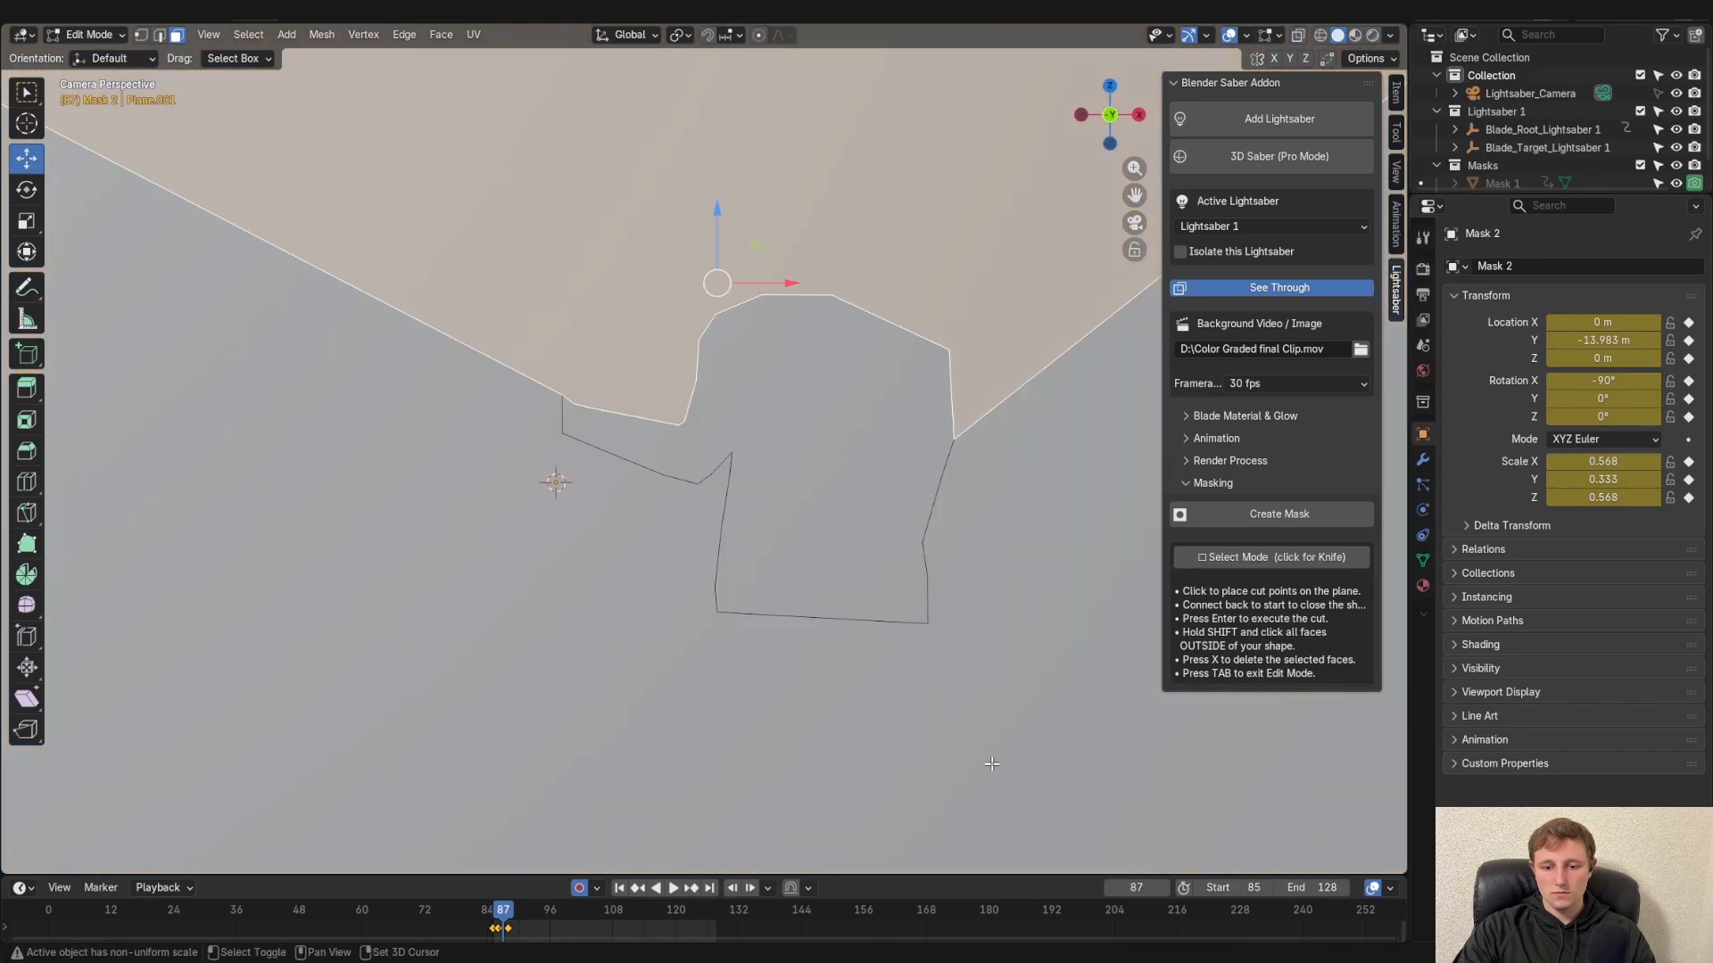
{"action": "key", "text": "x"}
{"action": "scroll", "coordinate": [925, 428], "scroll_direction": "down", "scroll_amount": 2}
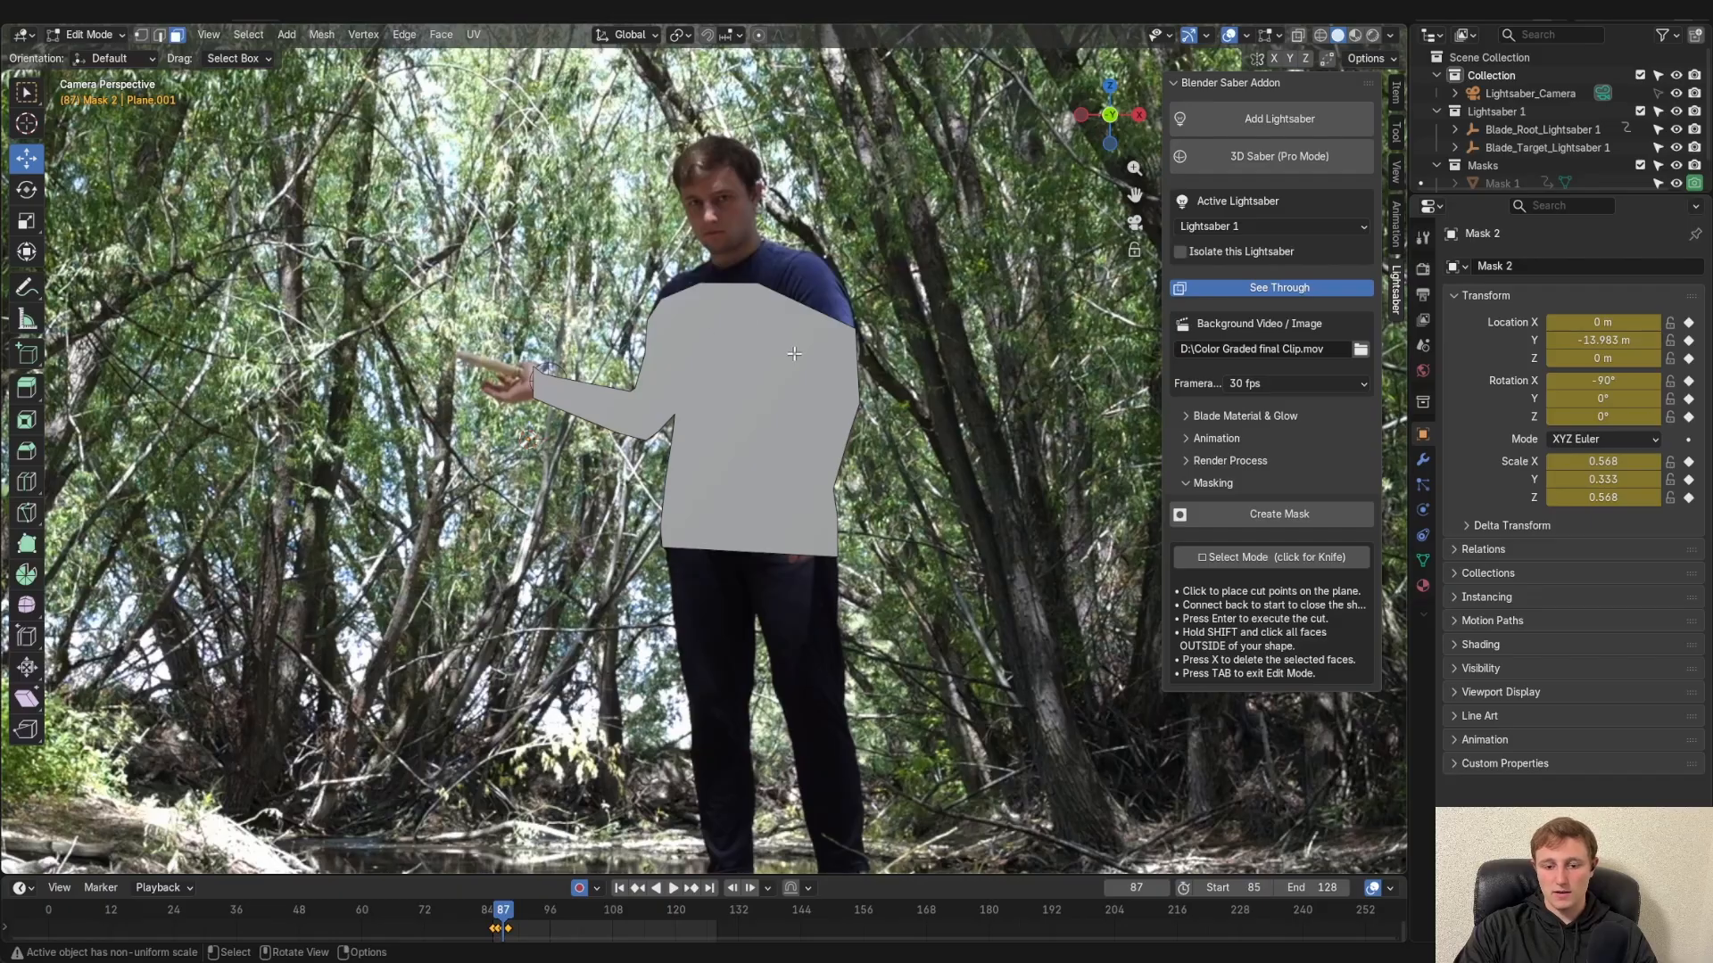
Create a third mask at frame 88 and make it see-through with X-ray
{"action": "key", "text": "Right"}
{"action": "scroll", "coordinate": [821, 349], "scroll_direction": "up", "scroll_amount": 2}
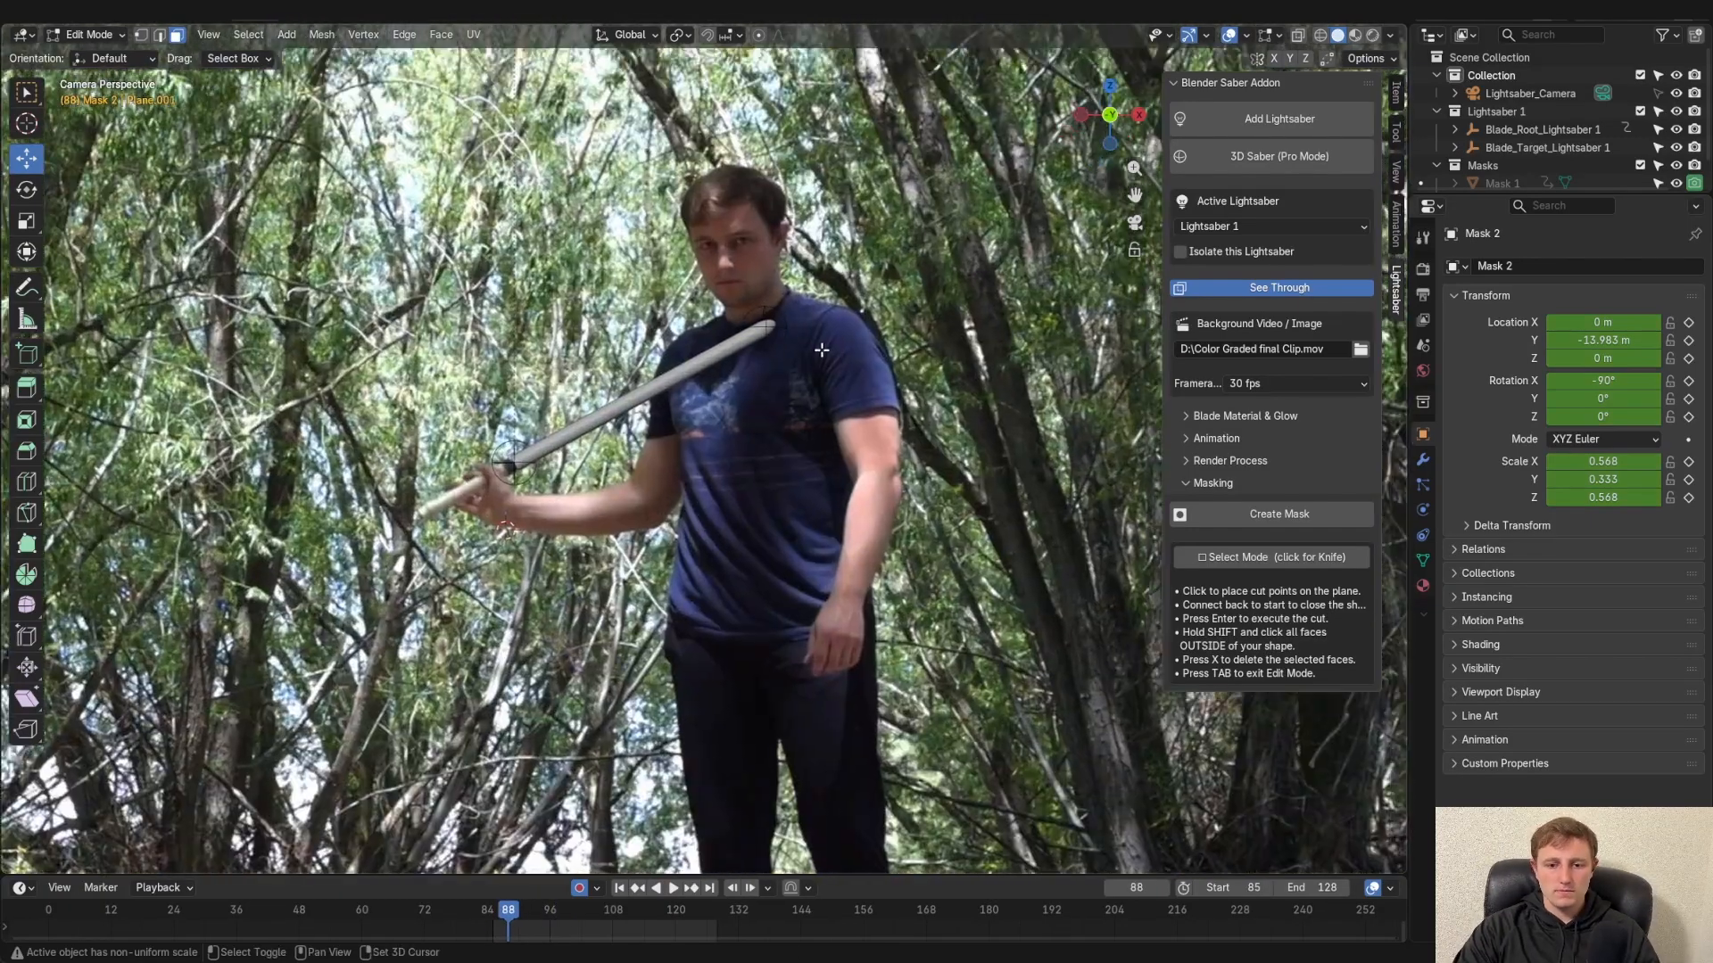
{"action": "middle_click_drag", "start_coordinate": [821, 349], "coordinate": [842, 369], "text": "shift"}
{"action": "key", "text": "Left"}
{"action": "key", "text": "Right"}
{"action": "left_click", "coordinate": [1279, 514]}
{"action": "left_click", "coordinate": [1298, 35]}
Cut the third mask from the neck over the shoulder and along the raised forearm around the wrist
{"action": "left_click", "coordinate": [743, 333]}
{"action": "left_click", "coordinate": [720, 344]}
{"action": "left_click", "coordinate": [689, 362]}
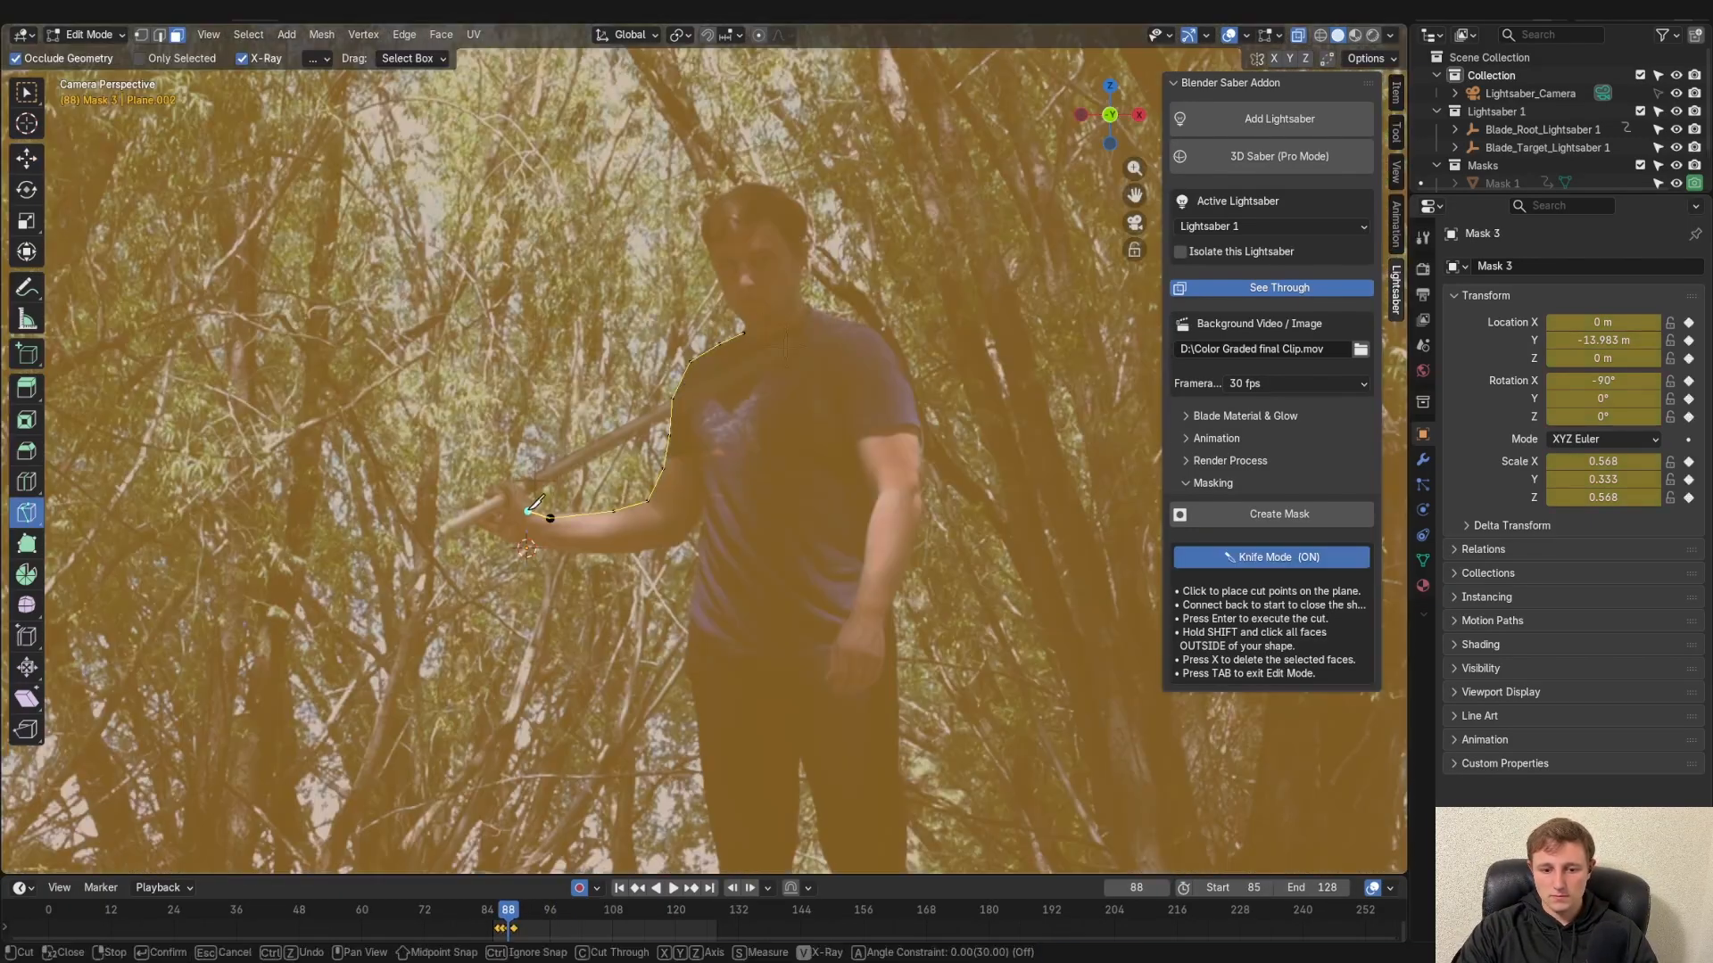
{"action": "left_click", "coordinate": [528, 512]}
{"action": "left_click", "coordinate": [531, 543]}
Cut back under the forearm to the armpit and down the torso past the hip, and apply the cut
{"action": "left_click", "coordinate": [606, 553]}
{"action": "left_click", "coordinate": [676, 543]}
{"action": "left_click", "coordinate": [710, 506]}
{"action": "left_click", "coordinate": [686, 591]}
{"action": "left_click", "coordinate": [702, 759]}
{"action": "key", "text": "Return"}
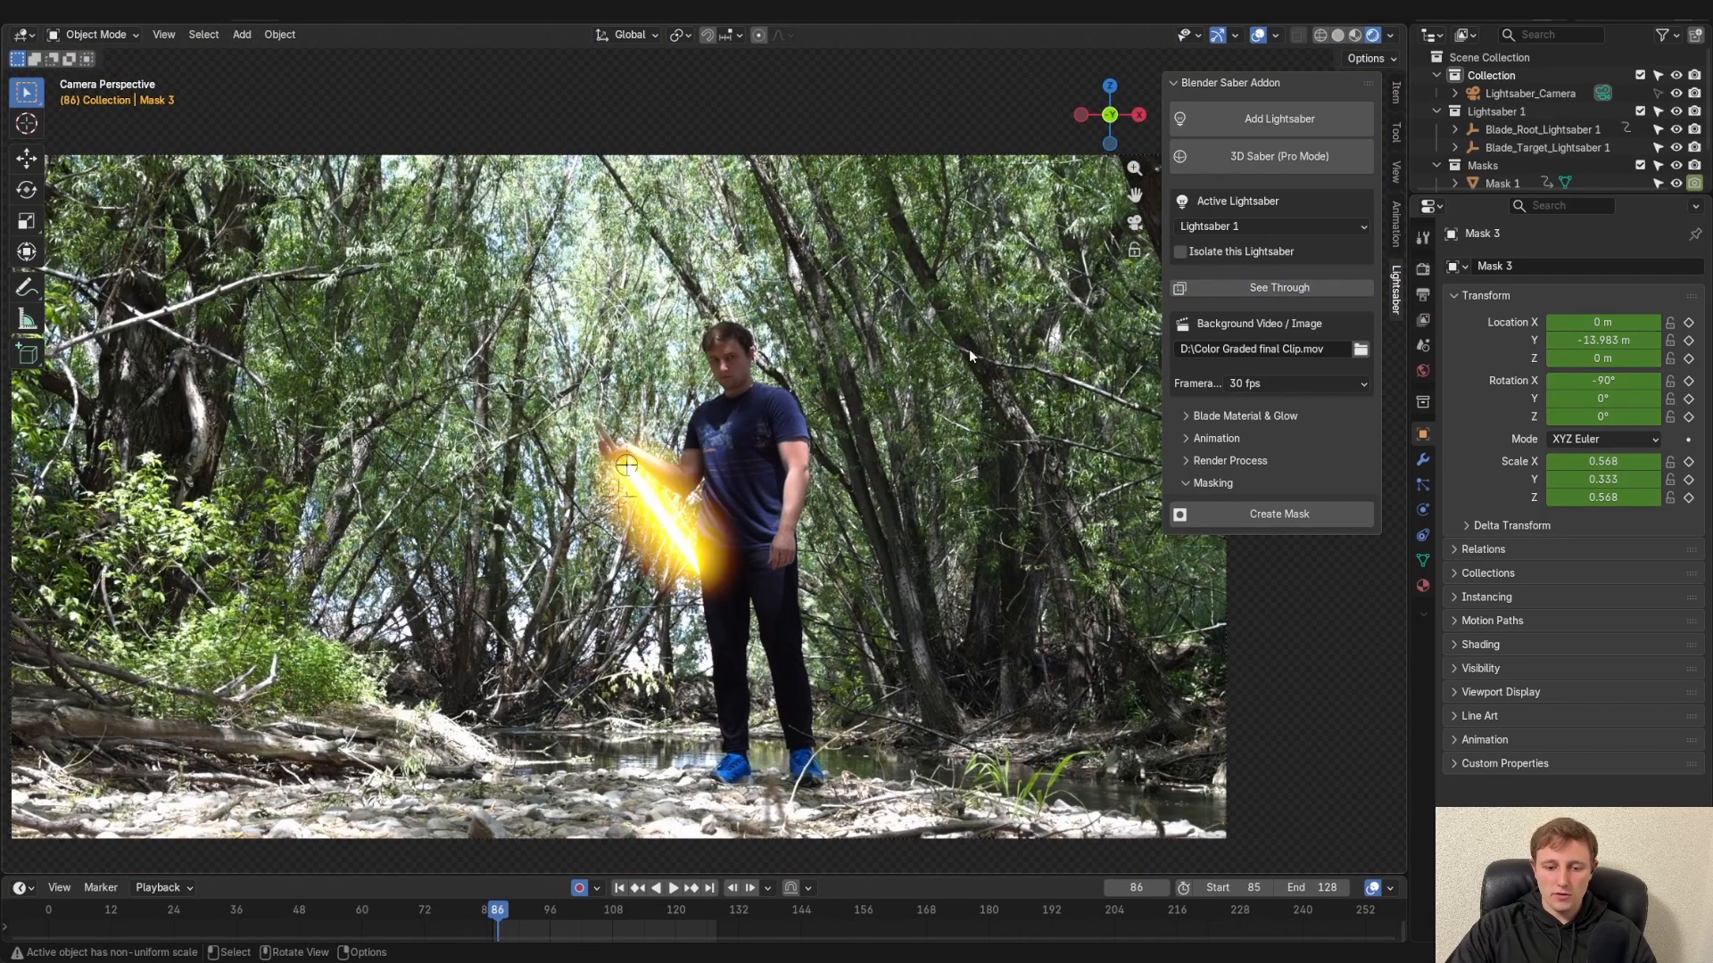
Step through frames 85 to 88 in the rendered view to check how the masks hide the glowing blade
{"action": "key", "text": "Left"}
{"action": "key", "text": "Right"}
{"action": "key", "text": "Right"}
{"action": "key", "text": "Right"}
{"action": "key", "text": "Right"}
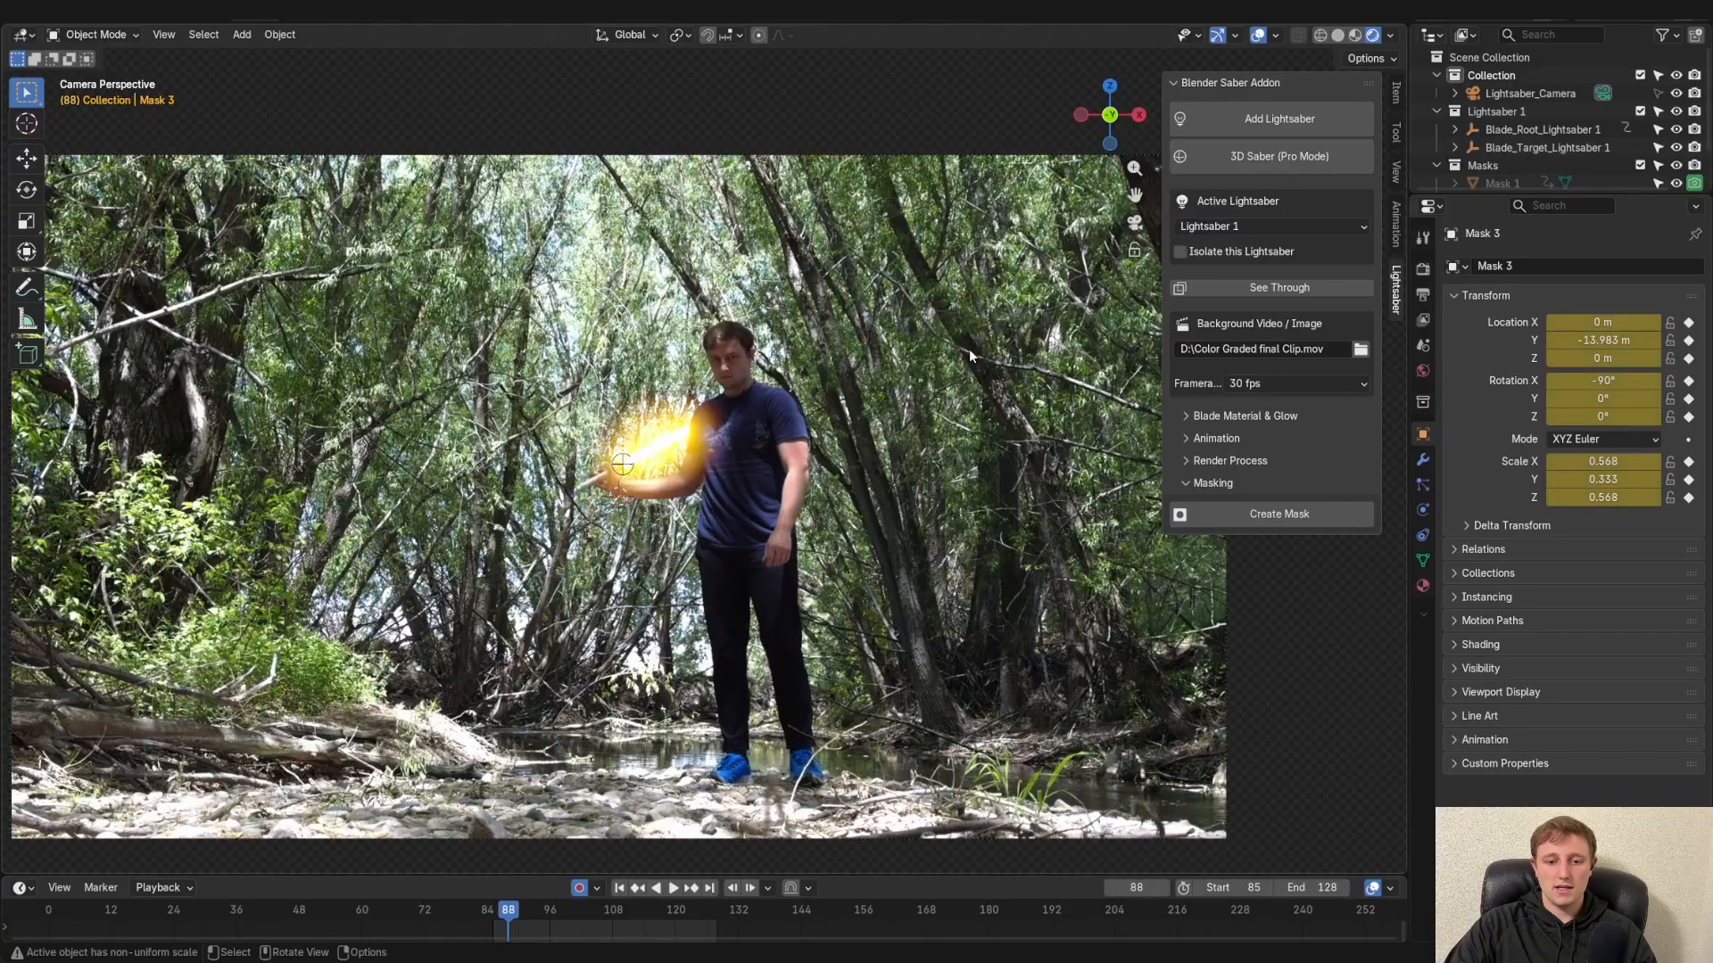
{"action": "key", "text": "Left"}
{"action": "key", "text": "Left"}
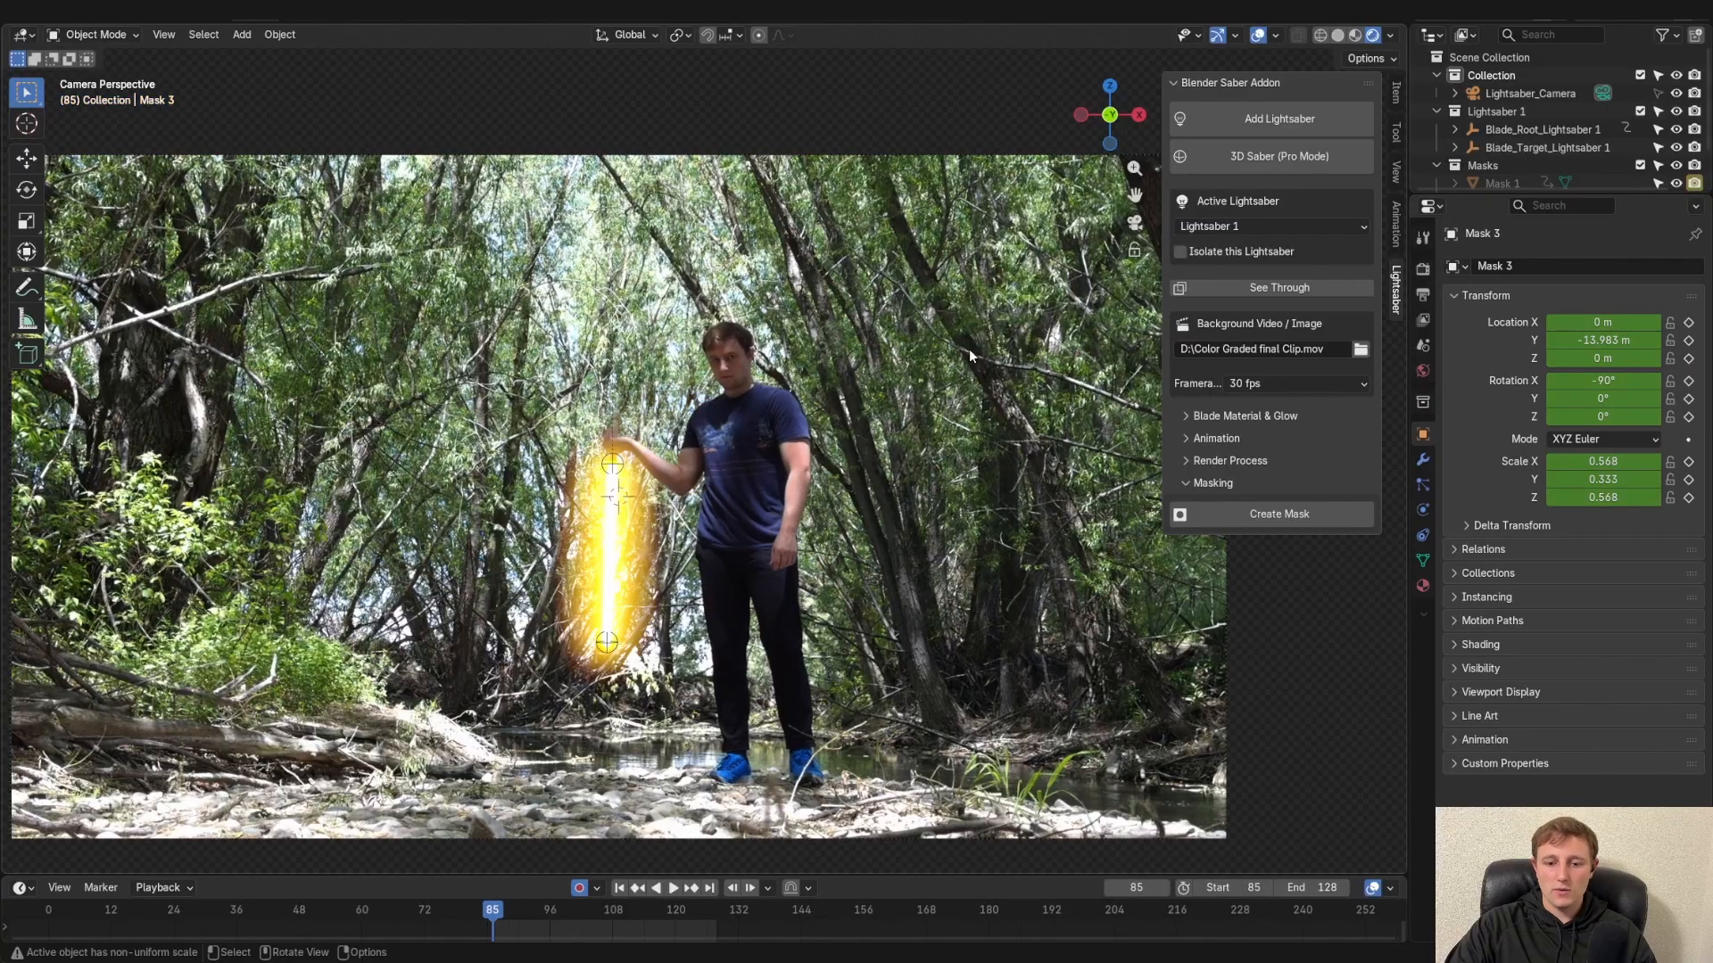
{"action": "key", "text": "Left"}
{"action": "key", "text": "Left"}
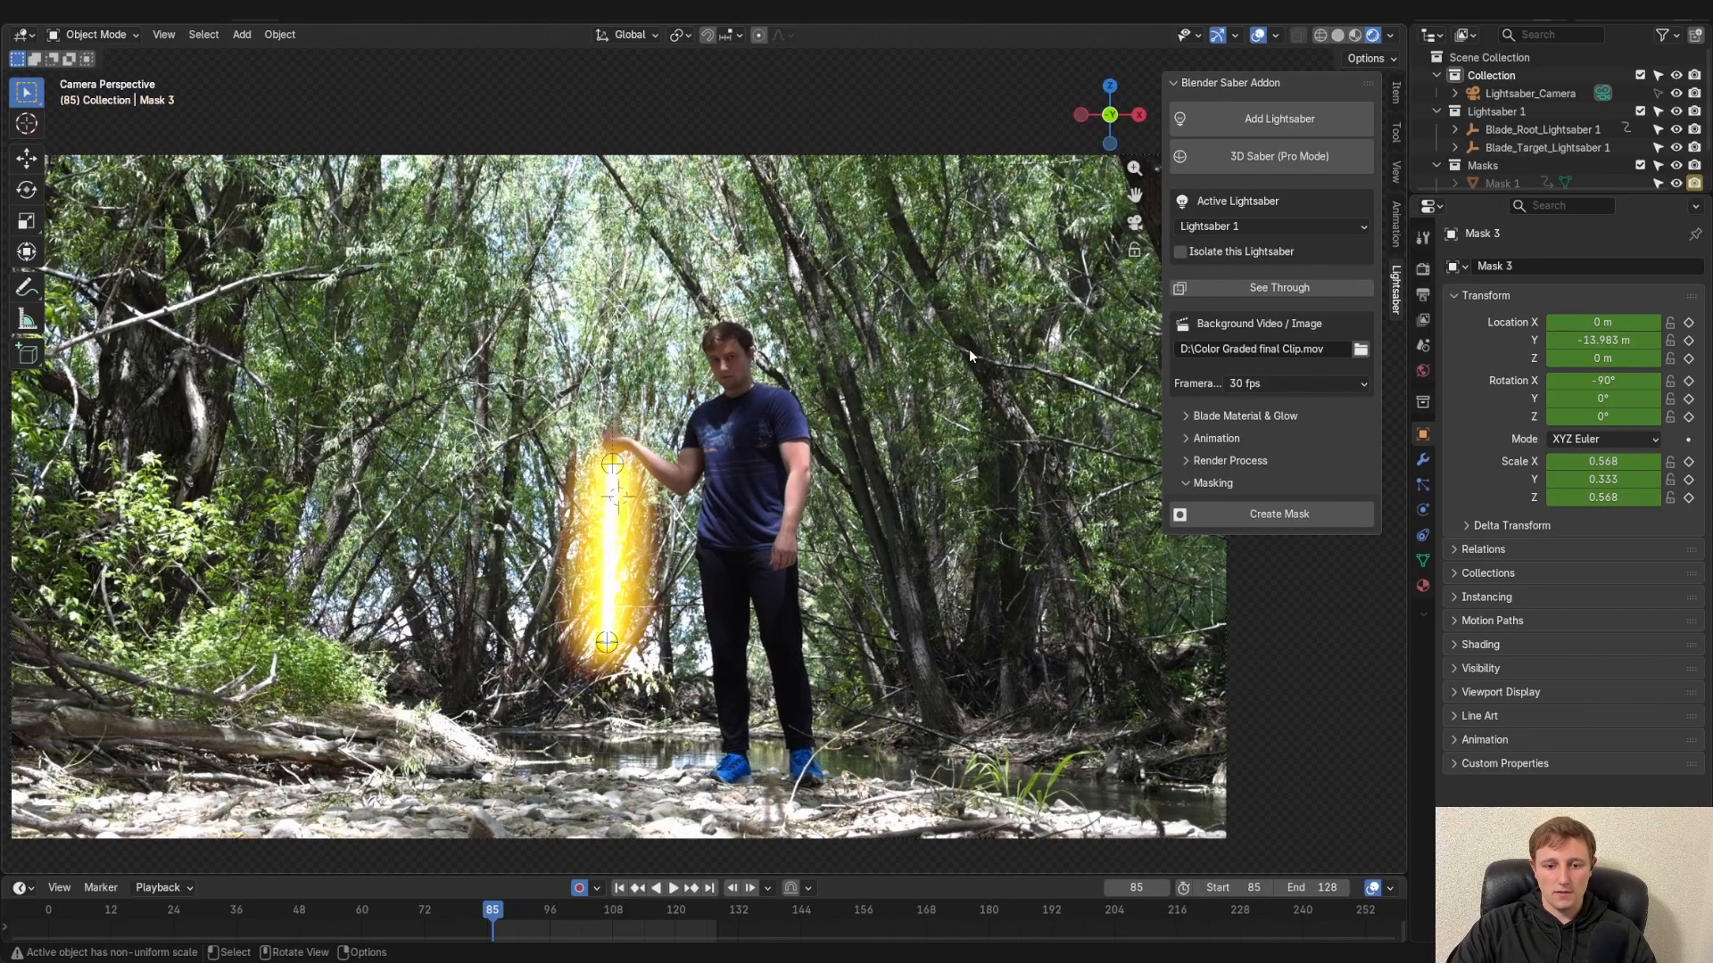
{"action": "key", "text": "Right"}
{"action": "key", "text": "Right"}
{"action": "key", "text": "Right"}
{"action": "key", "text": "Left"}
{"action": "key", "text": "Left"}
{"action": "key", "text": "Left"}
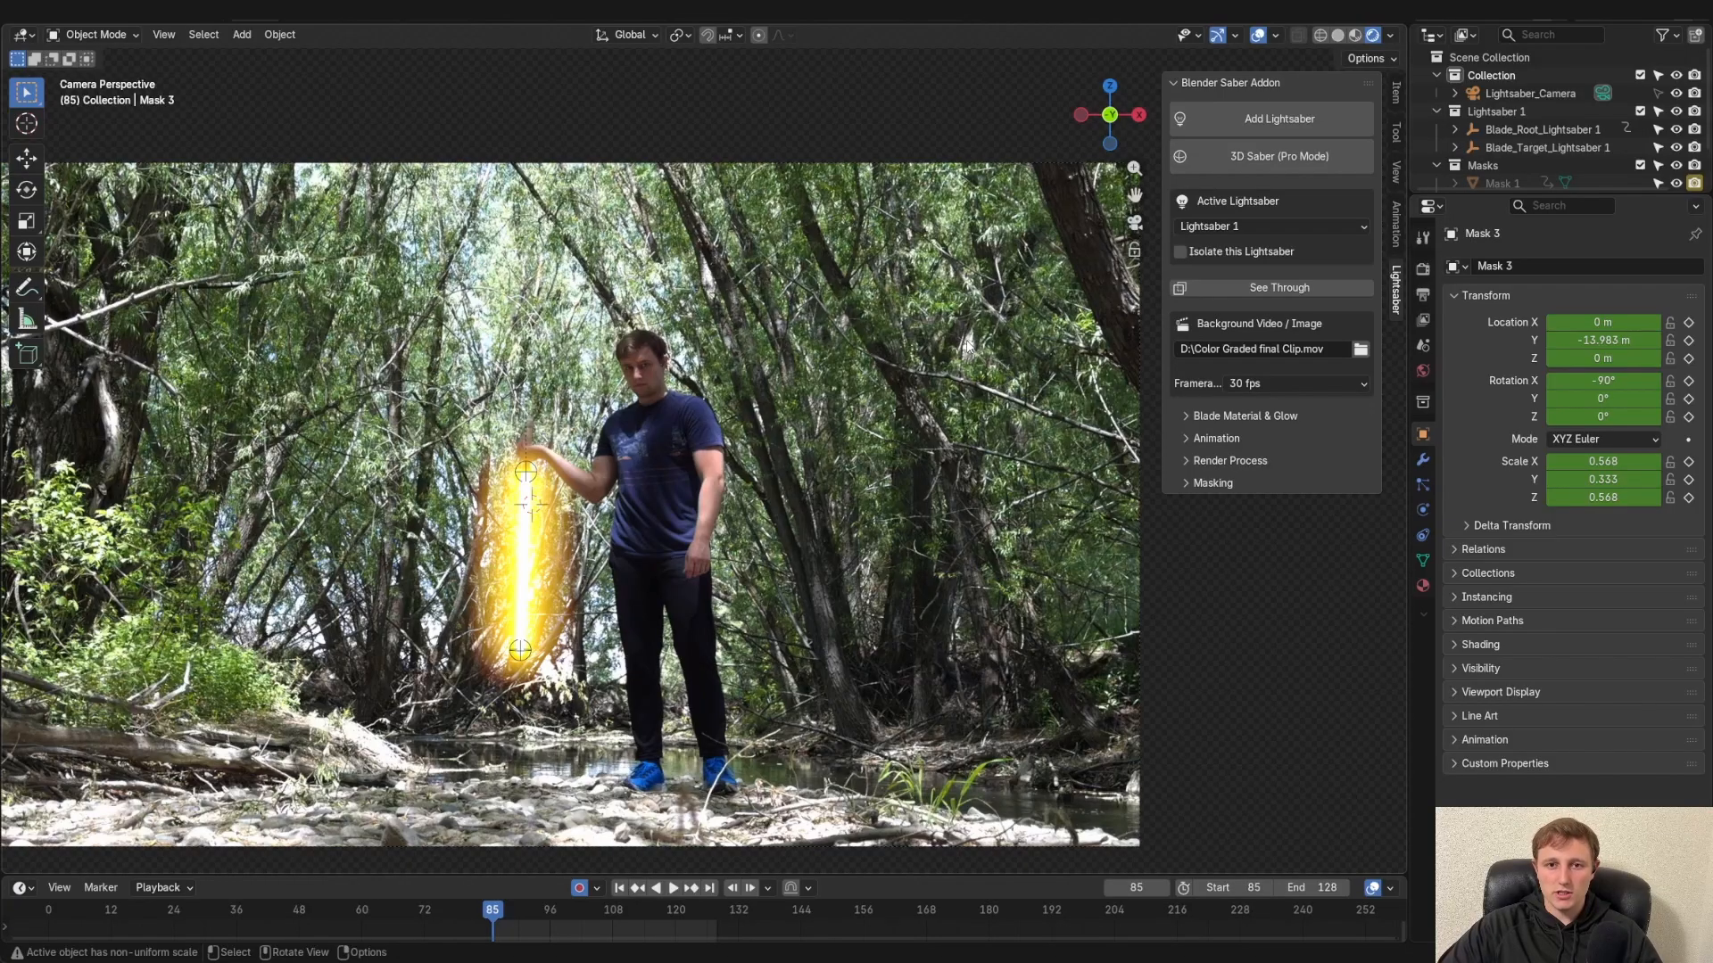